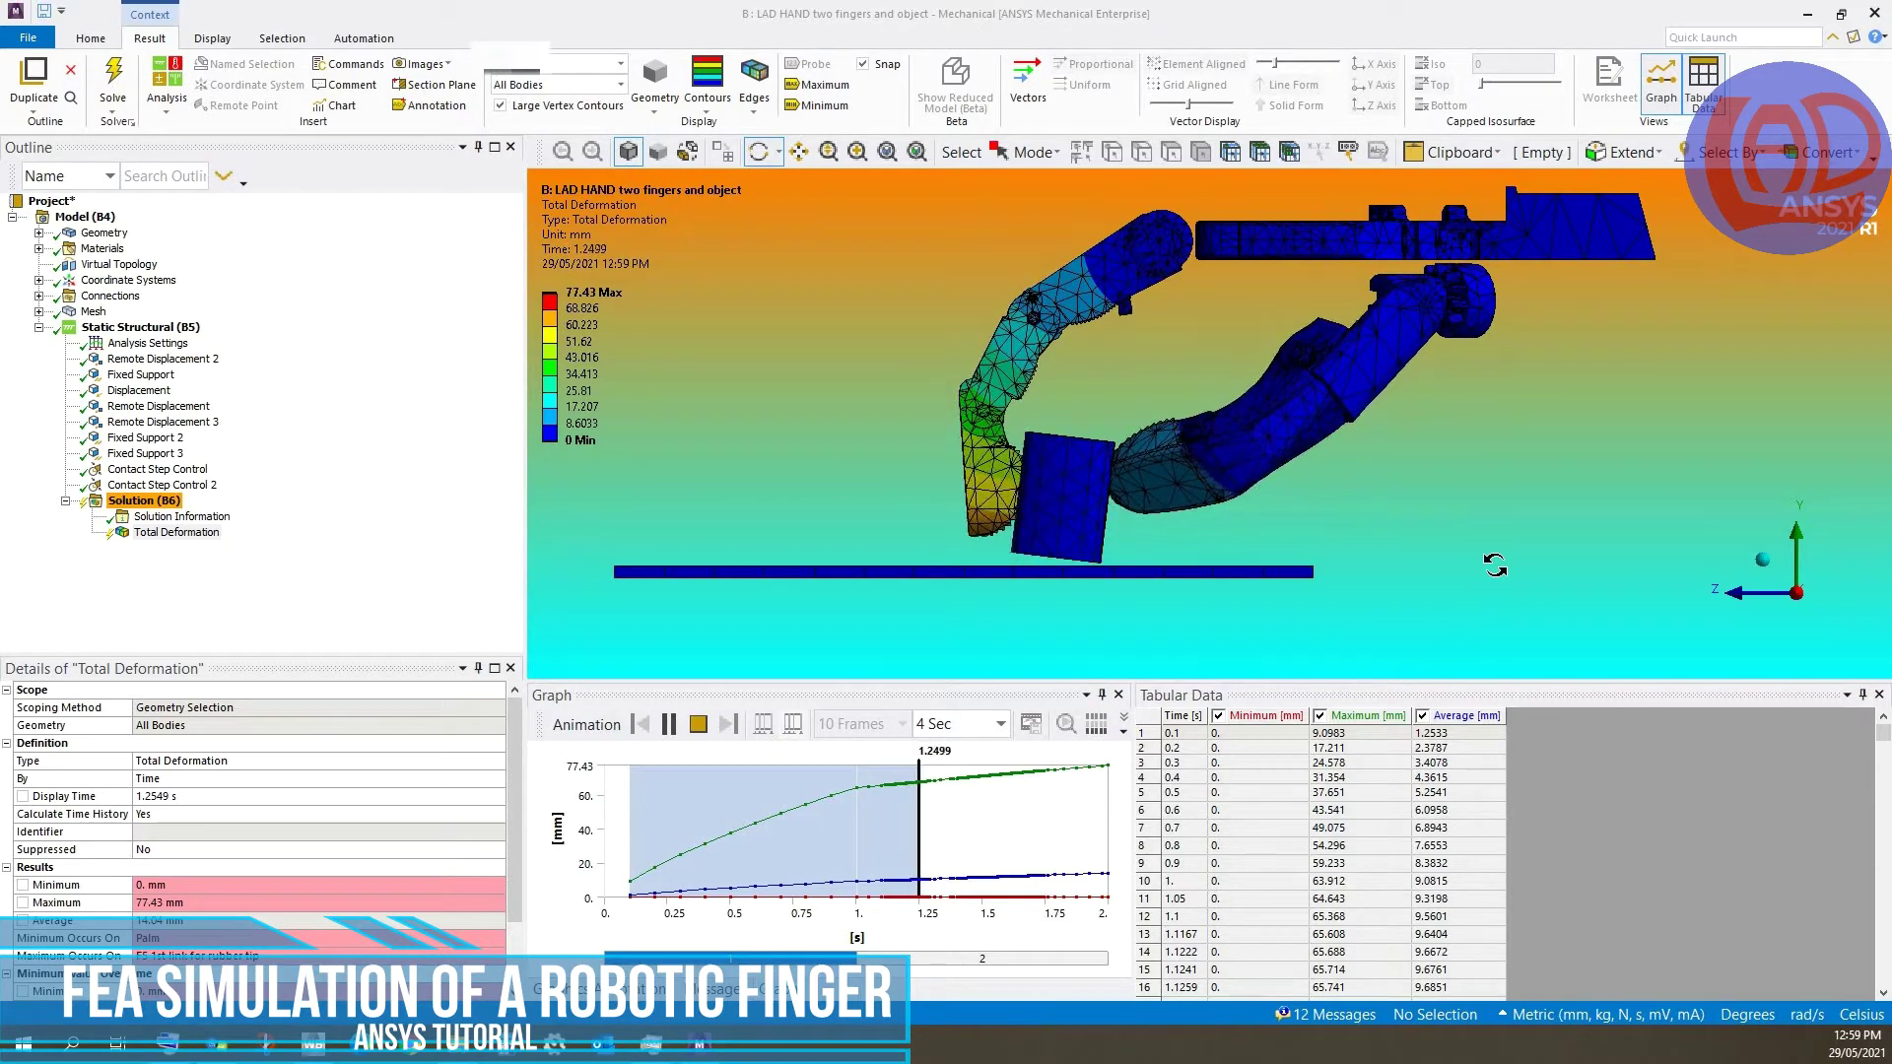
# - Examine the animated total deformation of the two-finger hand gripping the object from several angles
pyautogui.moveTo(1700, 571); pyautogui.dragTo(1510, 574)
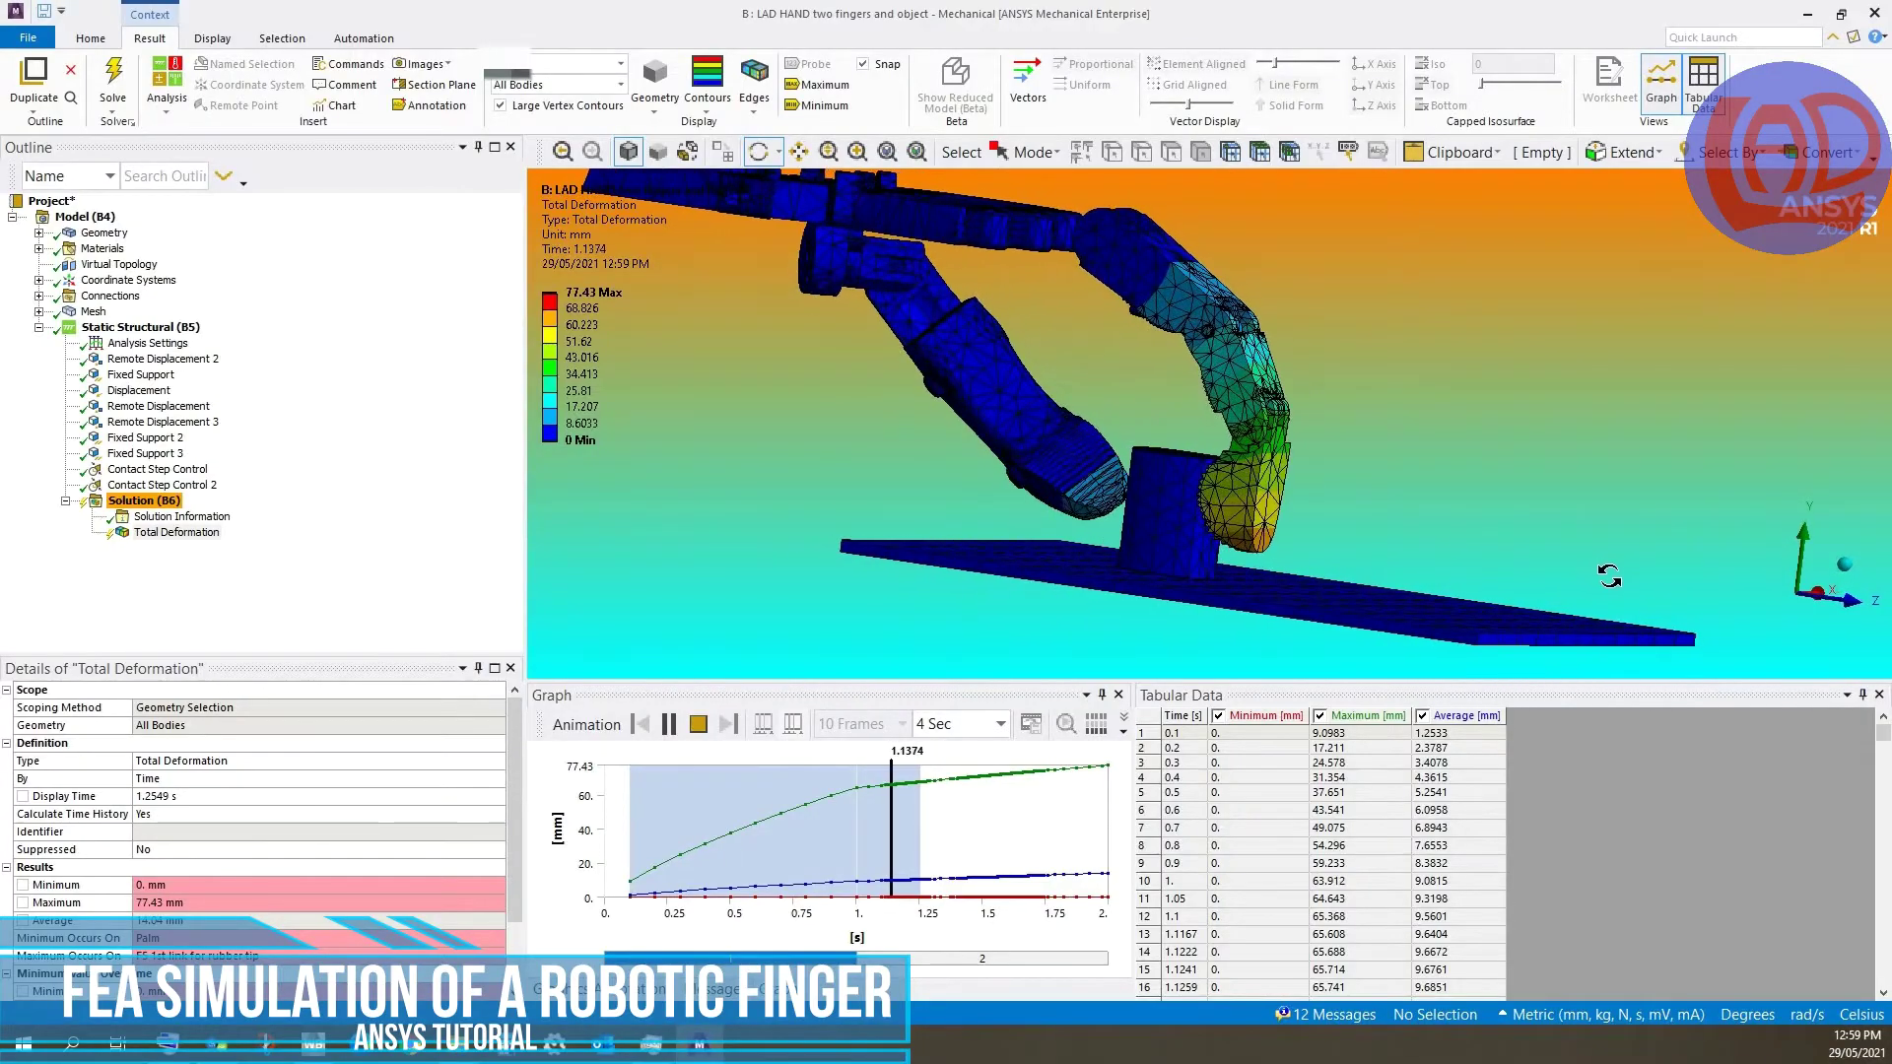
pyautogui.moveTo(1609, 577); pyautogui.dragTo(1306, 617)
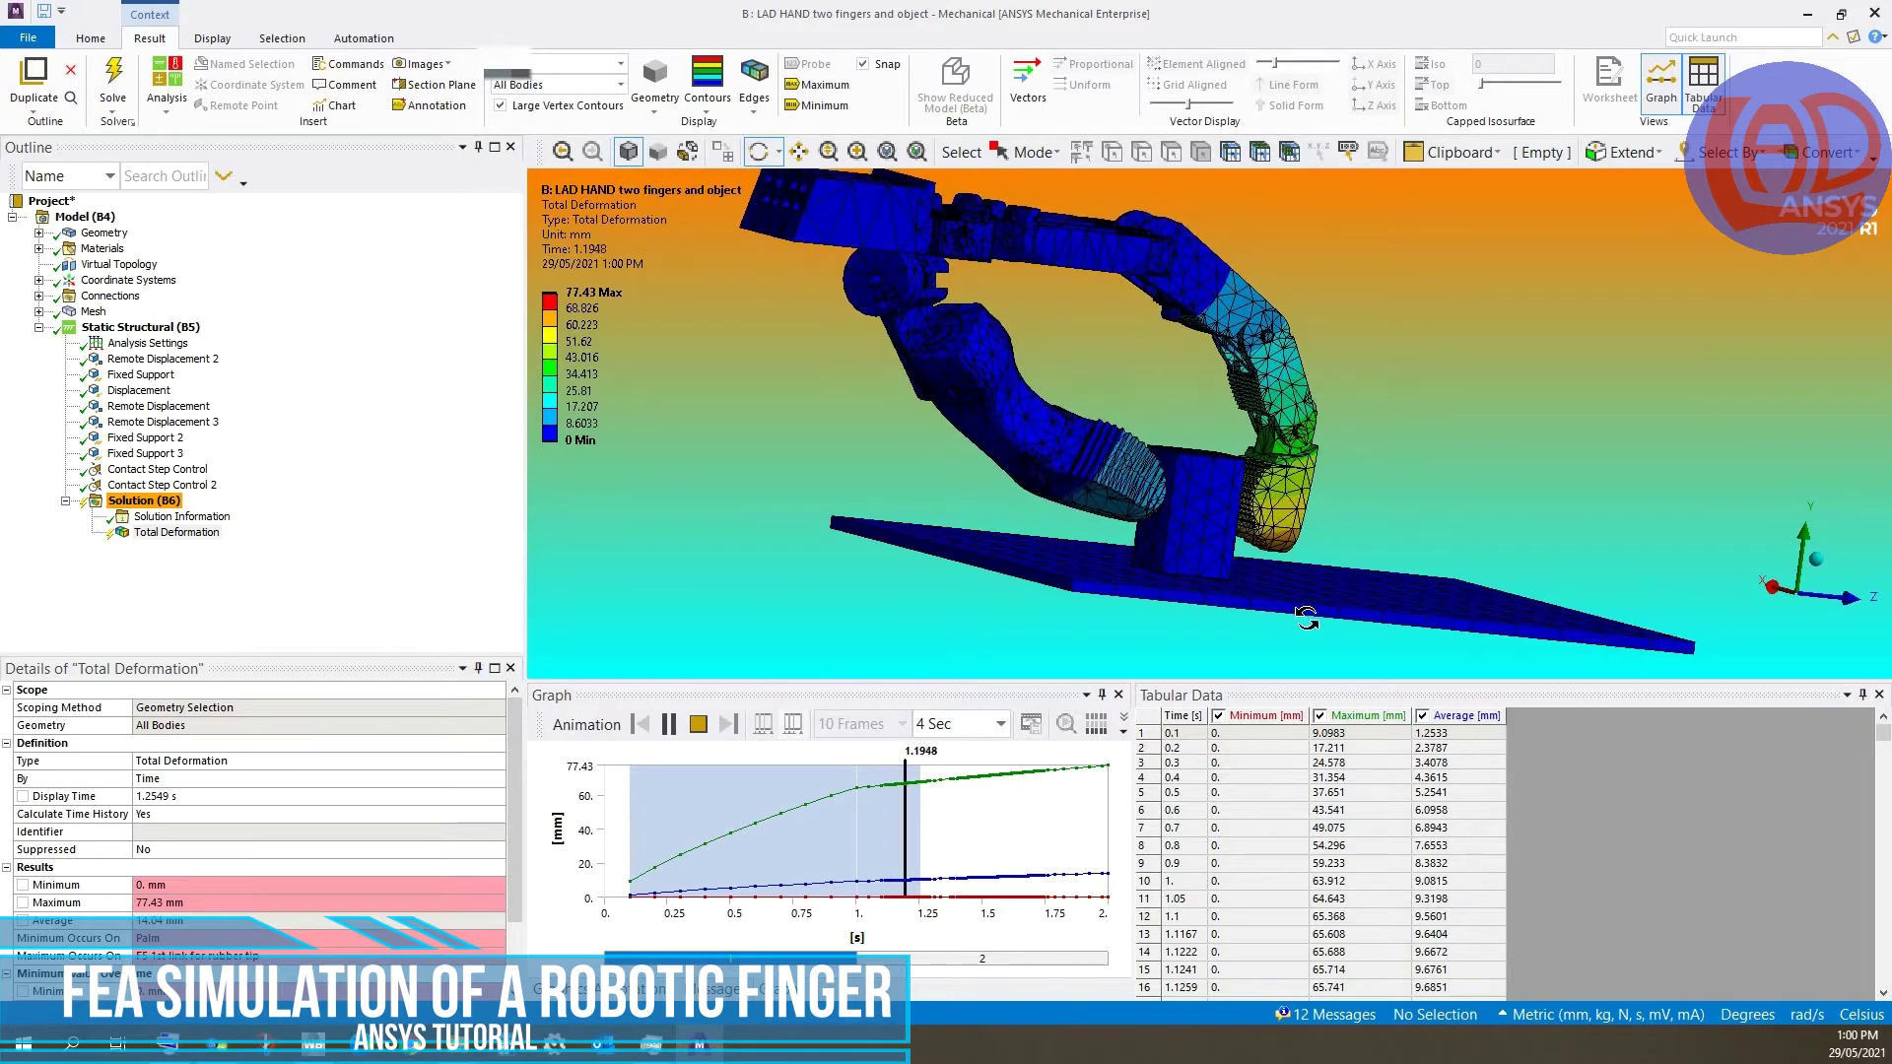
pyautogui.scroll(5, 1281, 611)
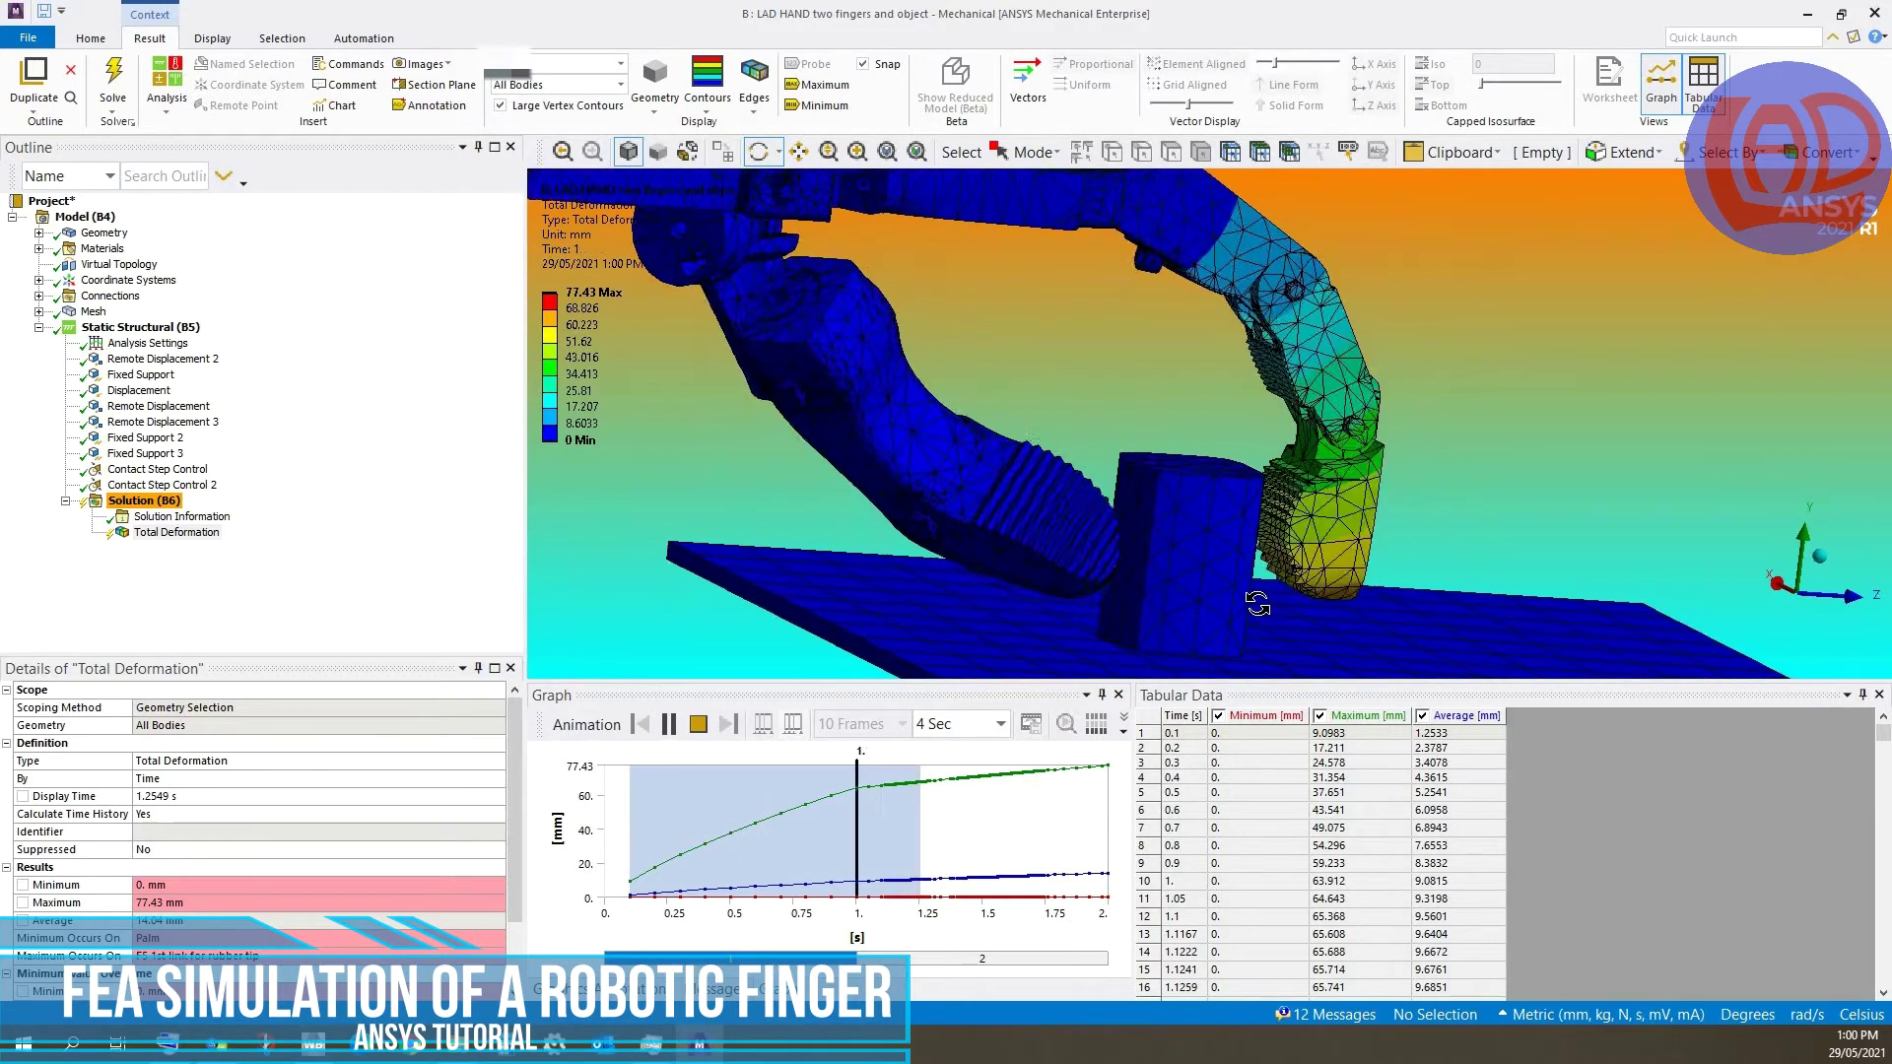
pyautogui.moveTo(1257, 604); pyautogui.dragTo(1255, 604)
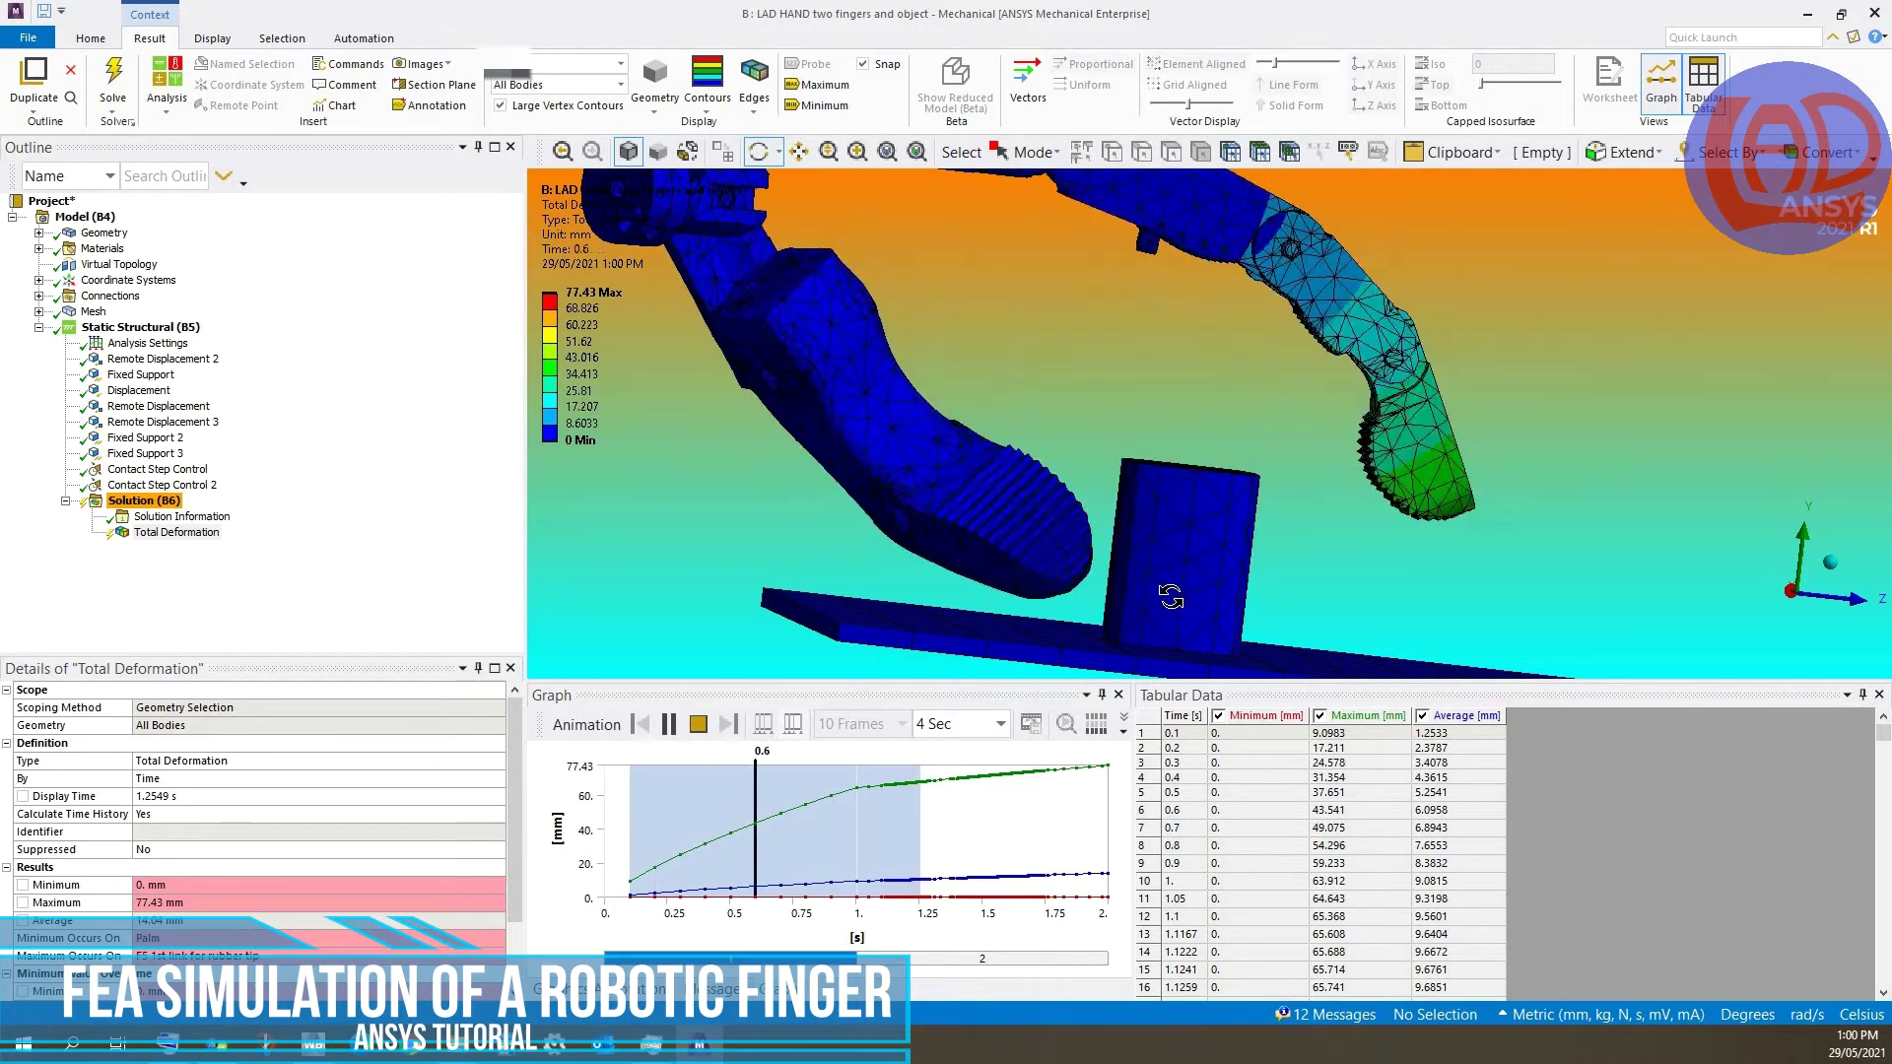
pyautogui.moveTo(1171, 596); pyautogui.dragTo(1143, 596)
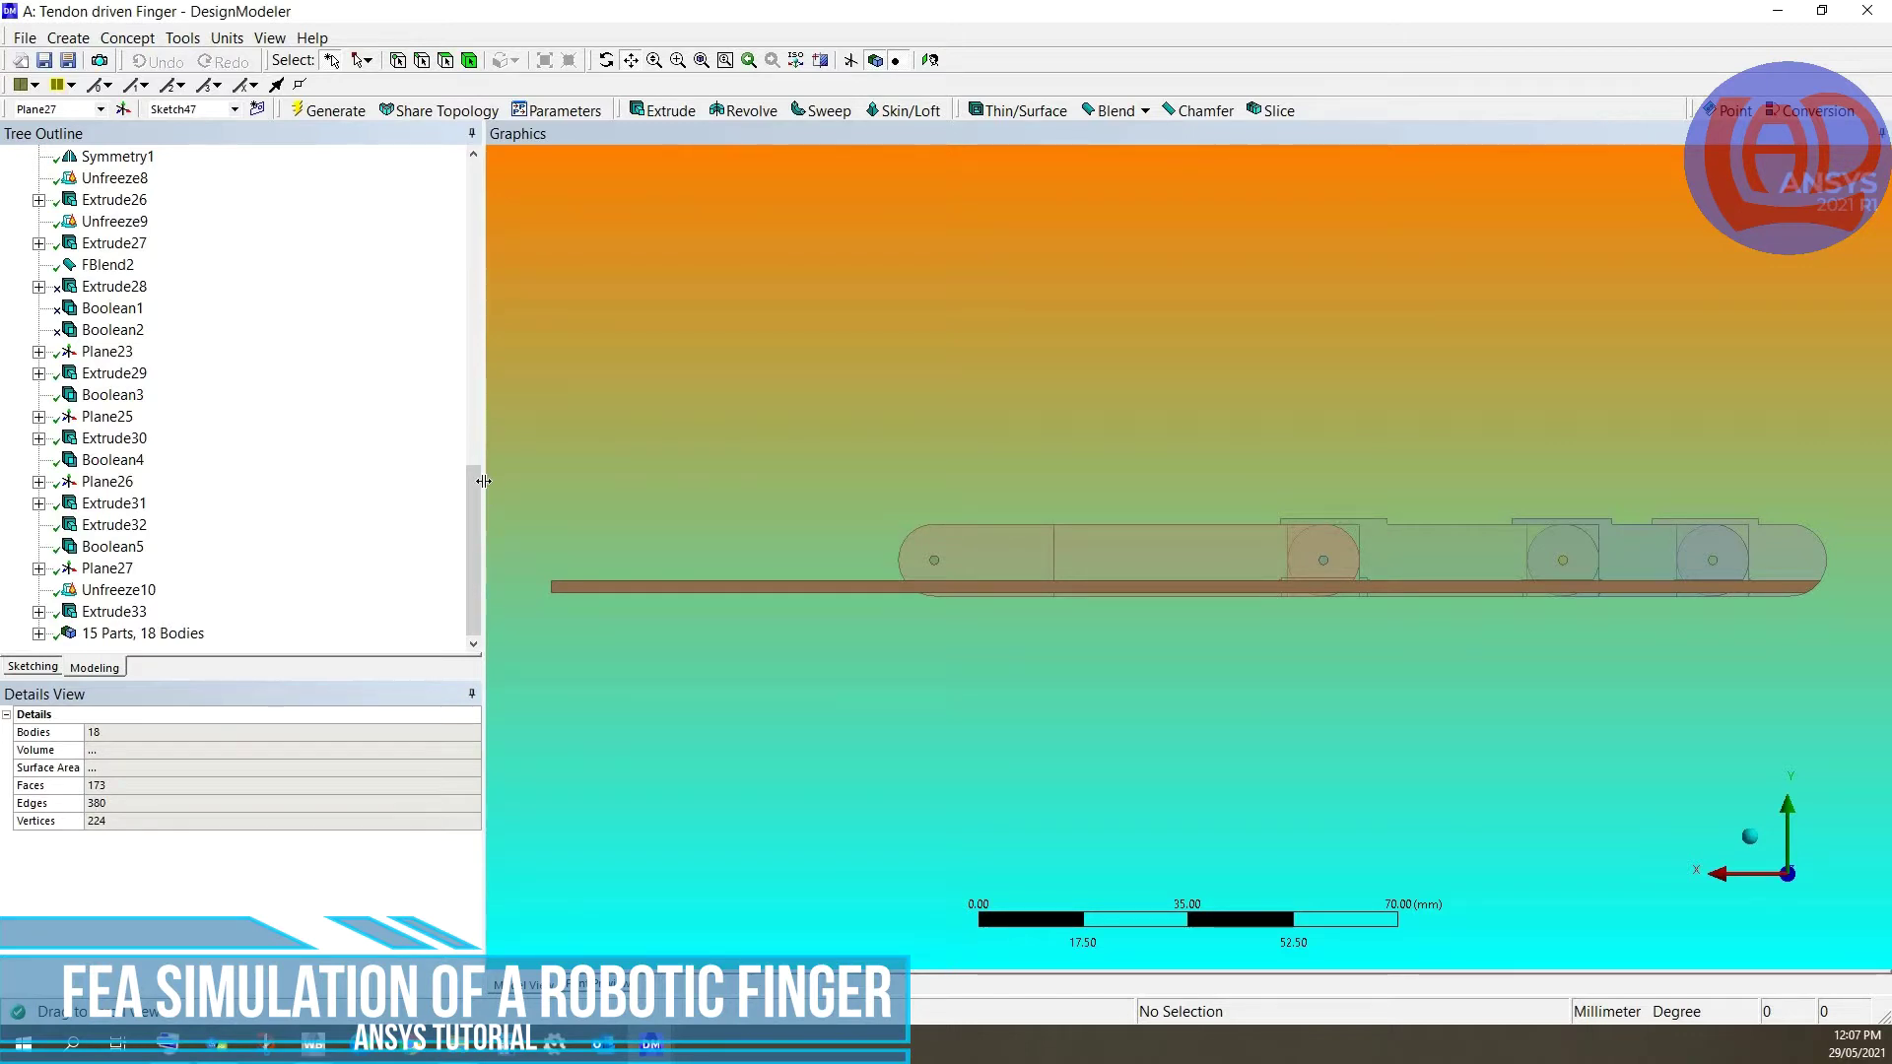
# - Review the finger's modelling history around the Symmetry1, Extrude24 and Boolean features in DesignModeler
pyautogui.scroll(5, 482, 481)
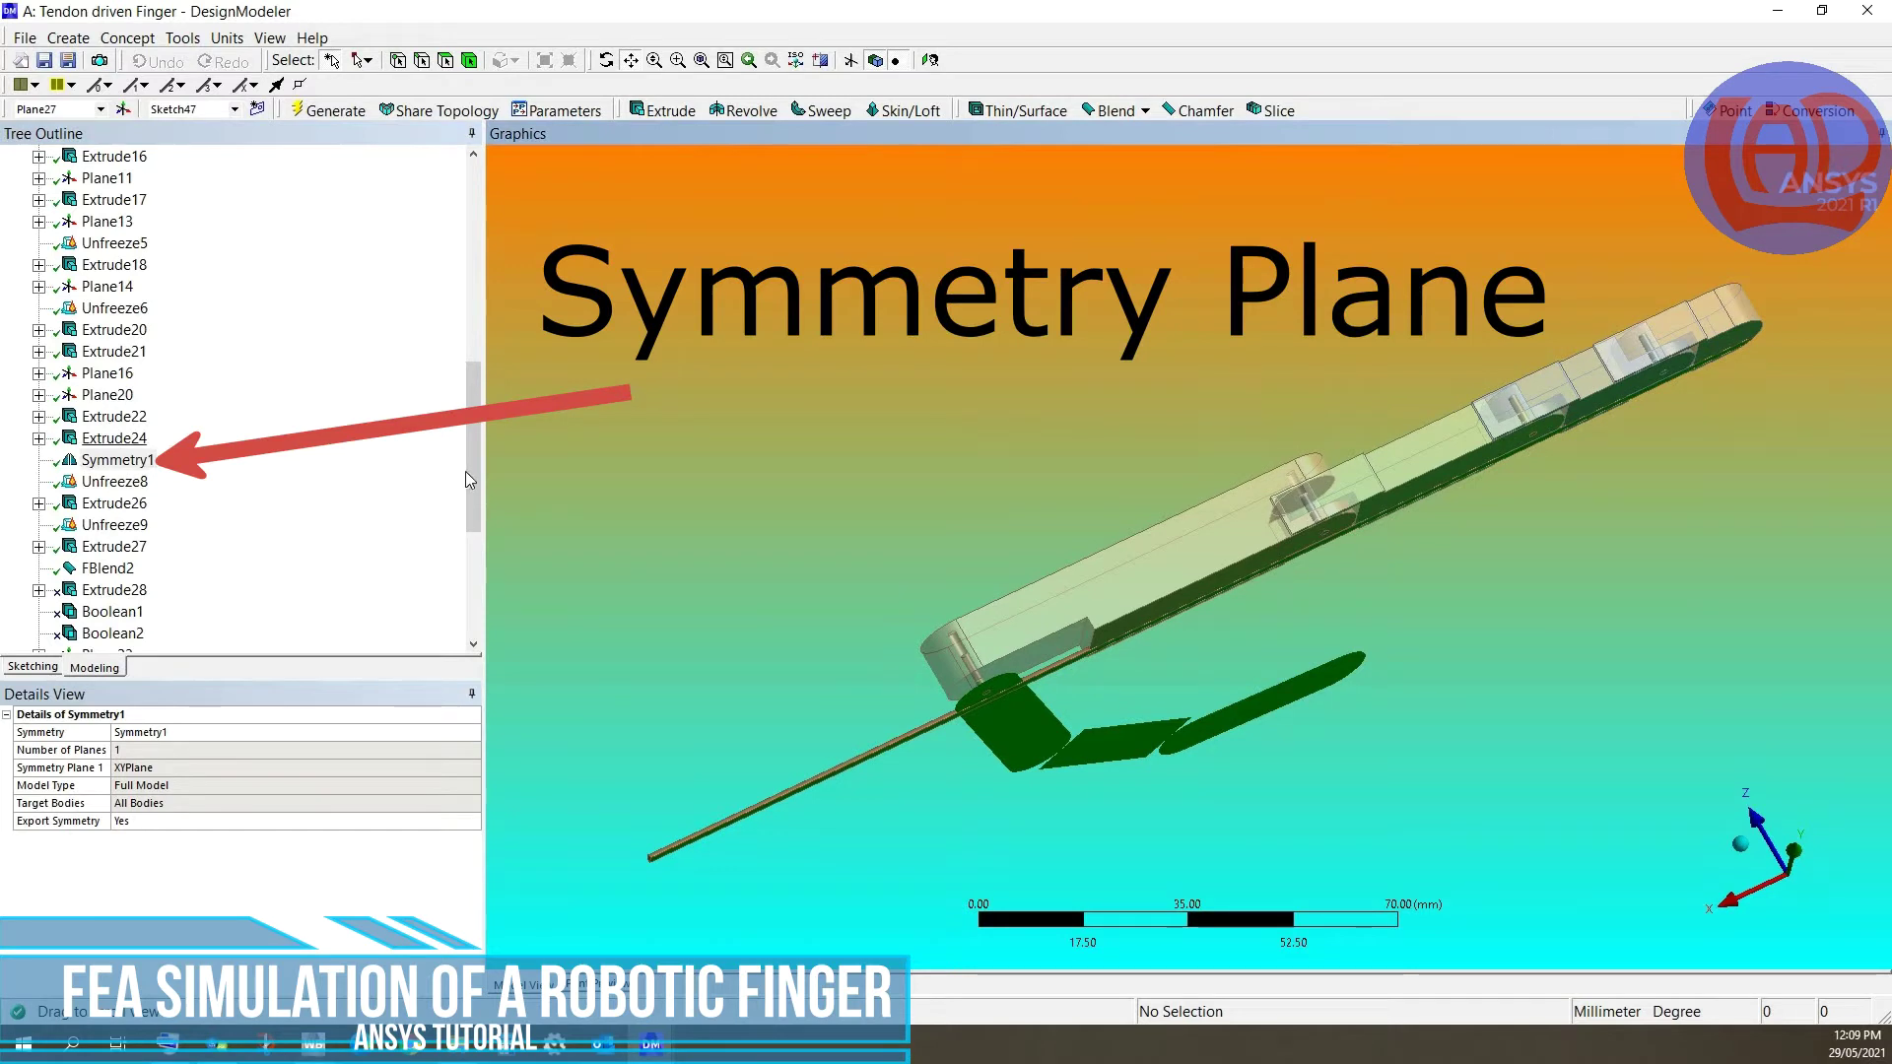
pyautogui.press('Up')
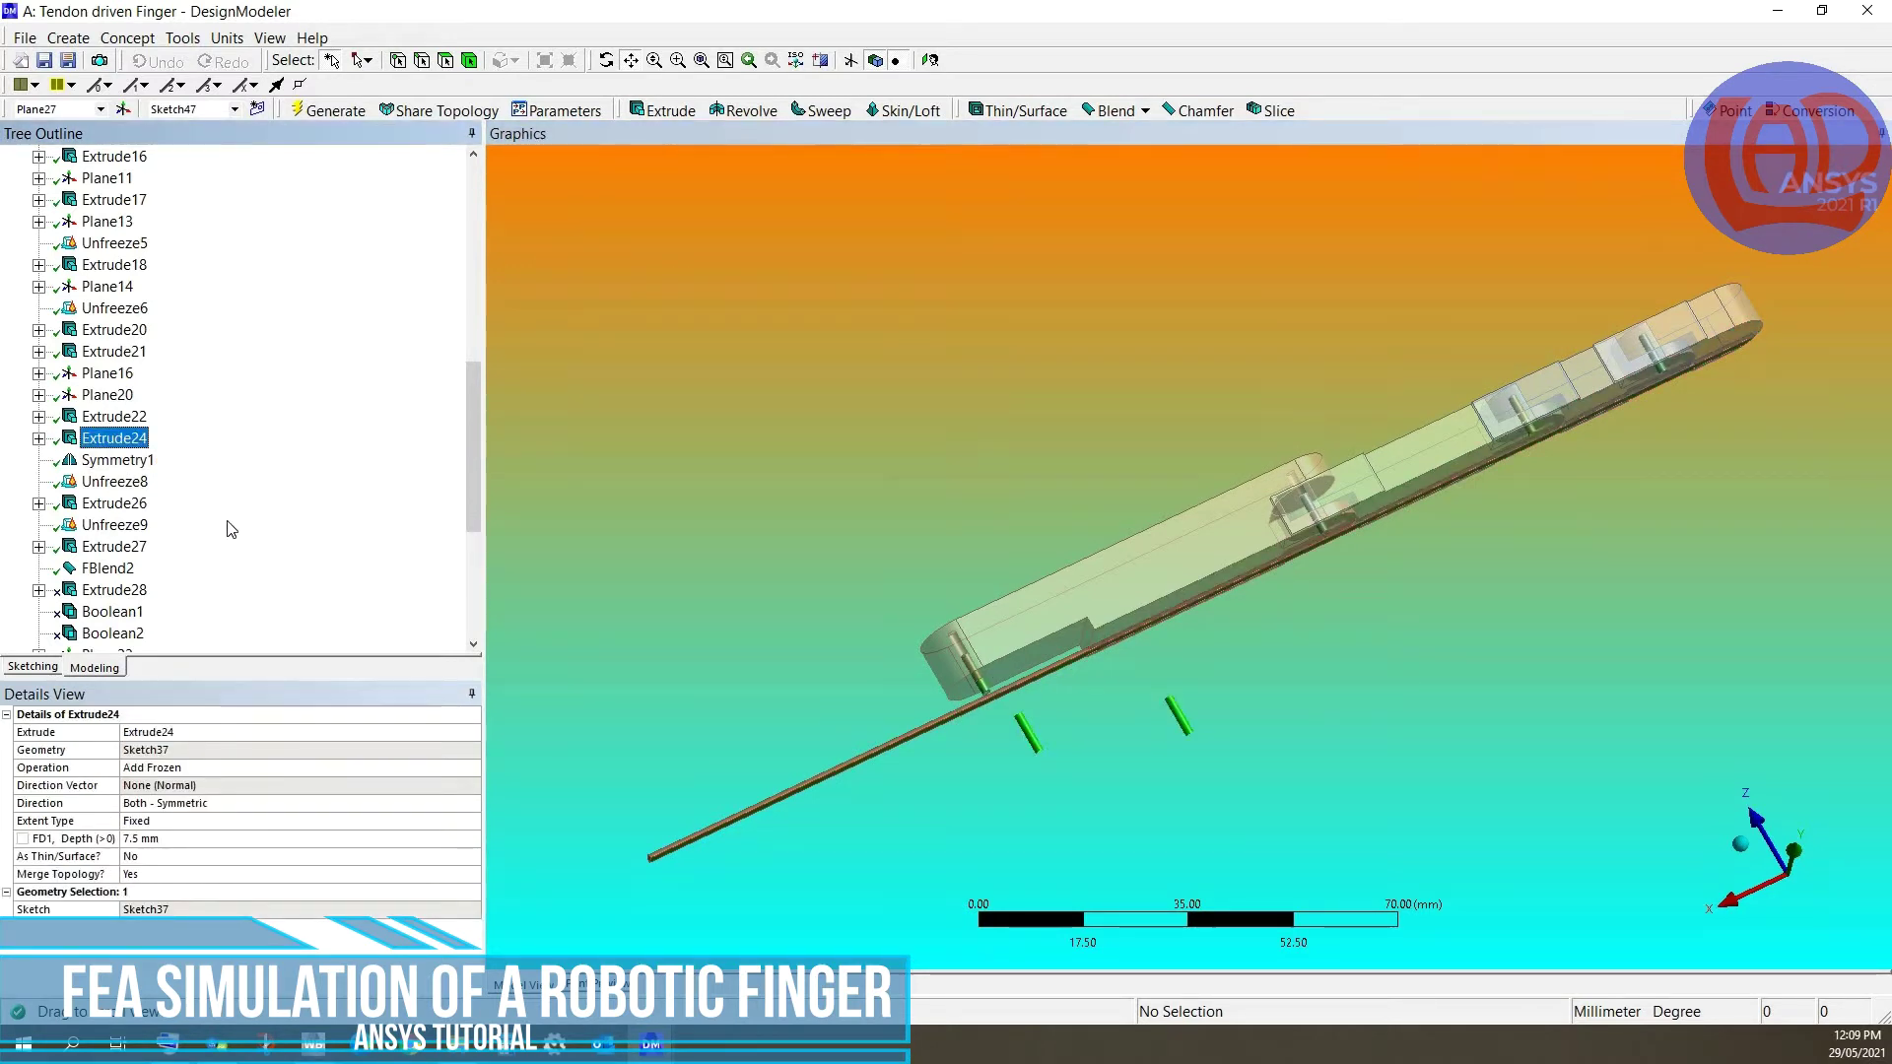
pyautogui.scroll(-5, 231, 529)
pyautogui.click(117, 614)
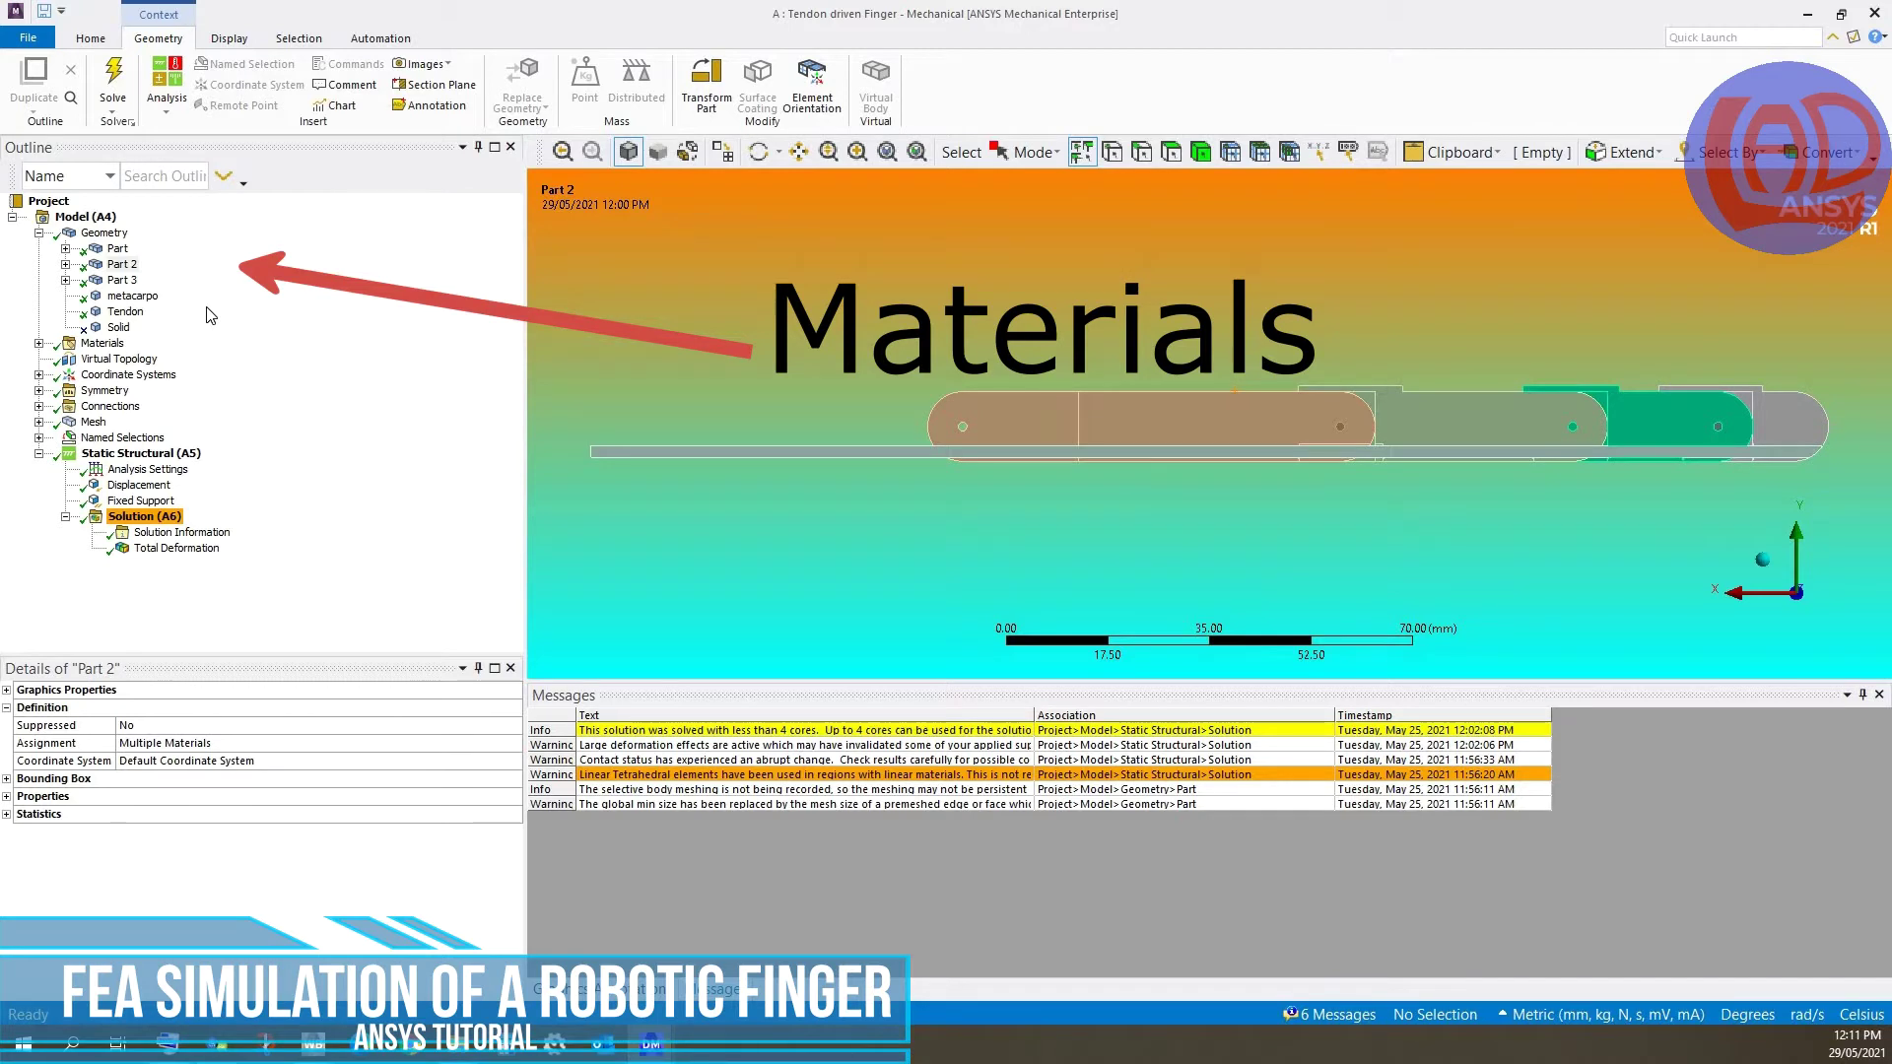
# - In Mechanical, check the material assignments of the 2nd link, the 2nd axis and the tendon
pyautogui.doubleClick(134, 267)
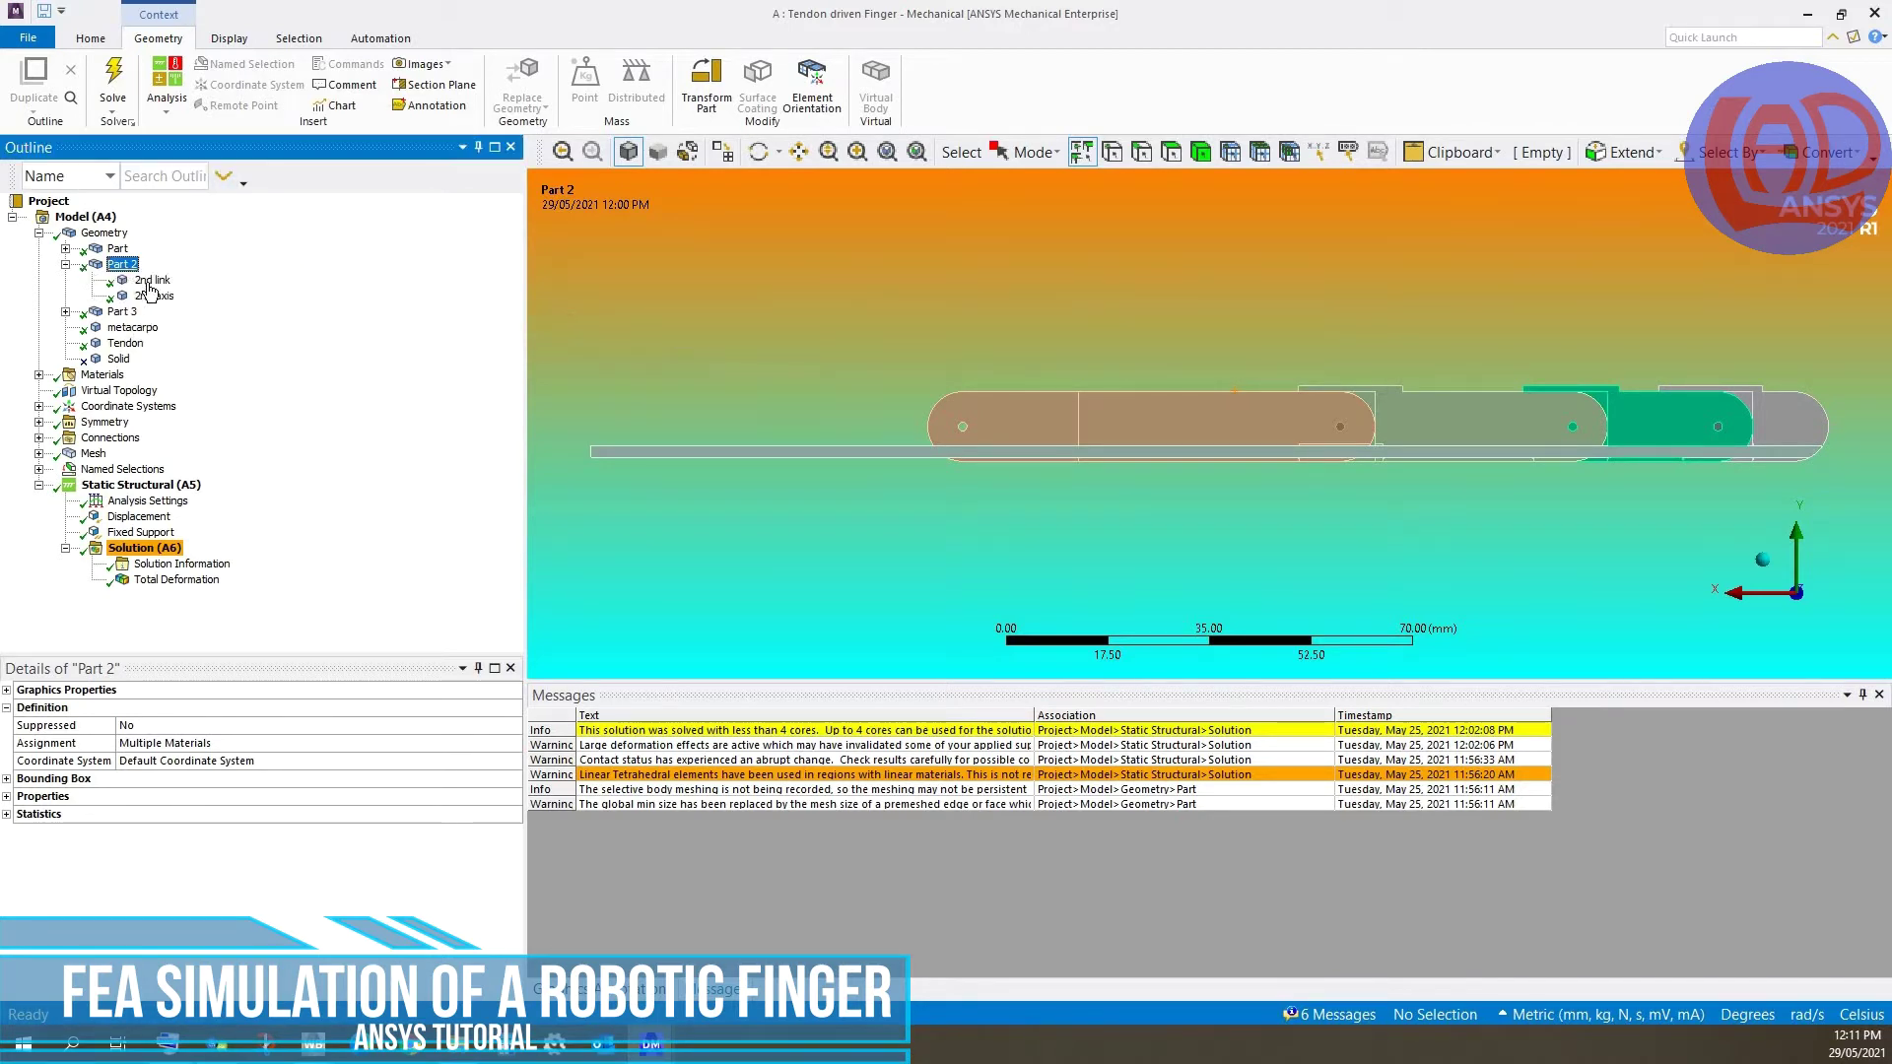
pyautogui.press('Down')
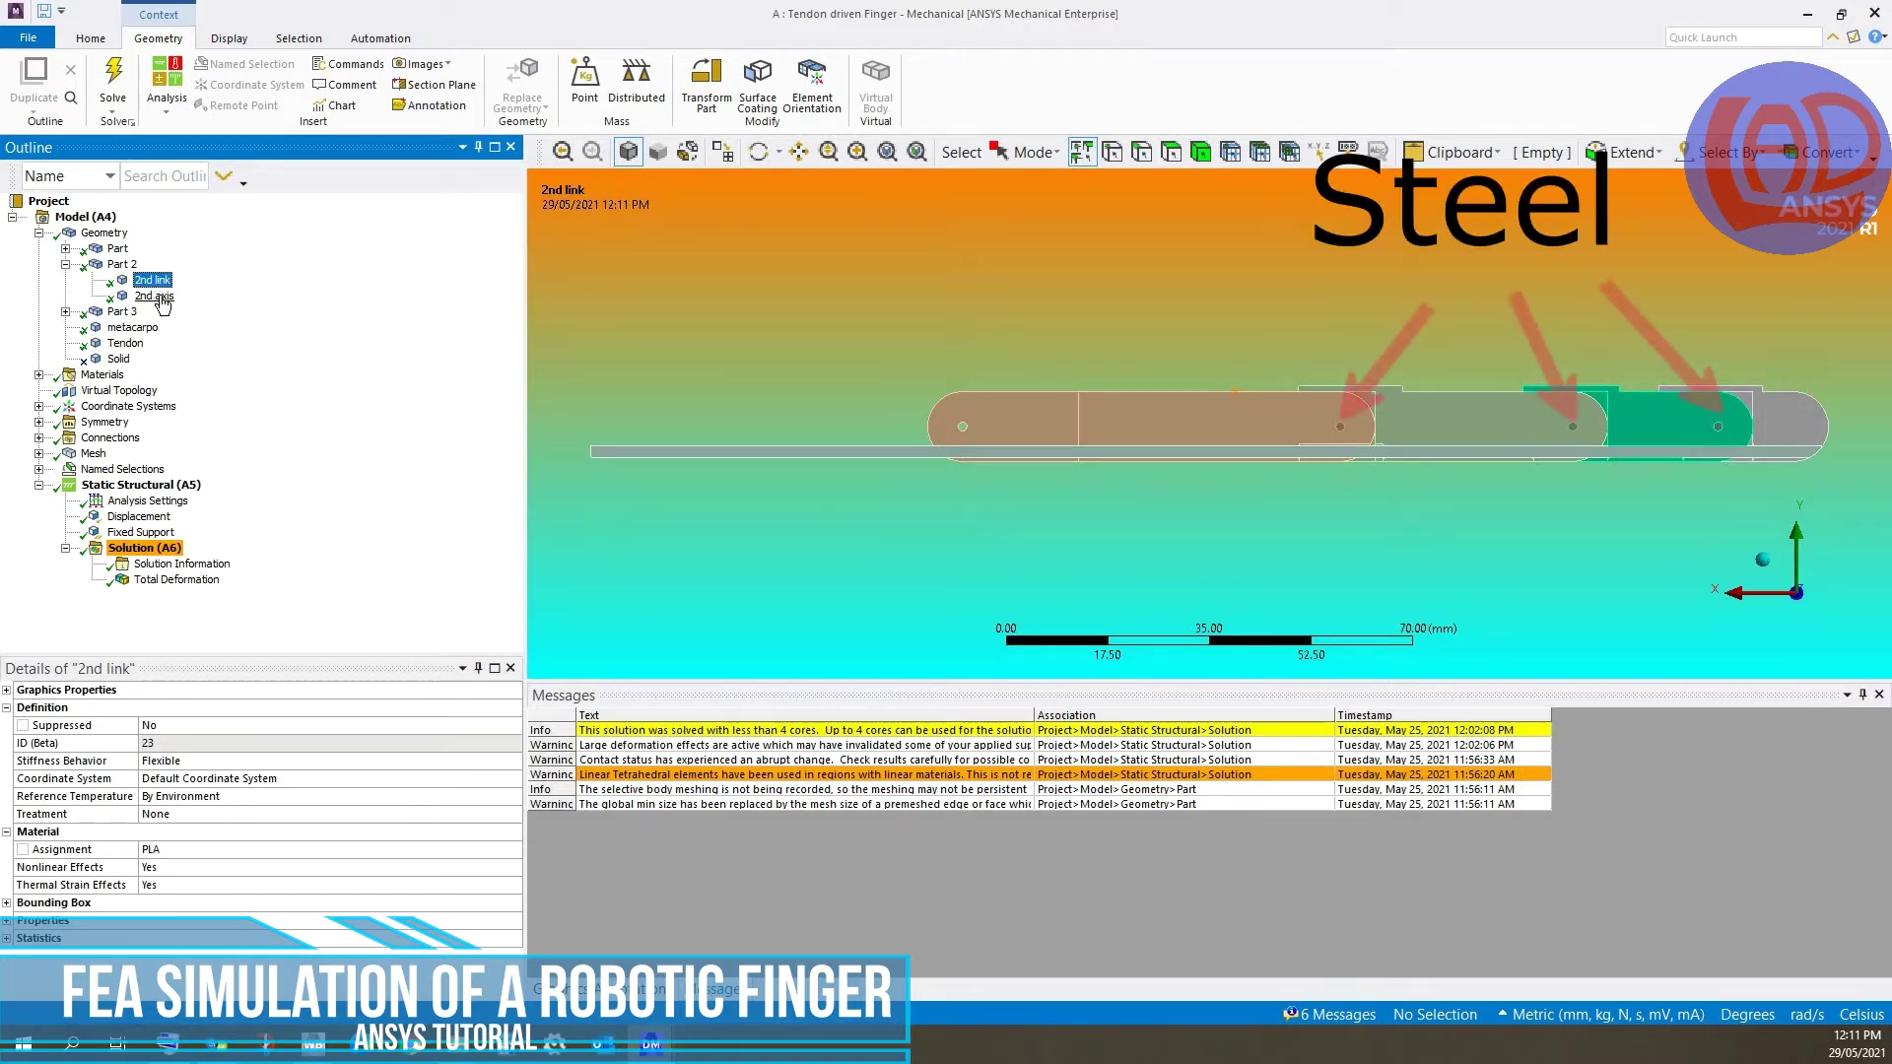
pyautogui.click(158, 298)
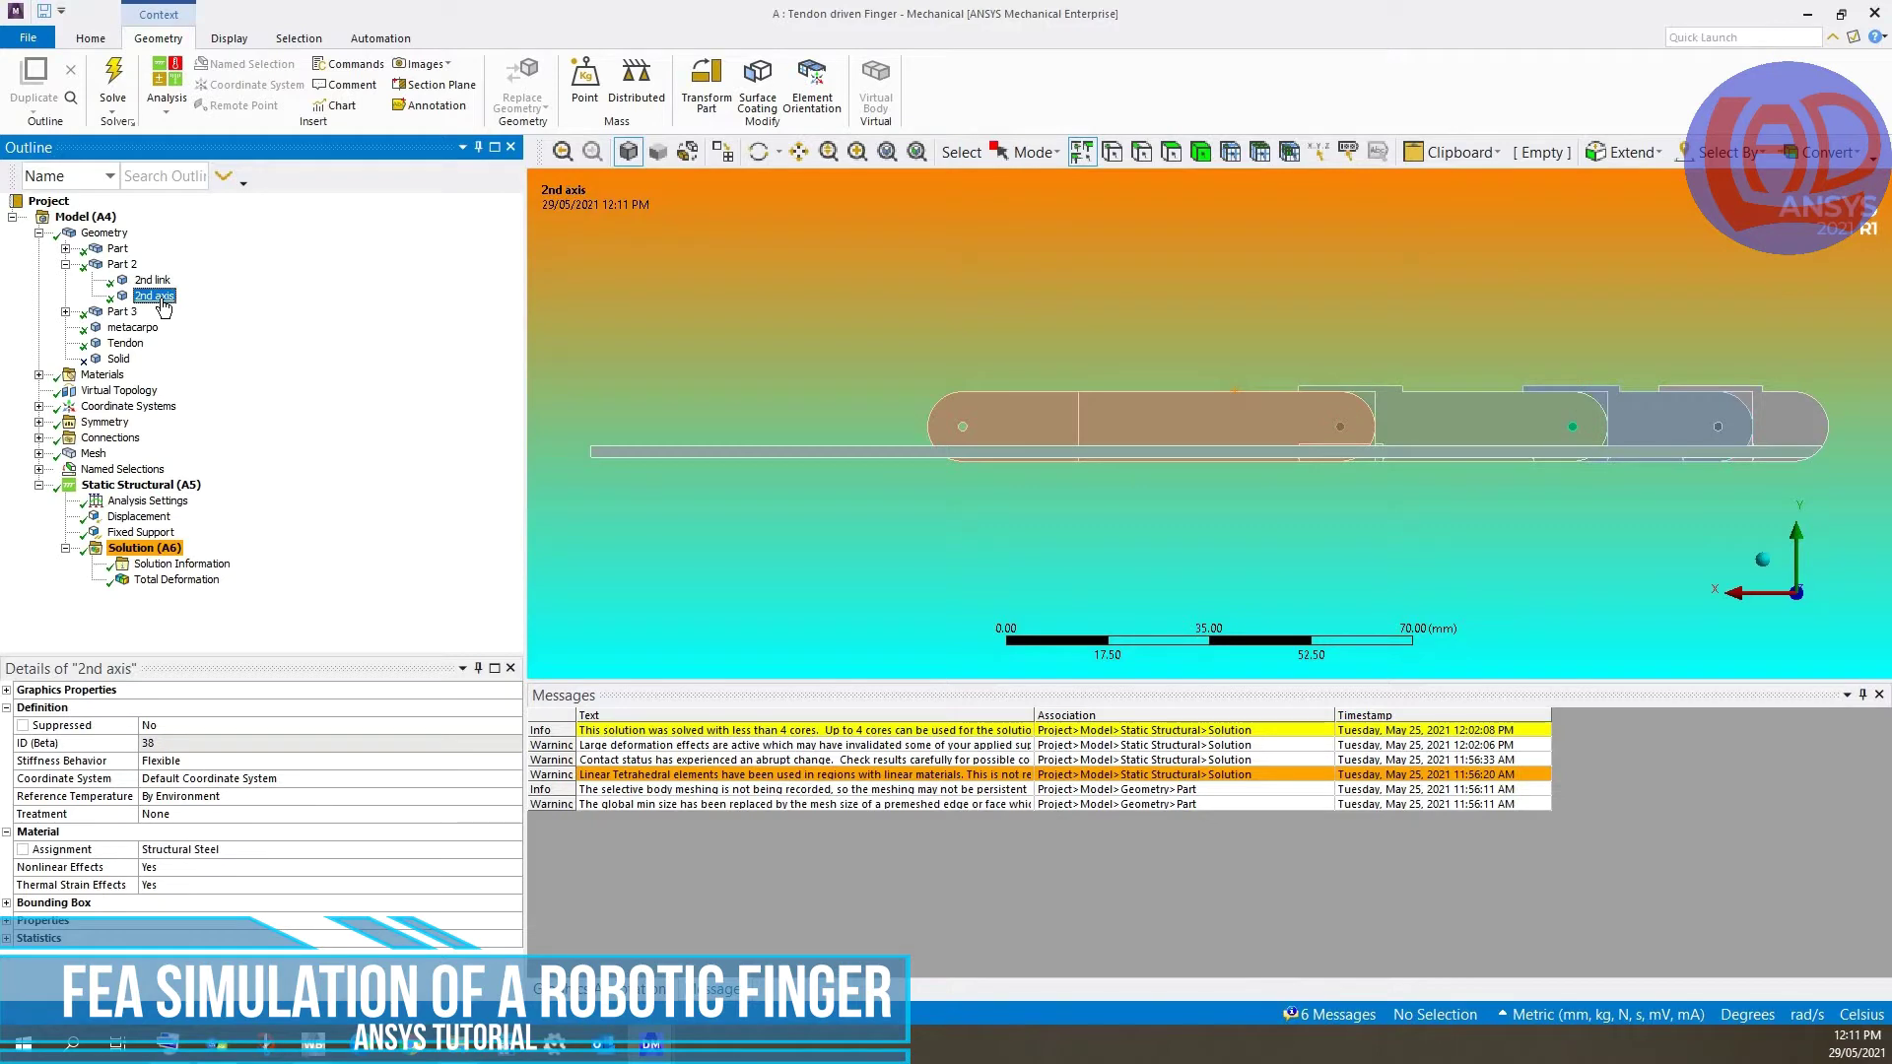
pyautogui.click(128, 344)
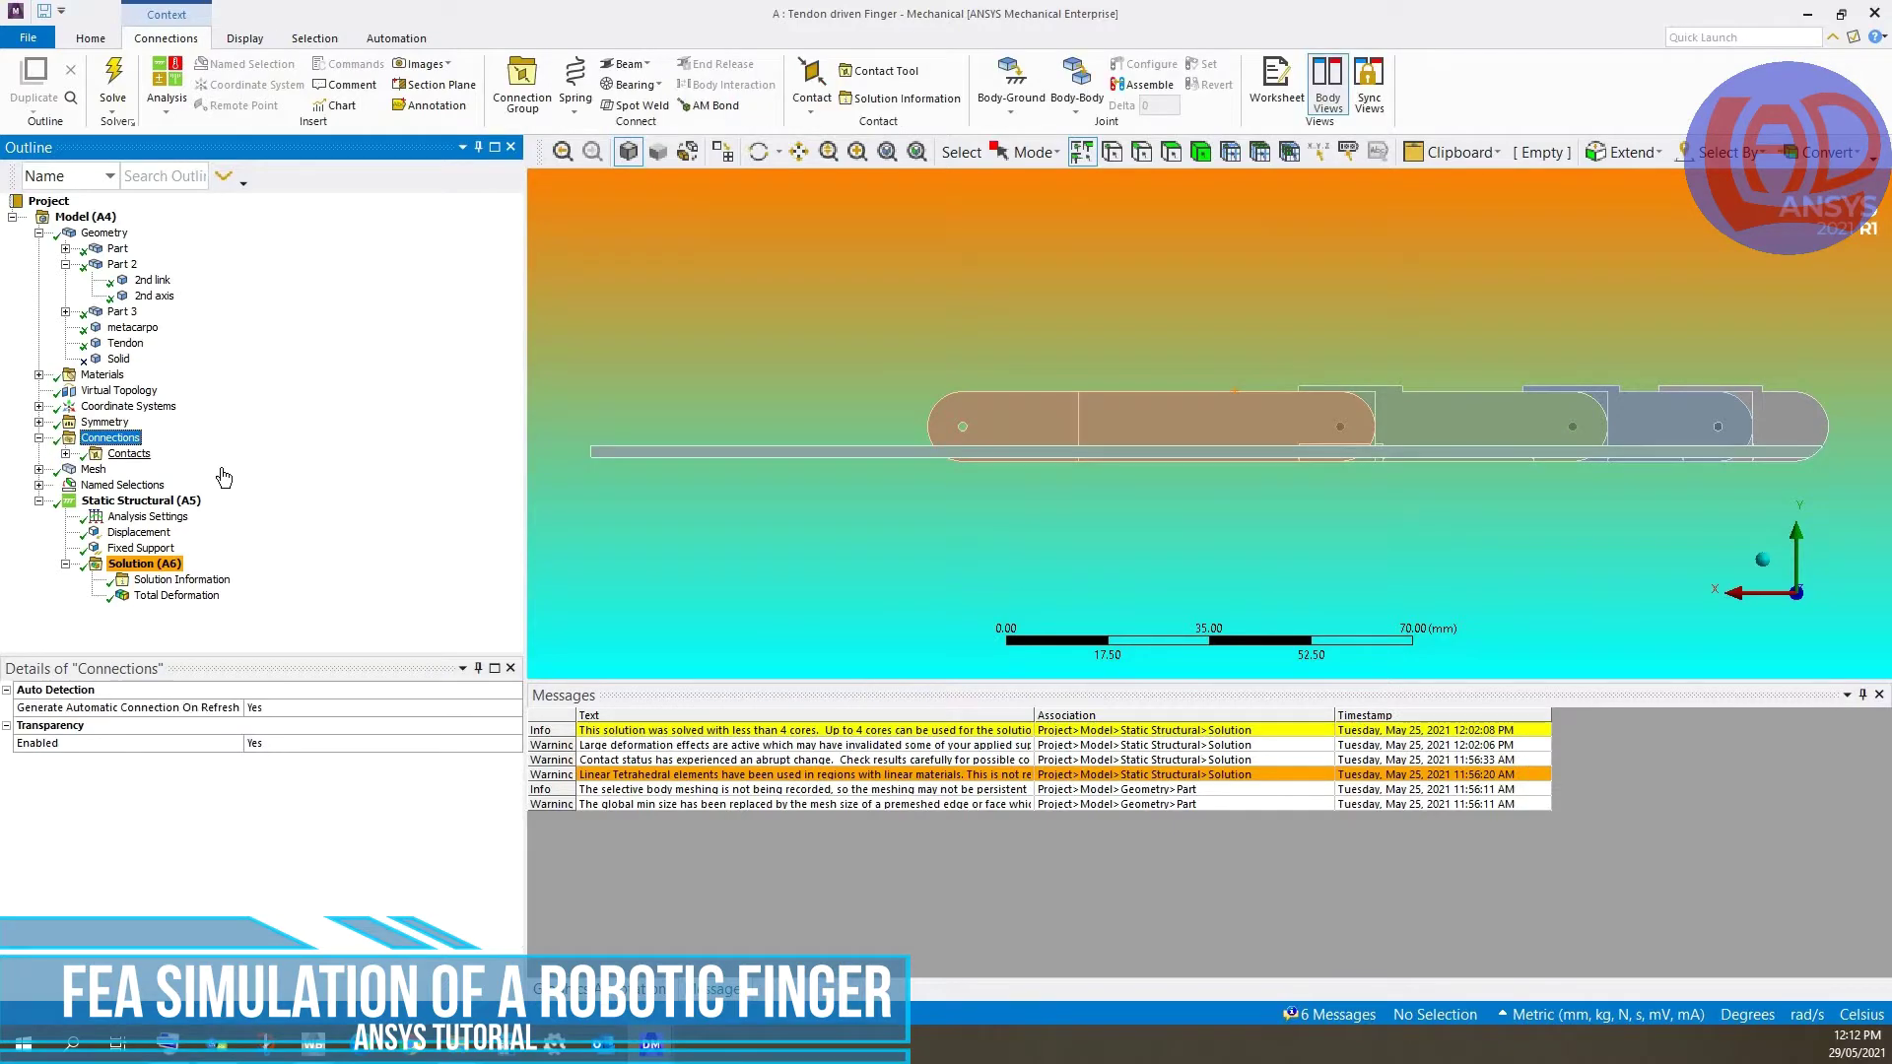
# - Review the frictionless contacts of the 1st link to 2nd link, 2nd link to 3rd link and 3rd link to metacarpo
pyautogui.press('Down')
pyautogui.press('Right')
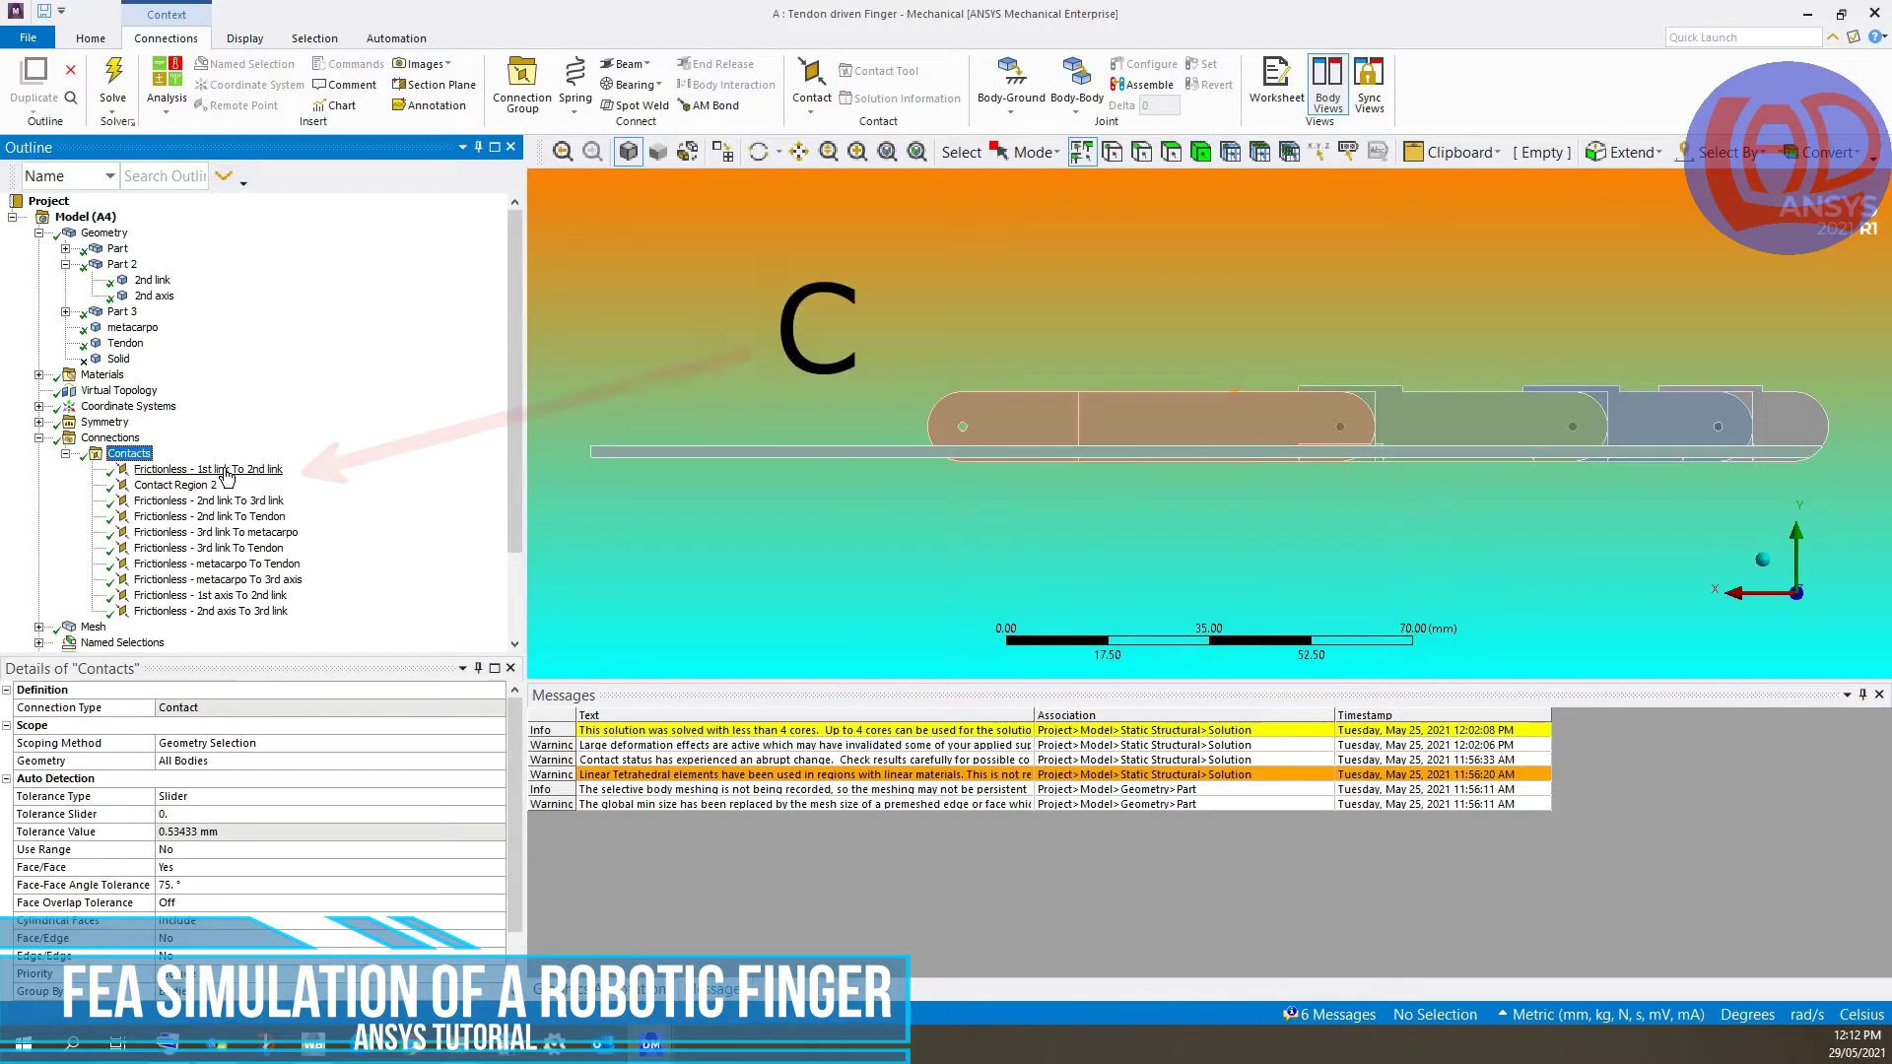
pyautogui.click(227, 470)
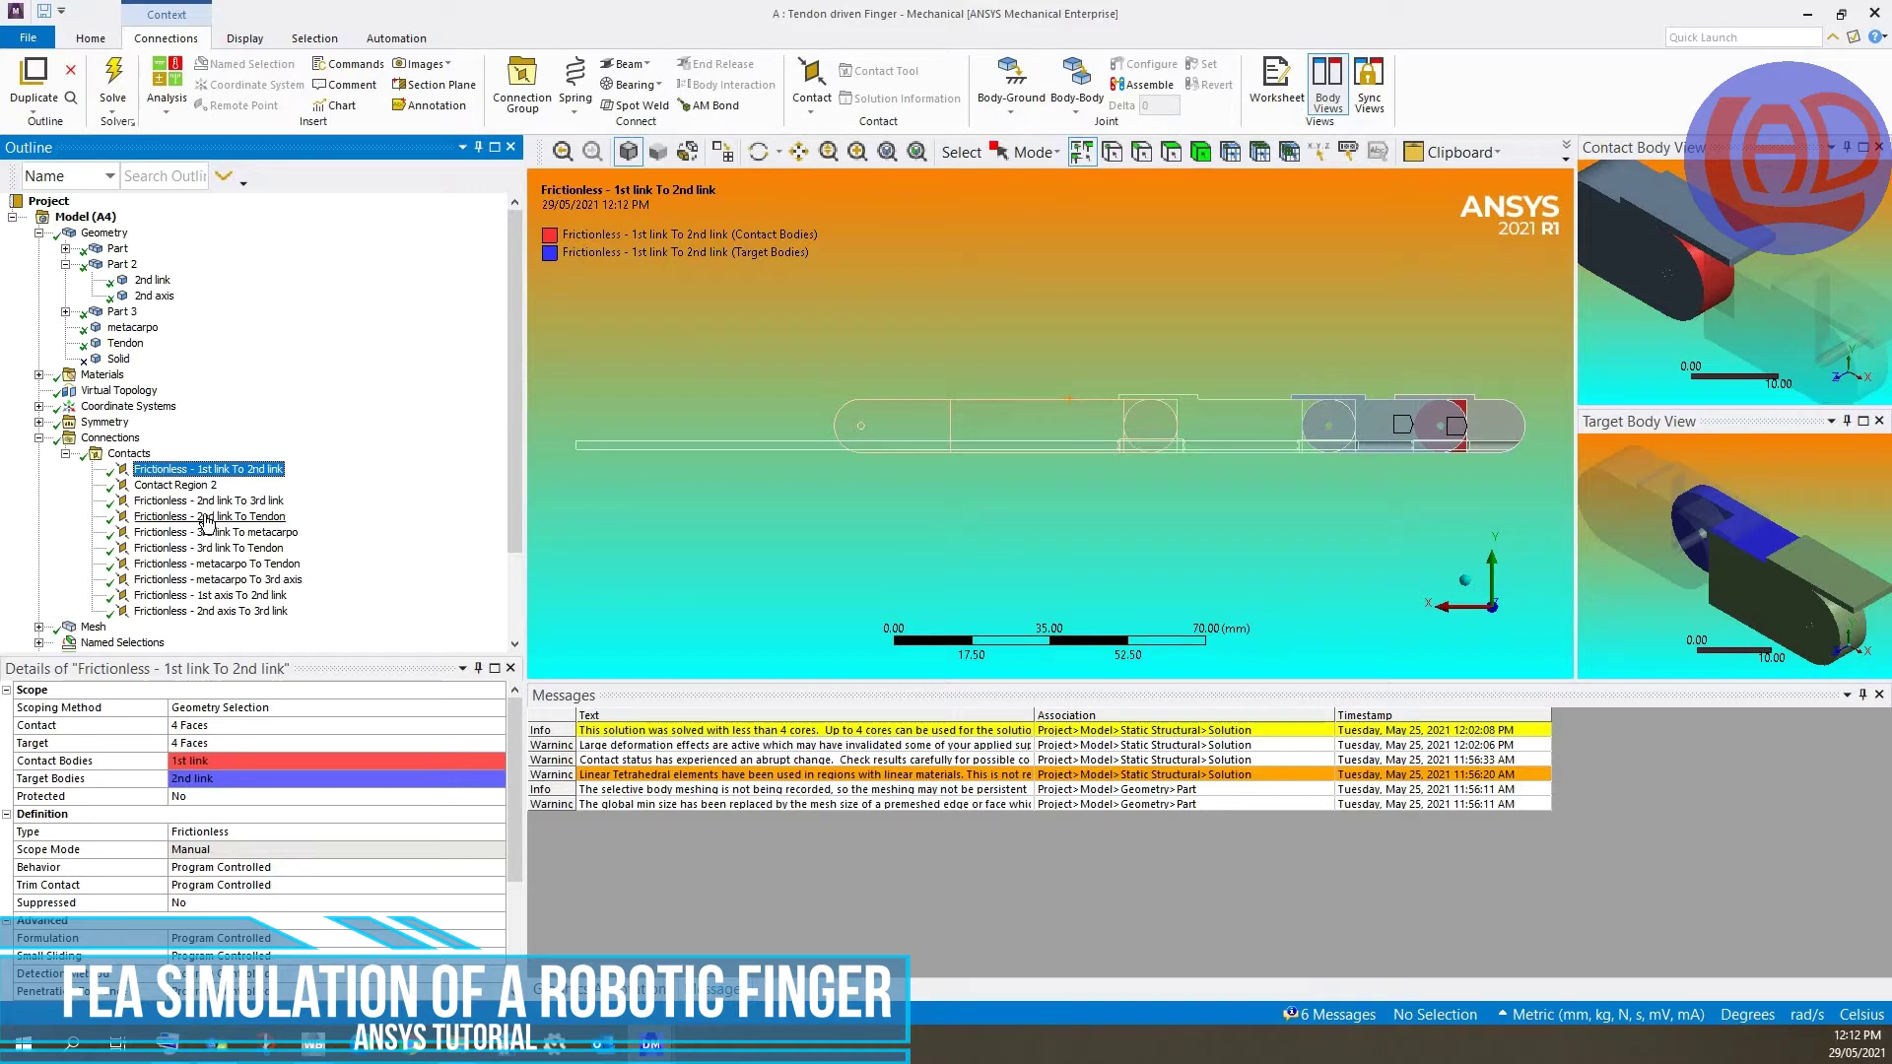
pyautogui.press('Down')
pyautogui.press('Down')
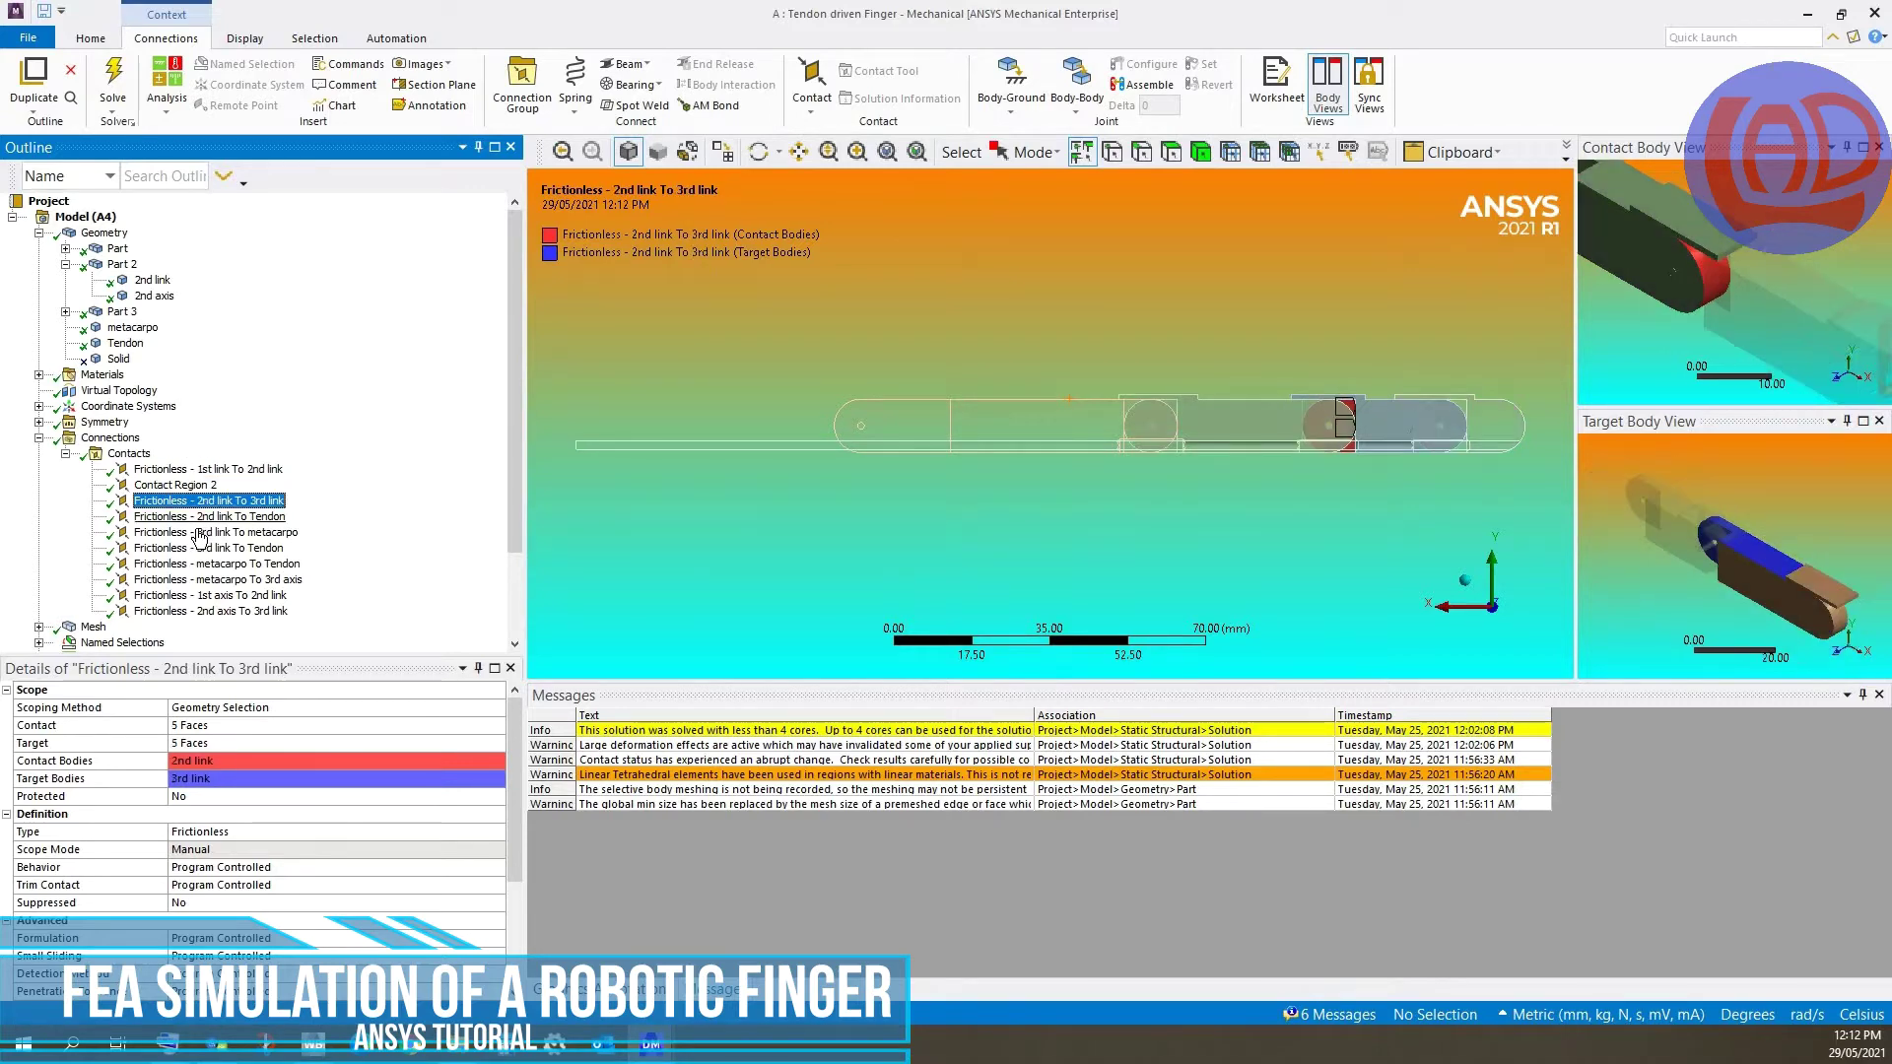
pyautogui.press('Down')
pyautogui.press('Down')
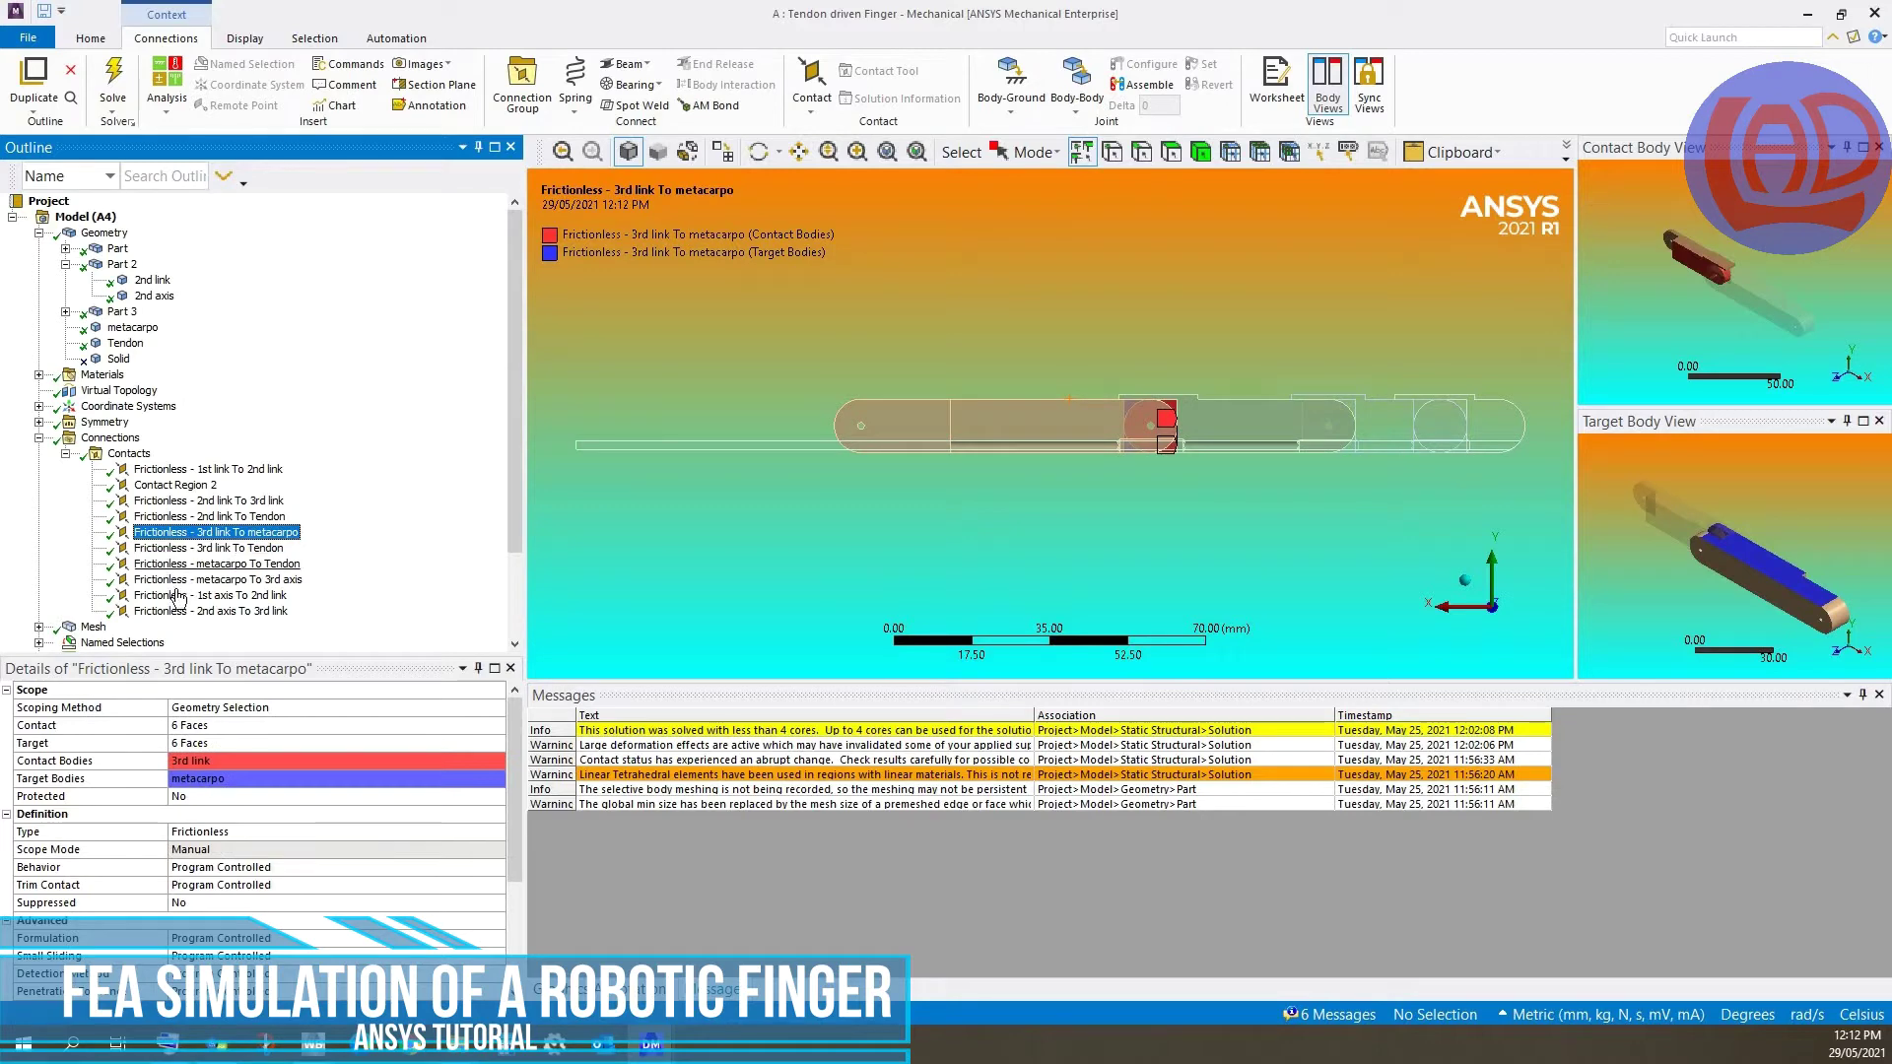
# - Review the frictionless contacts between the joint axes and their neighbouring links, and examine the metacarpo to 3rd axis contact in 3D
pyautogui.press('Down')
pyautogui.press('Down')
pyautogui.press('Down')
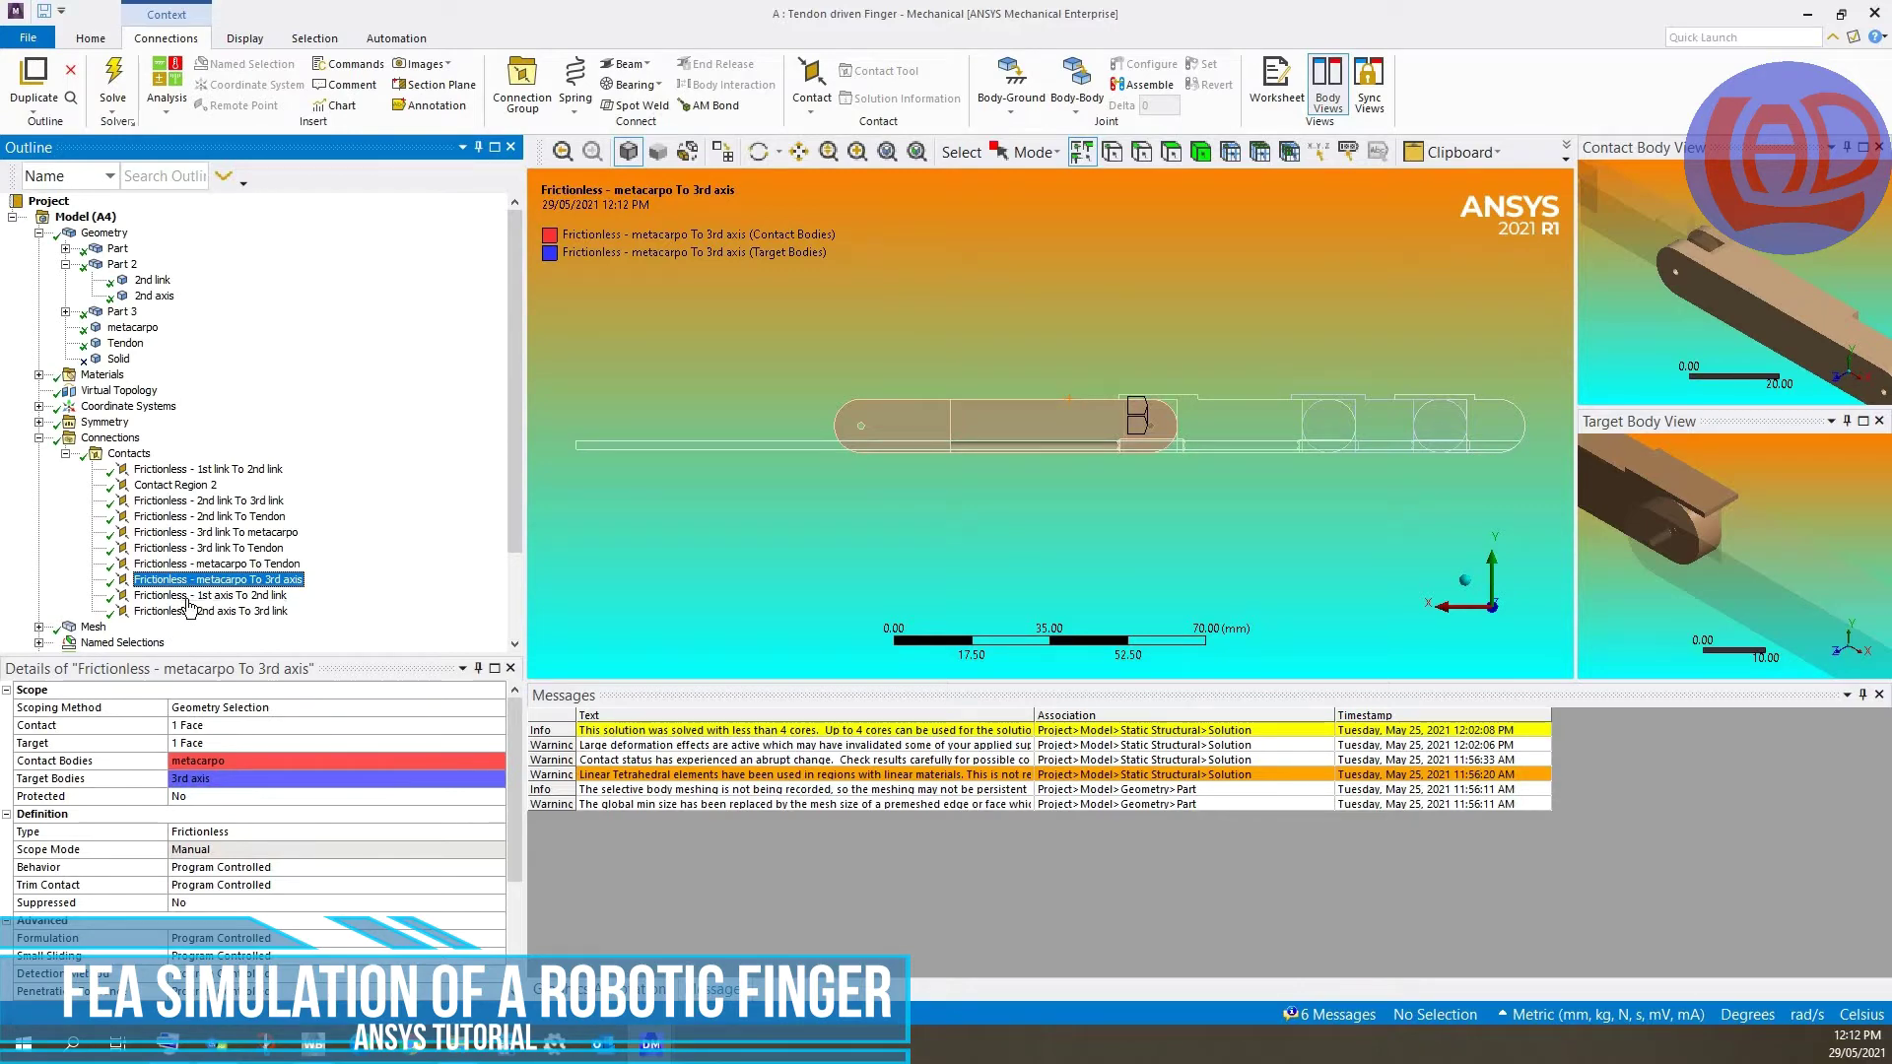
pyautogui.click(189, 609)
pyautogui.click(184, 595)
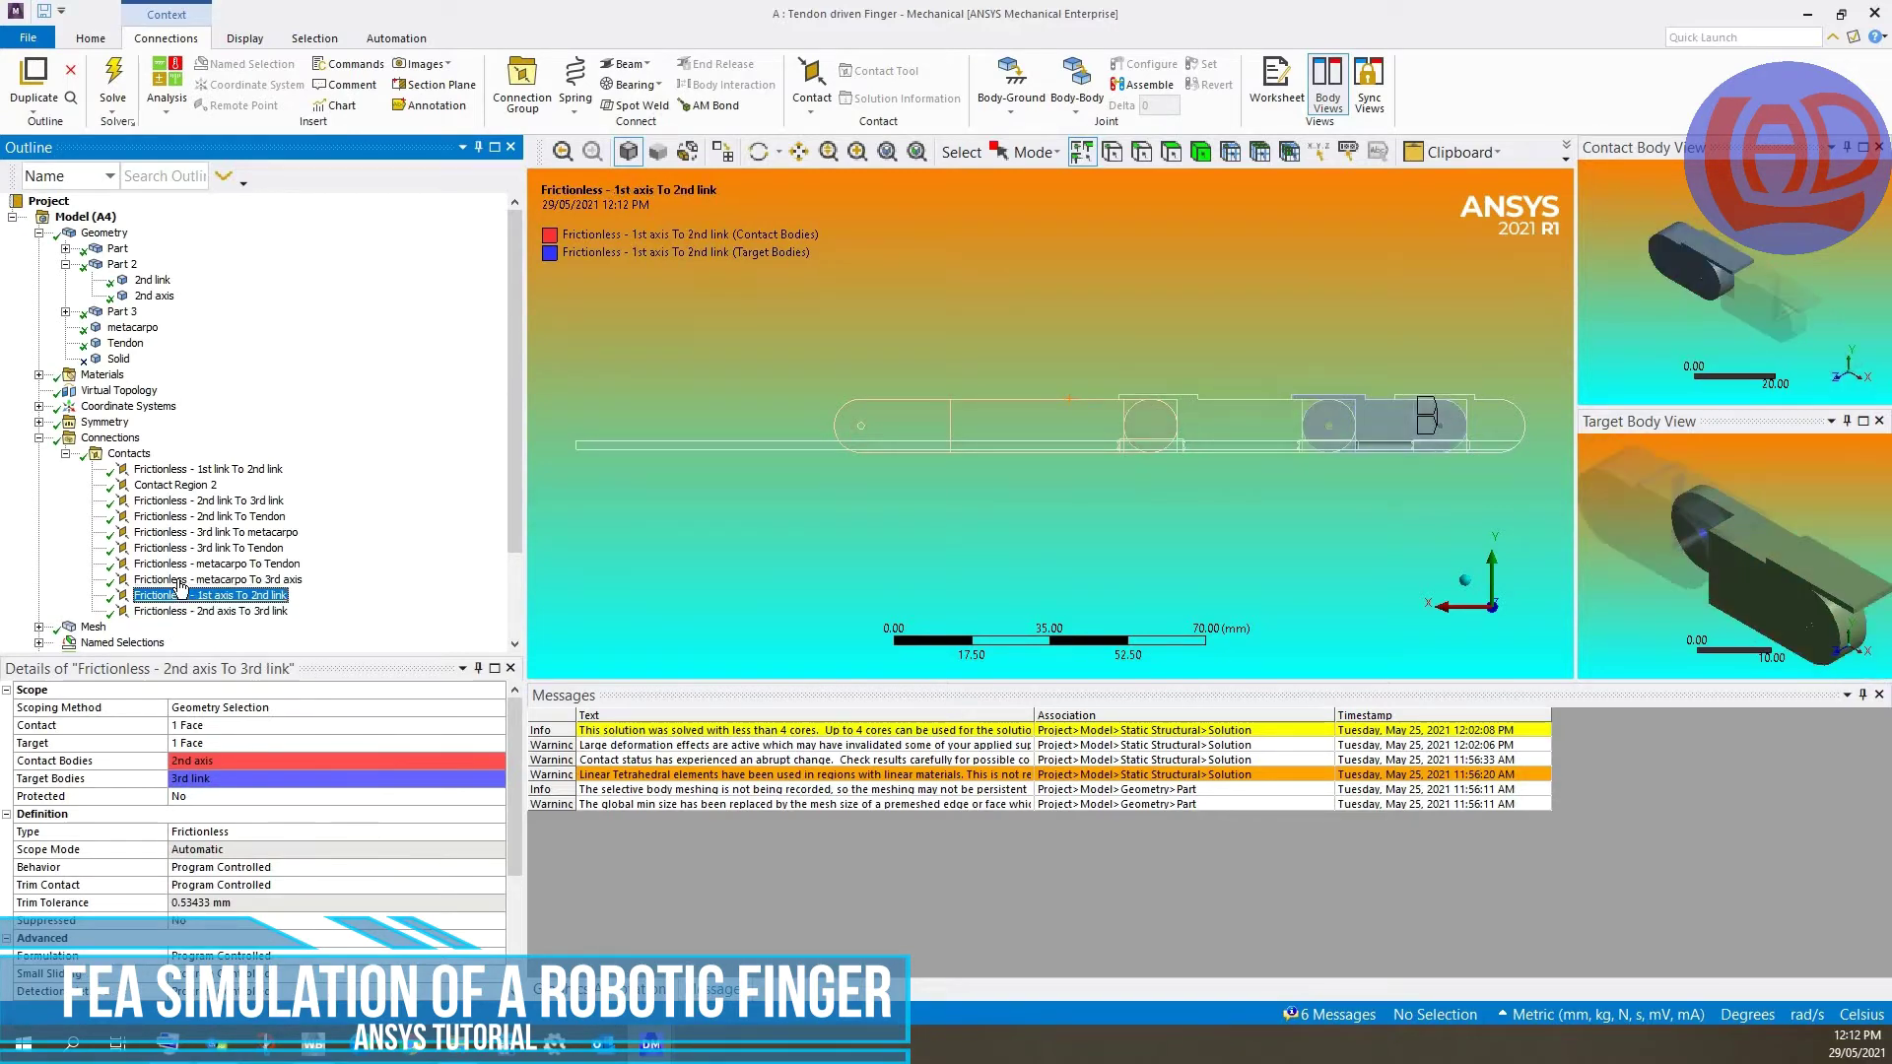
pyautogui.click(182, 579)
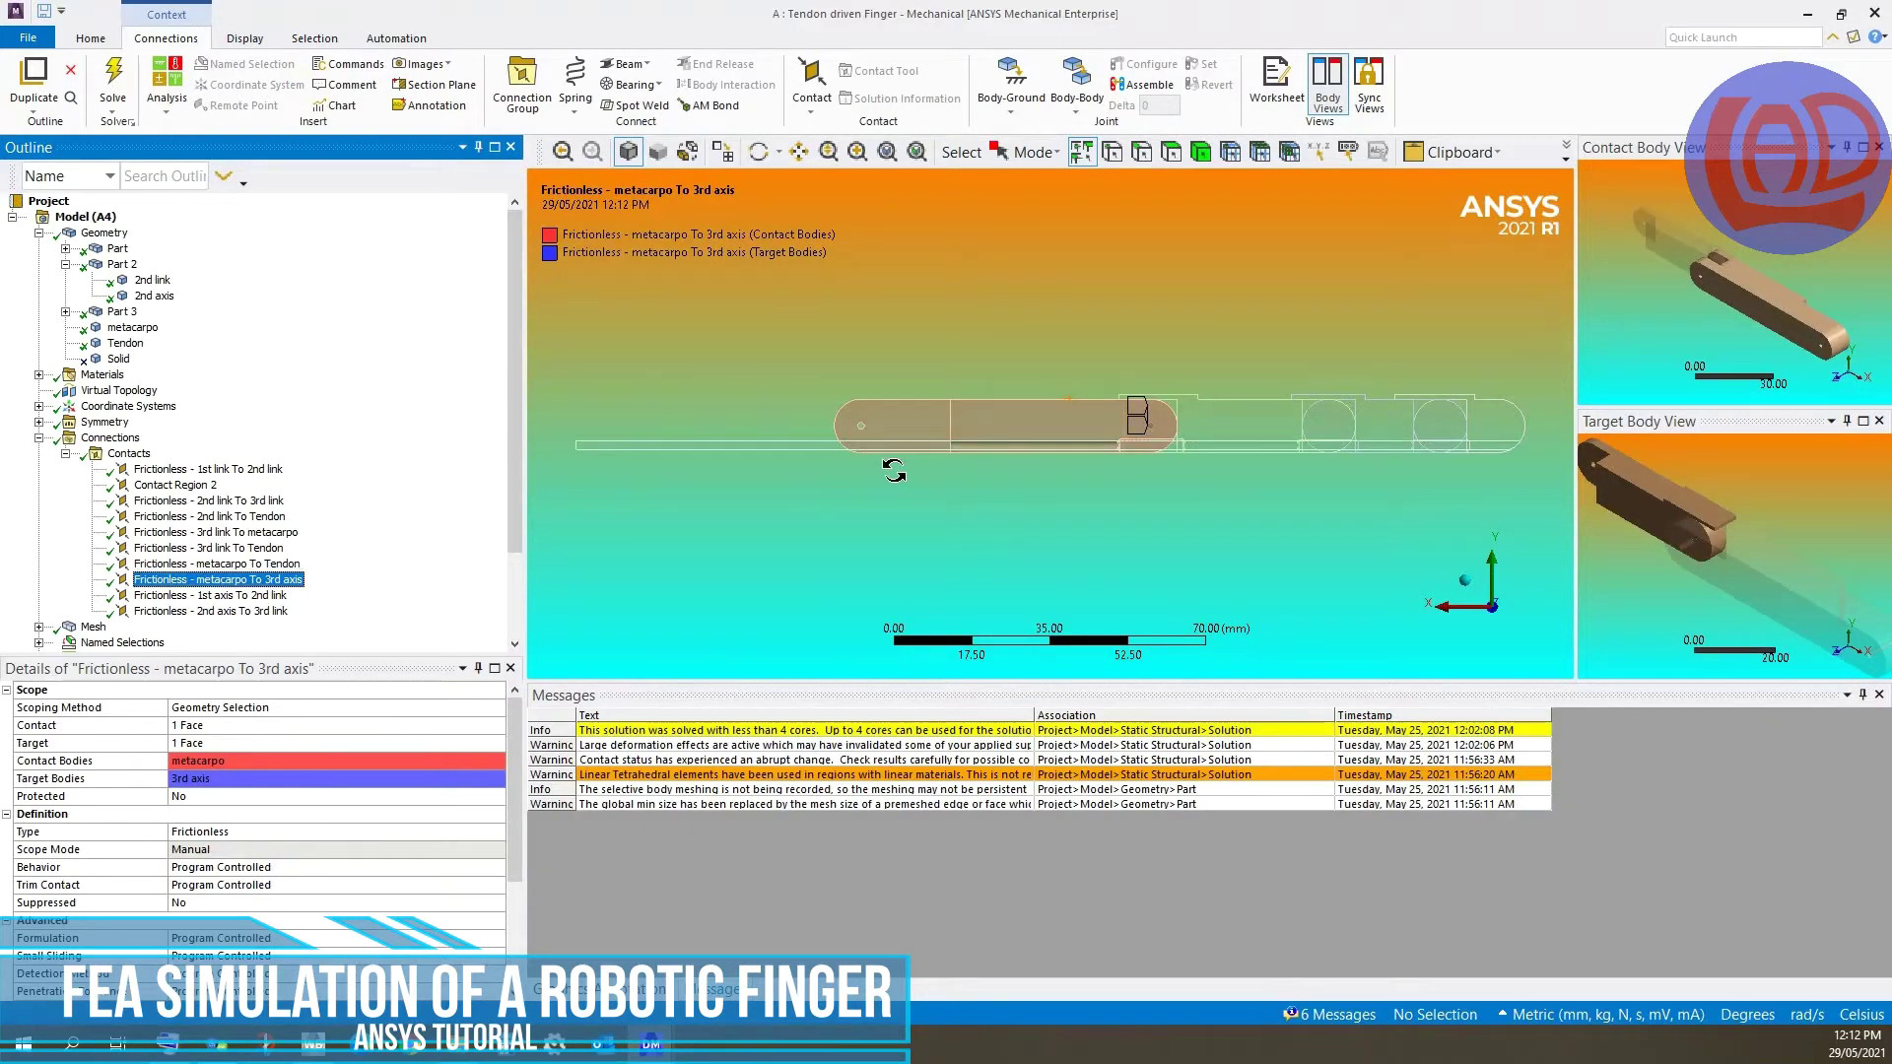
pyautogui.moveTo(892, 471); pyautogui.dragTo(422, 586)
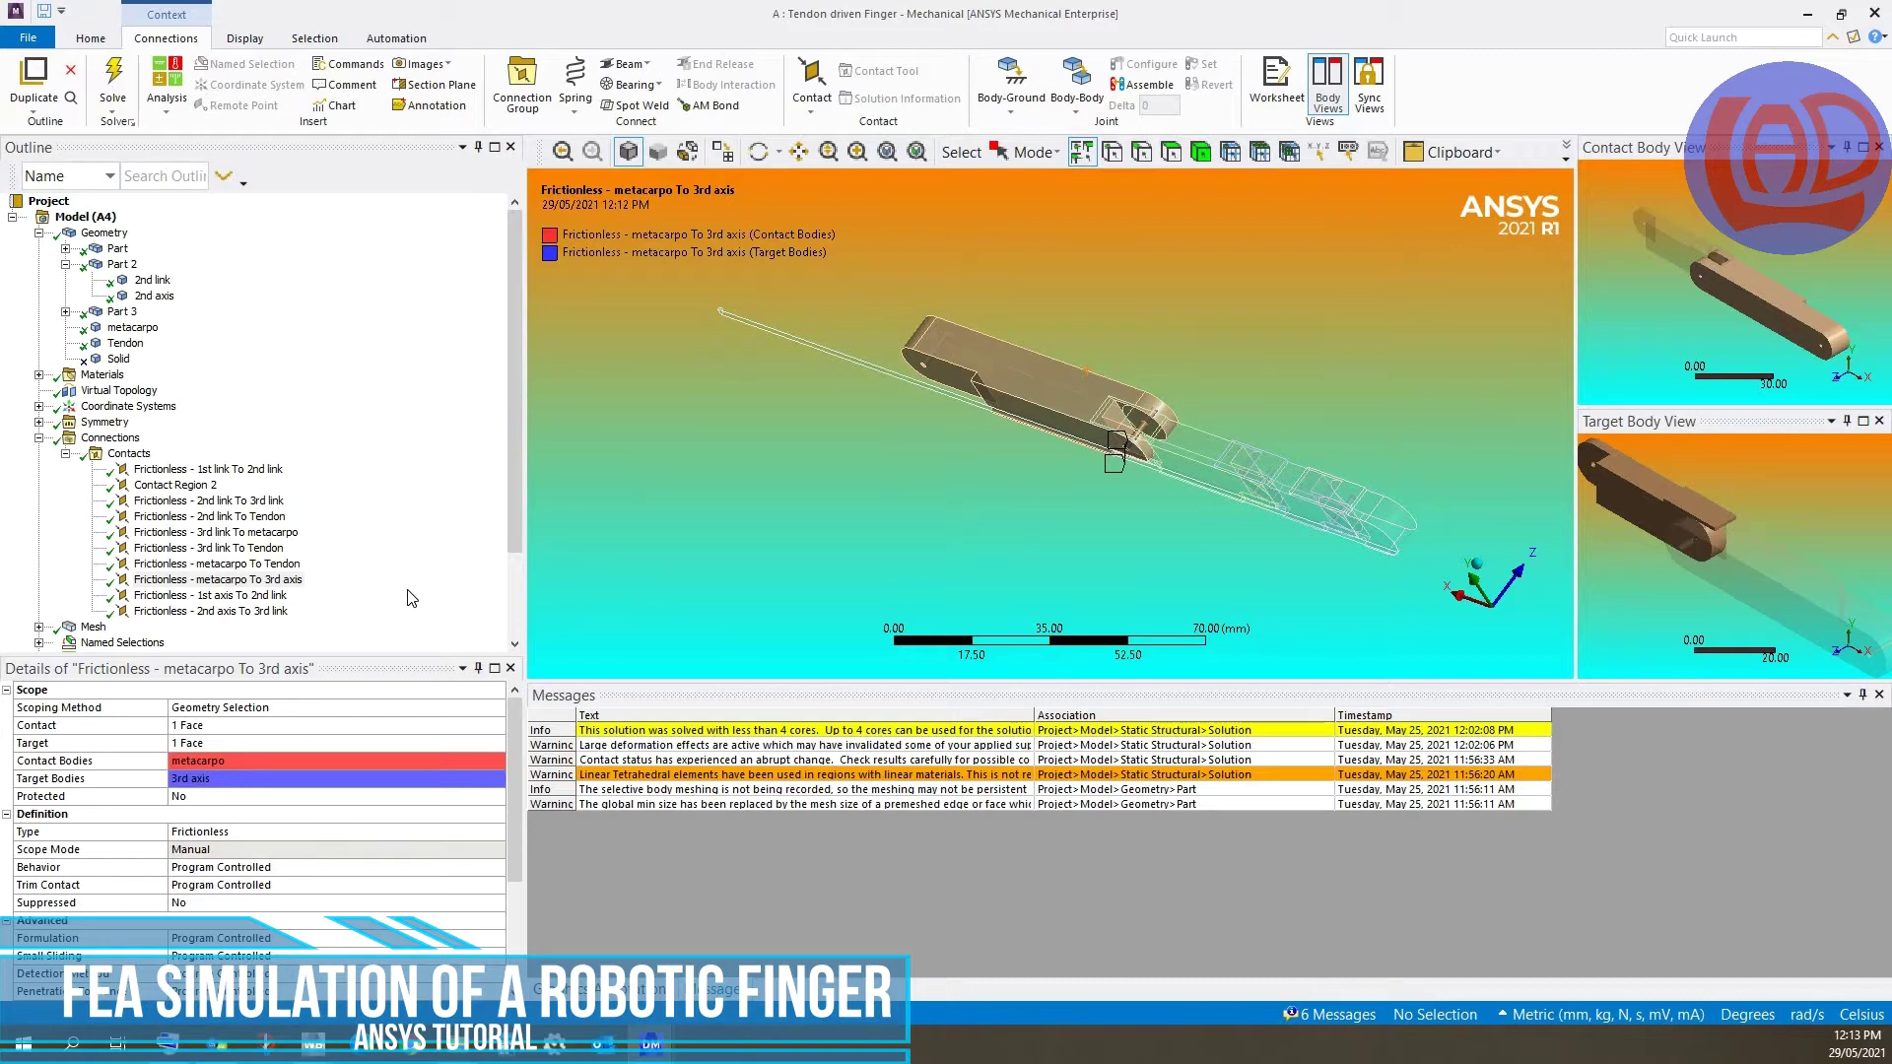
# - Inspect the finger's mesh and its Patch Conforming Method and Body Sizing controls
pyautogui.scroll(-3, 412, 598)
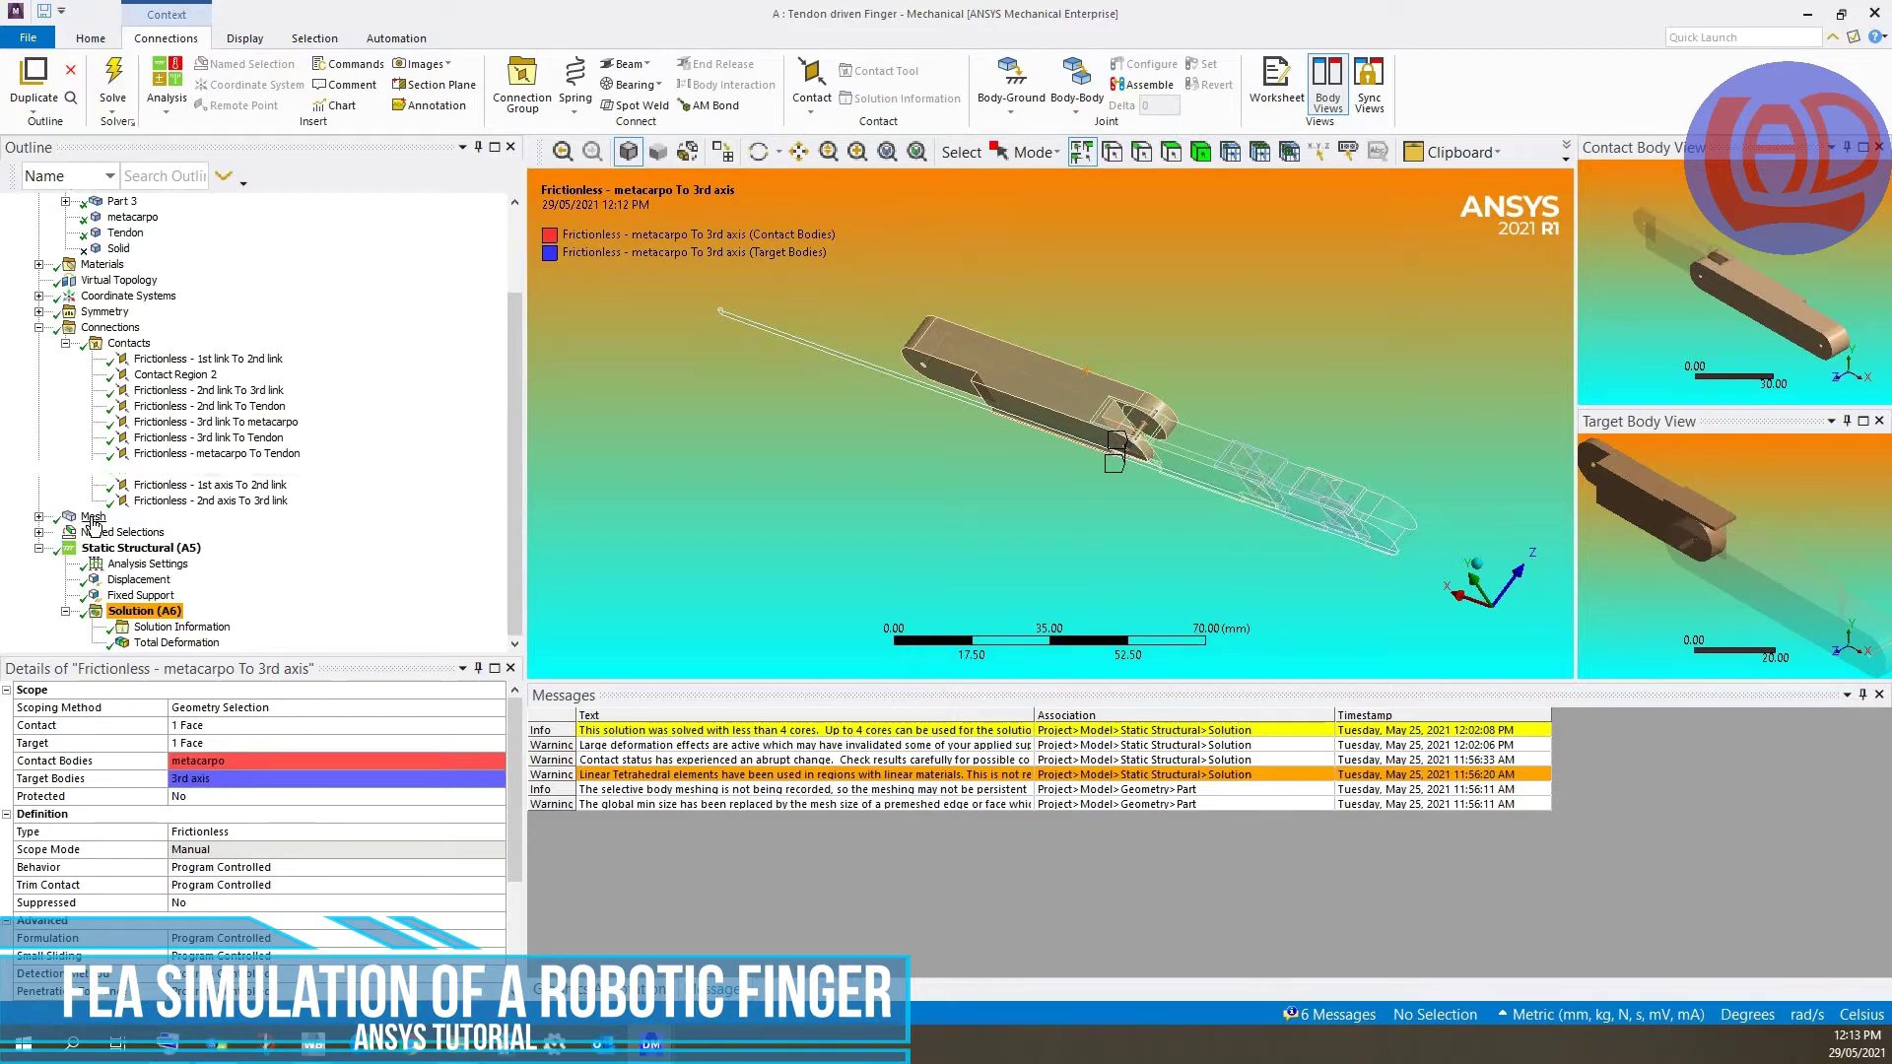
pyautogui.click(93, 517)
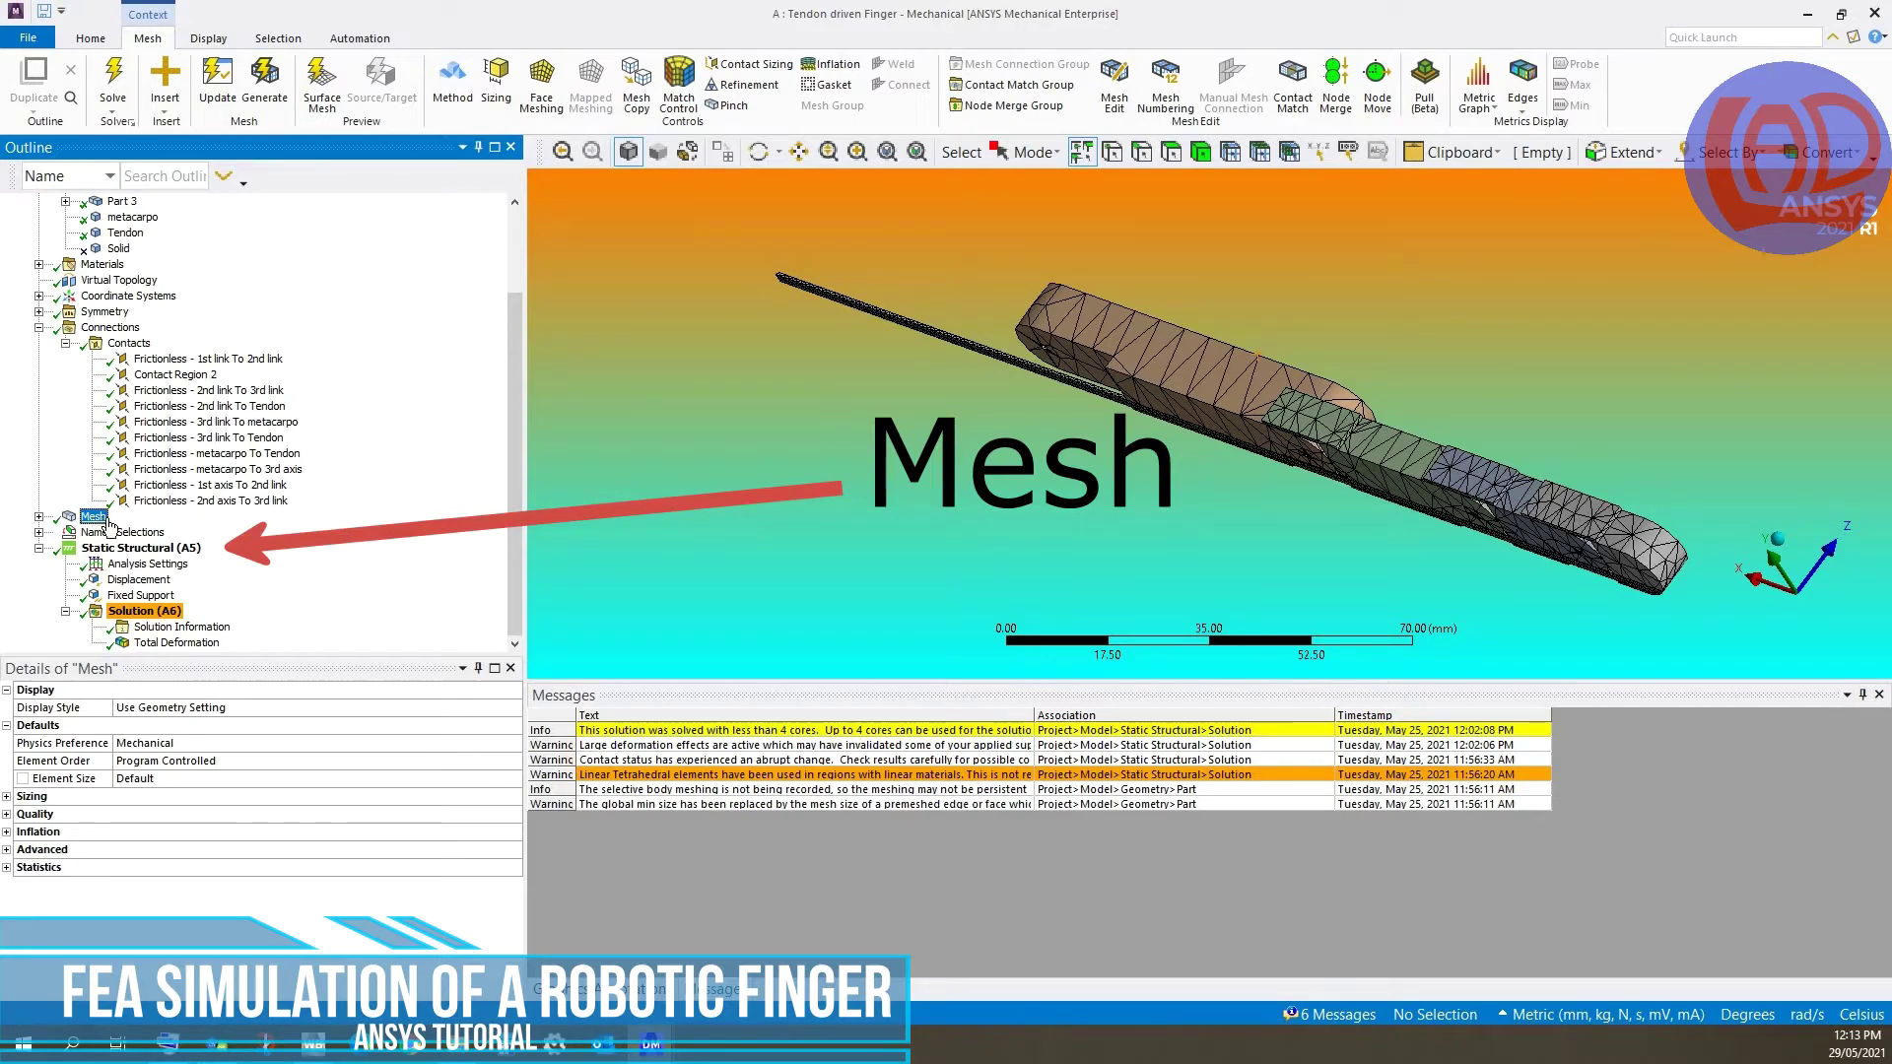
pyautogui.doubleClick(106, 519)
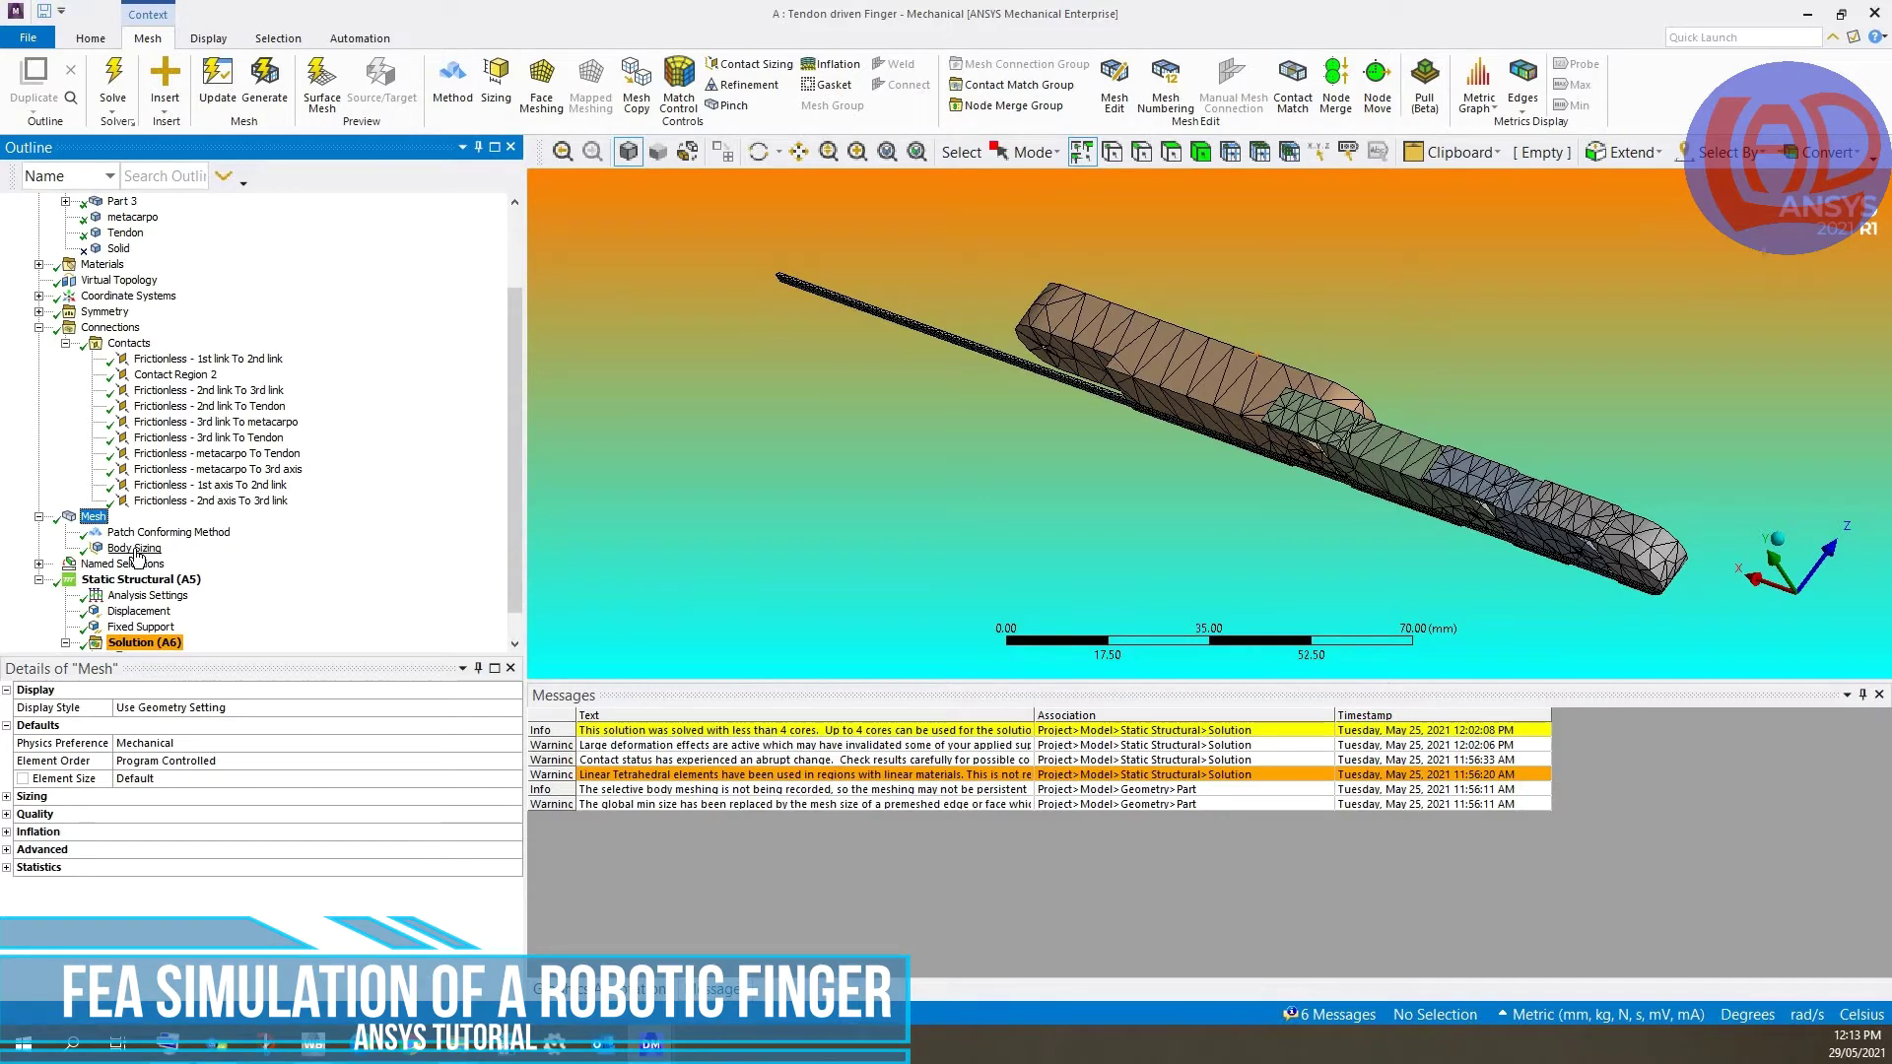
pyautogui.press('Down')
pyautogui.press('Down')
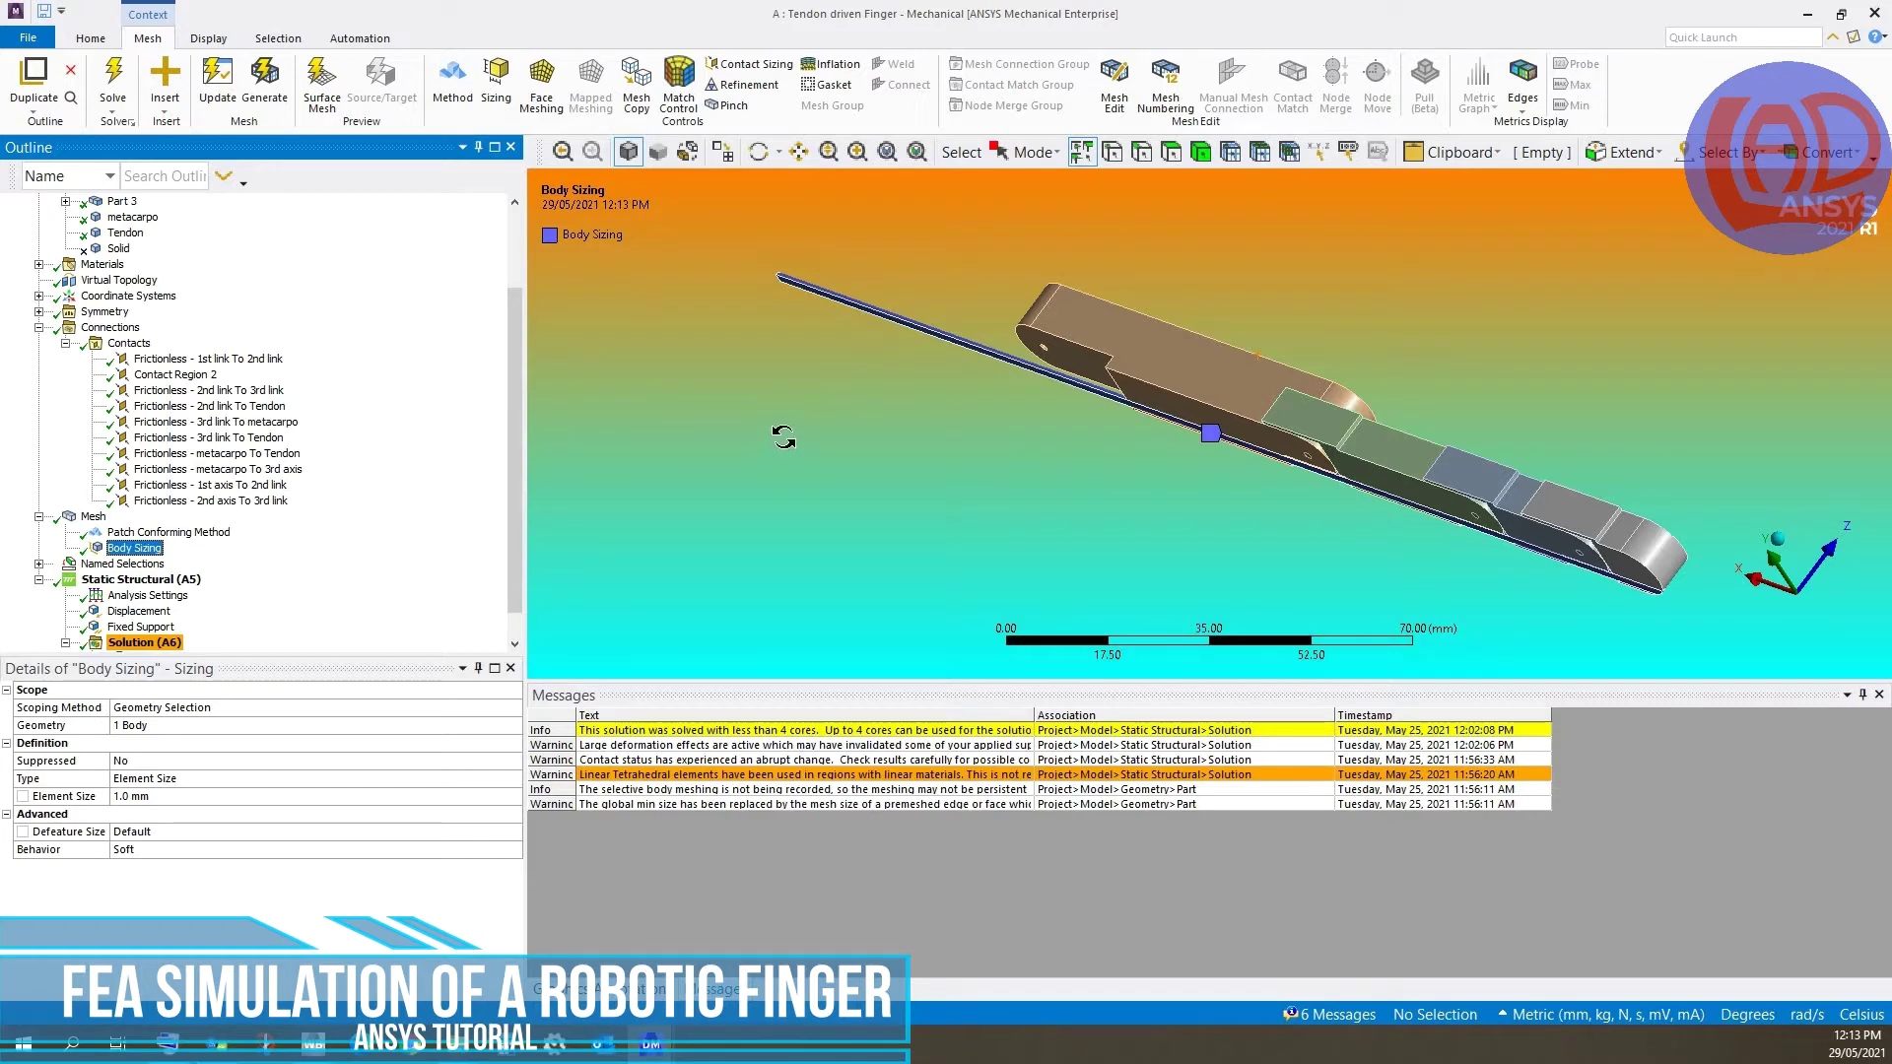
# - Examine the Virtual Topology settings and the virtual face at the fingertip link
pyautogui.click(120, 280)
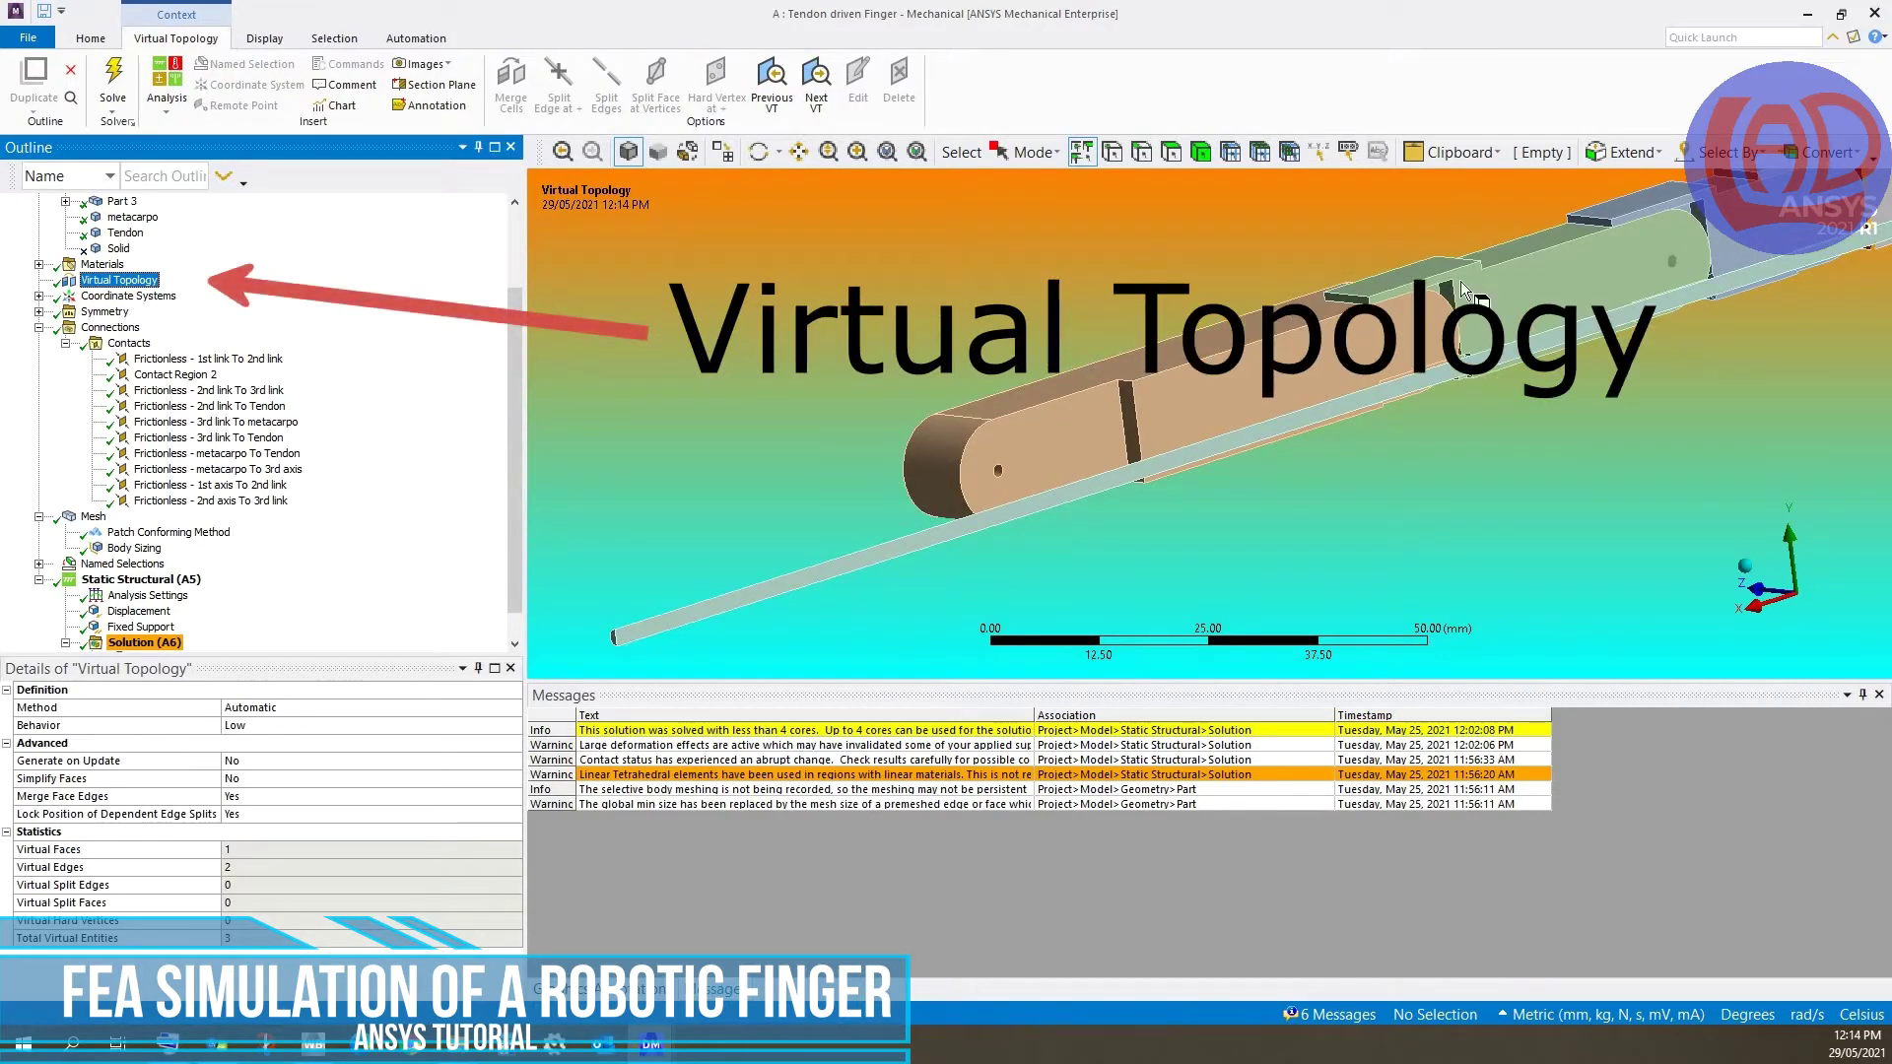
pyautogui.click(757, 155)
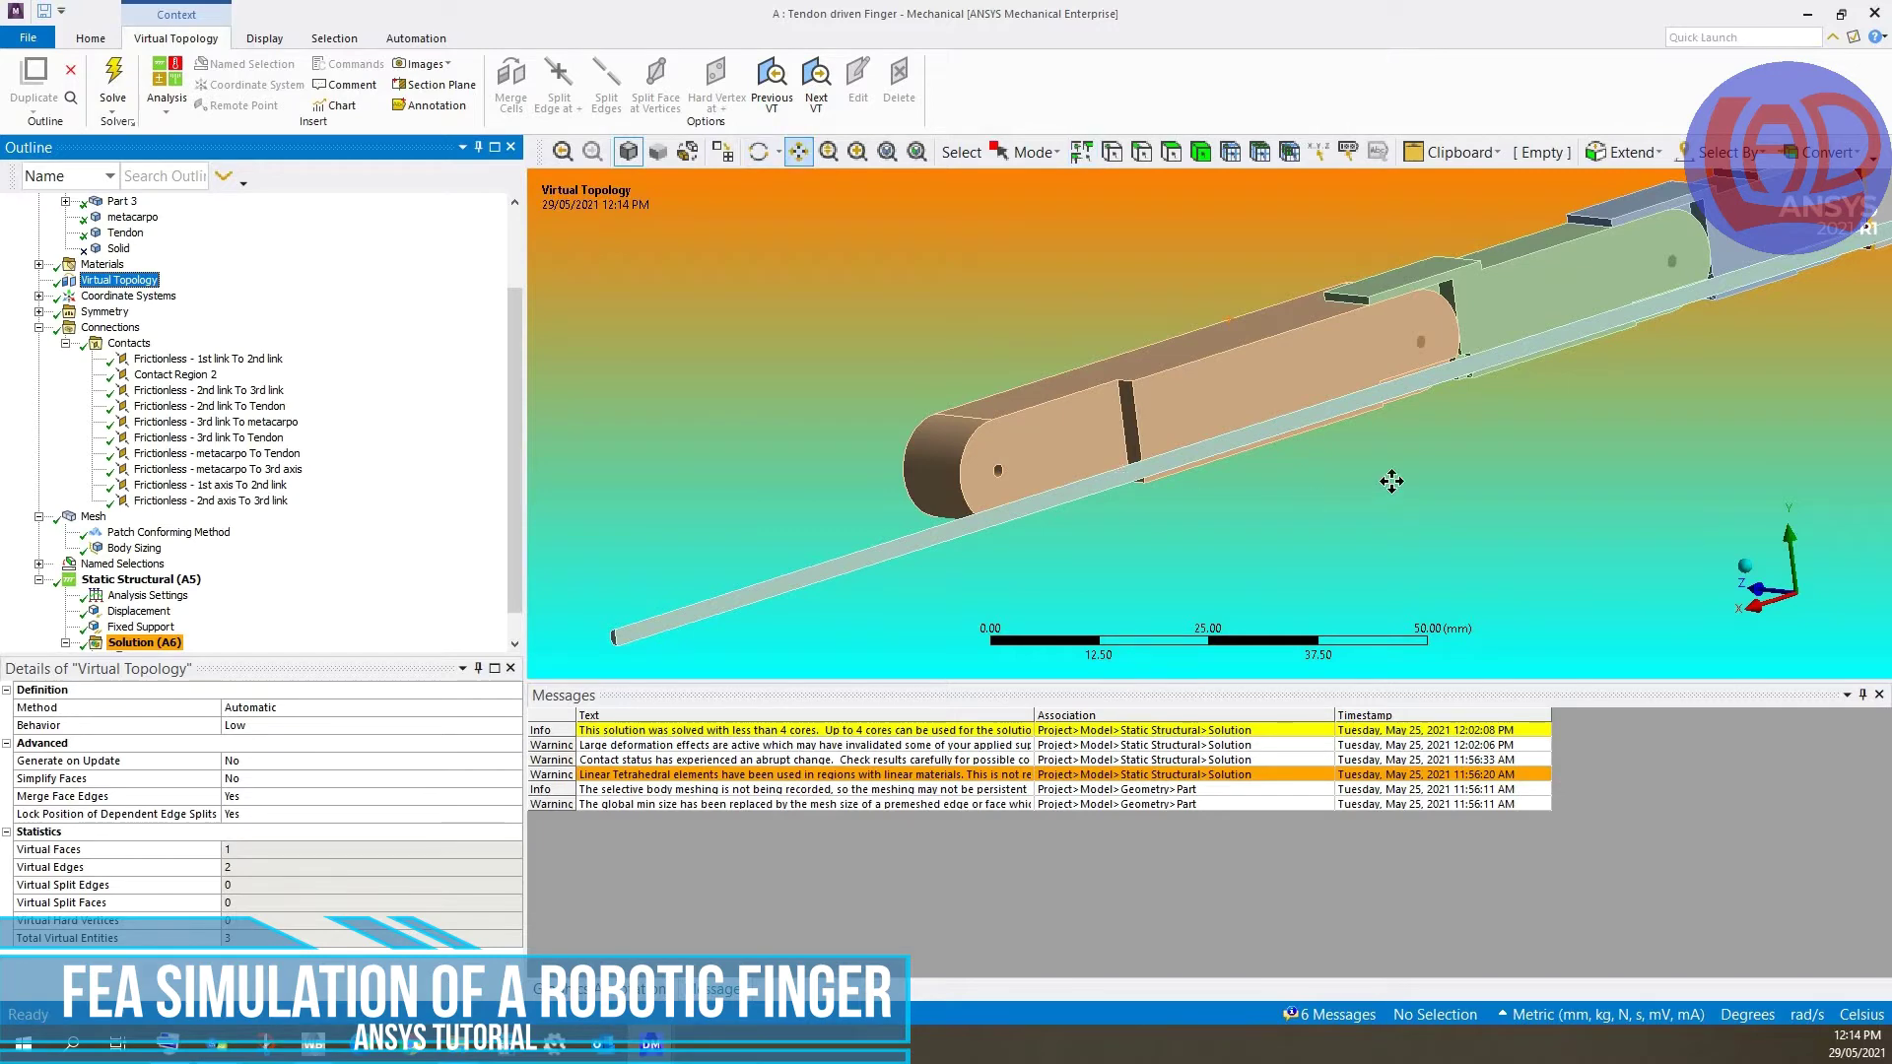
pyautogui.moveTo(1411, 478)
pyautogui.mouseDown(button='middle')
pyautogui.moveTo(1335, 500)
pyautogui.moveTo(1394, 477)
pyautogui.mouseUp(button='middle')
pyautogui.moveTo(1394, 476); pyautogui.dragTo(1385, 457)
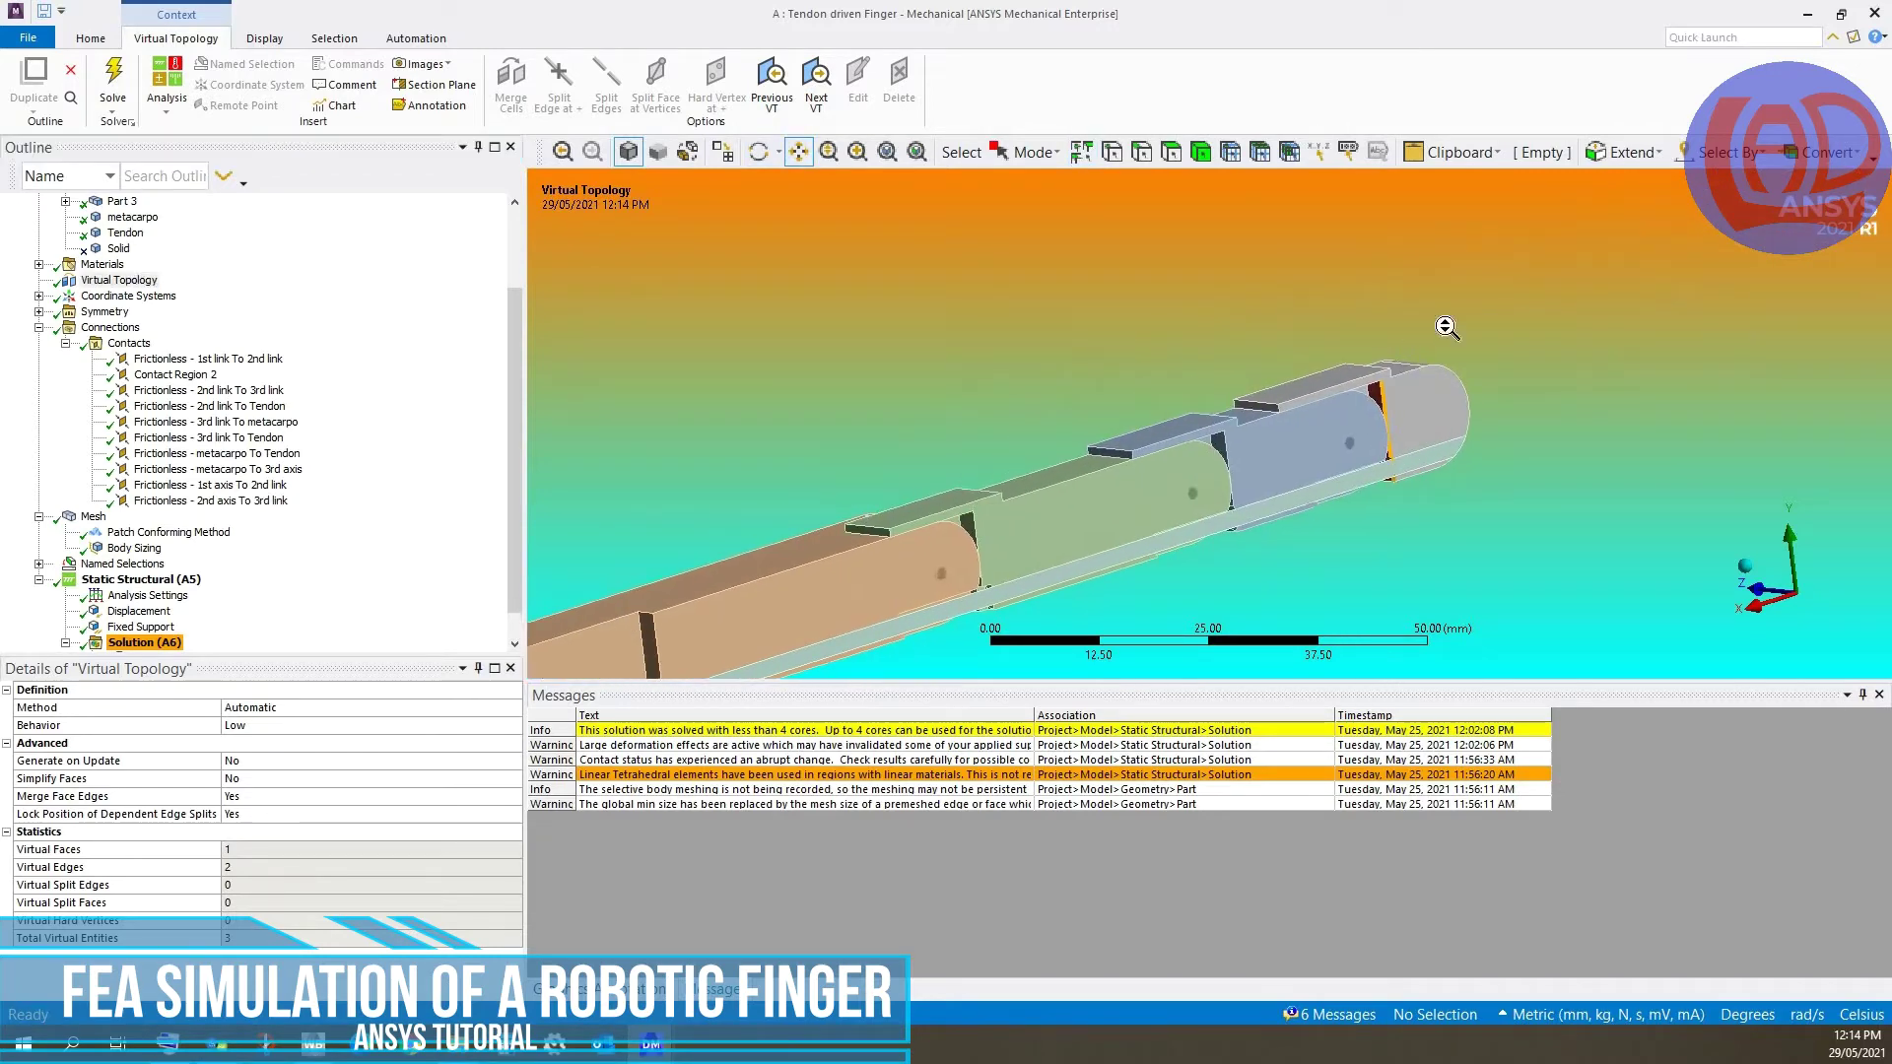
pyautogui.moveTo(1444, 325)
pyautogui.mouseDown()
pyautogui.moveTo(1487, 309)
pyautogui.moveTo(1465, 356)
pyautogui.mouseUp()
pyautogui.scroll(8, 1478, 311)
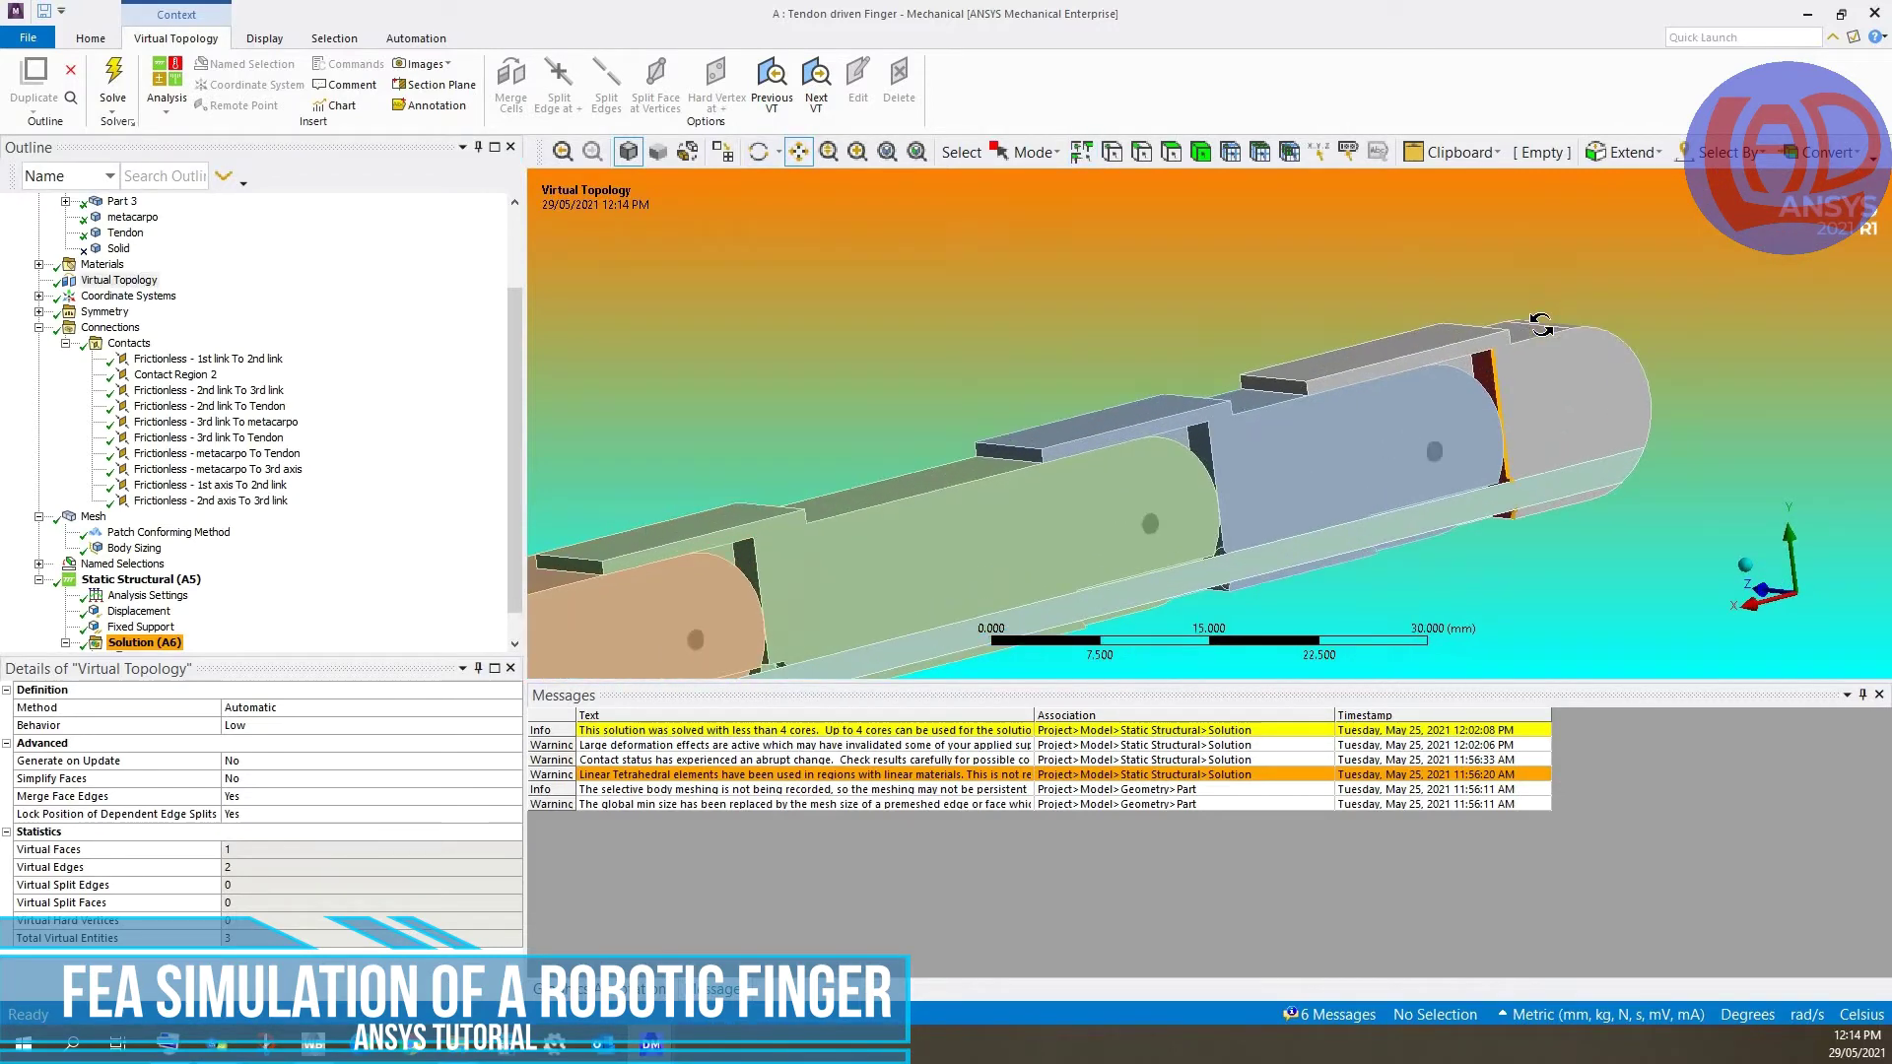
pyautogui.moveTo(1627, 333); pyautogui.dragTo(1468, 443, button='middle')
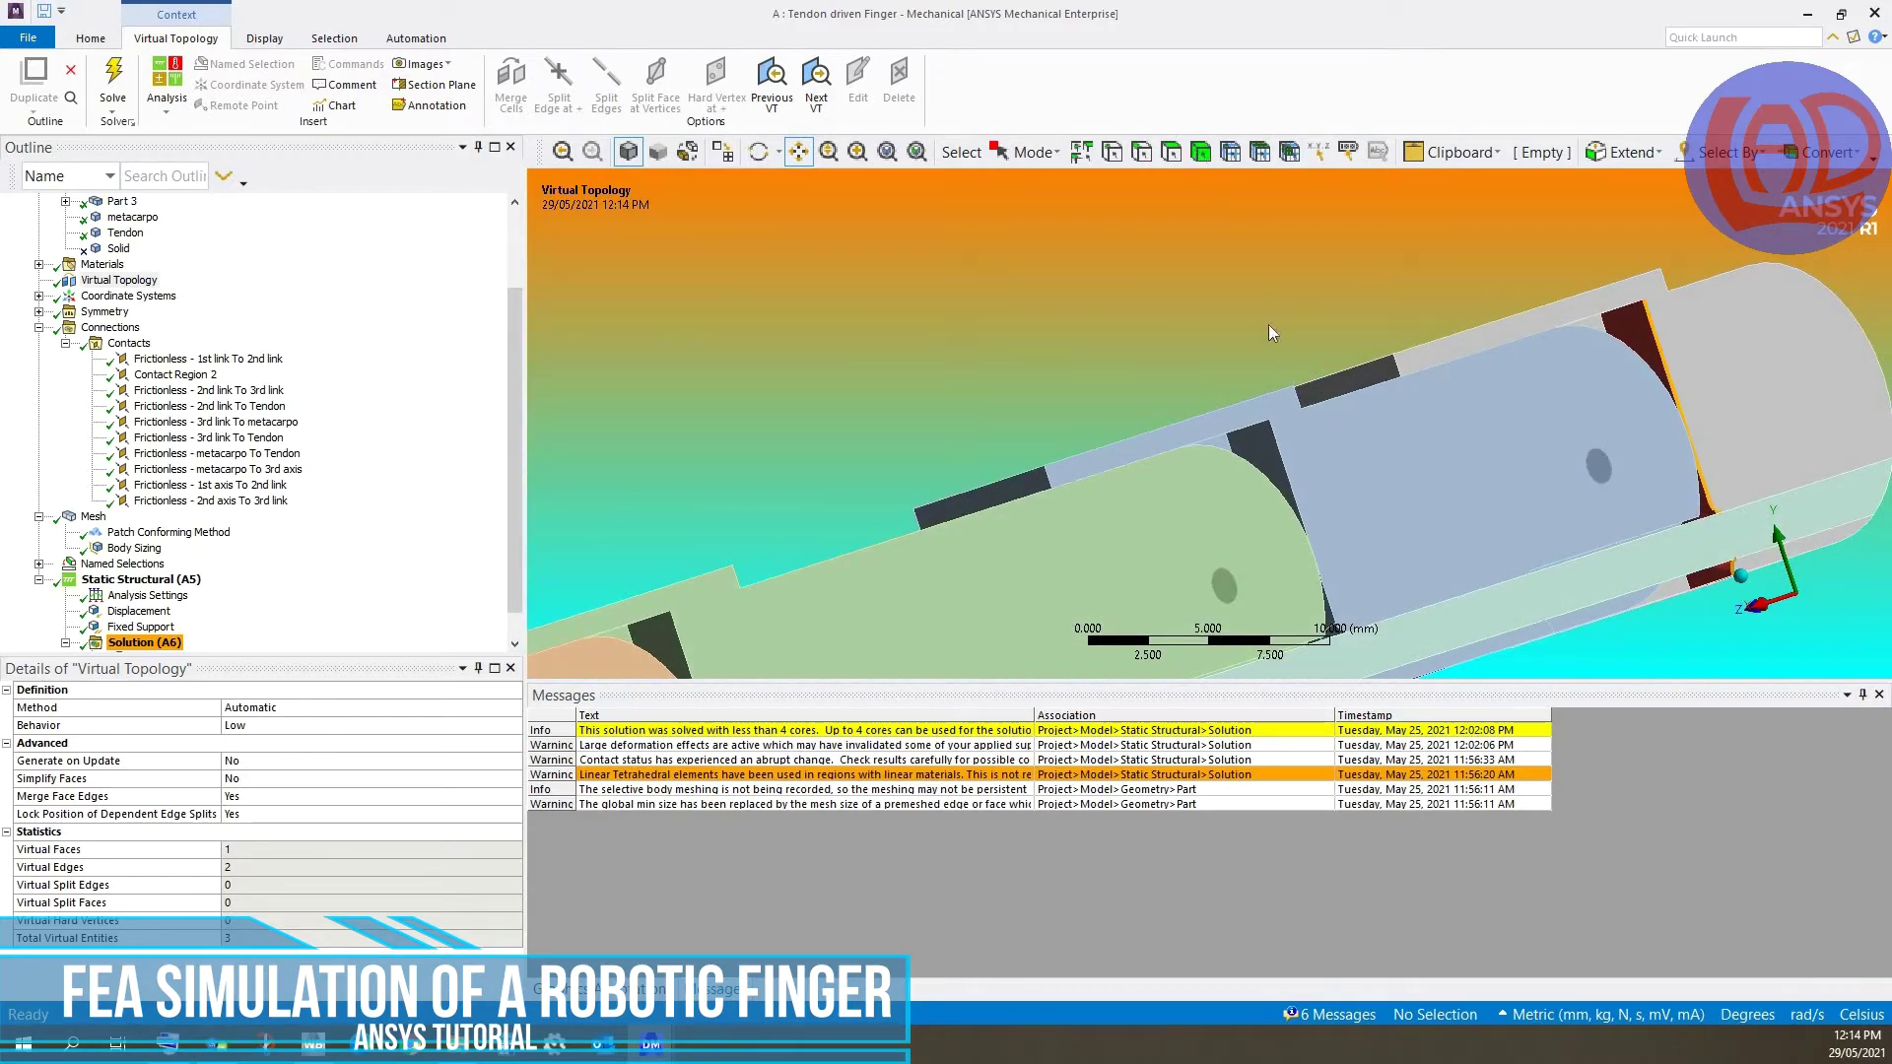
# - Hide the 2nd link body to inspect the virtual face on the fingertip link
pyautogui.click(1403, 521)
pyautogui.rightClick(1362, 472)
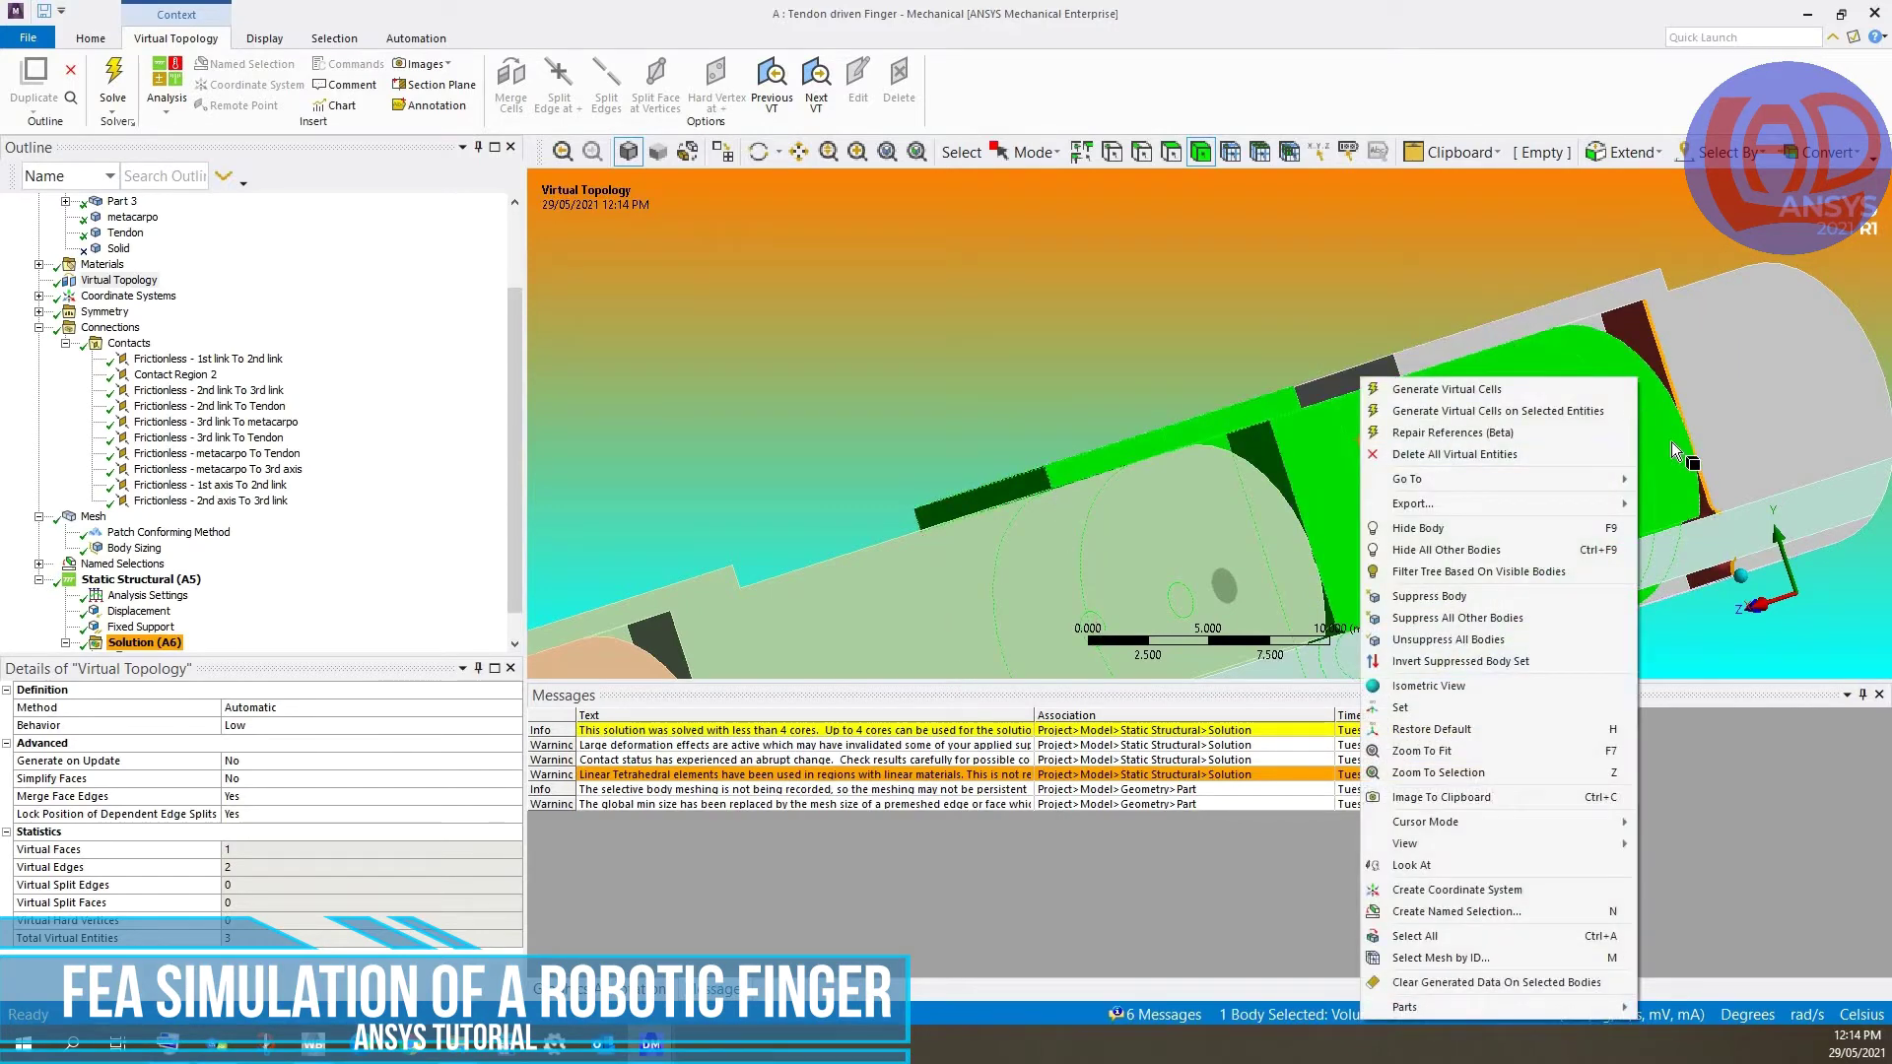
pyautogui.press('Return')
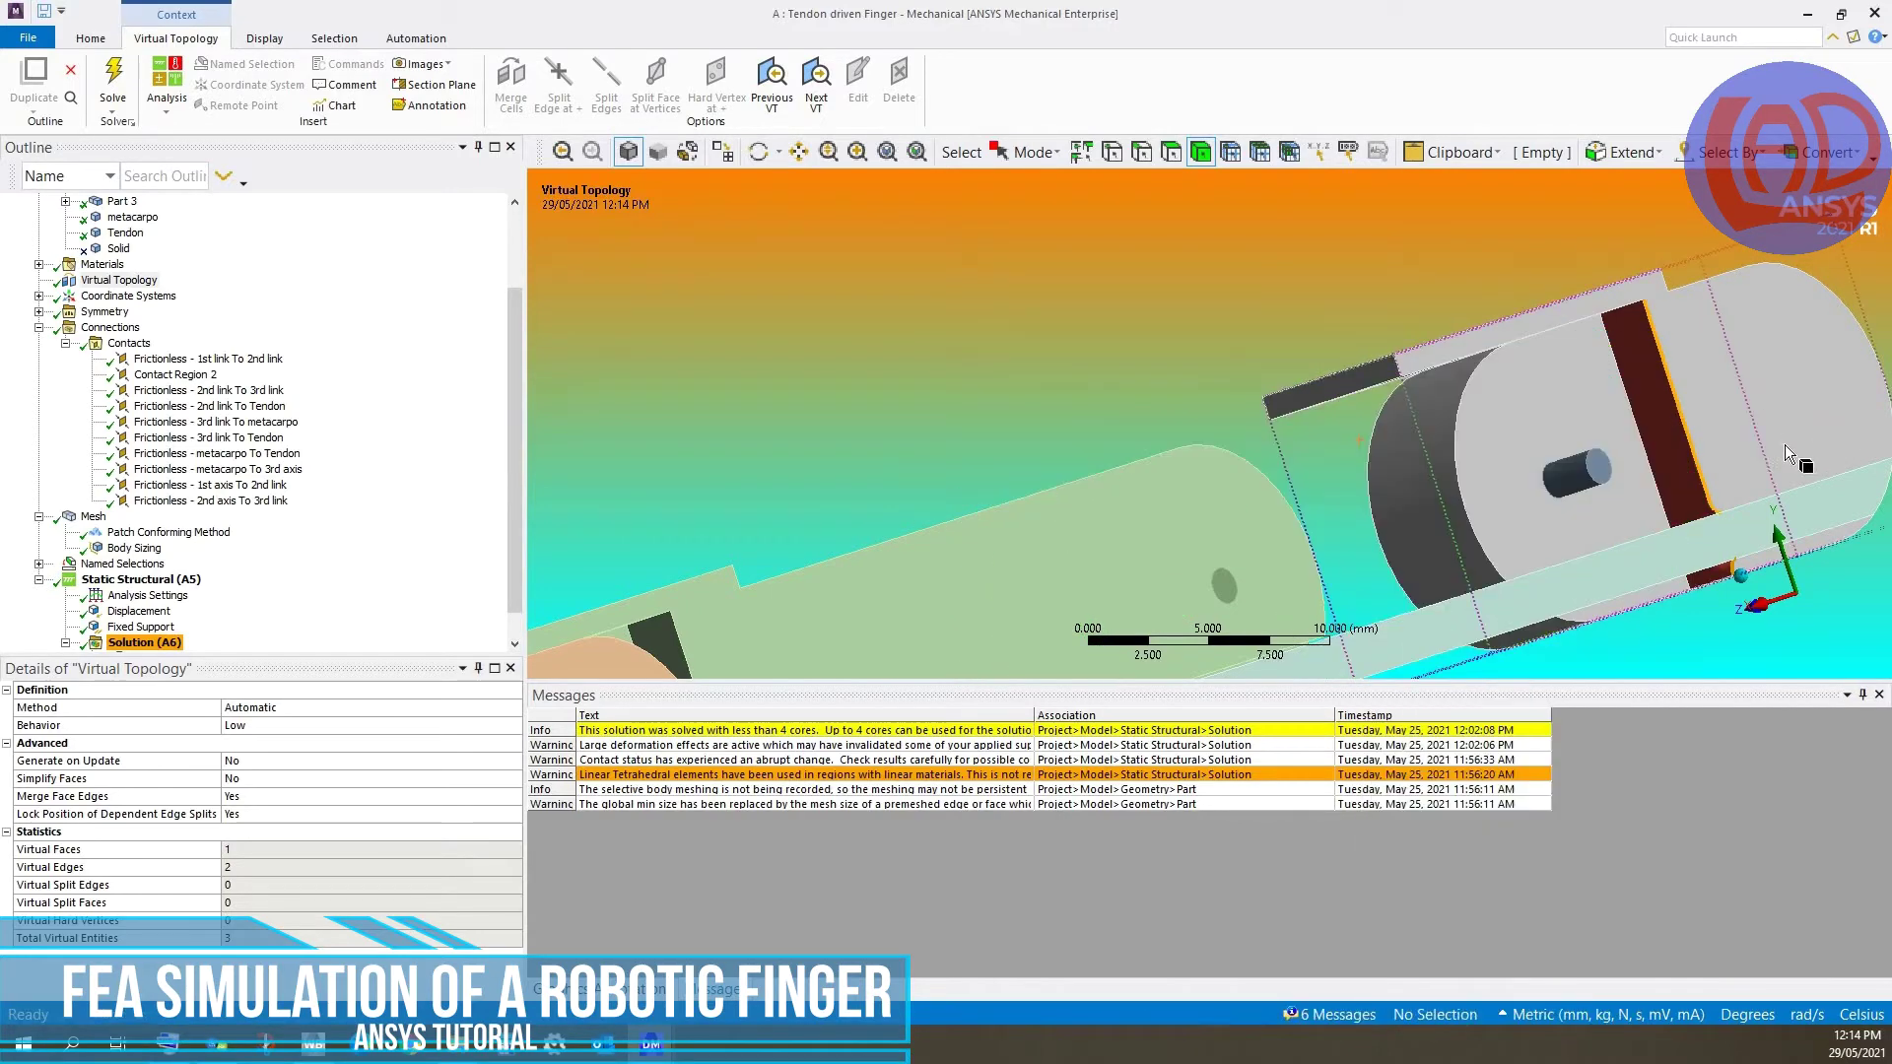
pyautogui.moveTo(1669, 420); pyautogui.dragTo(1671, 420, button='middle')
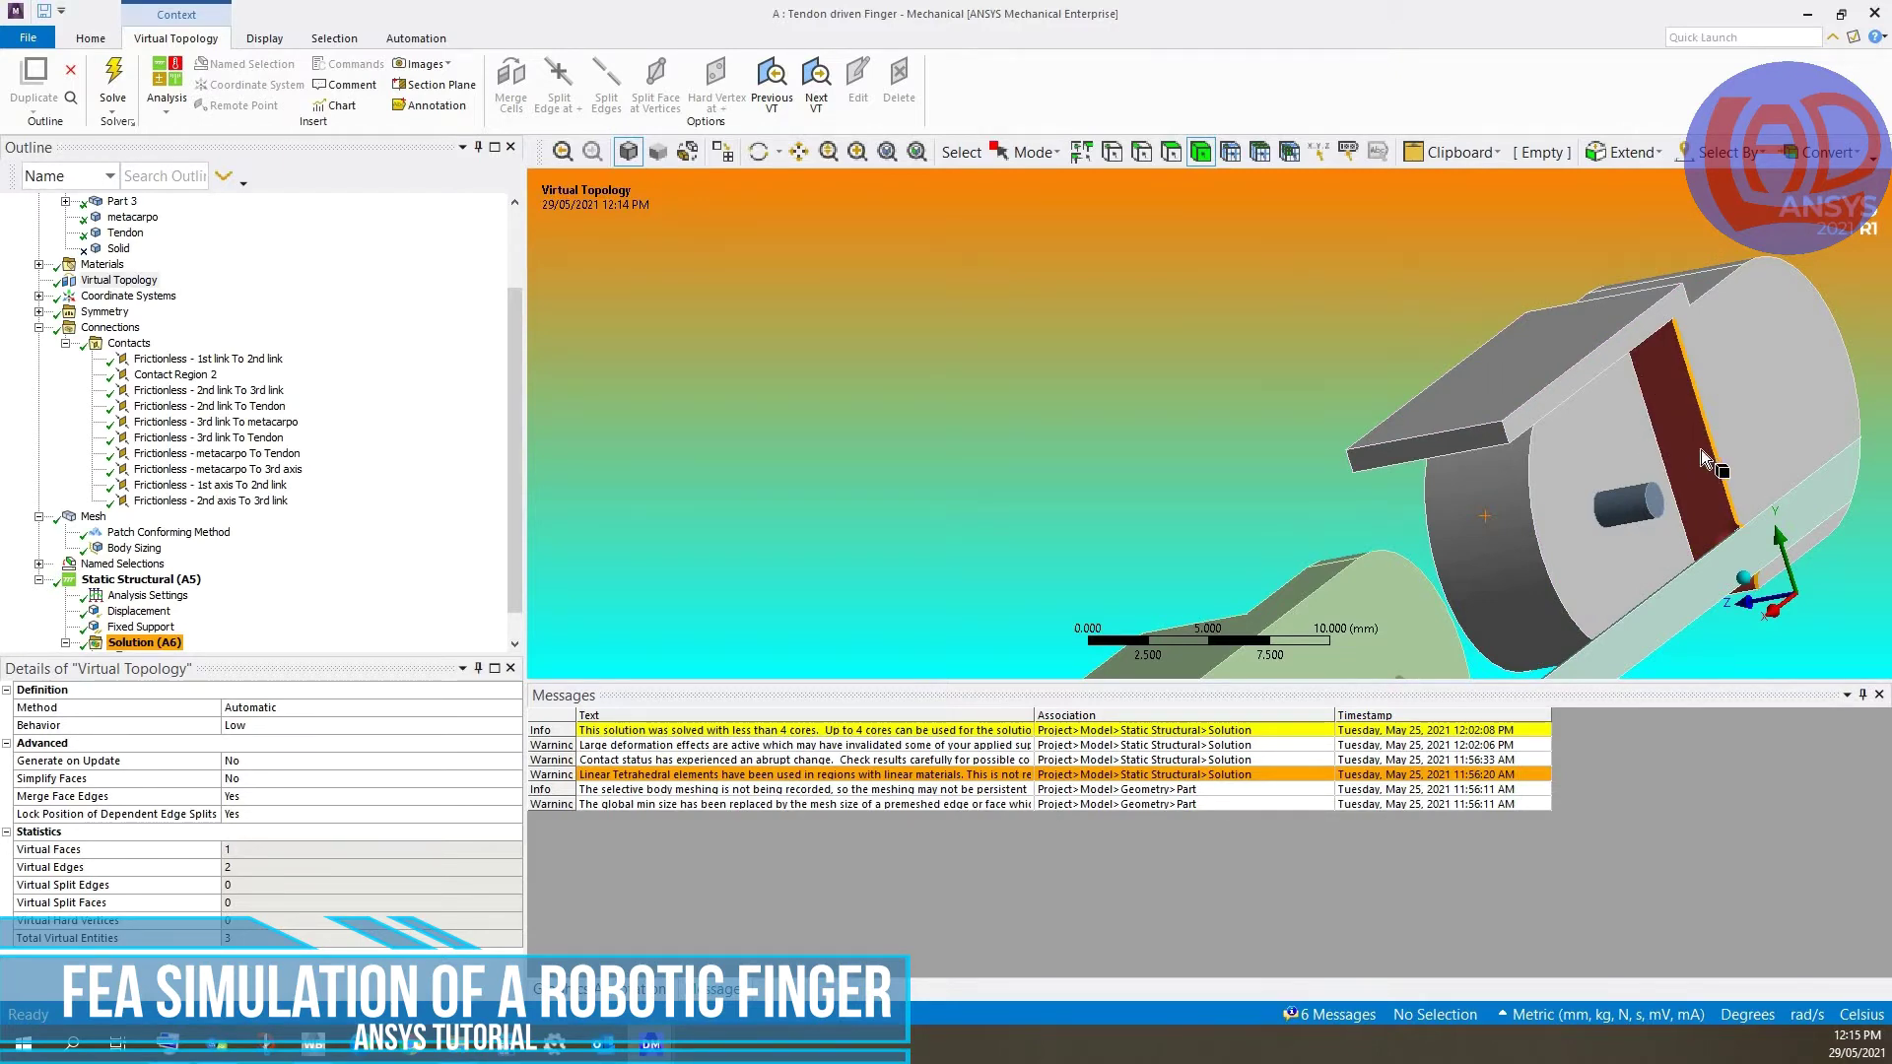
# - Examine the mesh on the fingertip, the joints and the tendon up close
pyautogui.click(94, 516)
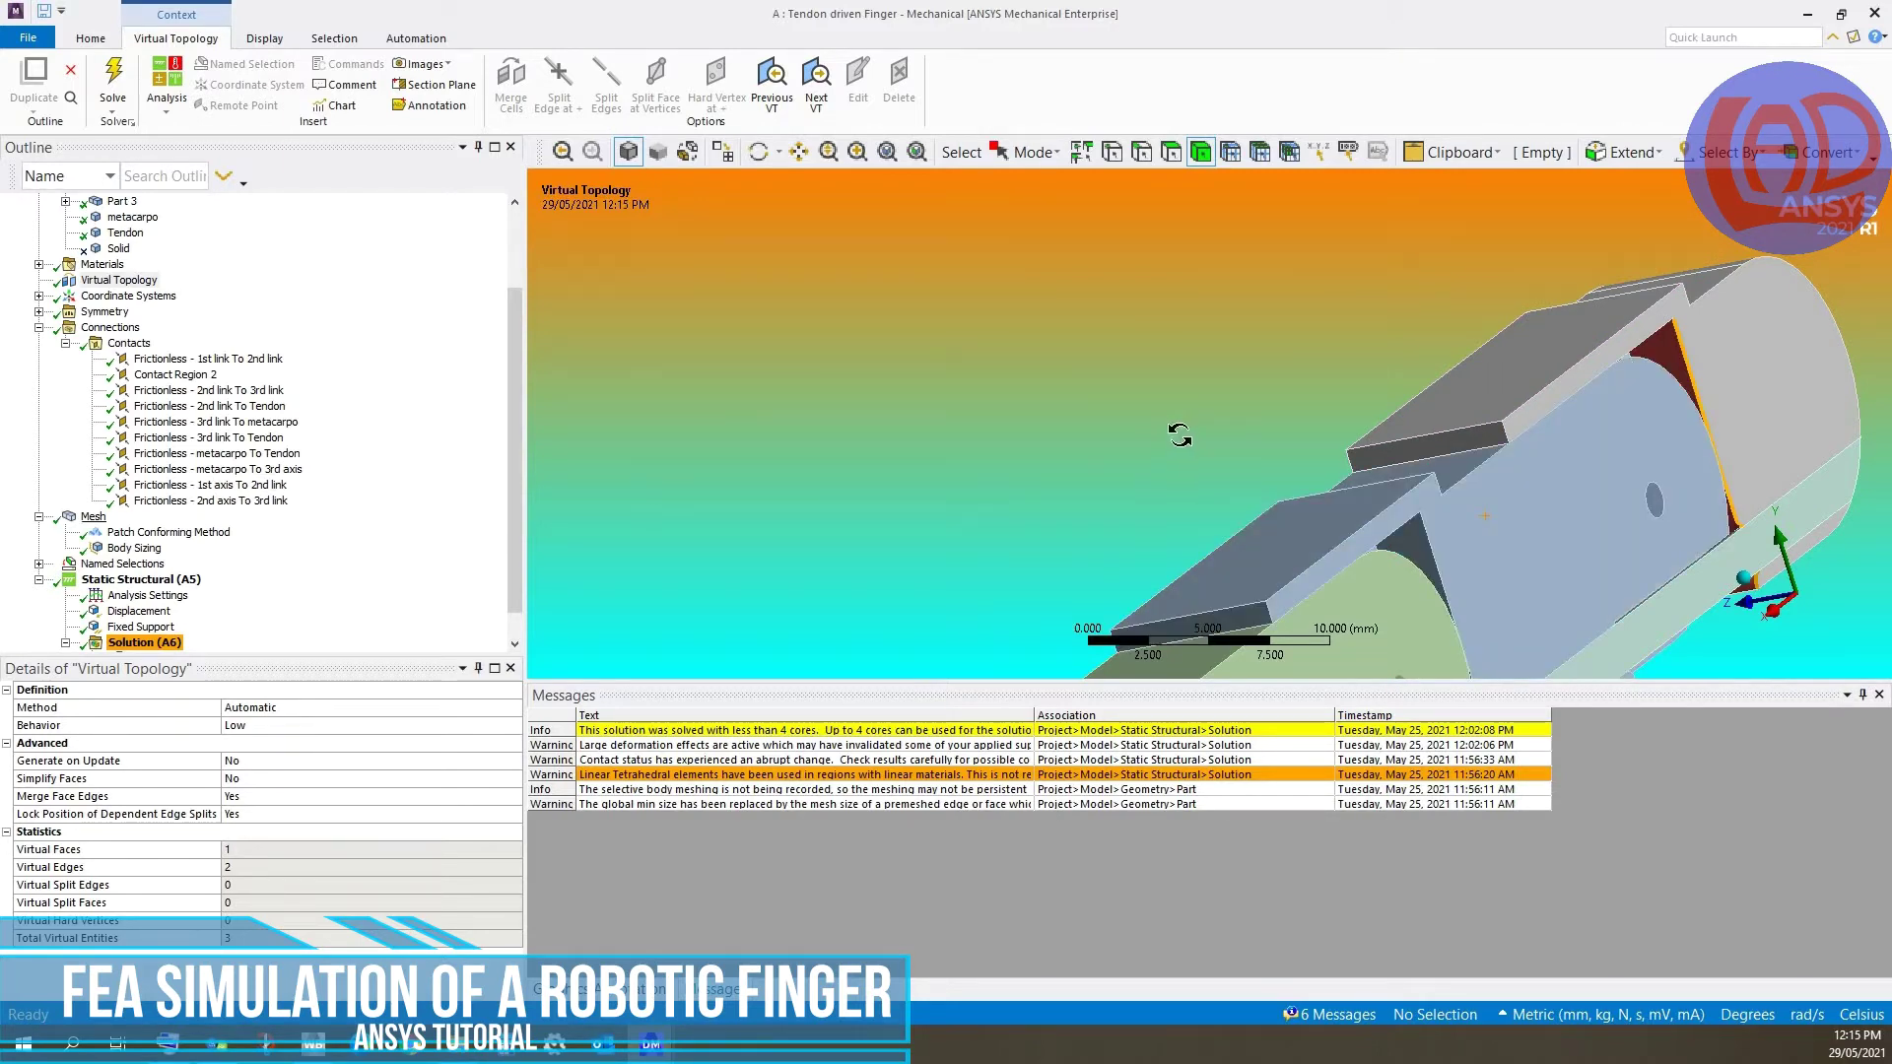
pyautogui.moveTo(1182, 438); pyautogui.dragTo(1163, 469, button='middle')
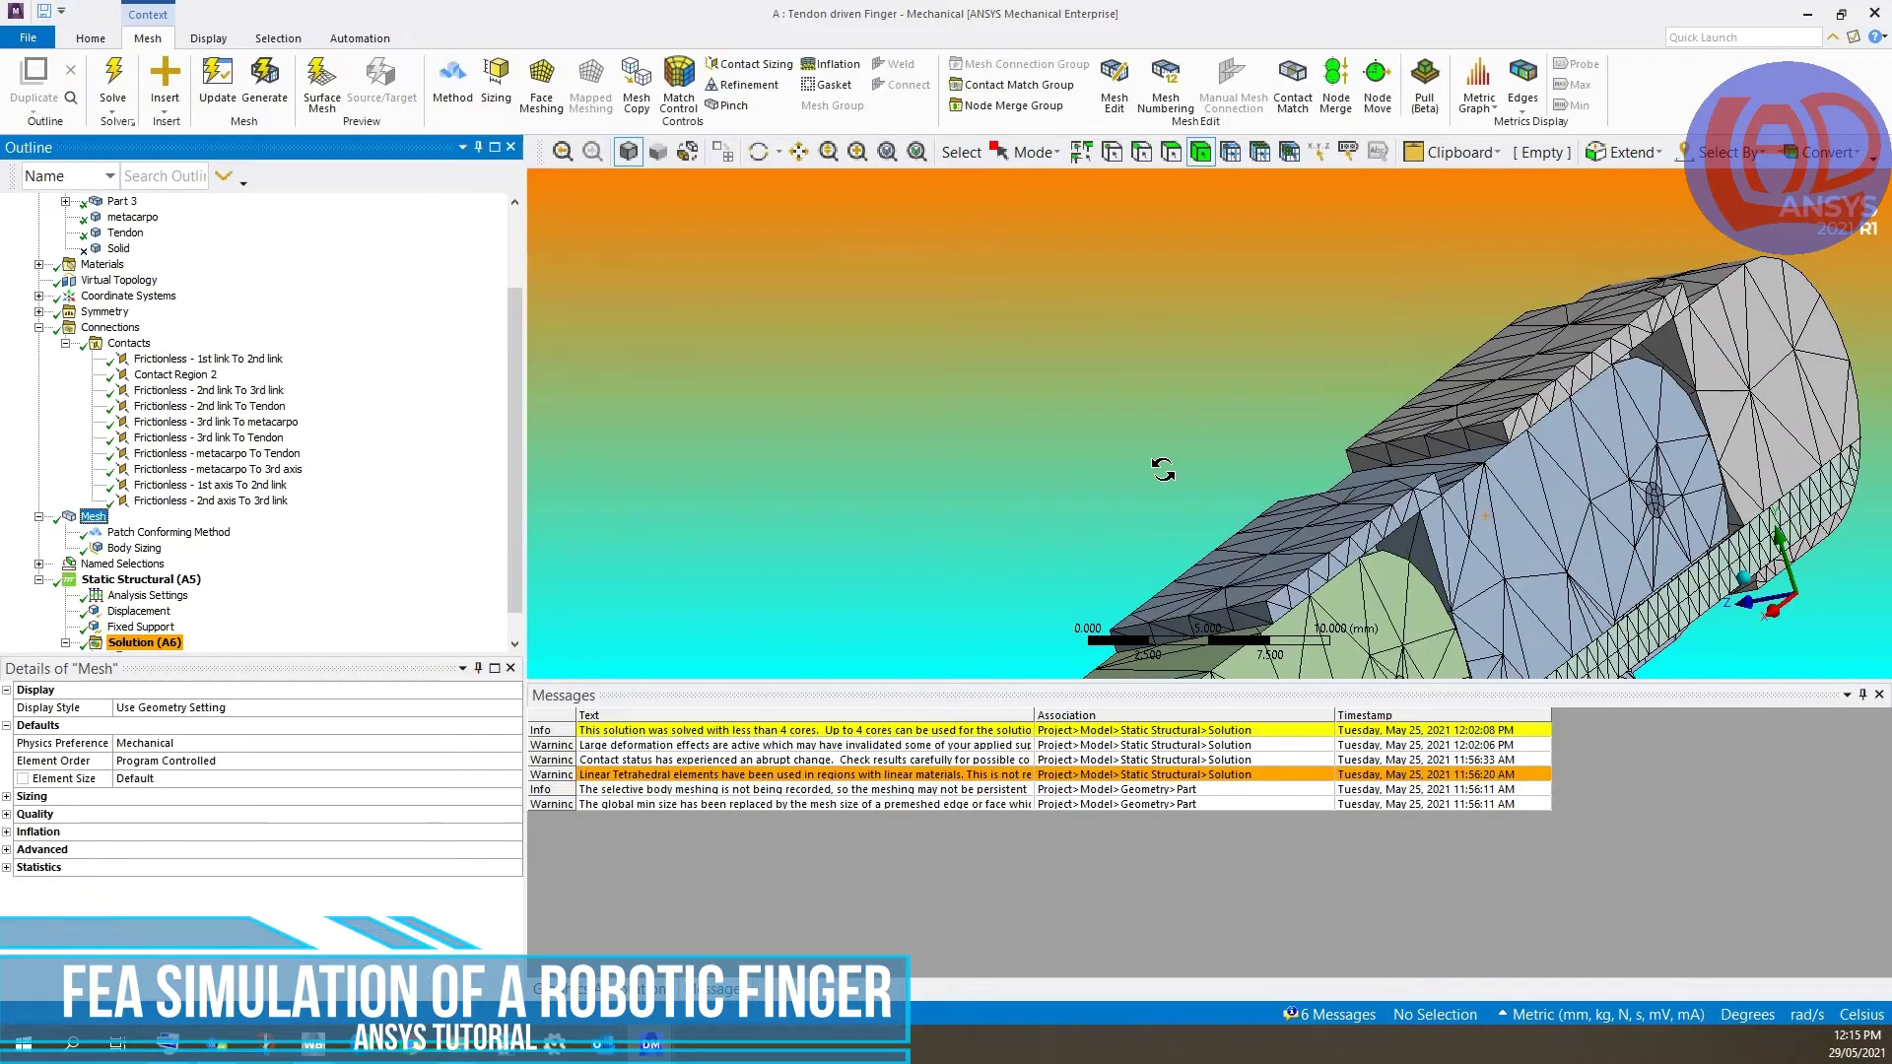
pyautogui.scroll(3, 1162, 355)
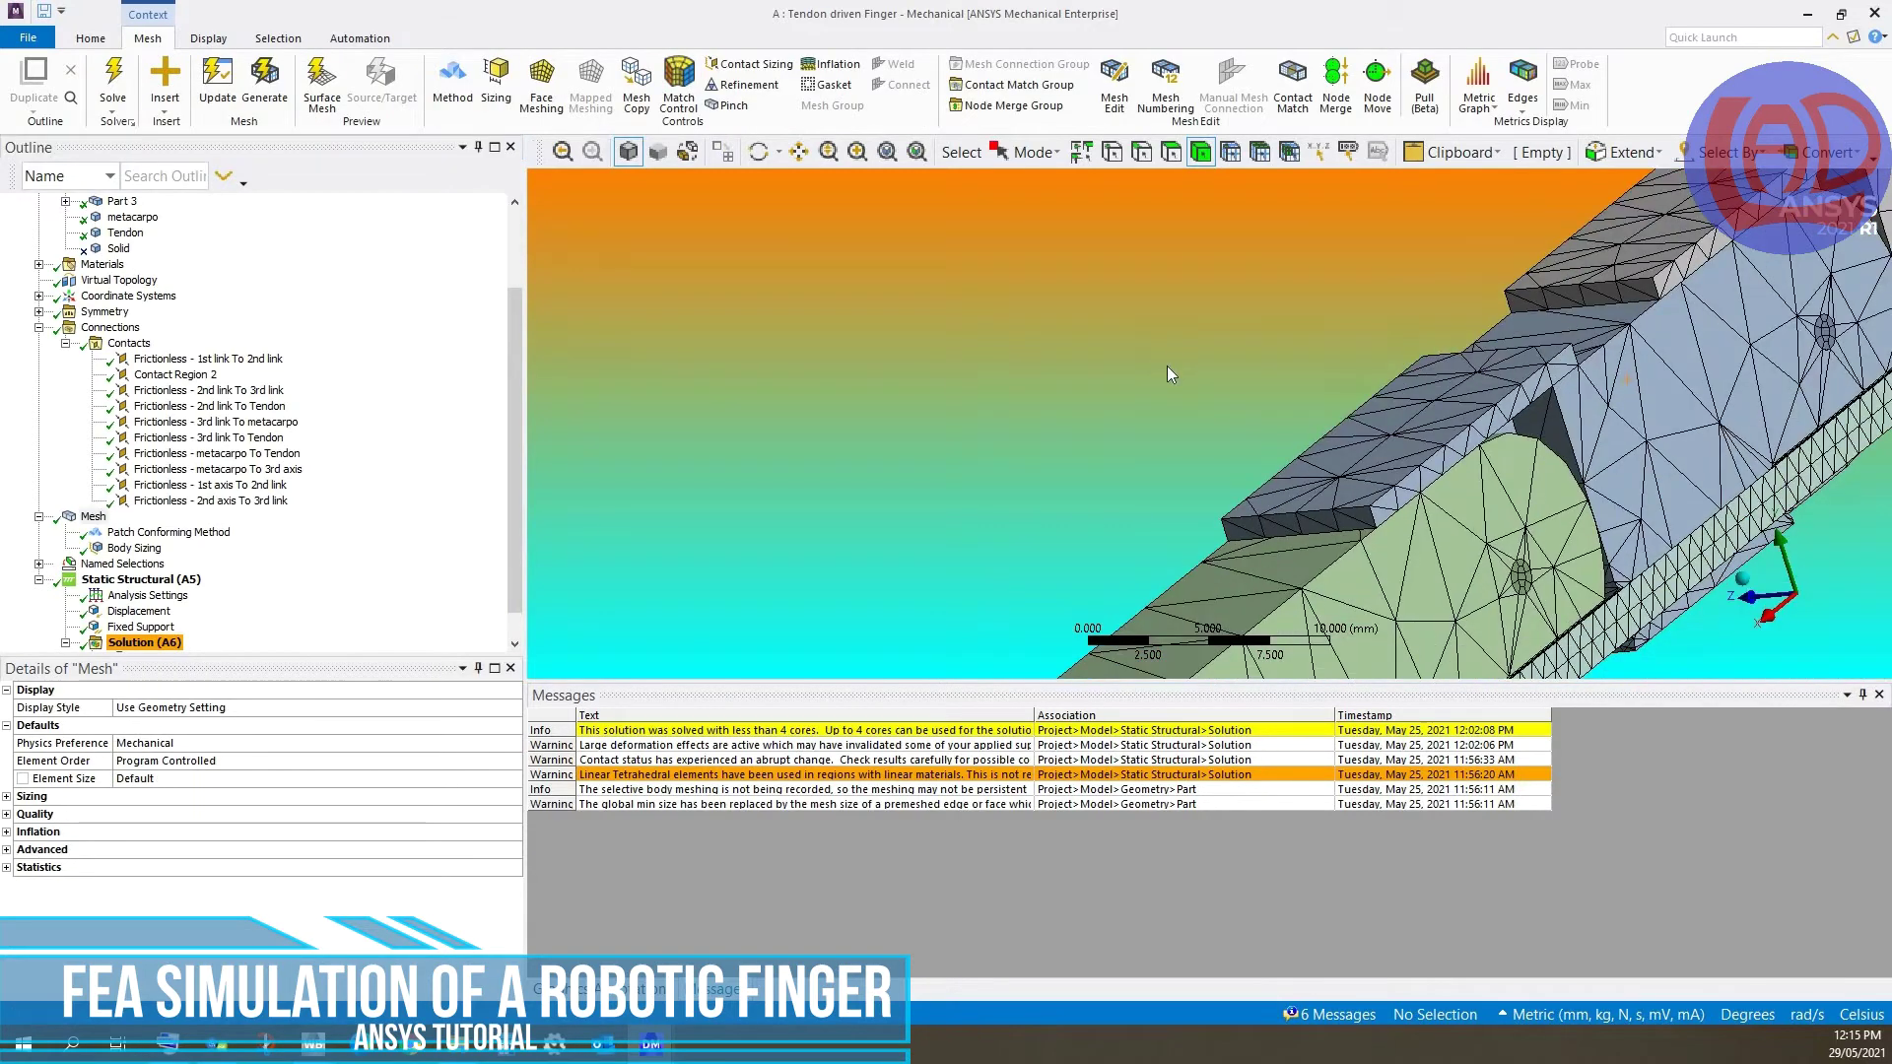
pyautogui.scroll(-2, 1173, 371)
pyautogui.moveTo(1196, 467); pyautogui.dragTo(1206, 488, button='middle')
pyautogui.scroll(-8, 1206, 487)
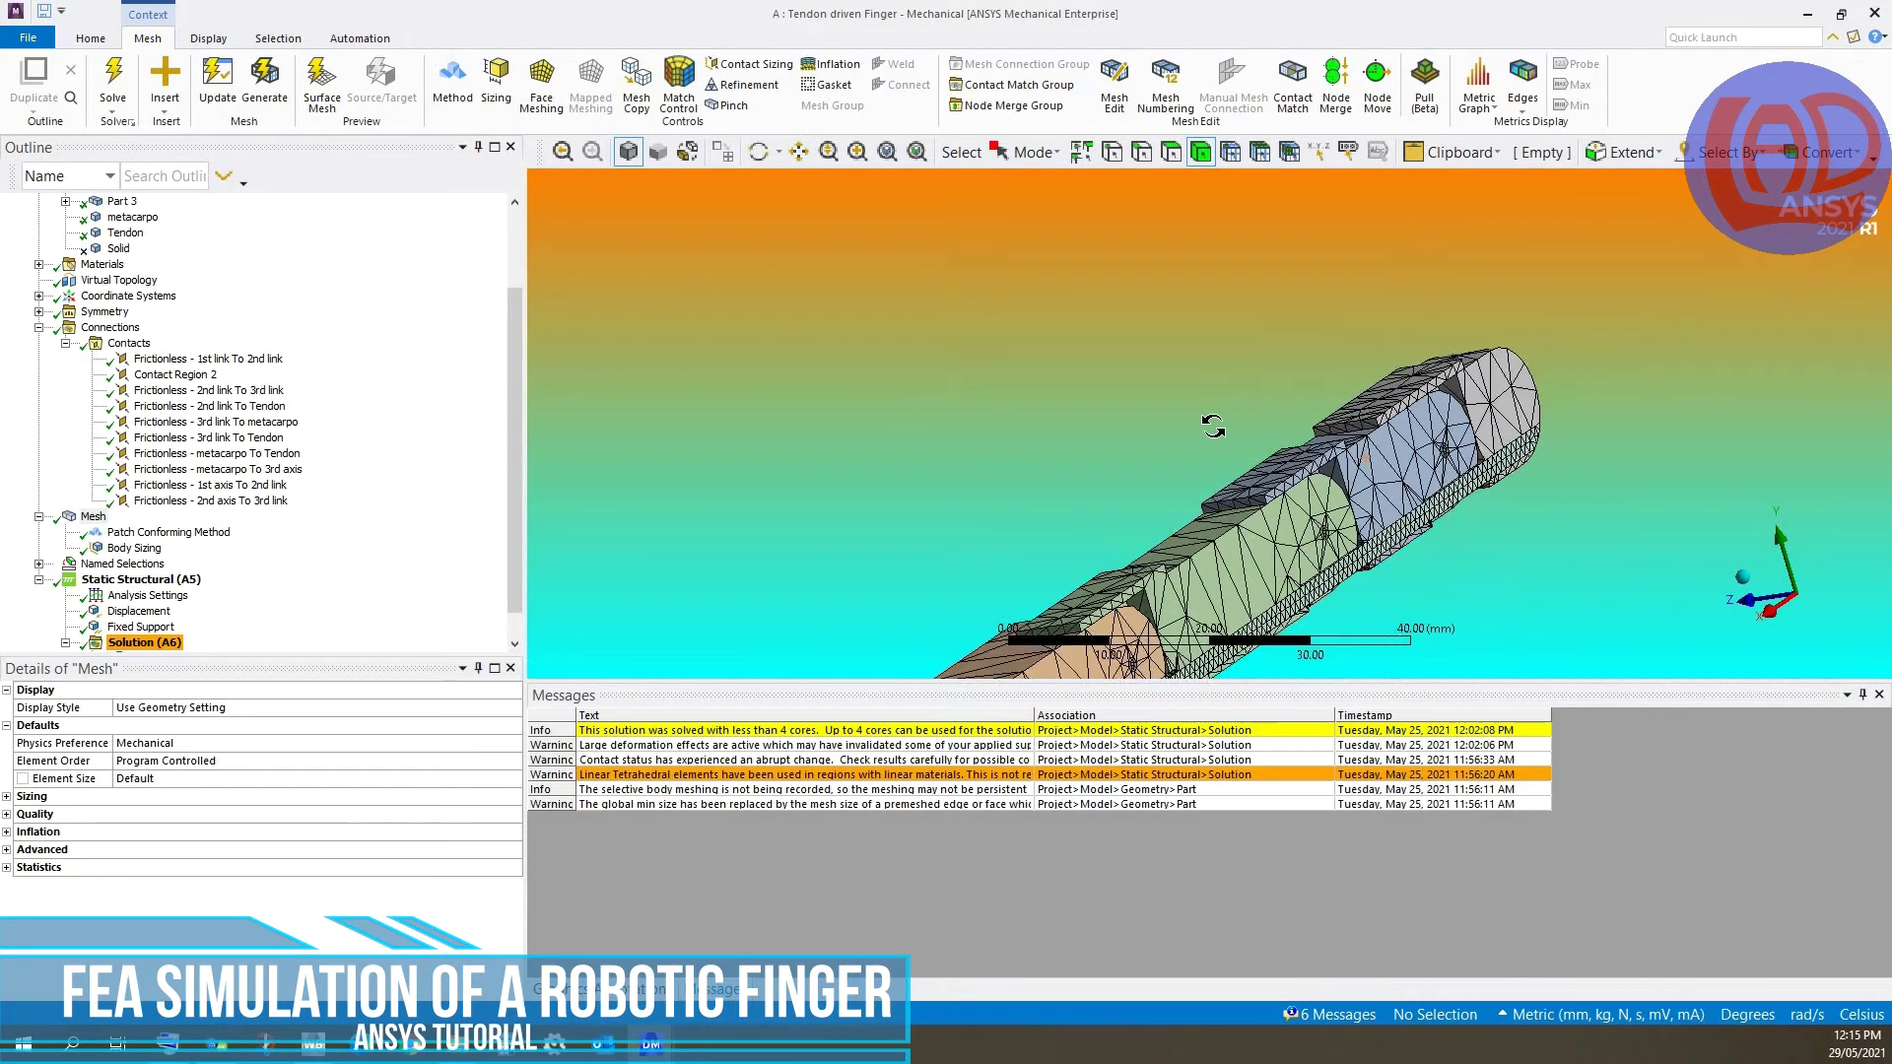
# - Review the Fixed Support, the Displacement and the Analysis Settings of the tendon-driven finger's static structural analysis
pyautogui.moveTo(1088, 450); pyautogui.dragTo(885, 430)
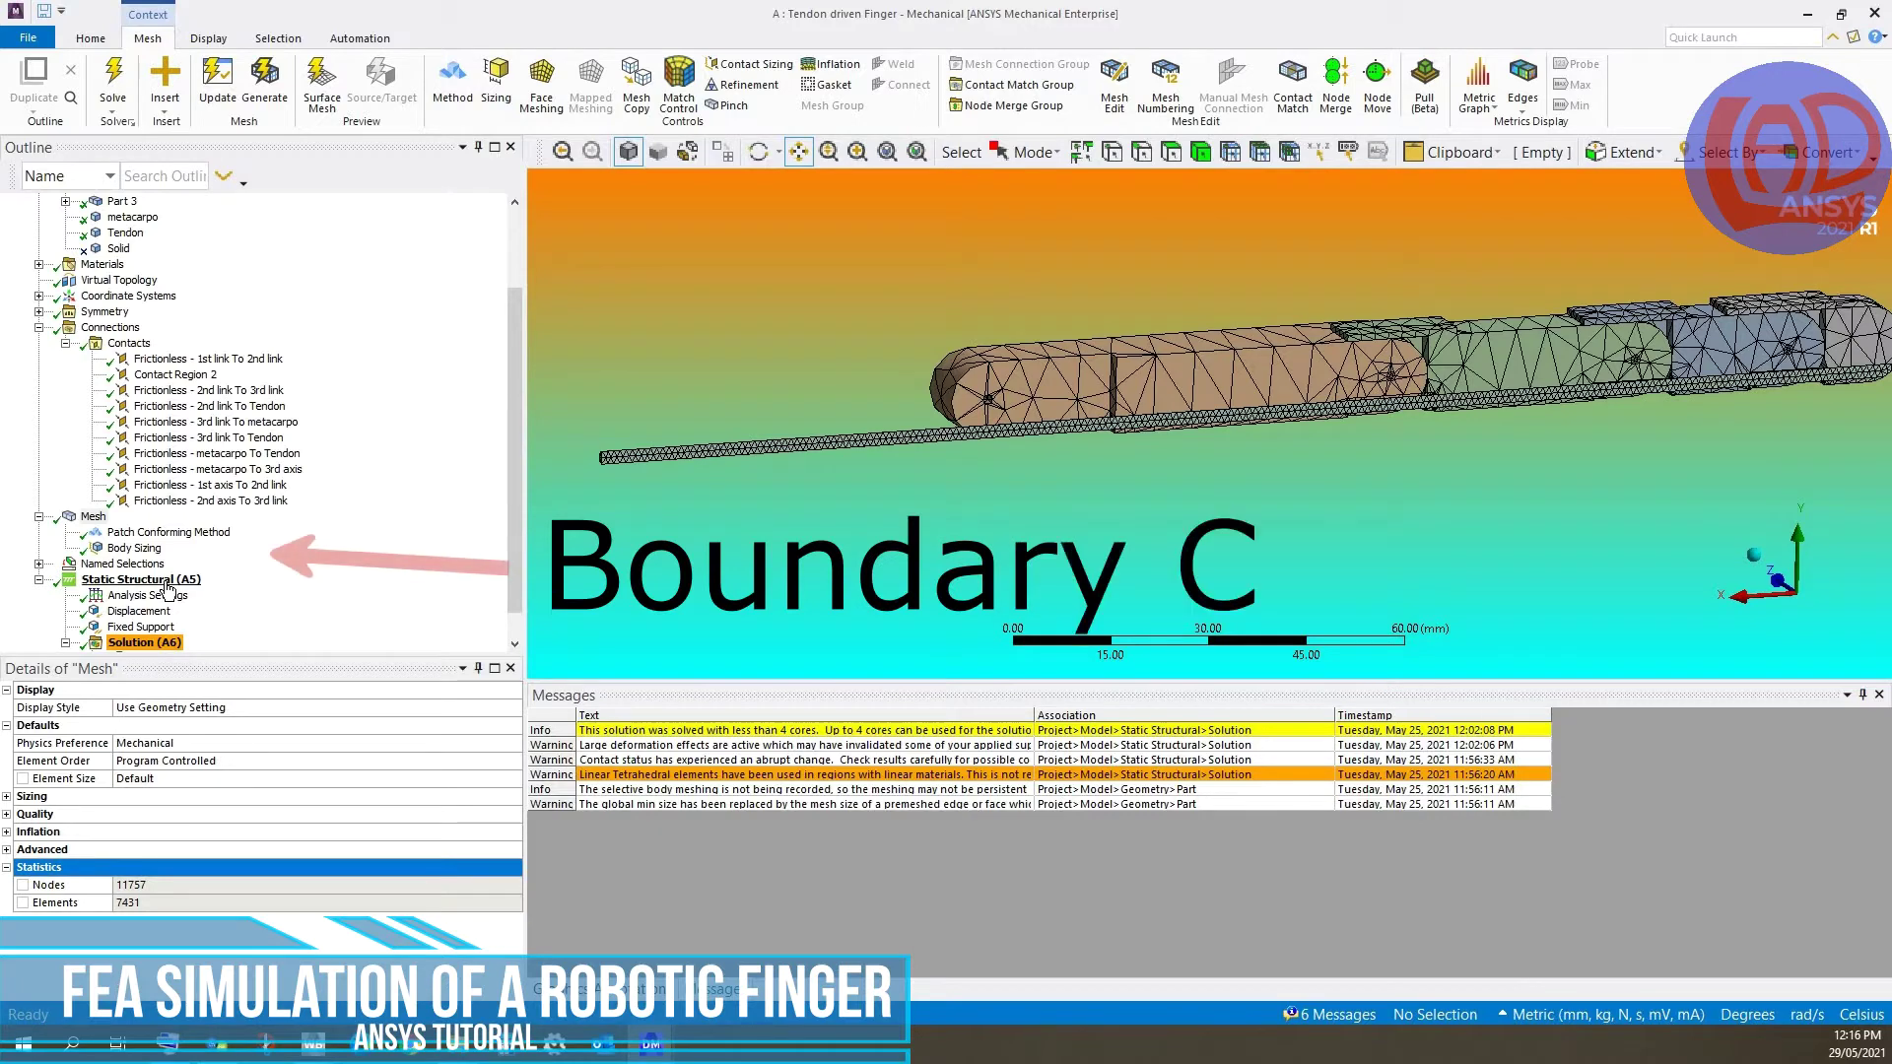
pyautogui.click(166, 582)
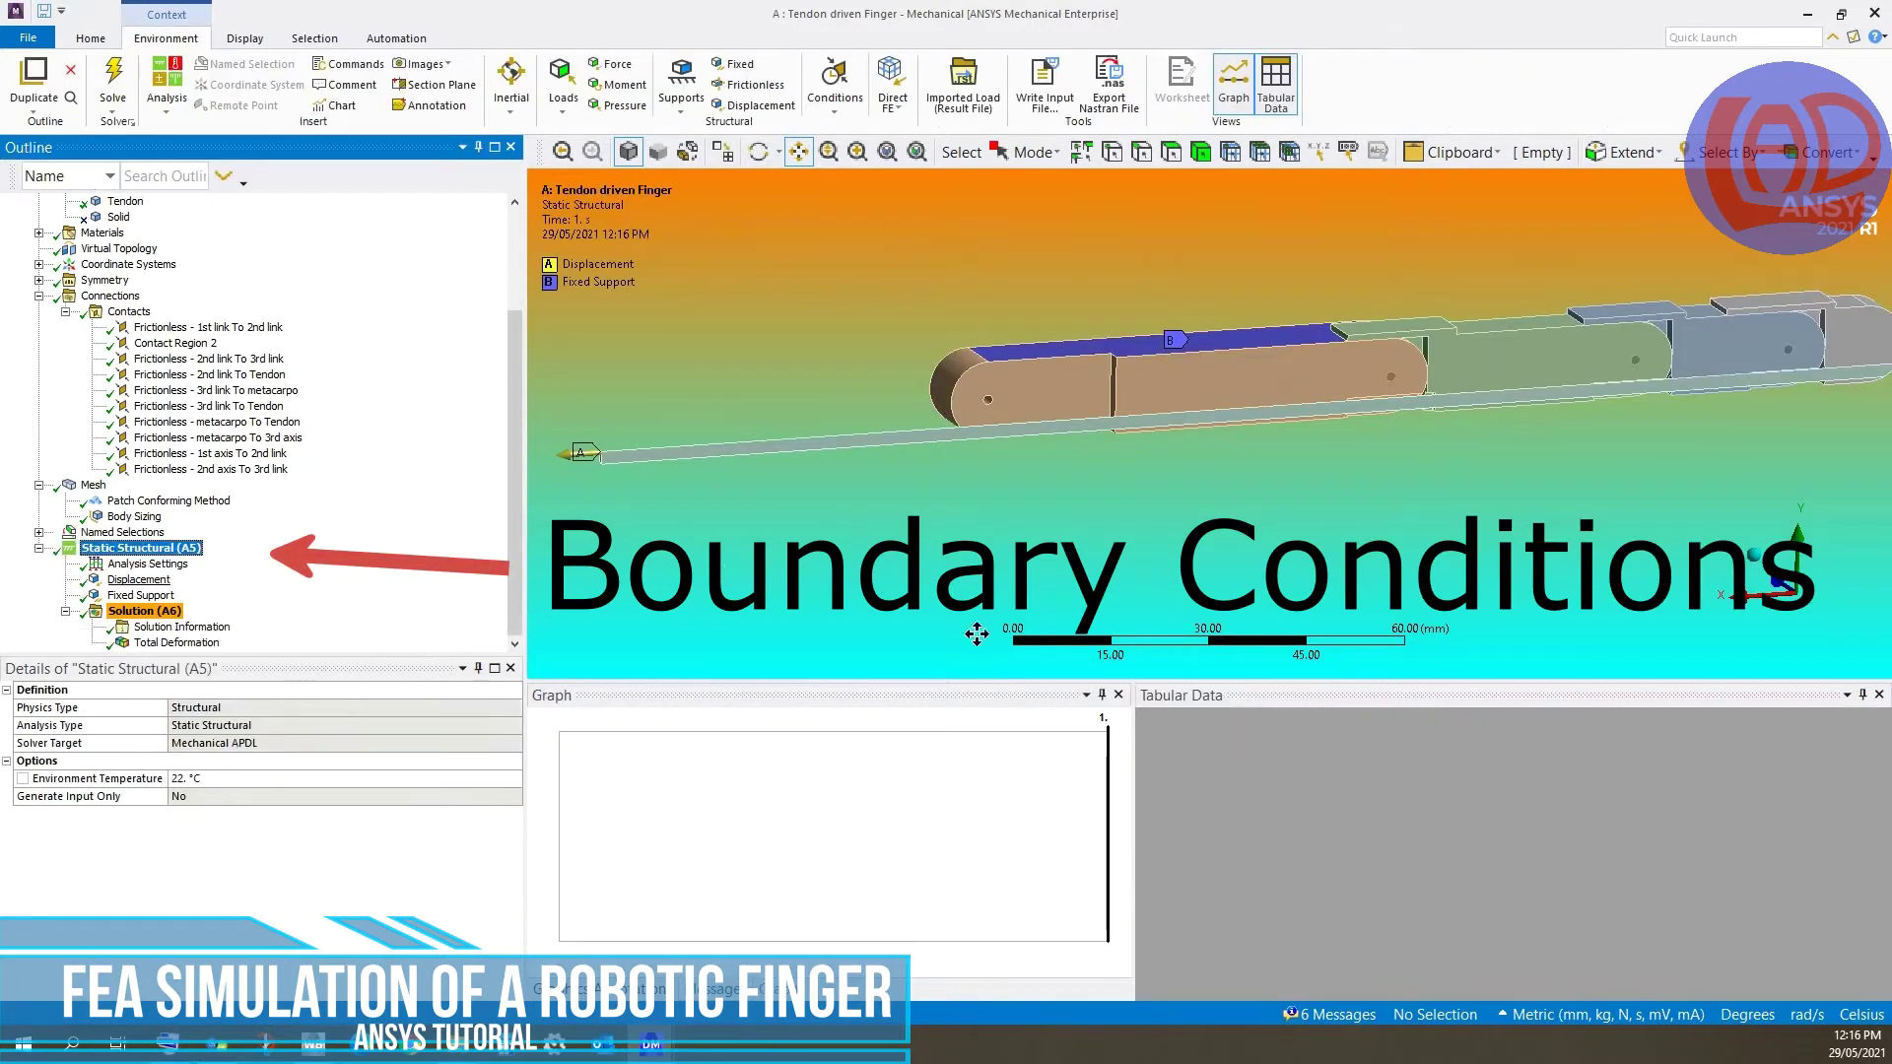
pyautogui.click(139, 596)
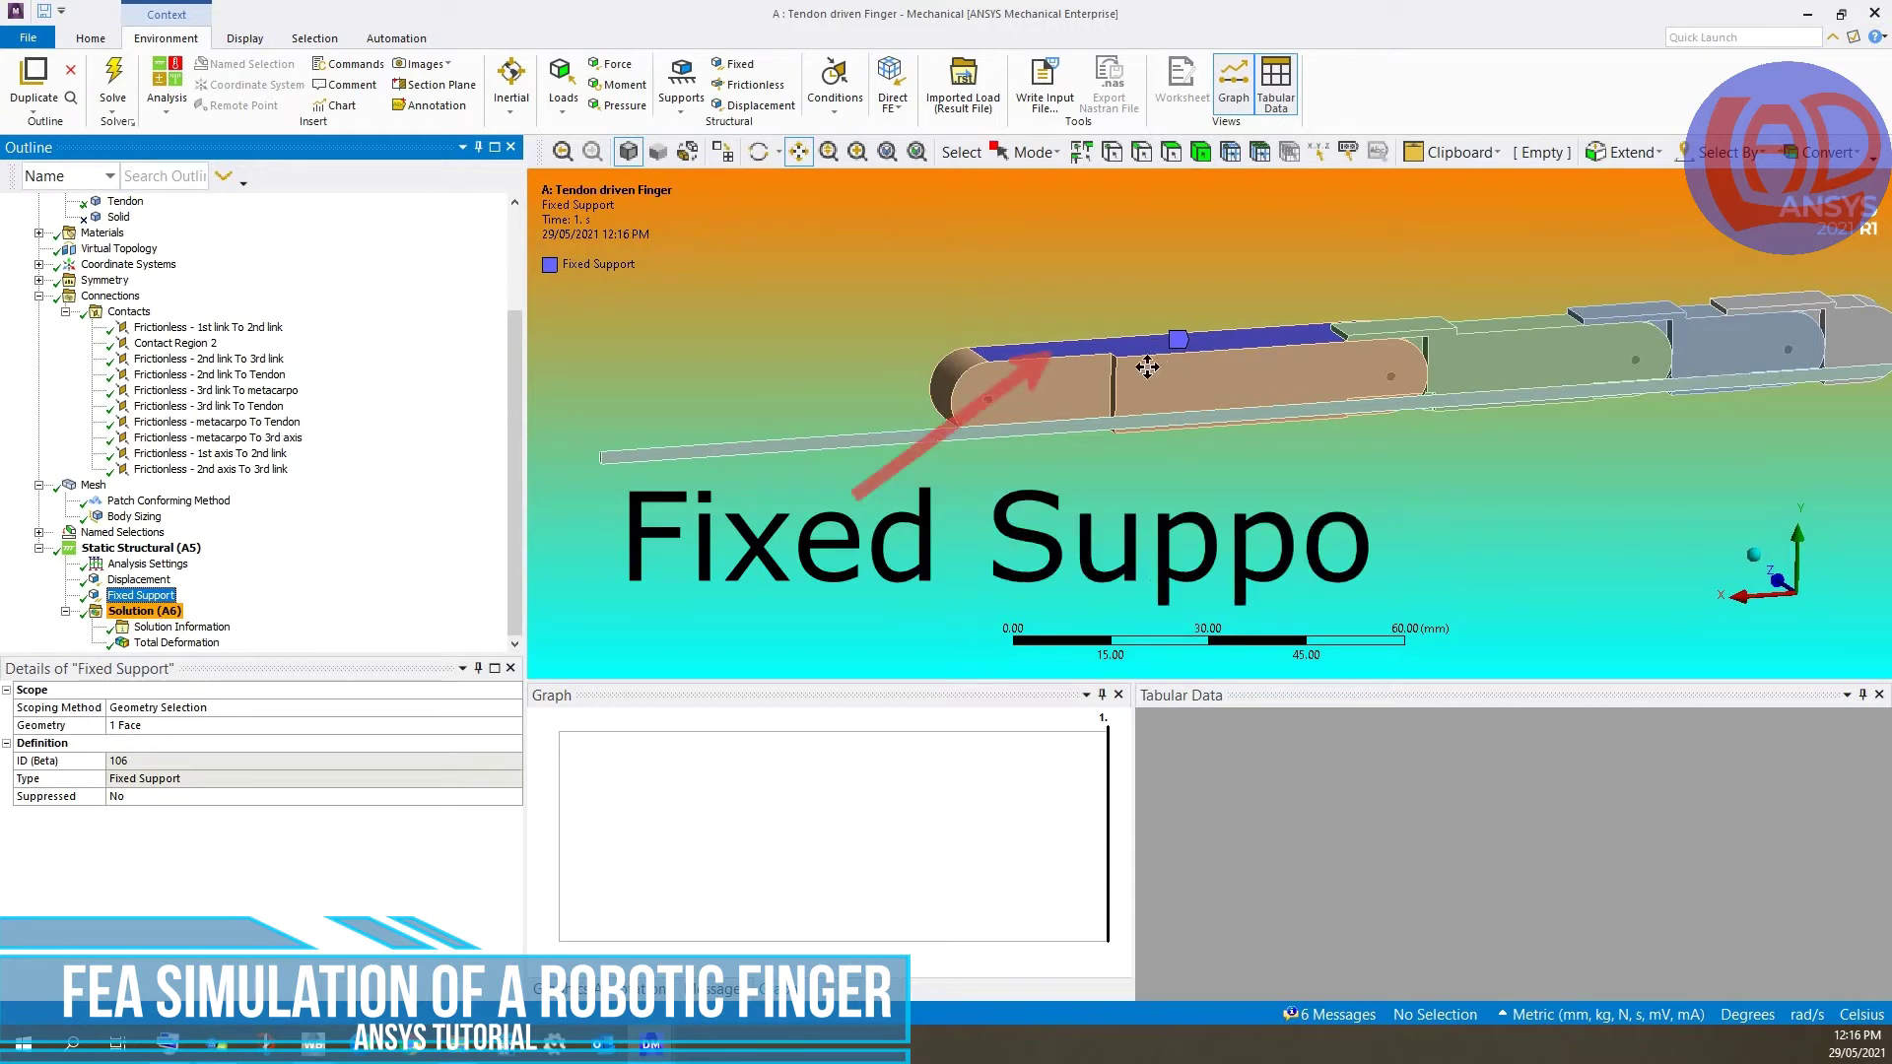
pyautogui.scroll(2, 1034, 378)
pyautogui.scroll(-3, 1210, 423)
pyautogui.press('Up')
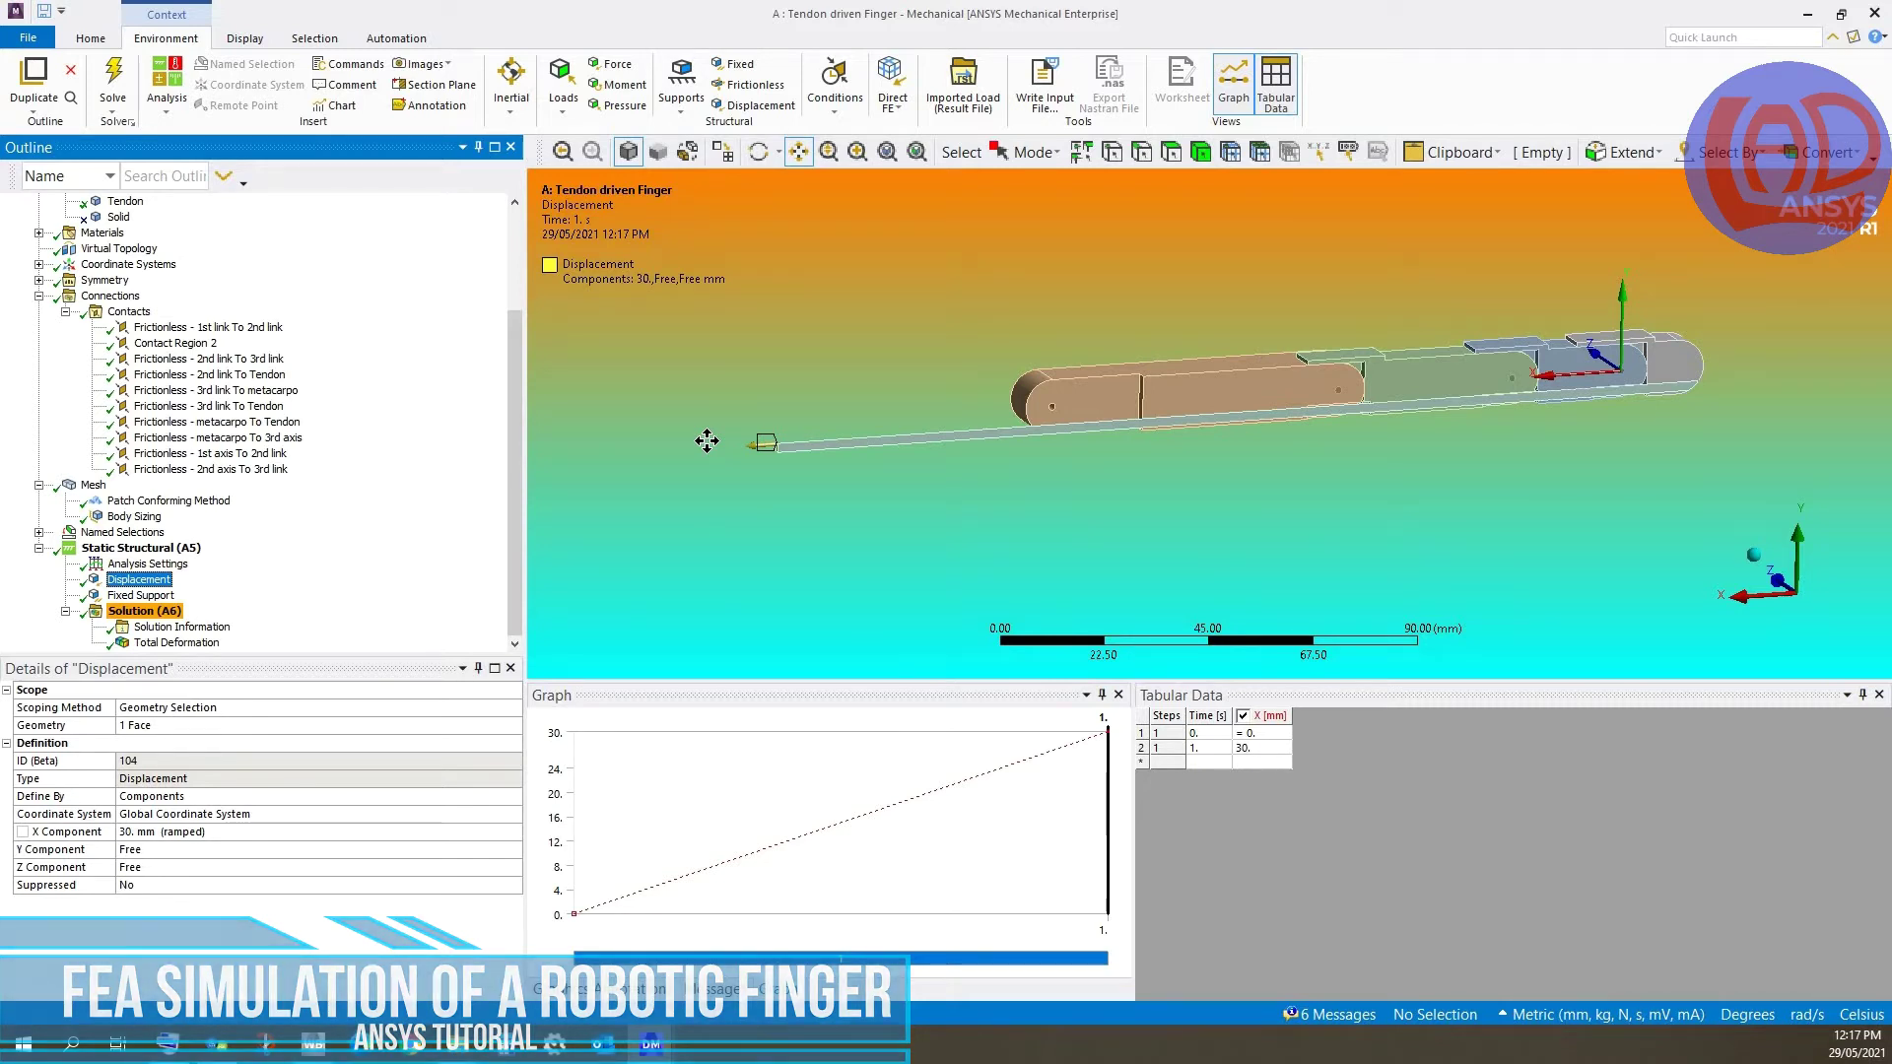
pyautogui.click(148, 564)
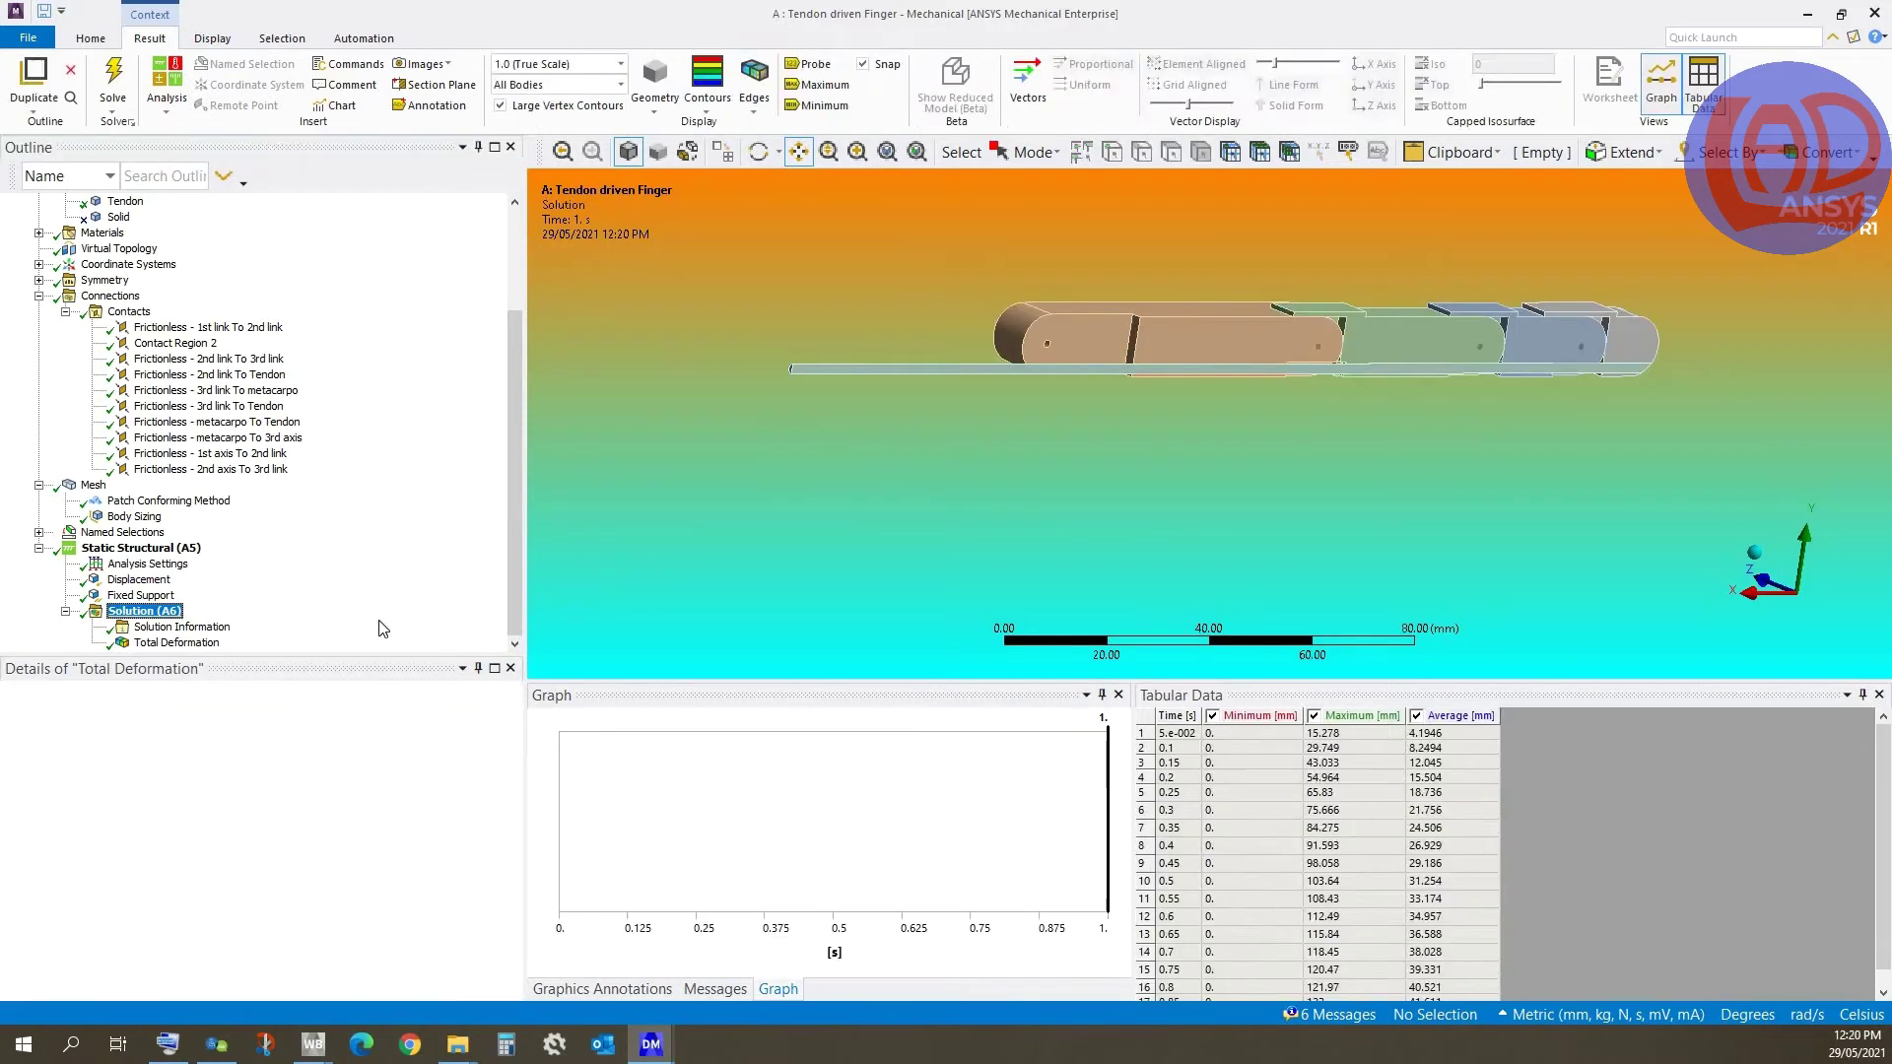
# - Browse the result types that can be inserted under the Solution, including stress, strain and energy
pyautogui.rightClick(158, 611)
pyautogui.moveTo(296, 621)
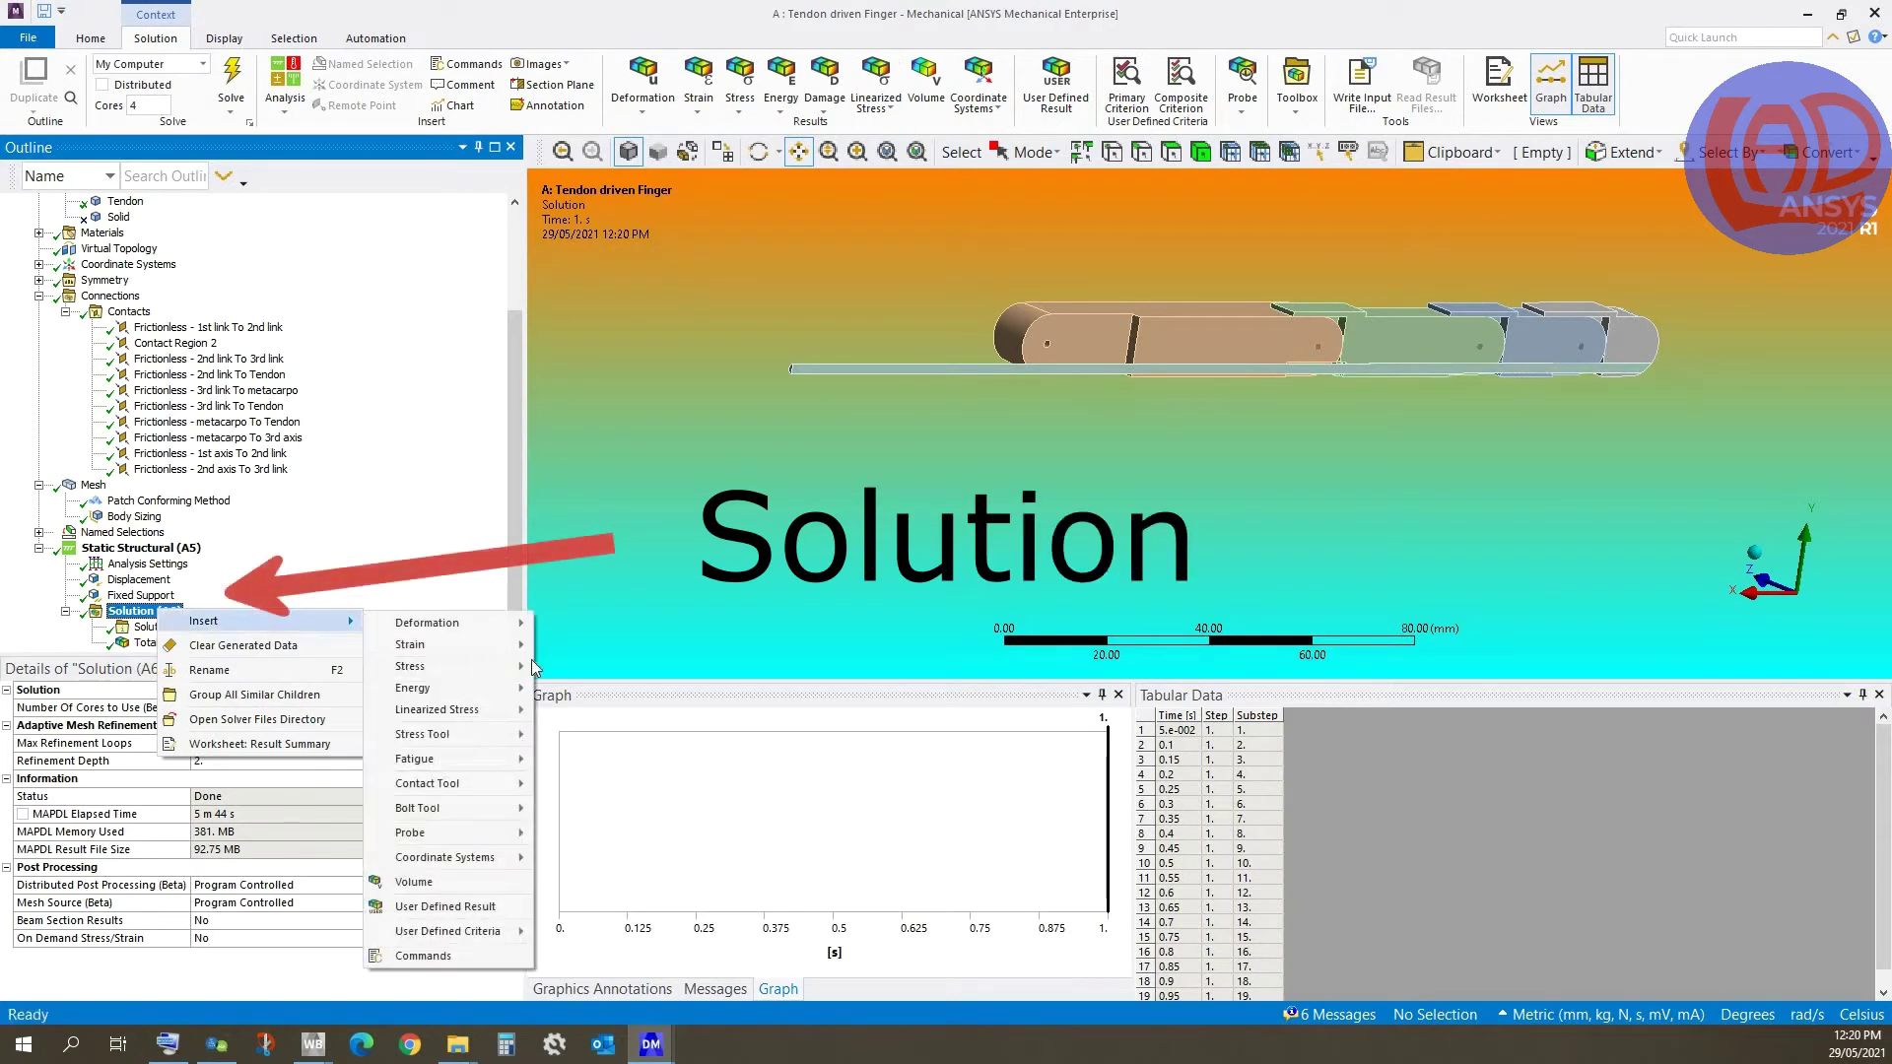
pyautogui.moveTo(502, 668)
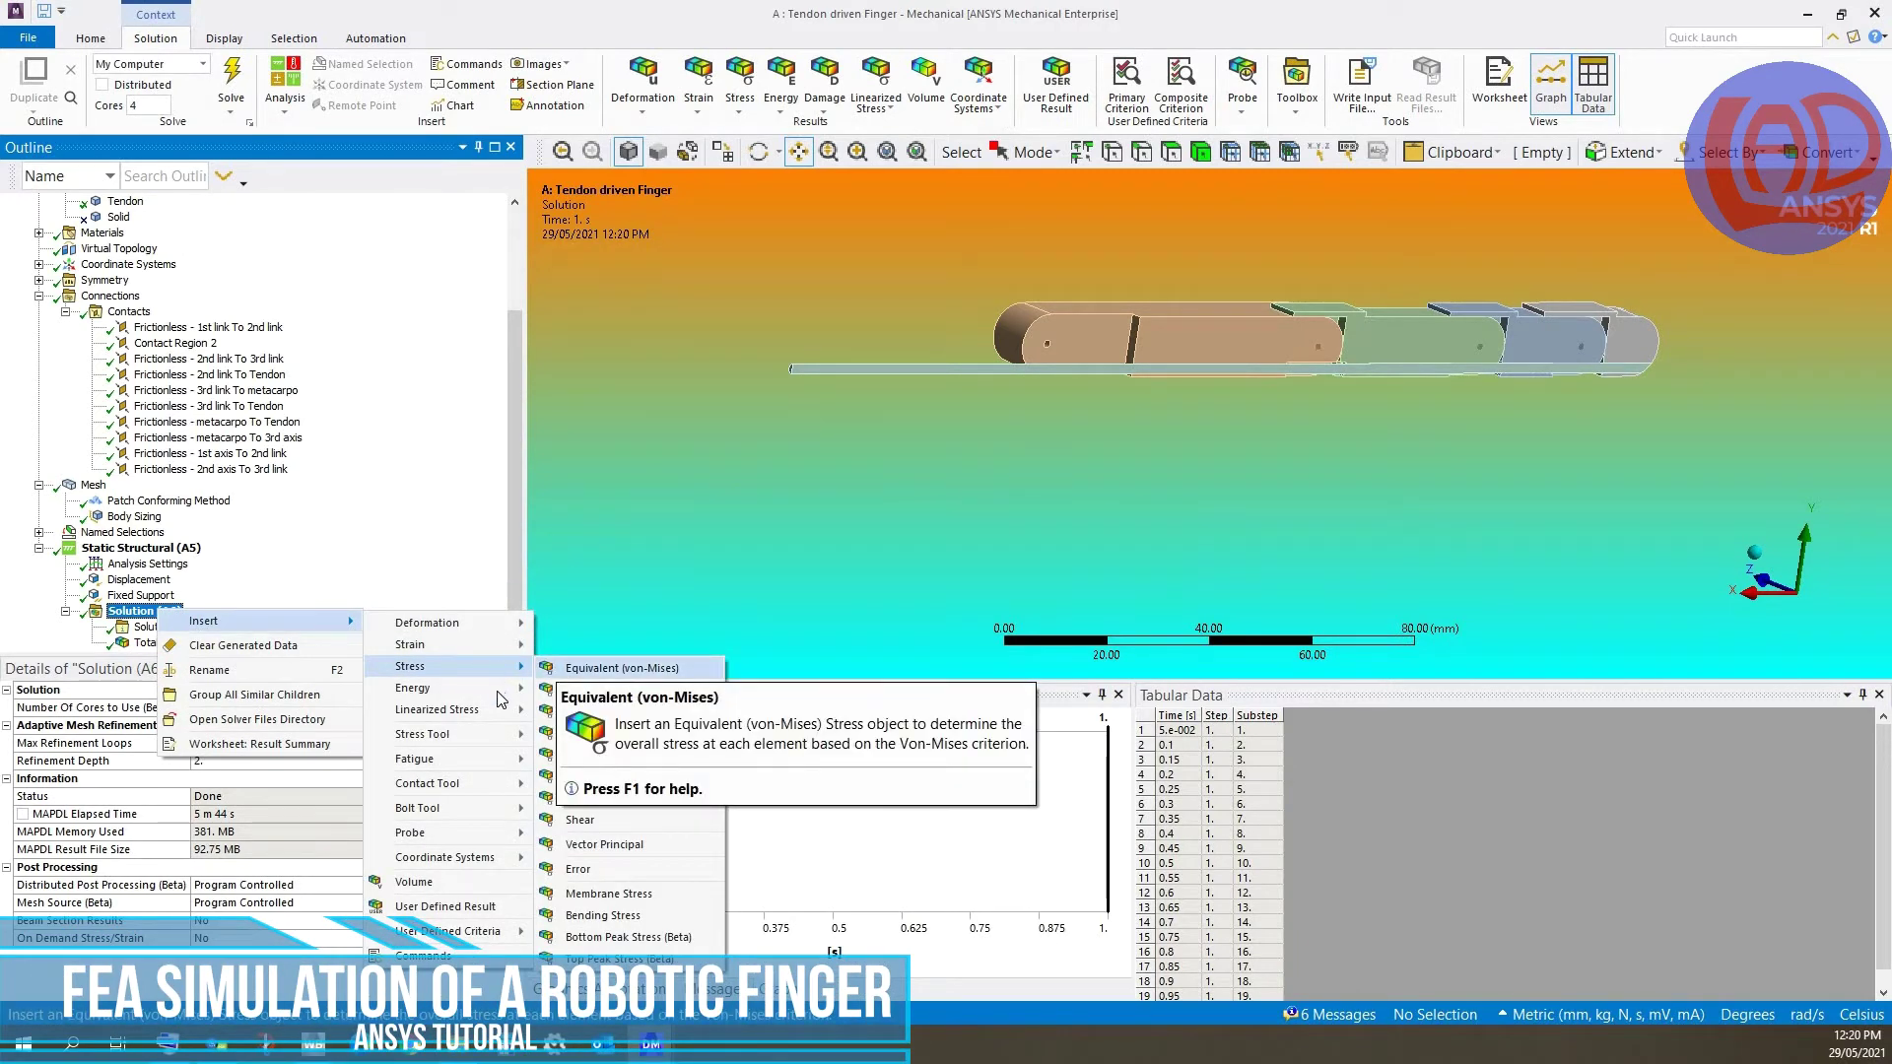
pyautogui.moveTo(498, 645)
pyautogui.moveTo(514, 695)
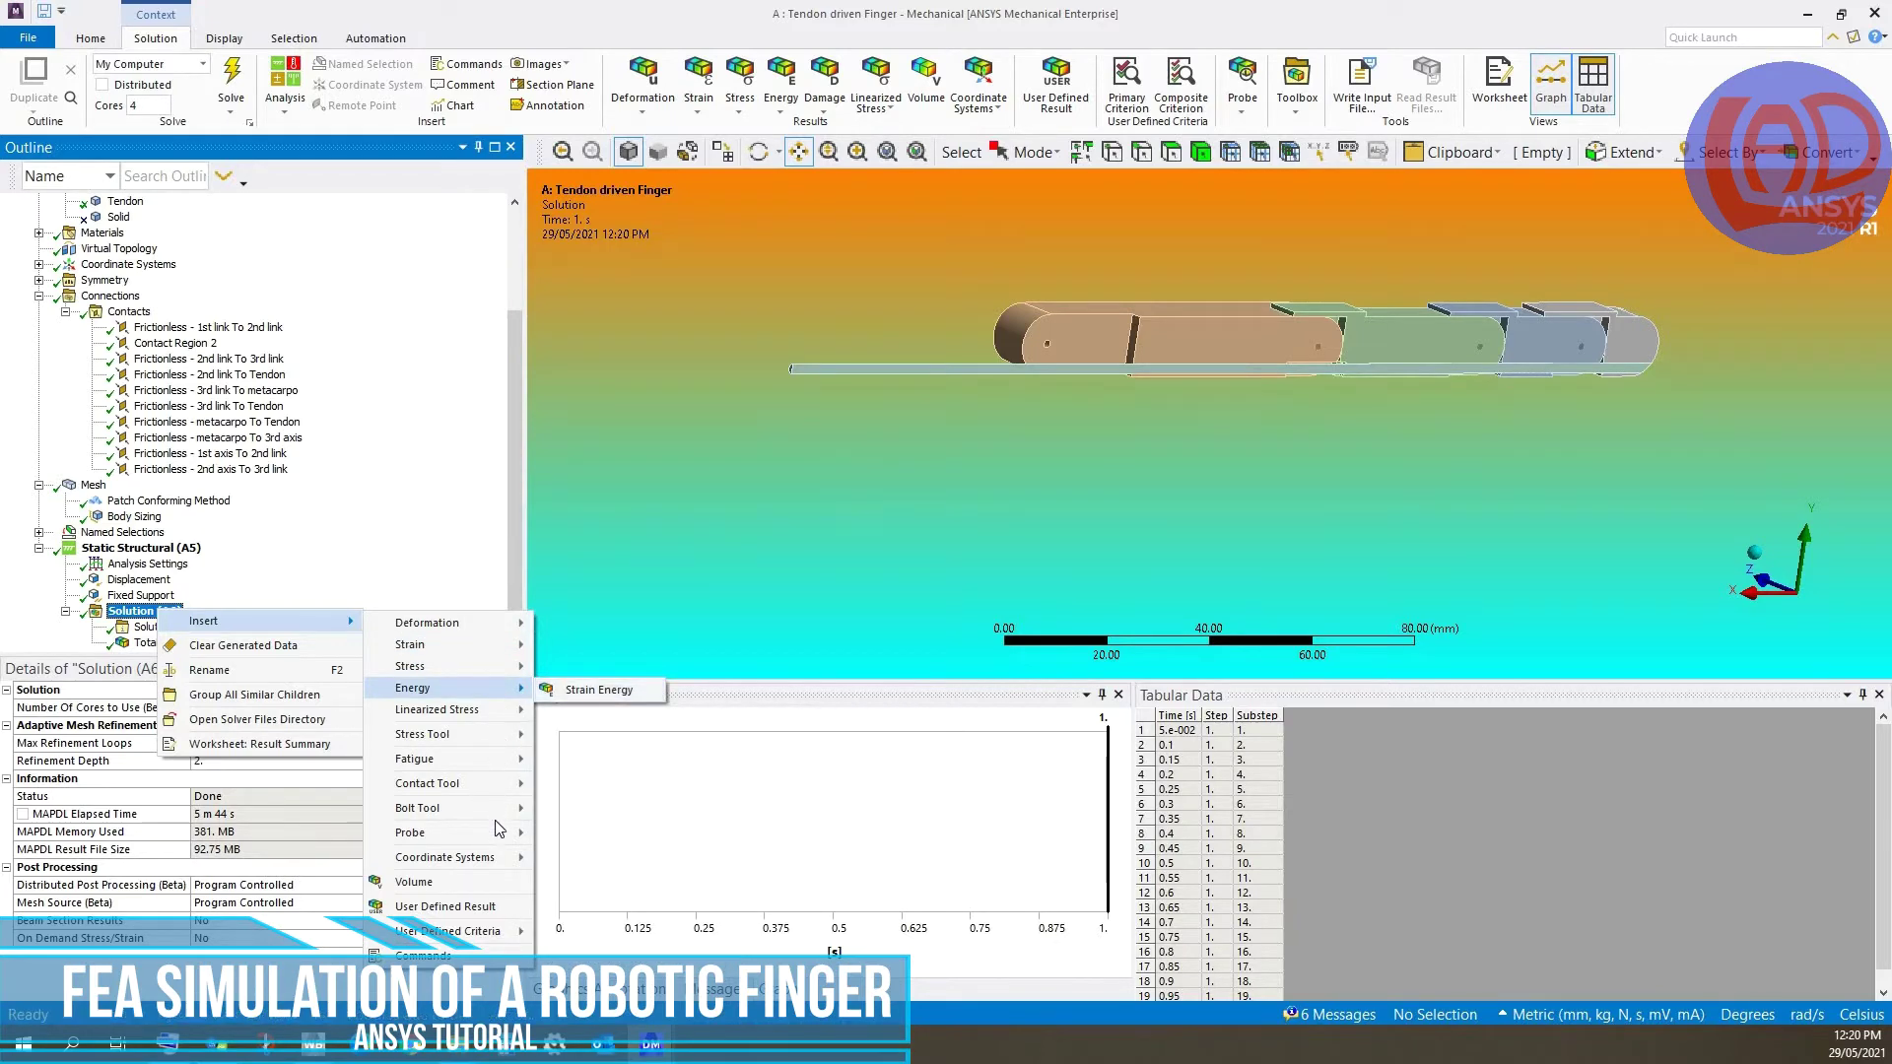
pyautogui.press('Down')
pyautogui.press('Down')
pyautogui.press('Down')
pyautogui.press('Down')
pyautogui.press('Down')
pyautogui.press('Down')
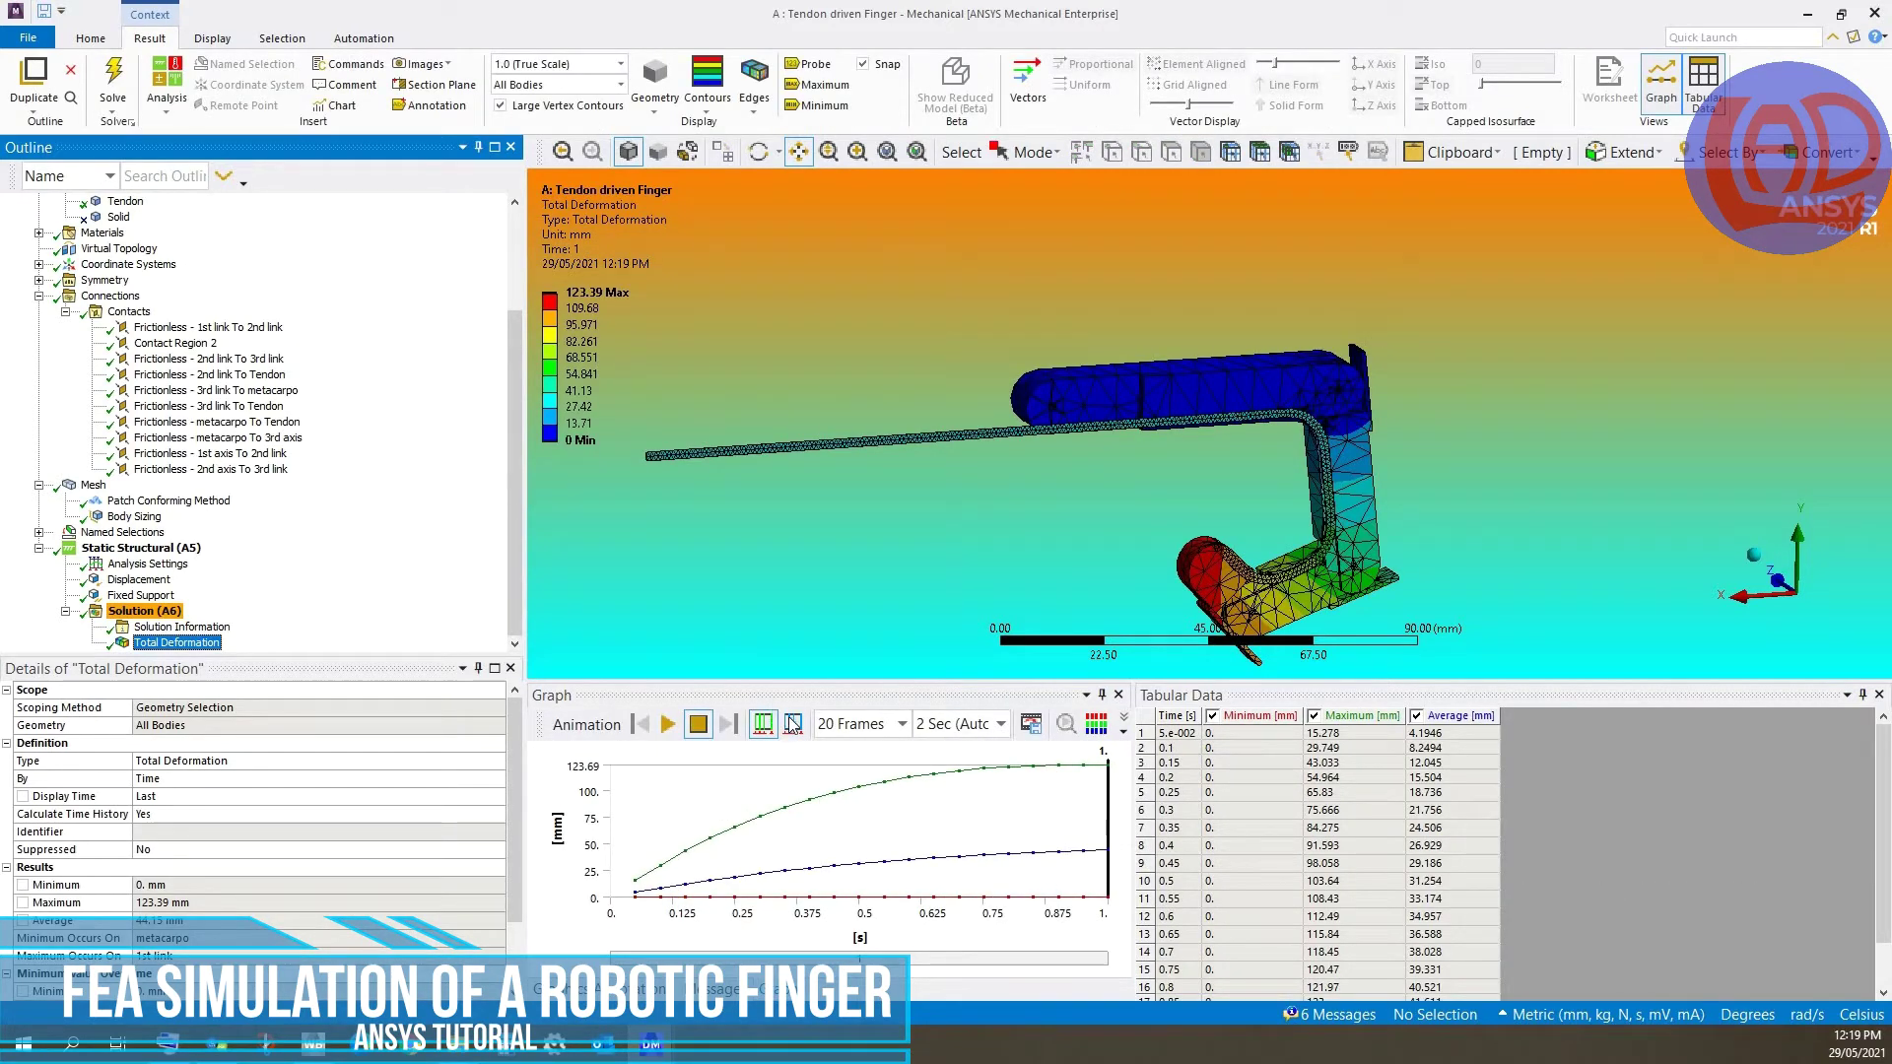
# - Play the Total Deformation animation of the tendon-driven finger and inspect the bending motion
pyautogui.click(669, 726)
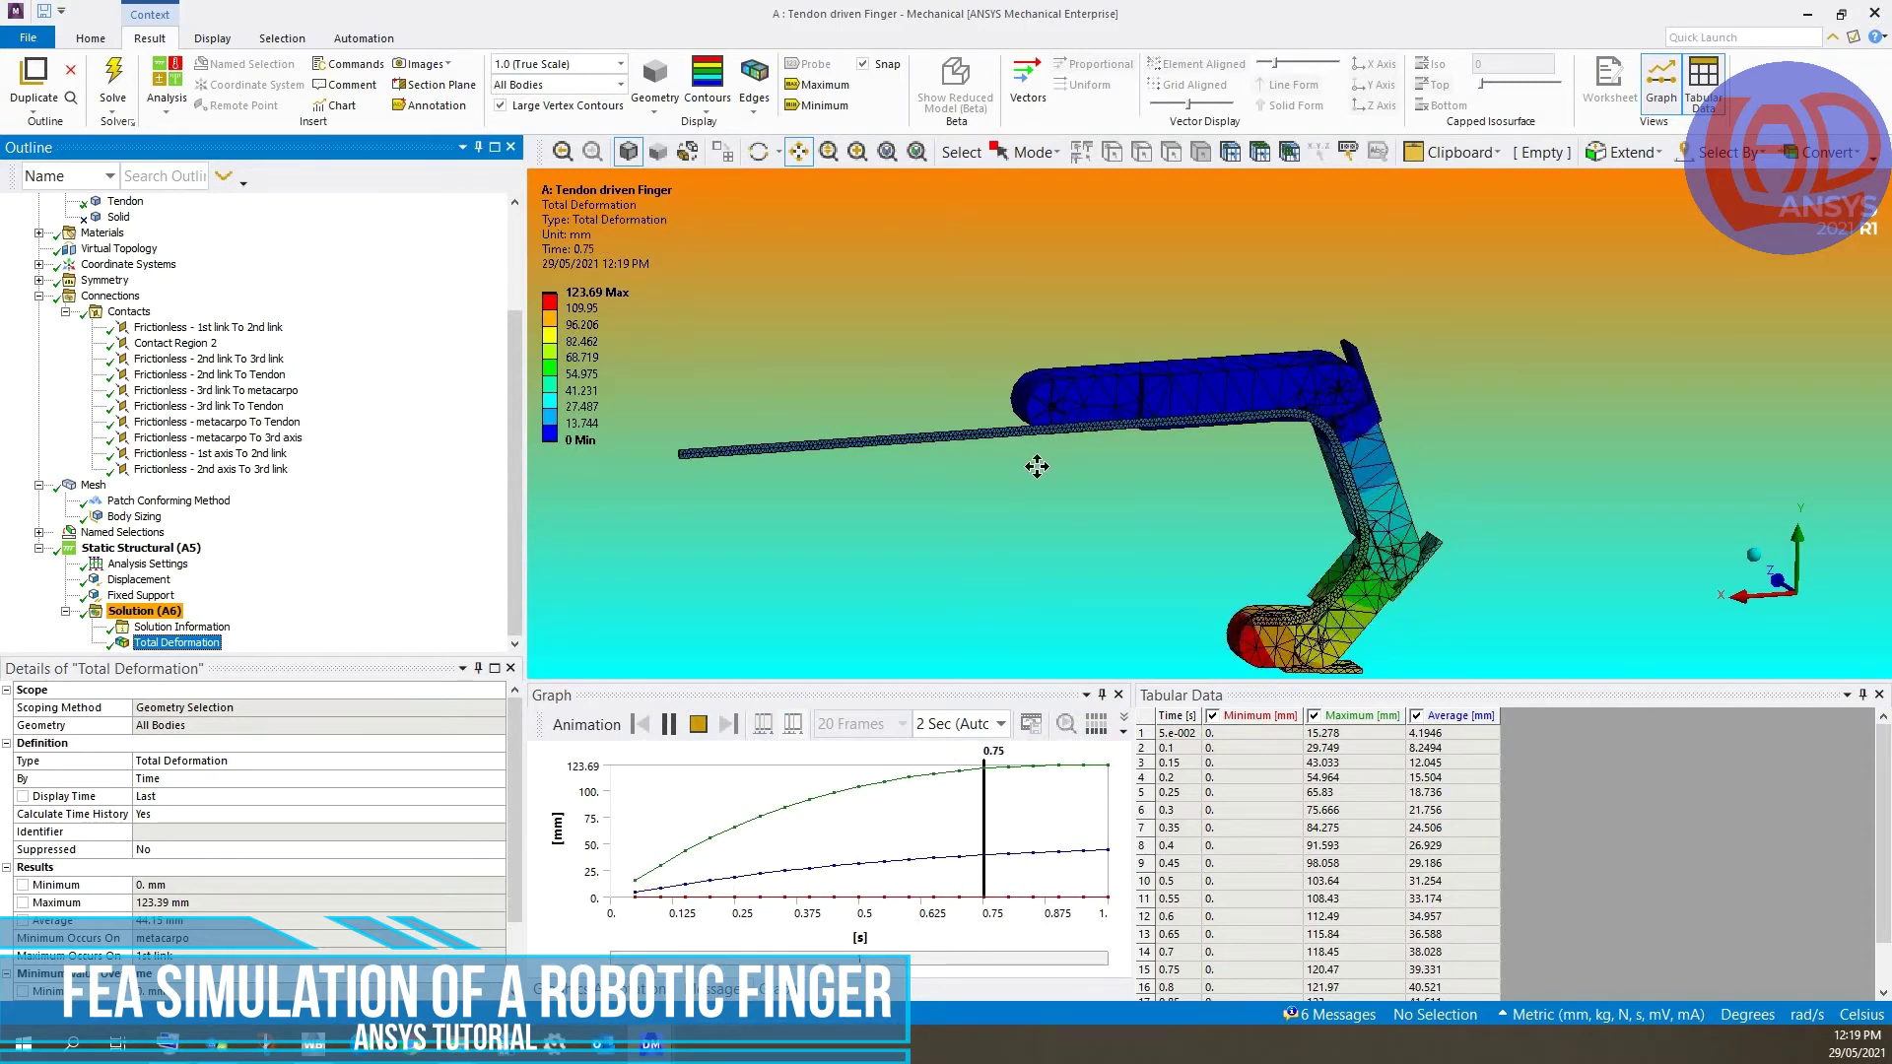
pyautogui.moveTo(1044, 453); pyautogui.dragTo(896, 441, button='middle')
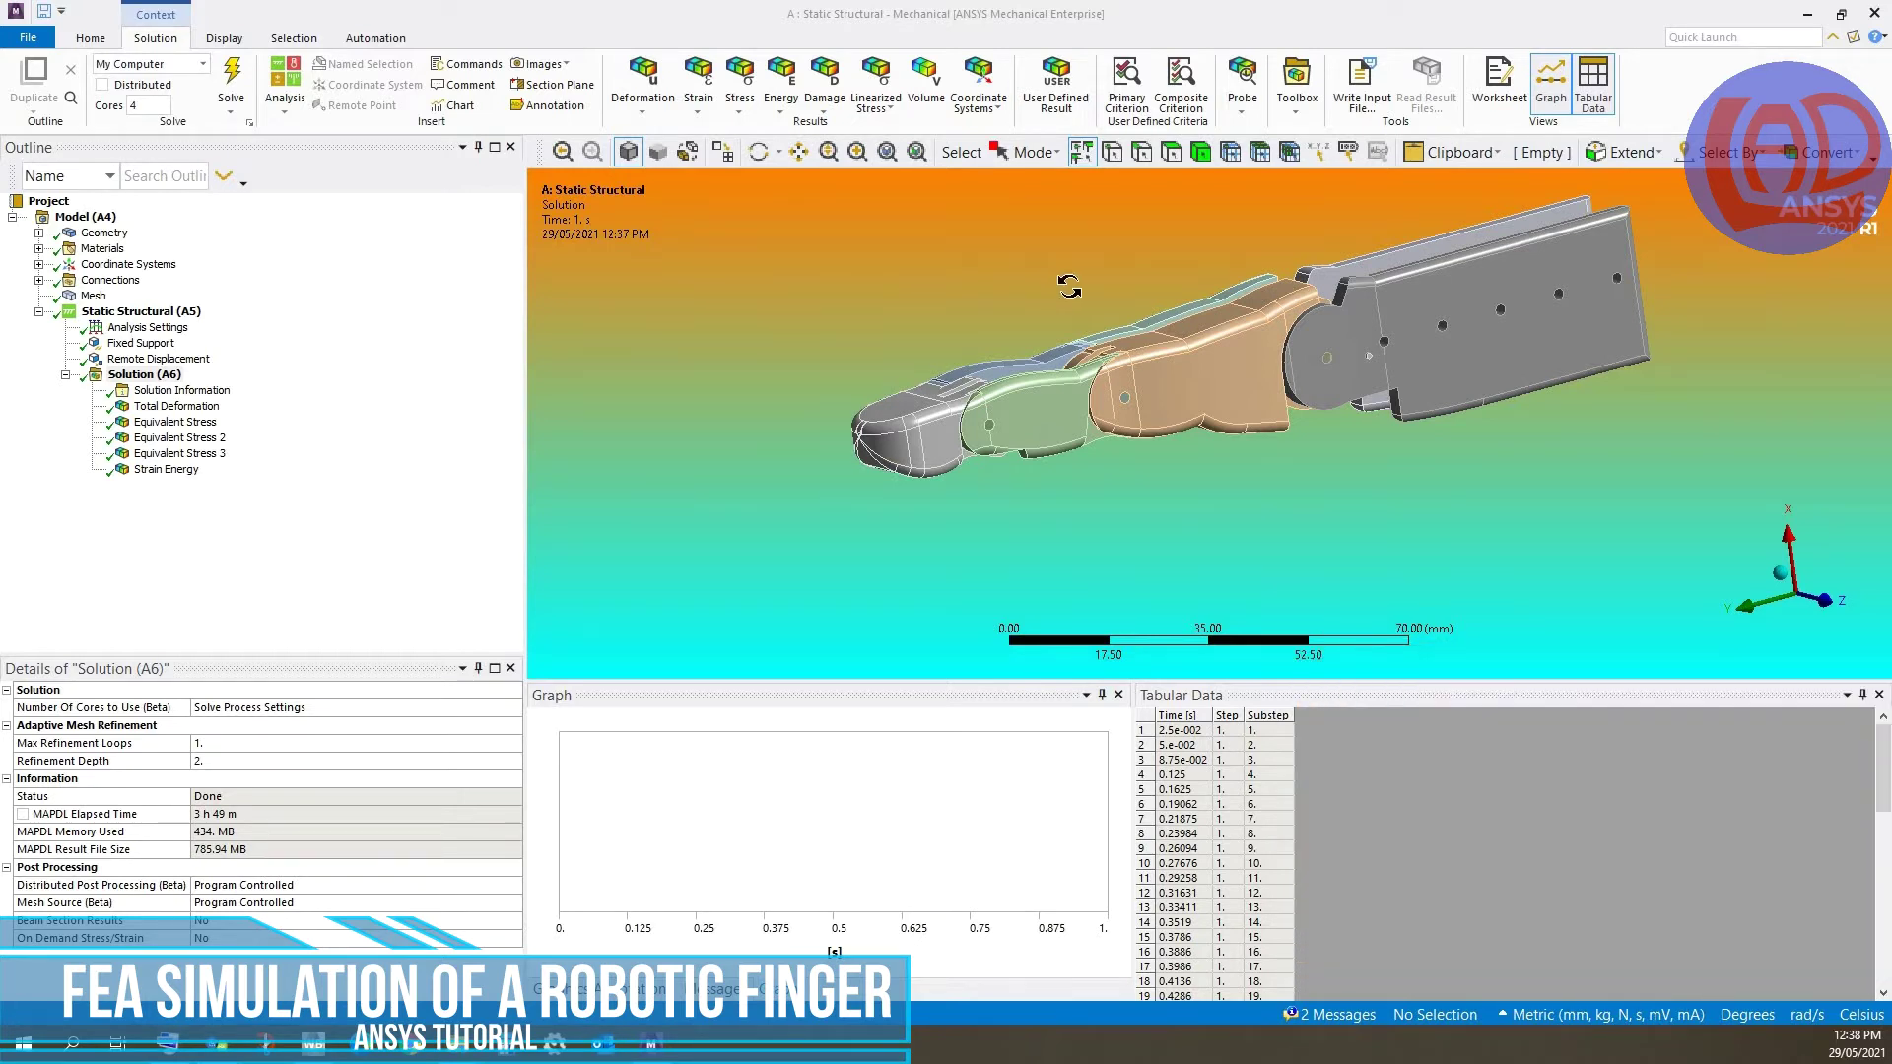
# - Examine the linkage finger's geometry, checking the first and second links, the Second Connecting Rod, the solid pins and their material assignments
pyautogui.moveTo(1065, 293); pyautogui.dragTo(1005, 281, button='middle')
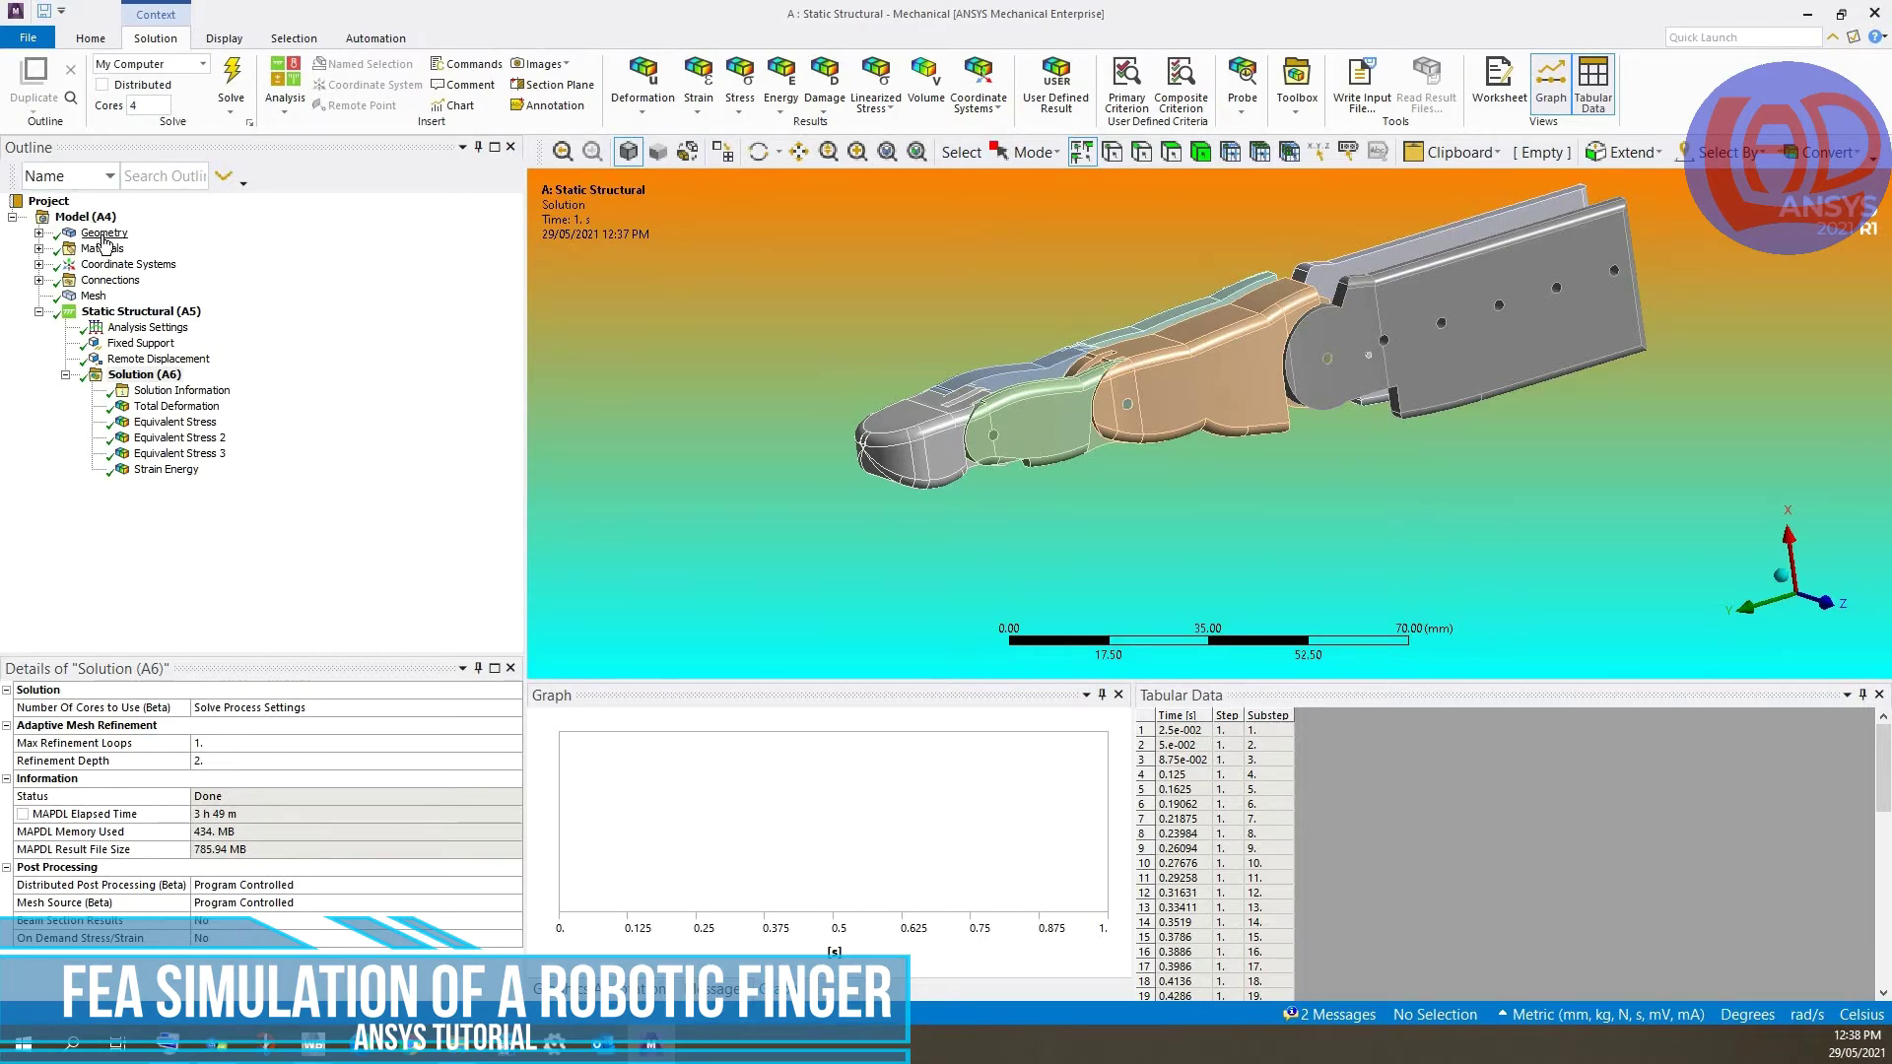
pyautogui.click(104, 234)
pyautogui.press('Right')
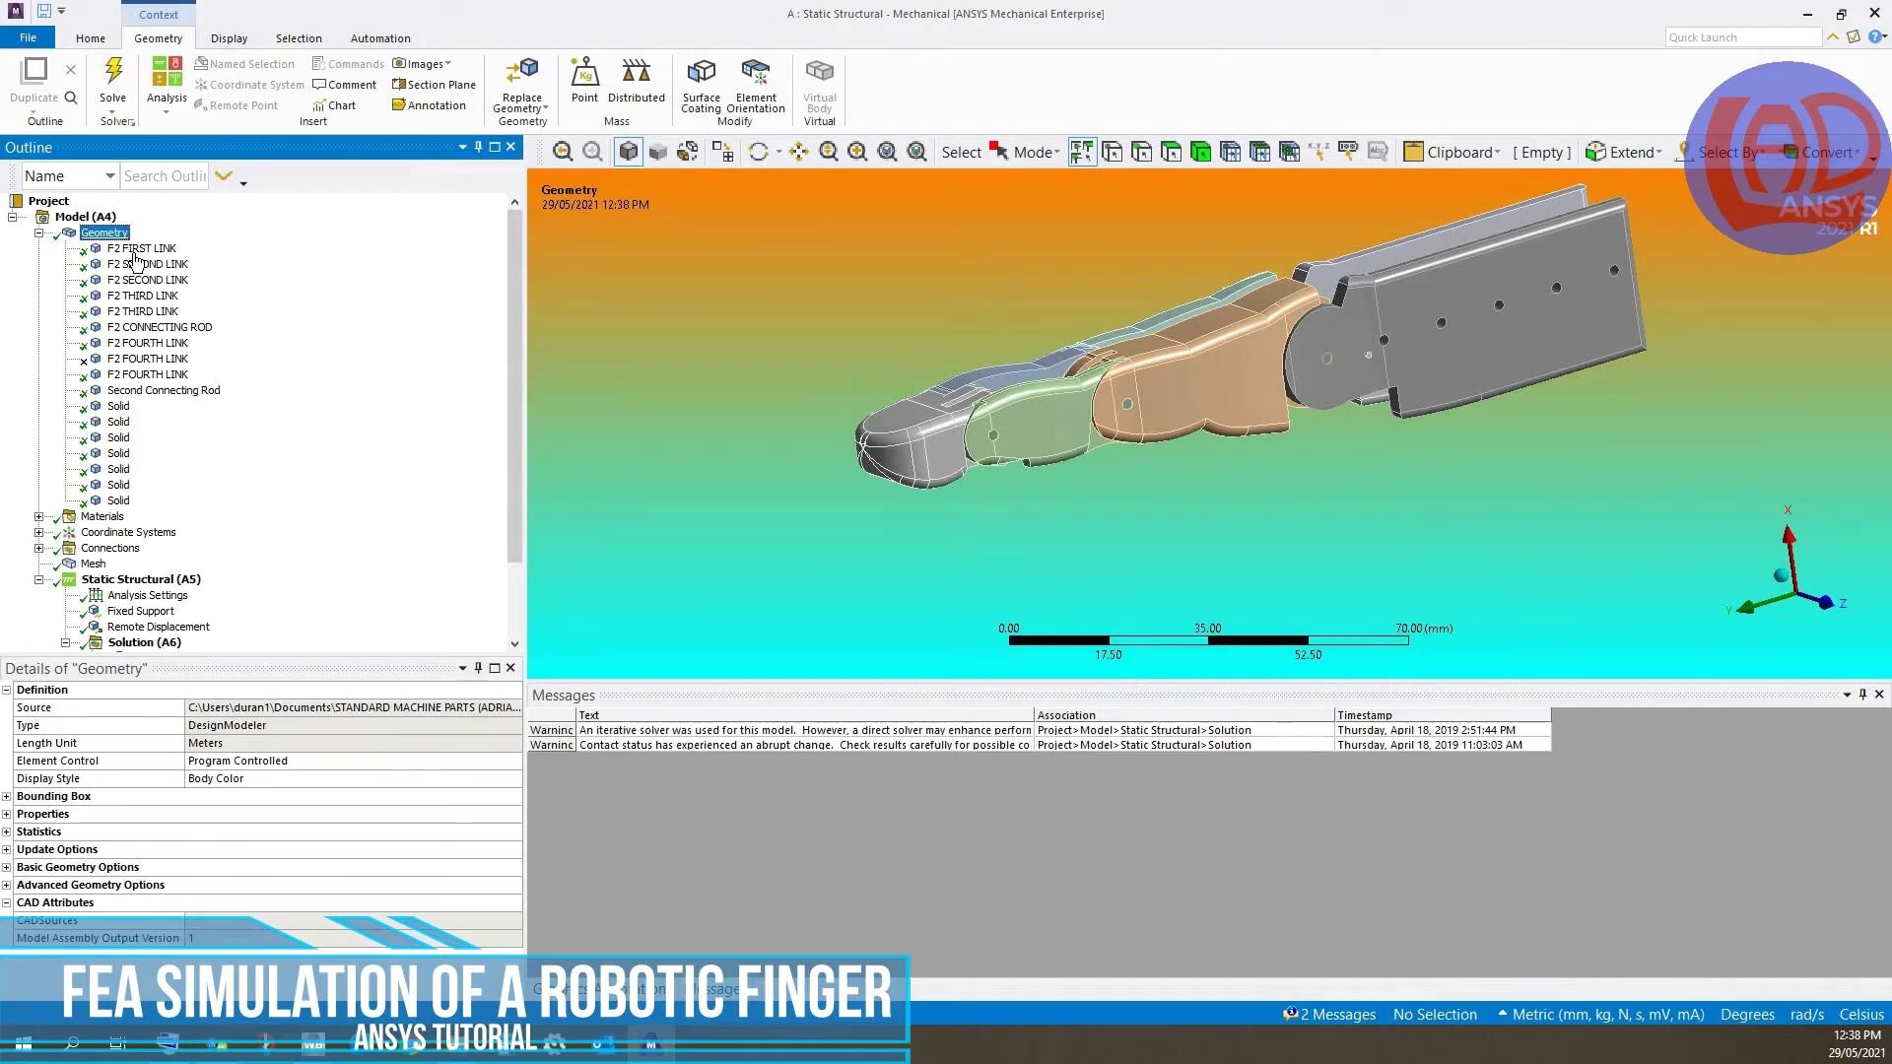
pyautogui.press('Down')
pyautogui.press('Down')
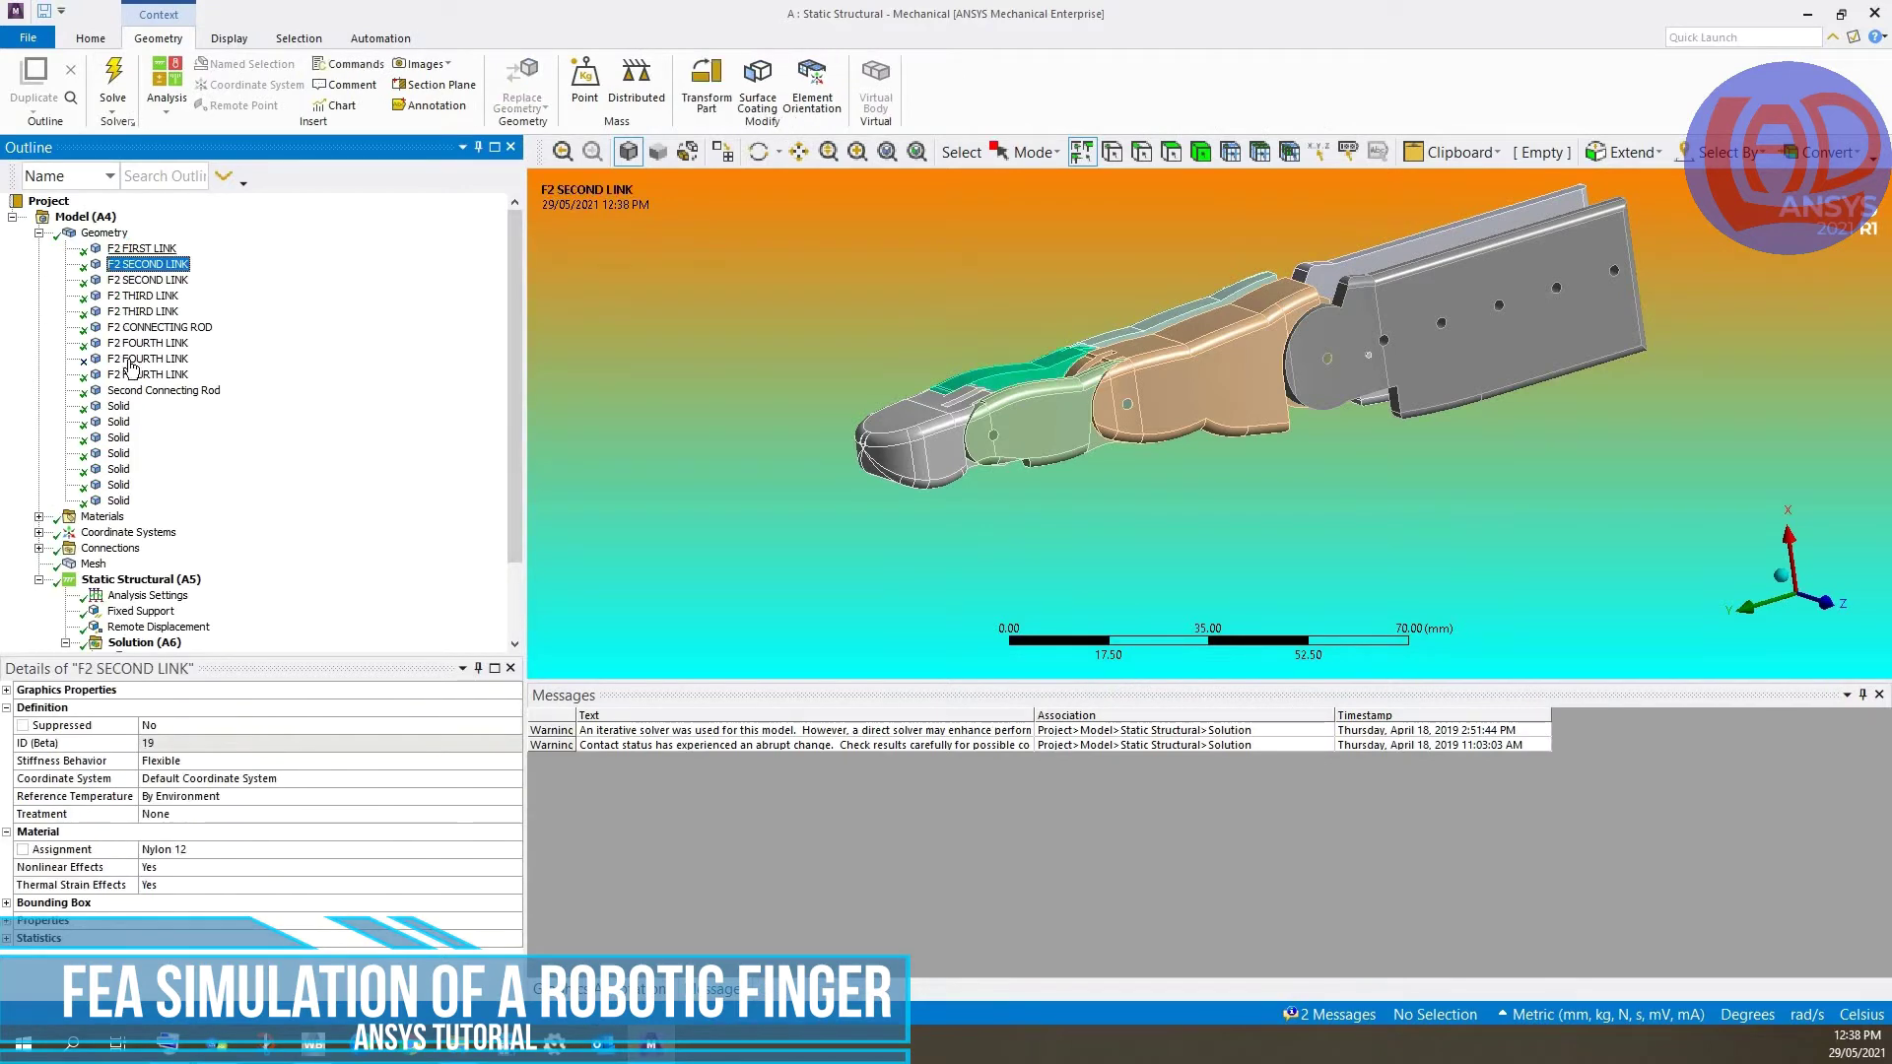
pyautogui.press('Up')
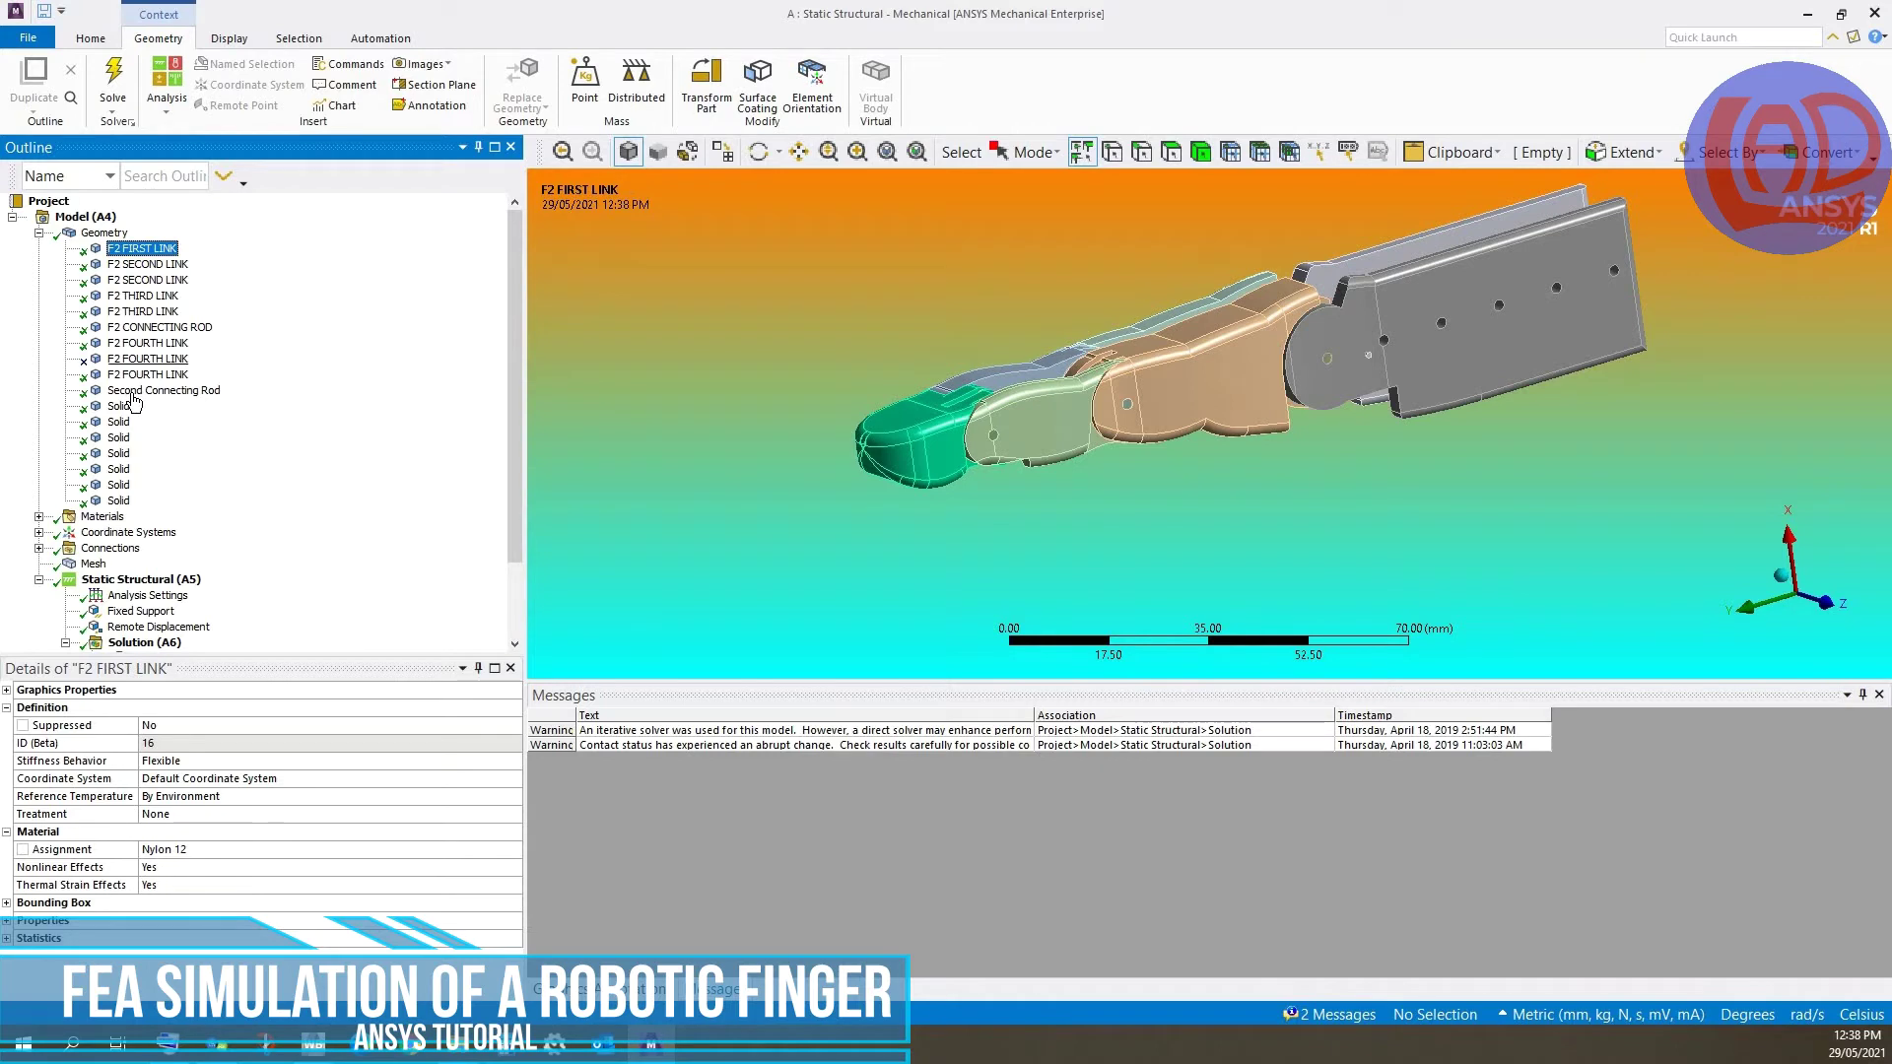
pyautogui.click(148, 390)
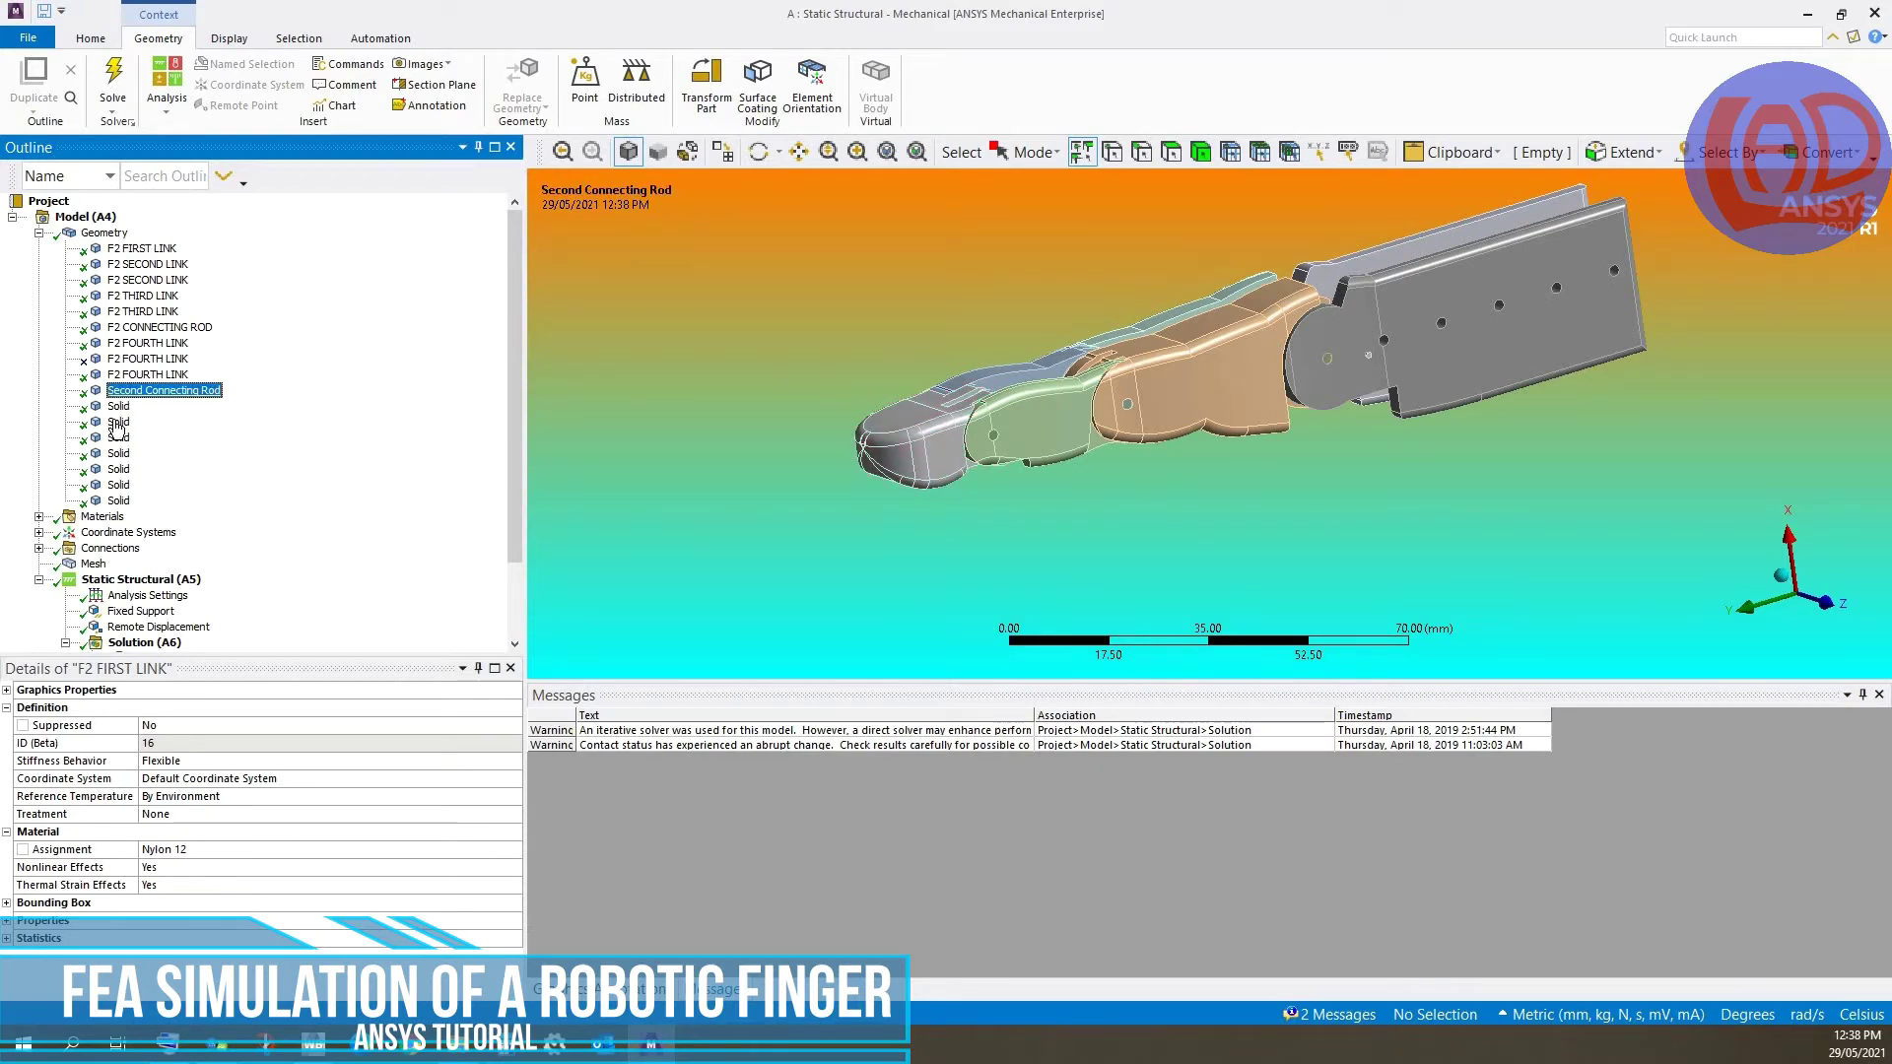
pyautogui.press('Down')
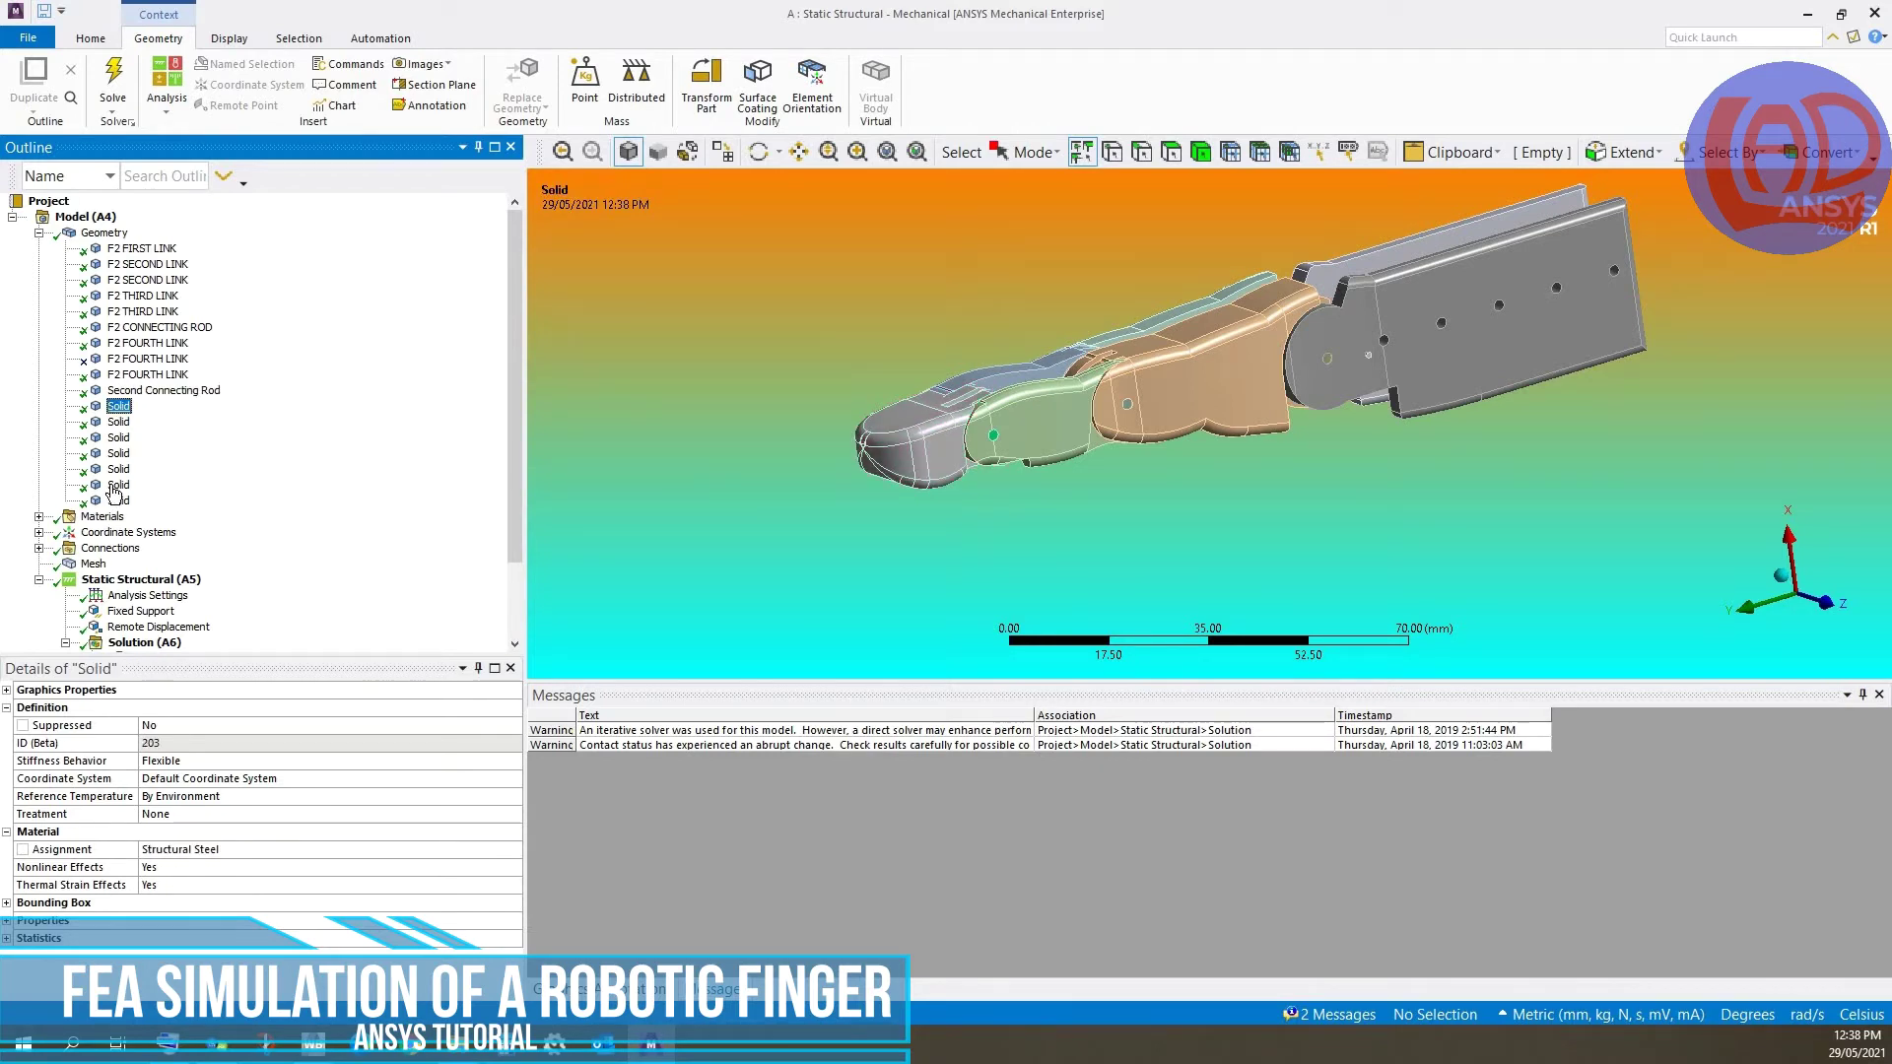
pyautogui.click(116, 498)
pyautogui.click(118, 486)
pyautogui.scroll(-1, 148, 459)
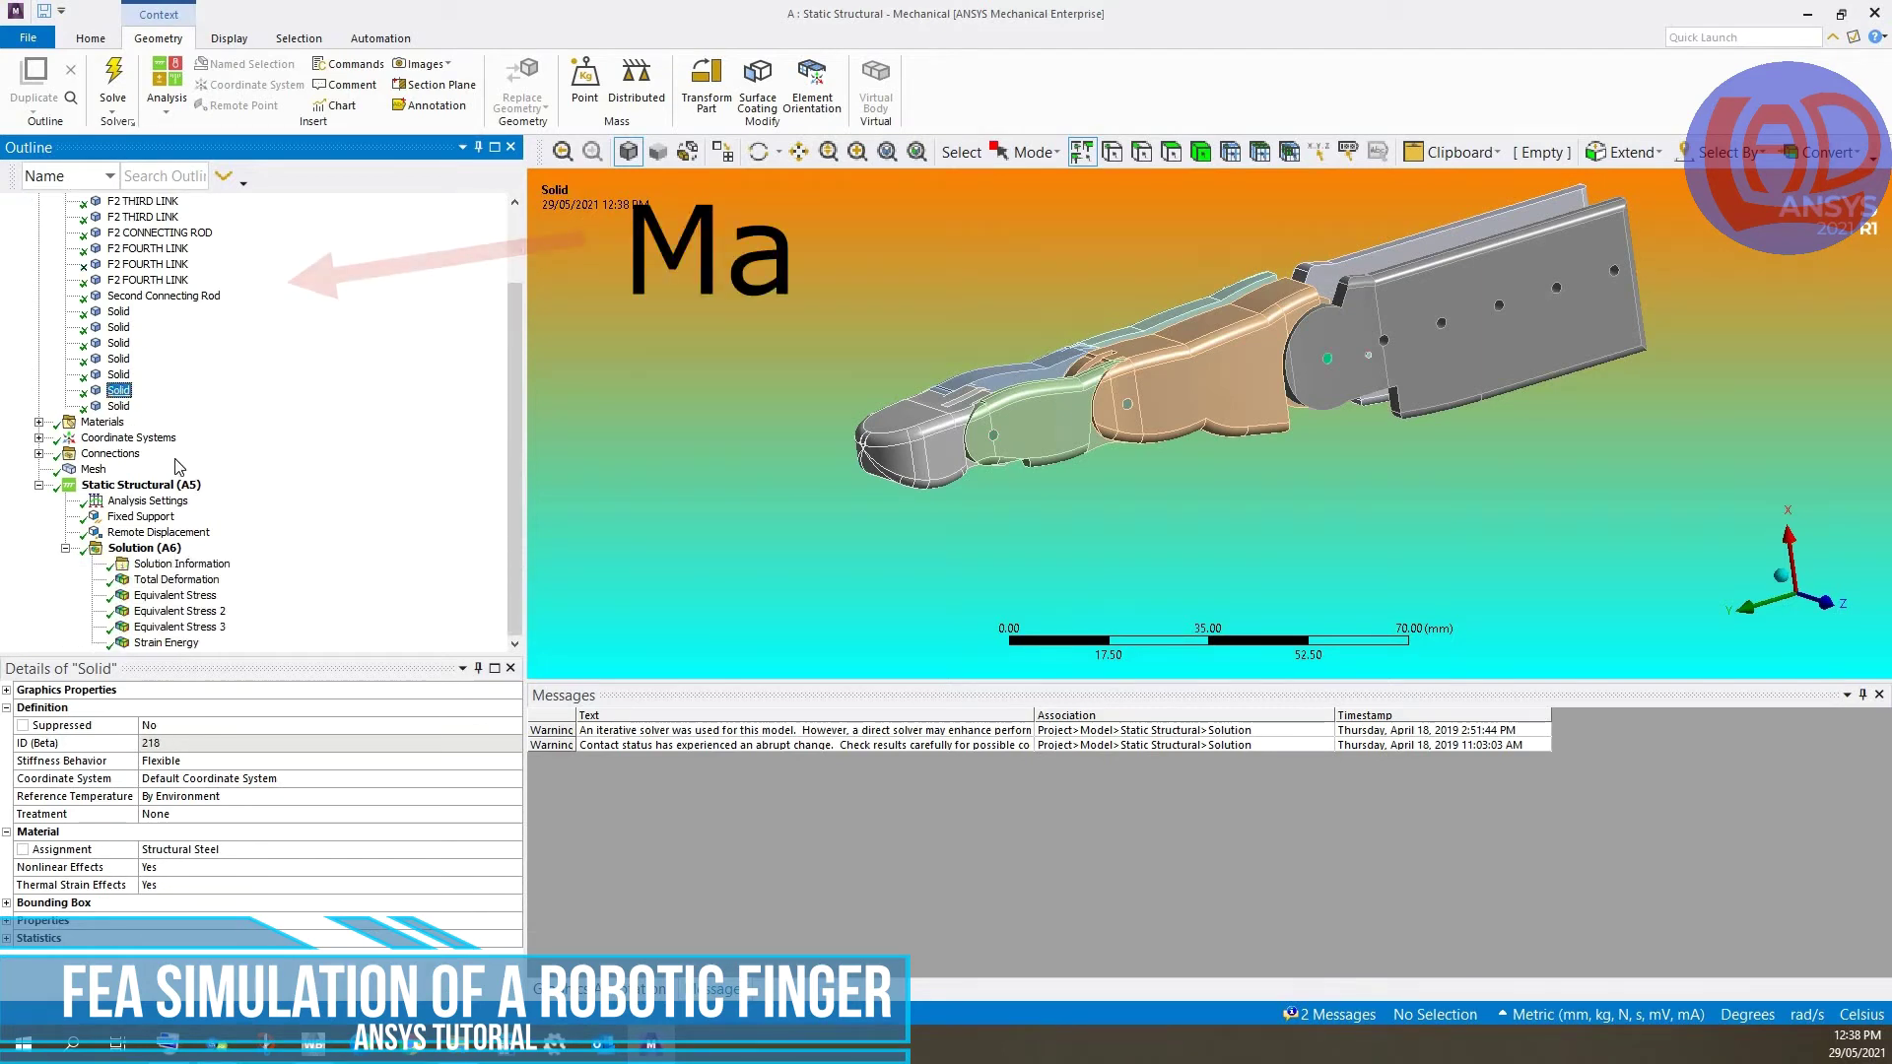
pyautogui.scroll(-1, 109, 444)
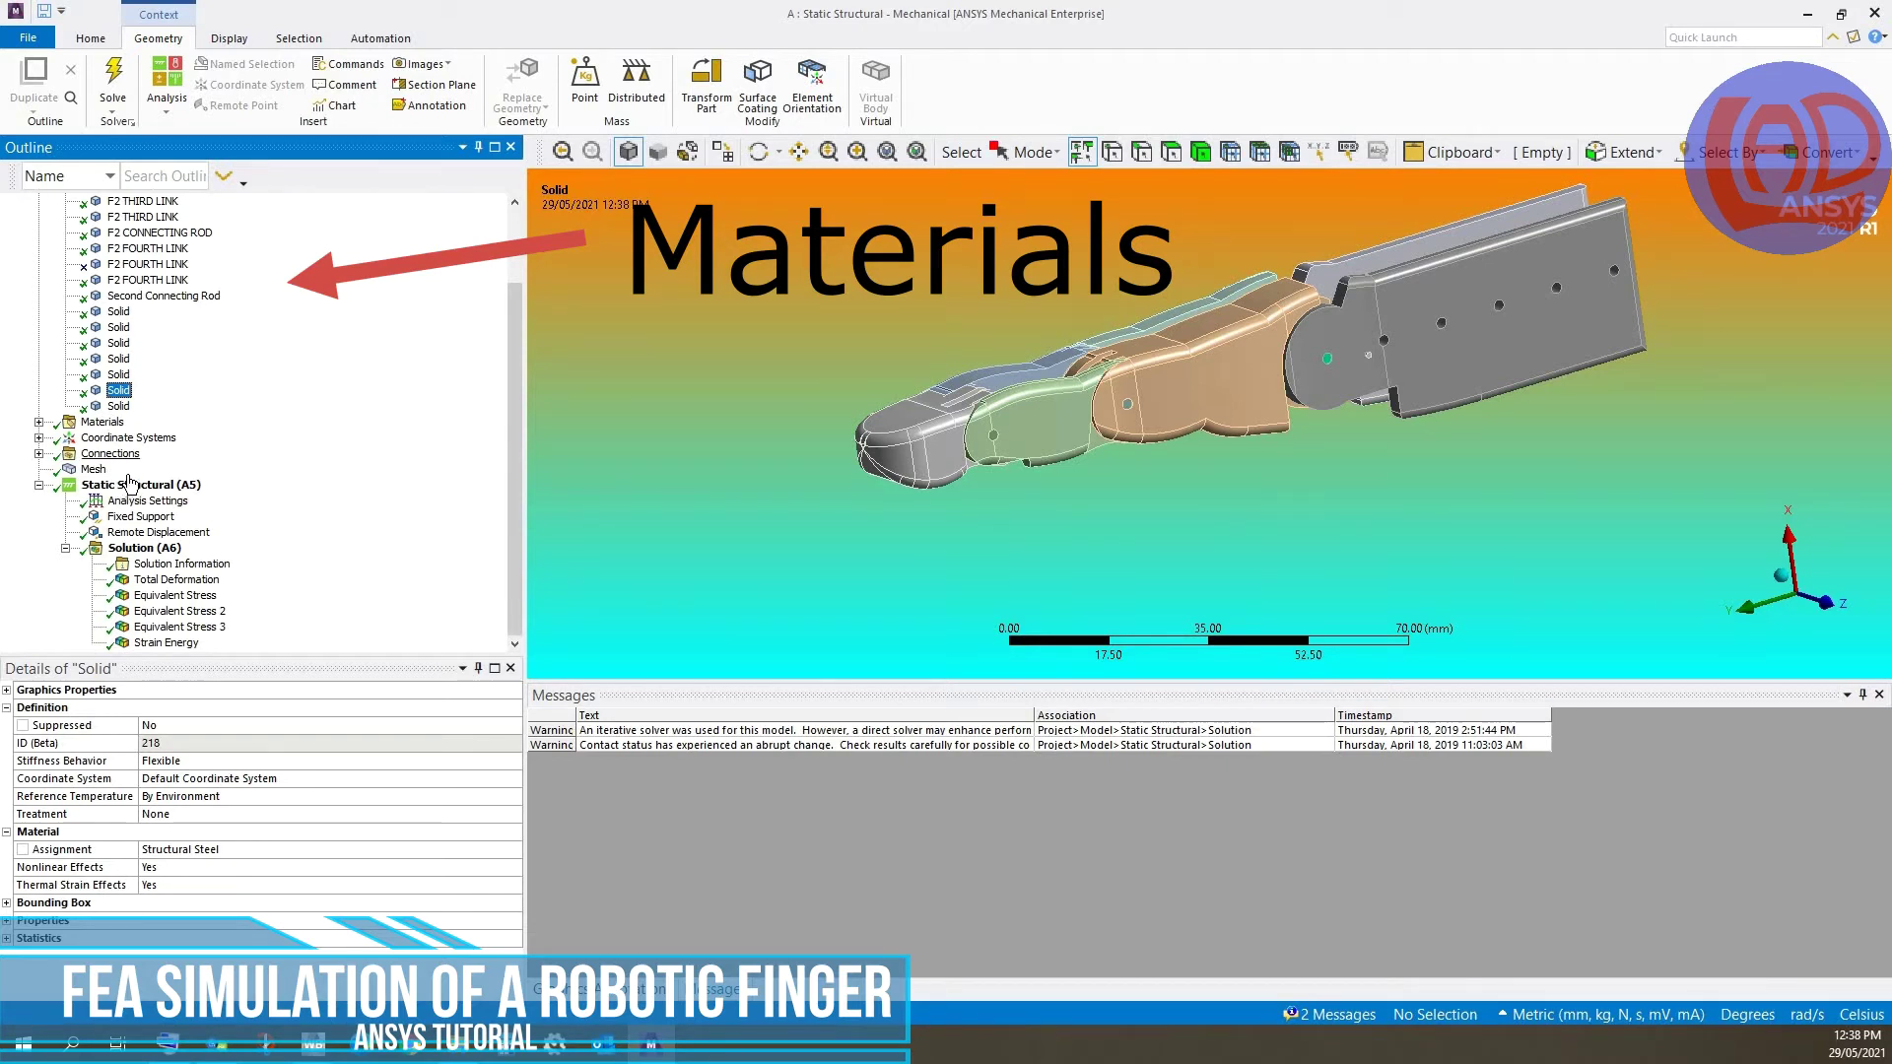
# - Expand the linkage finger's Connections and Contacts and examine Contact Region 14
pyautogui.doubleClick(111, 453)
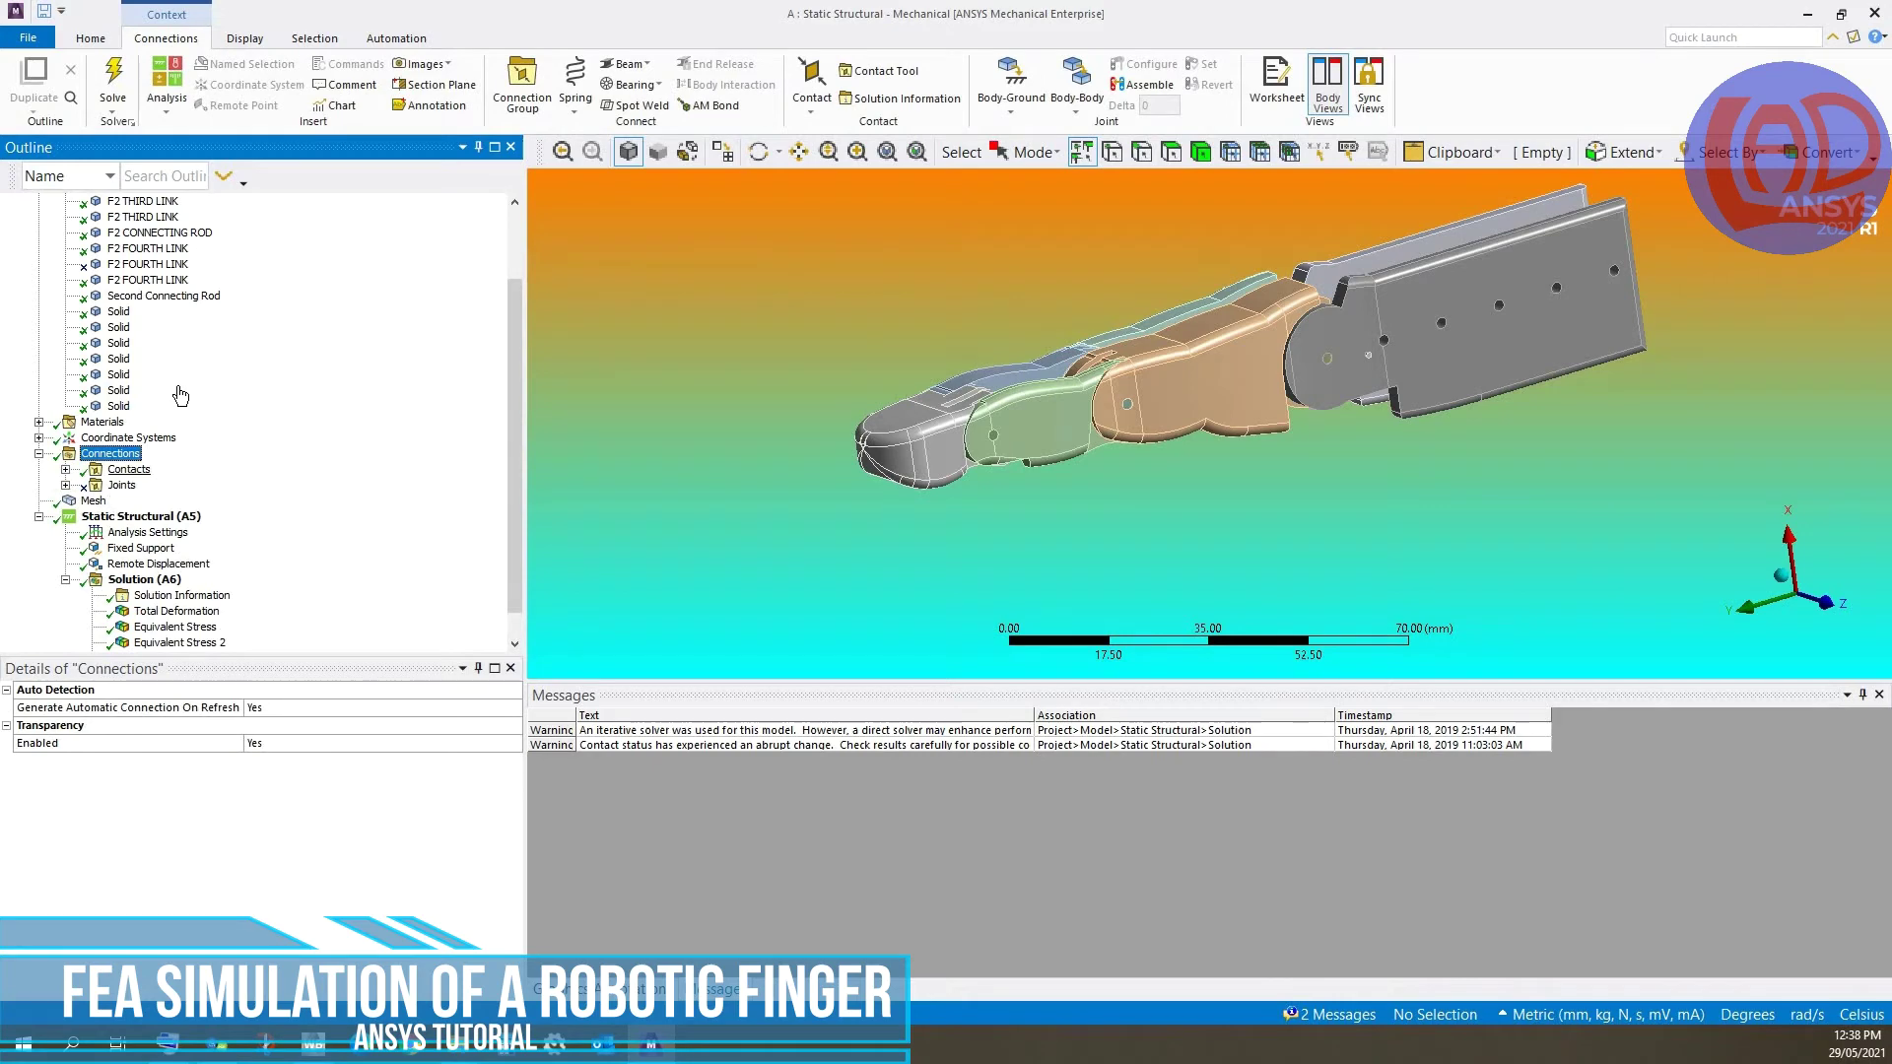
pyautogui.doubleClick(129, 469)
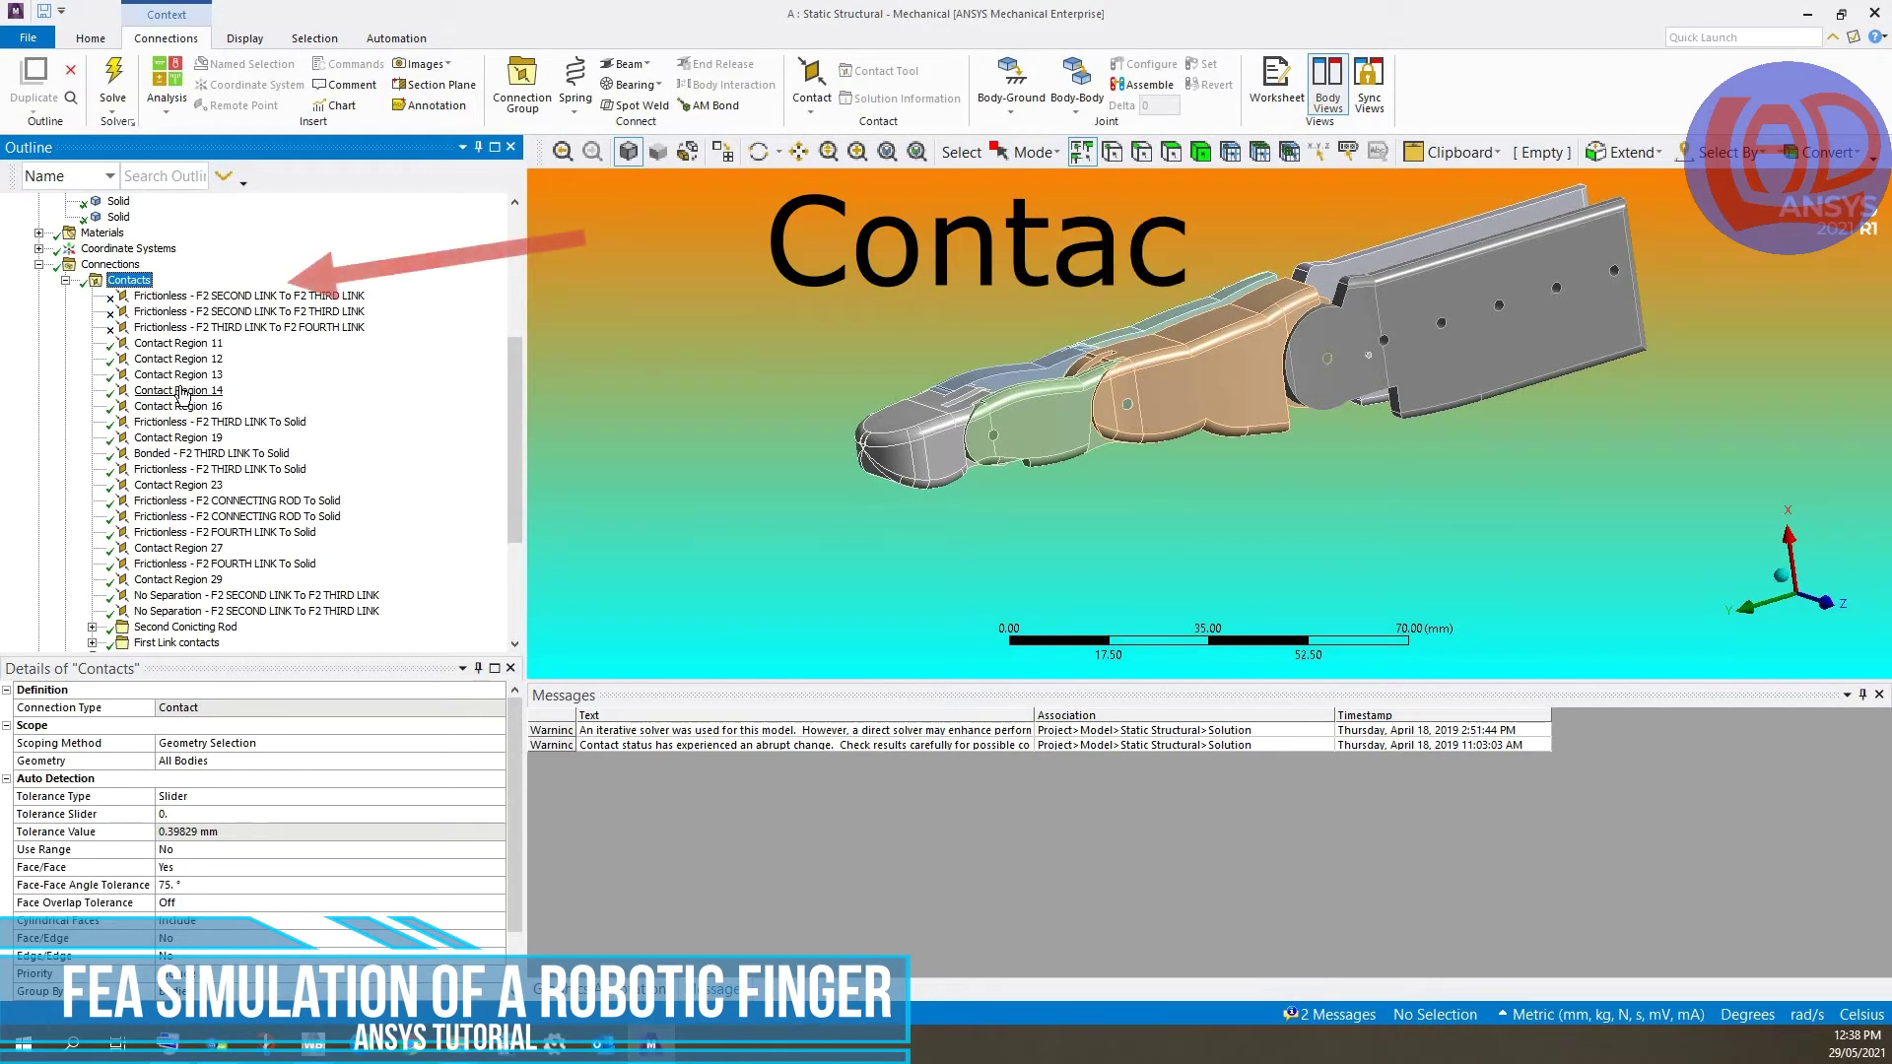
pyautogui.click(182, 392)
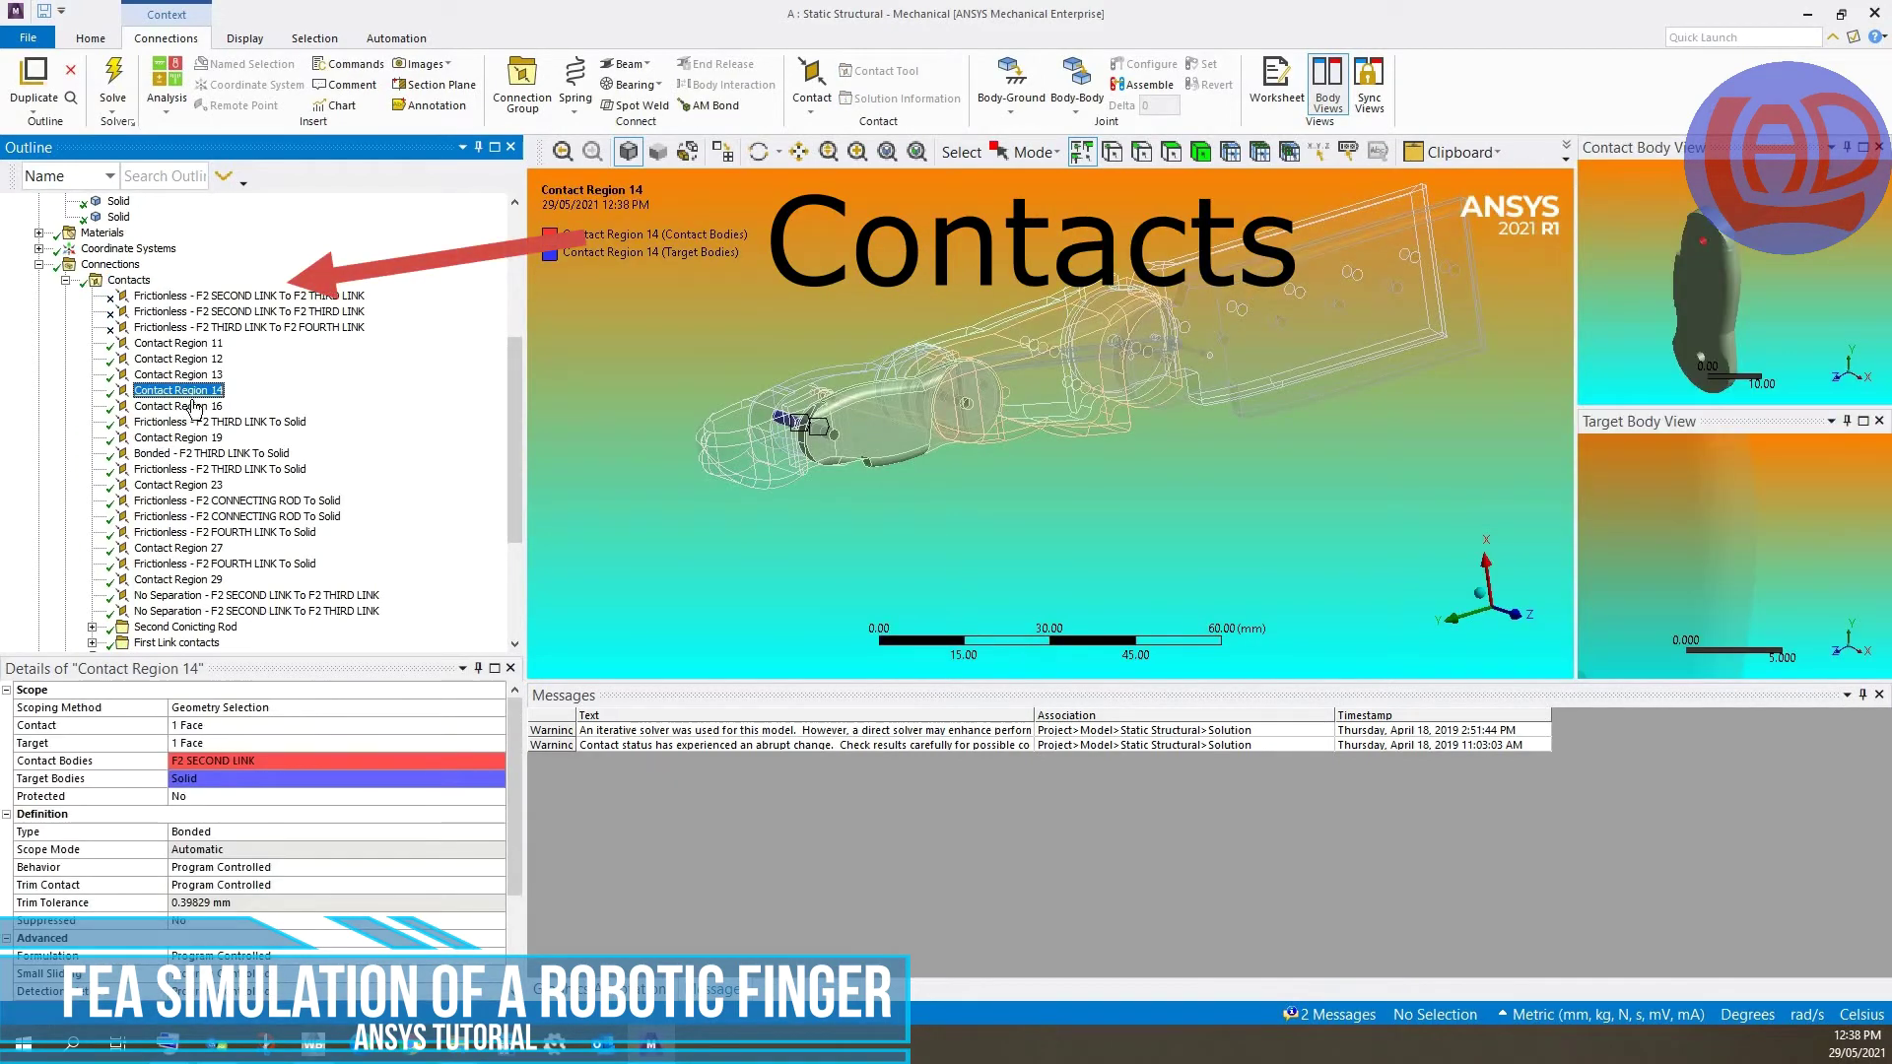
pyautogui.scroll(-3, 187, 414)
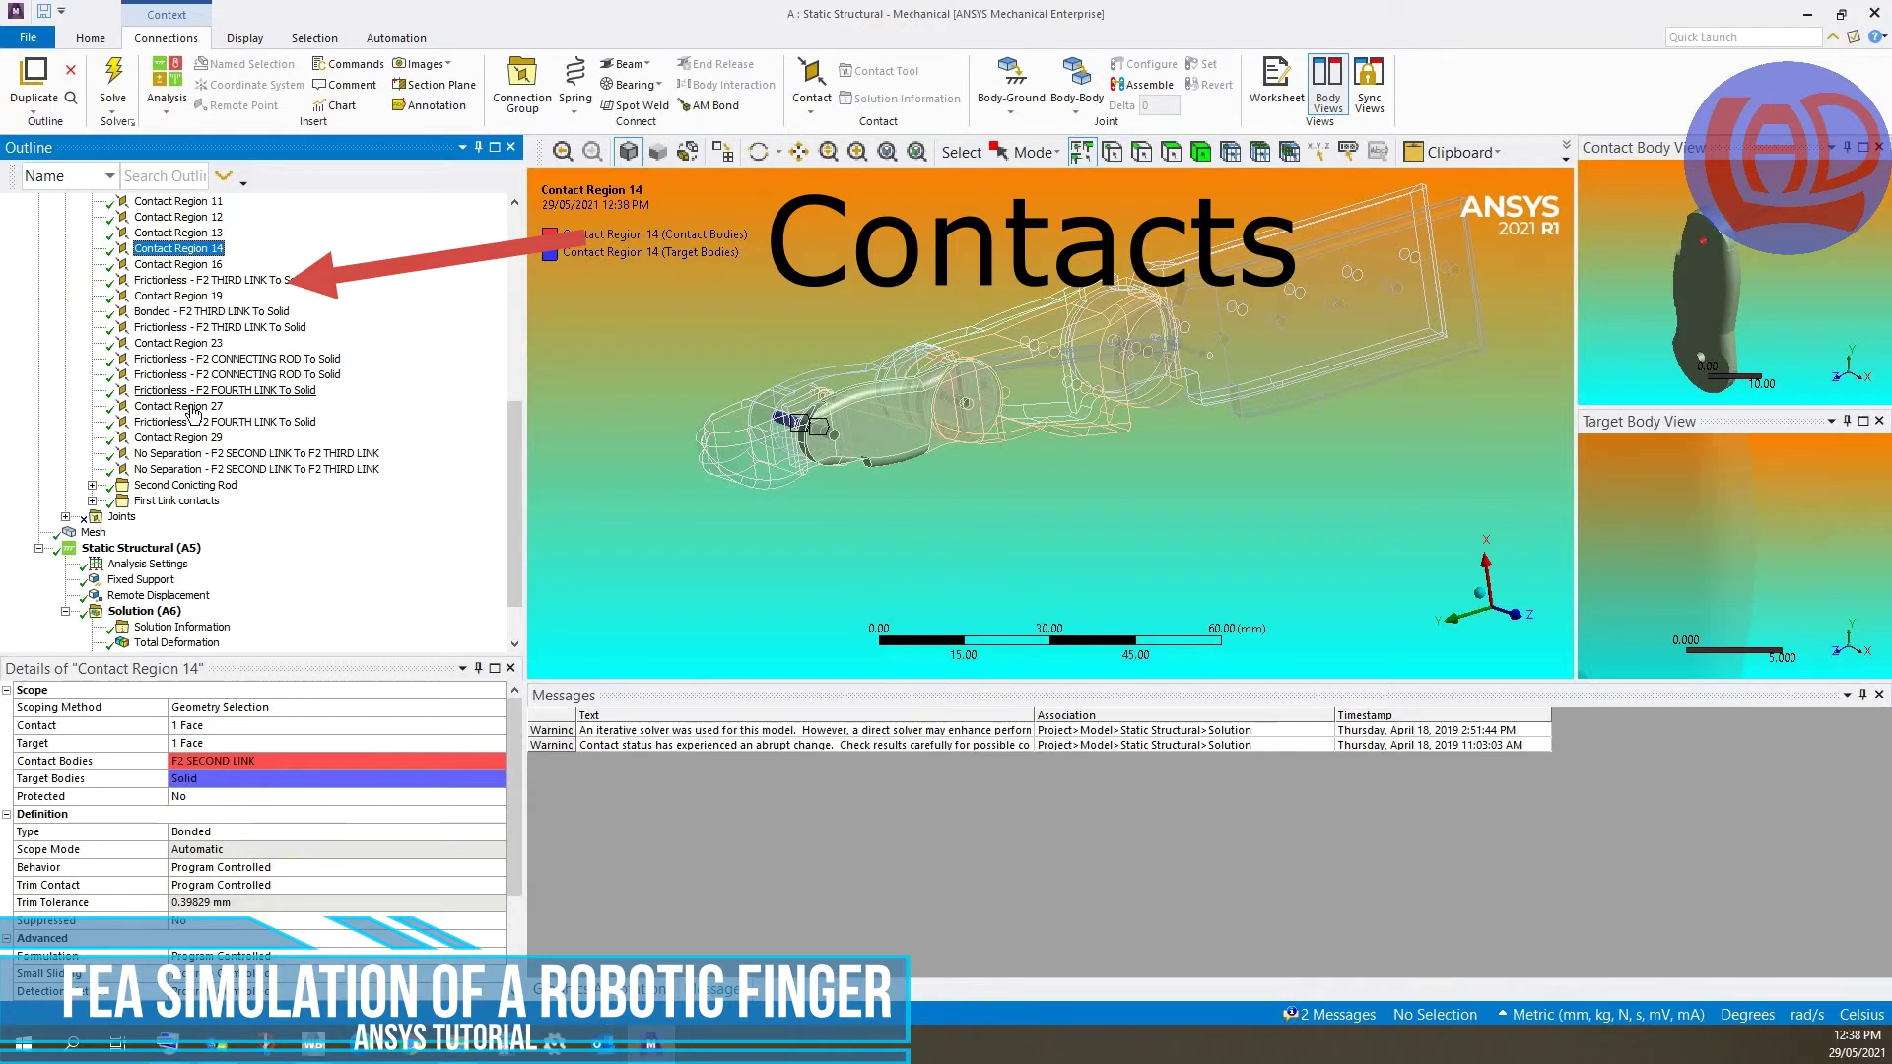
pyautogui.scroll(1, 195, 414)
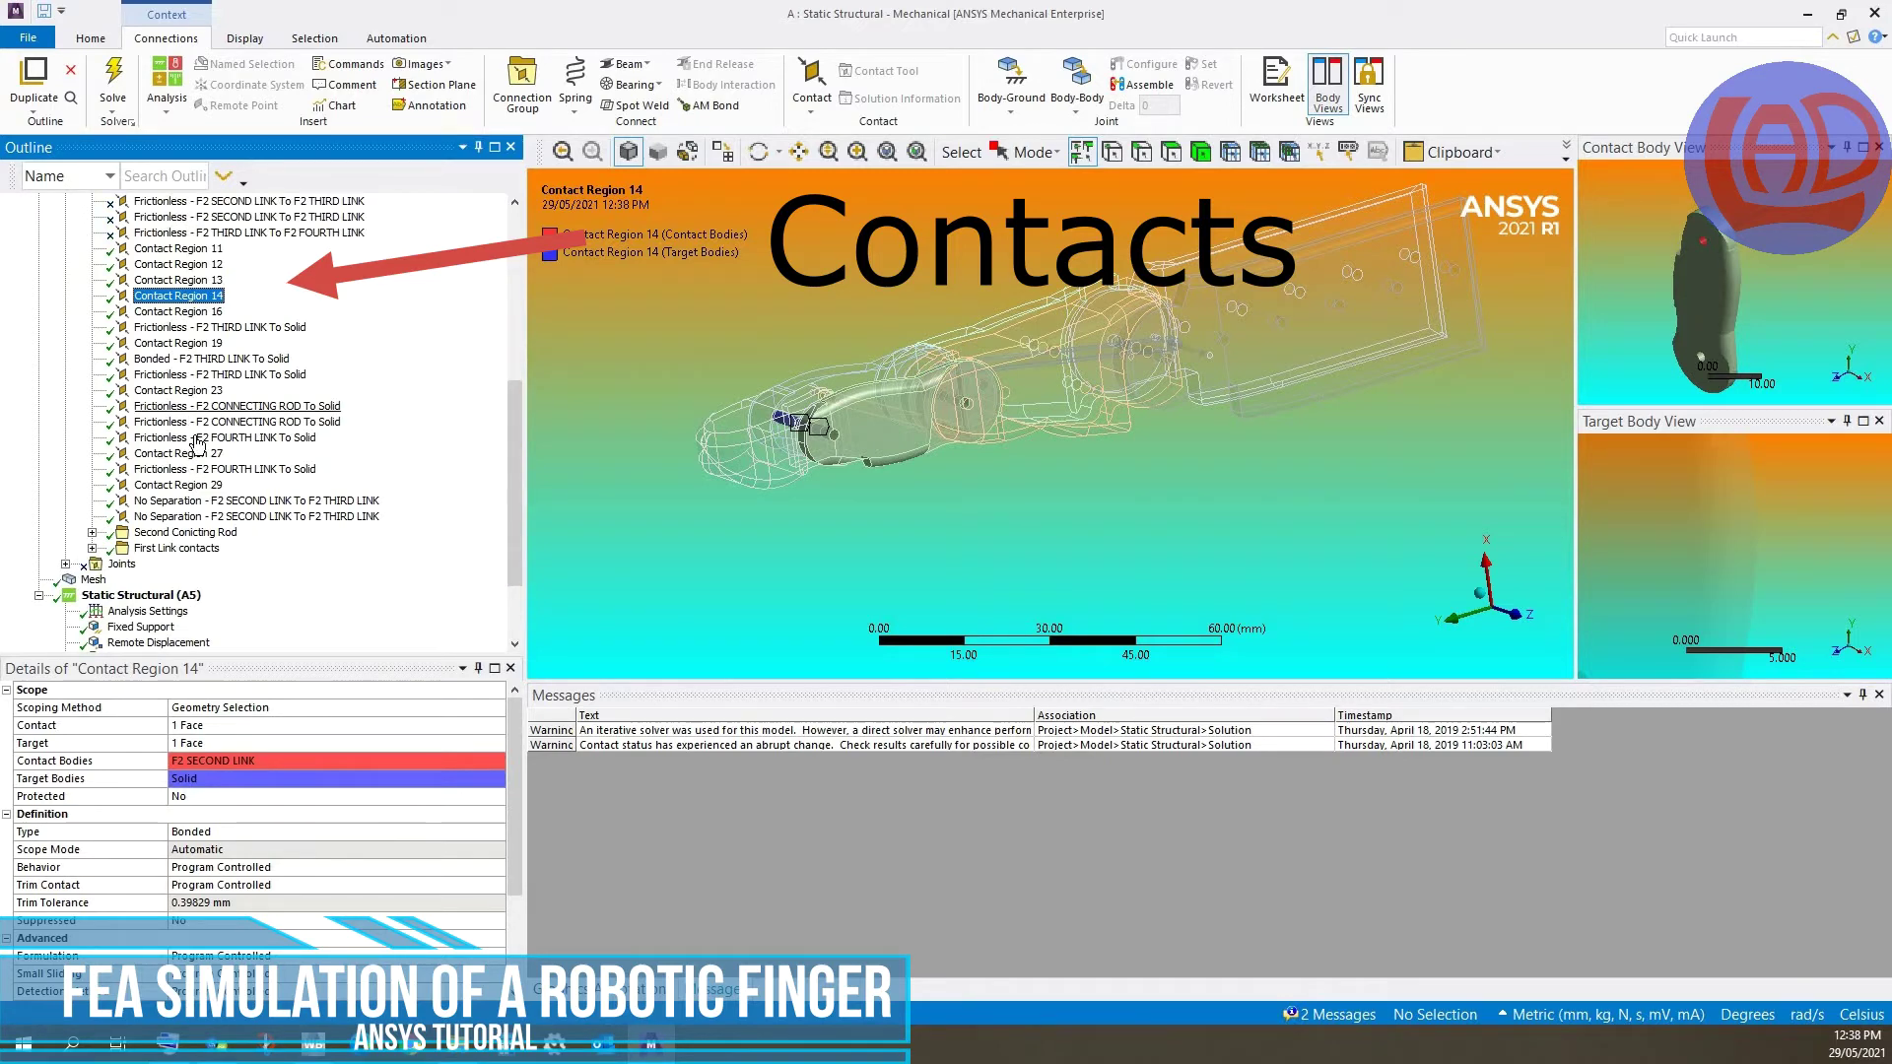
# - Examine the frictionless contacts of the connecting rod and fourth link, and the No Separation contacts between the second and third links
pyautogui.click(236, 406)
pyautogui.click(225, 437)
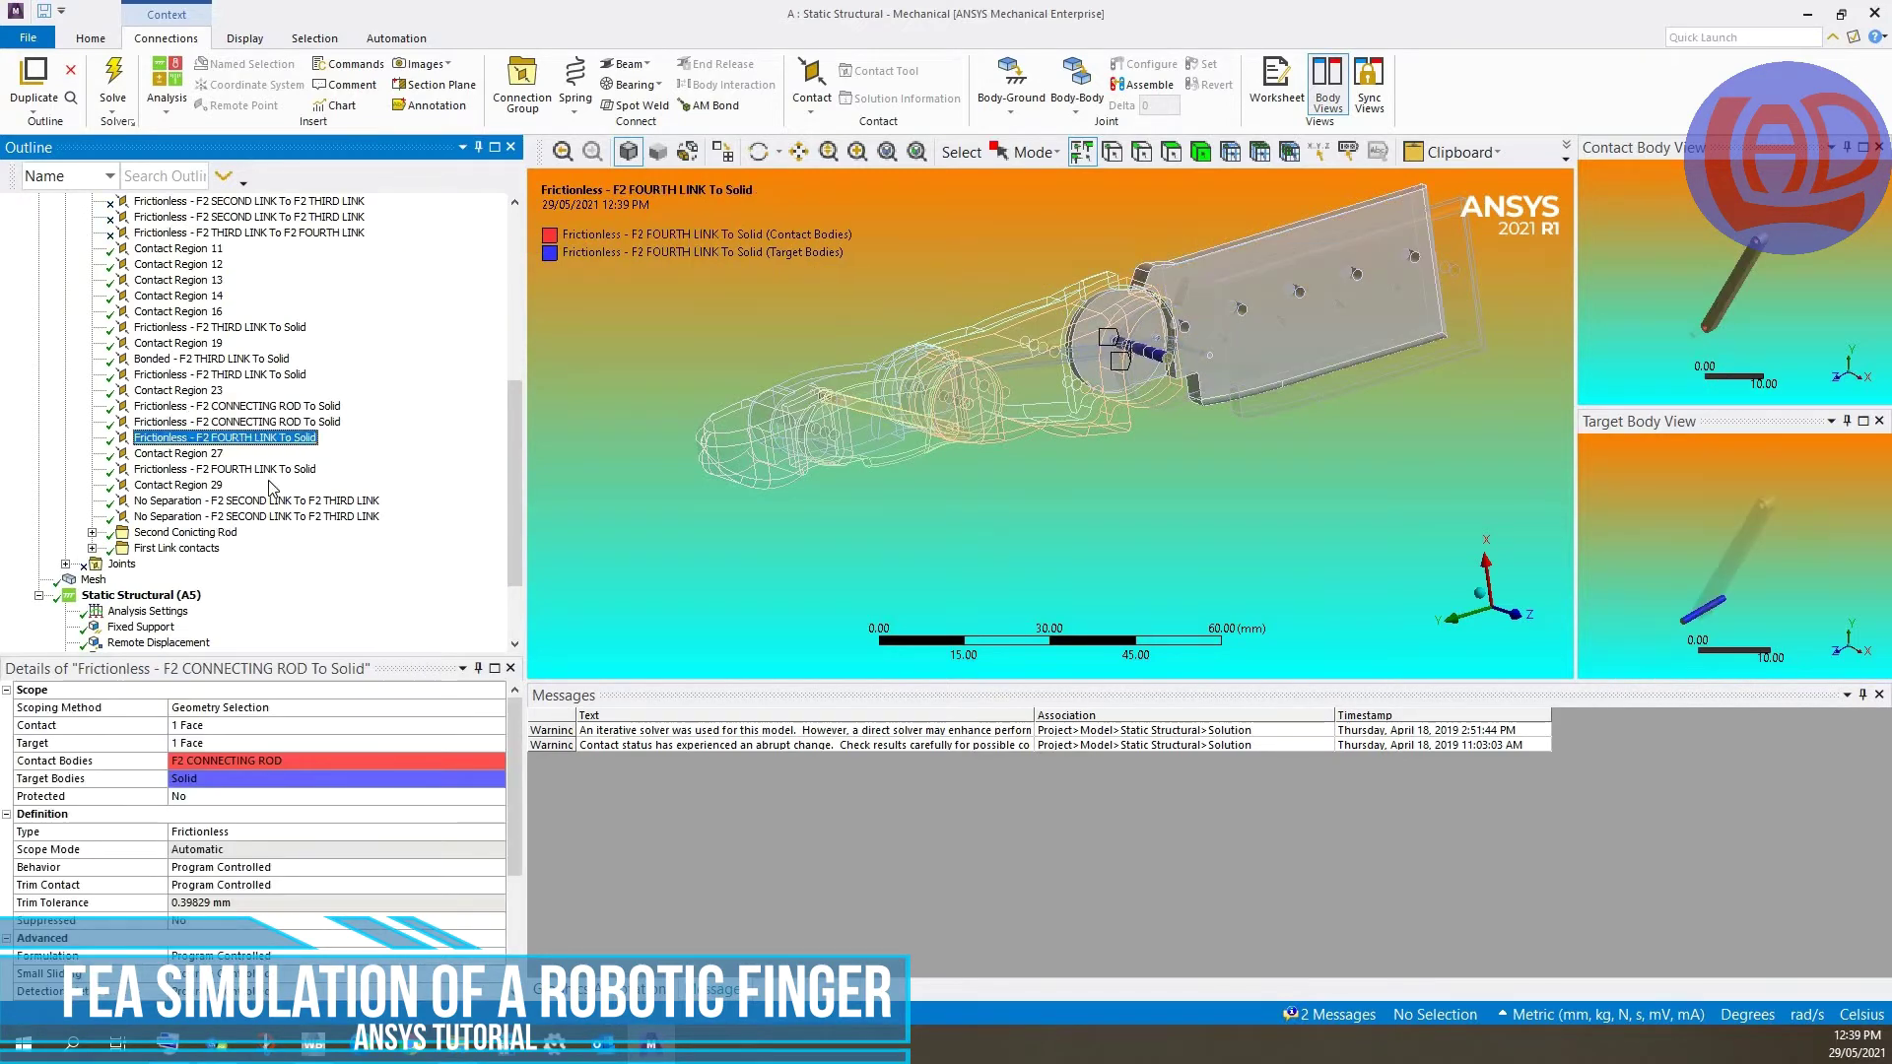
pyautogui.press('Down')
pyautogui.press('Down')
pyautogui.press('Down')
pyautogui.press('Down')
pyautogui.press('Down')
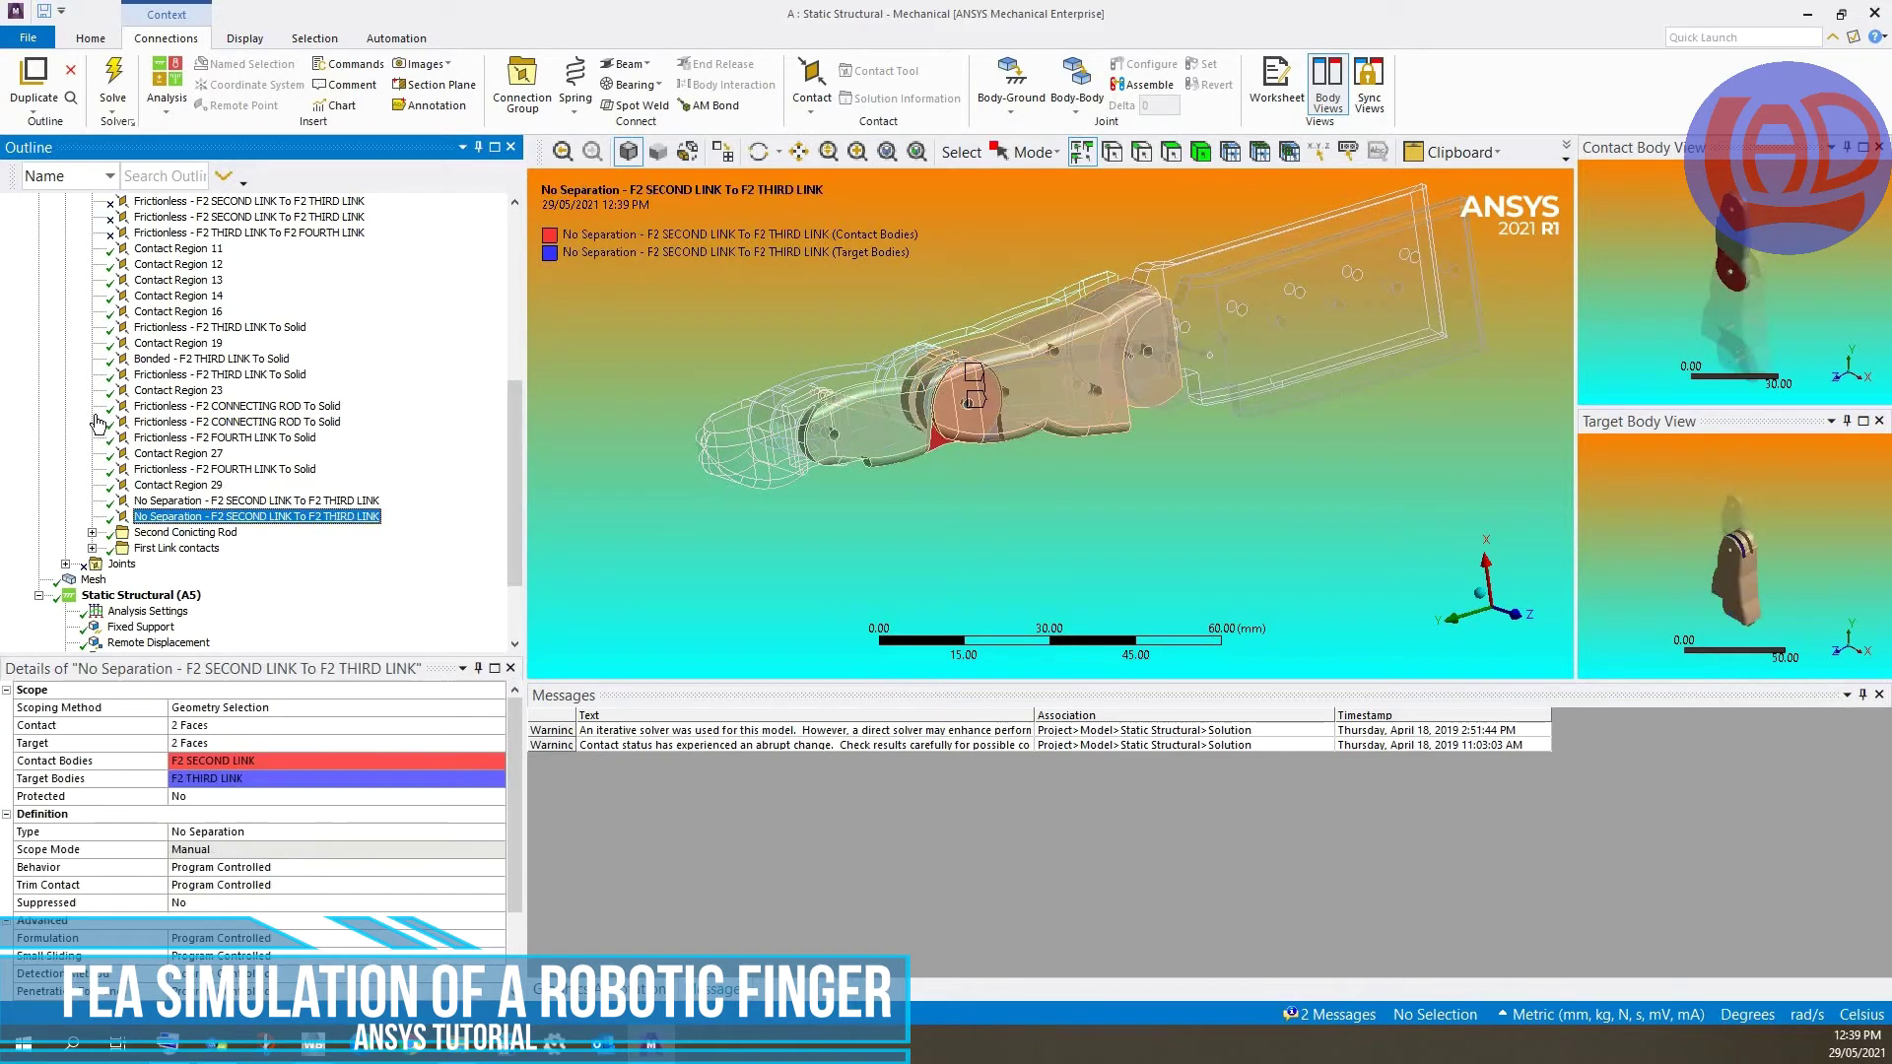
pyautogui.scroll(5, 202, 421)
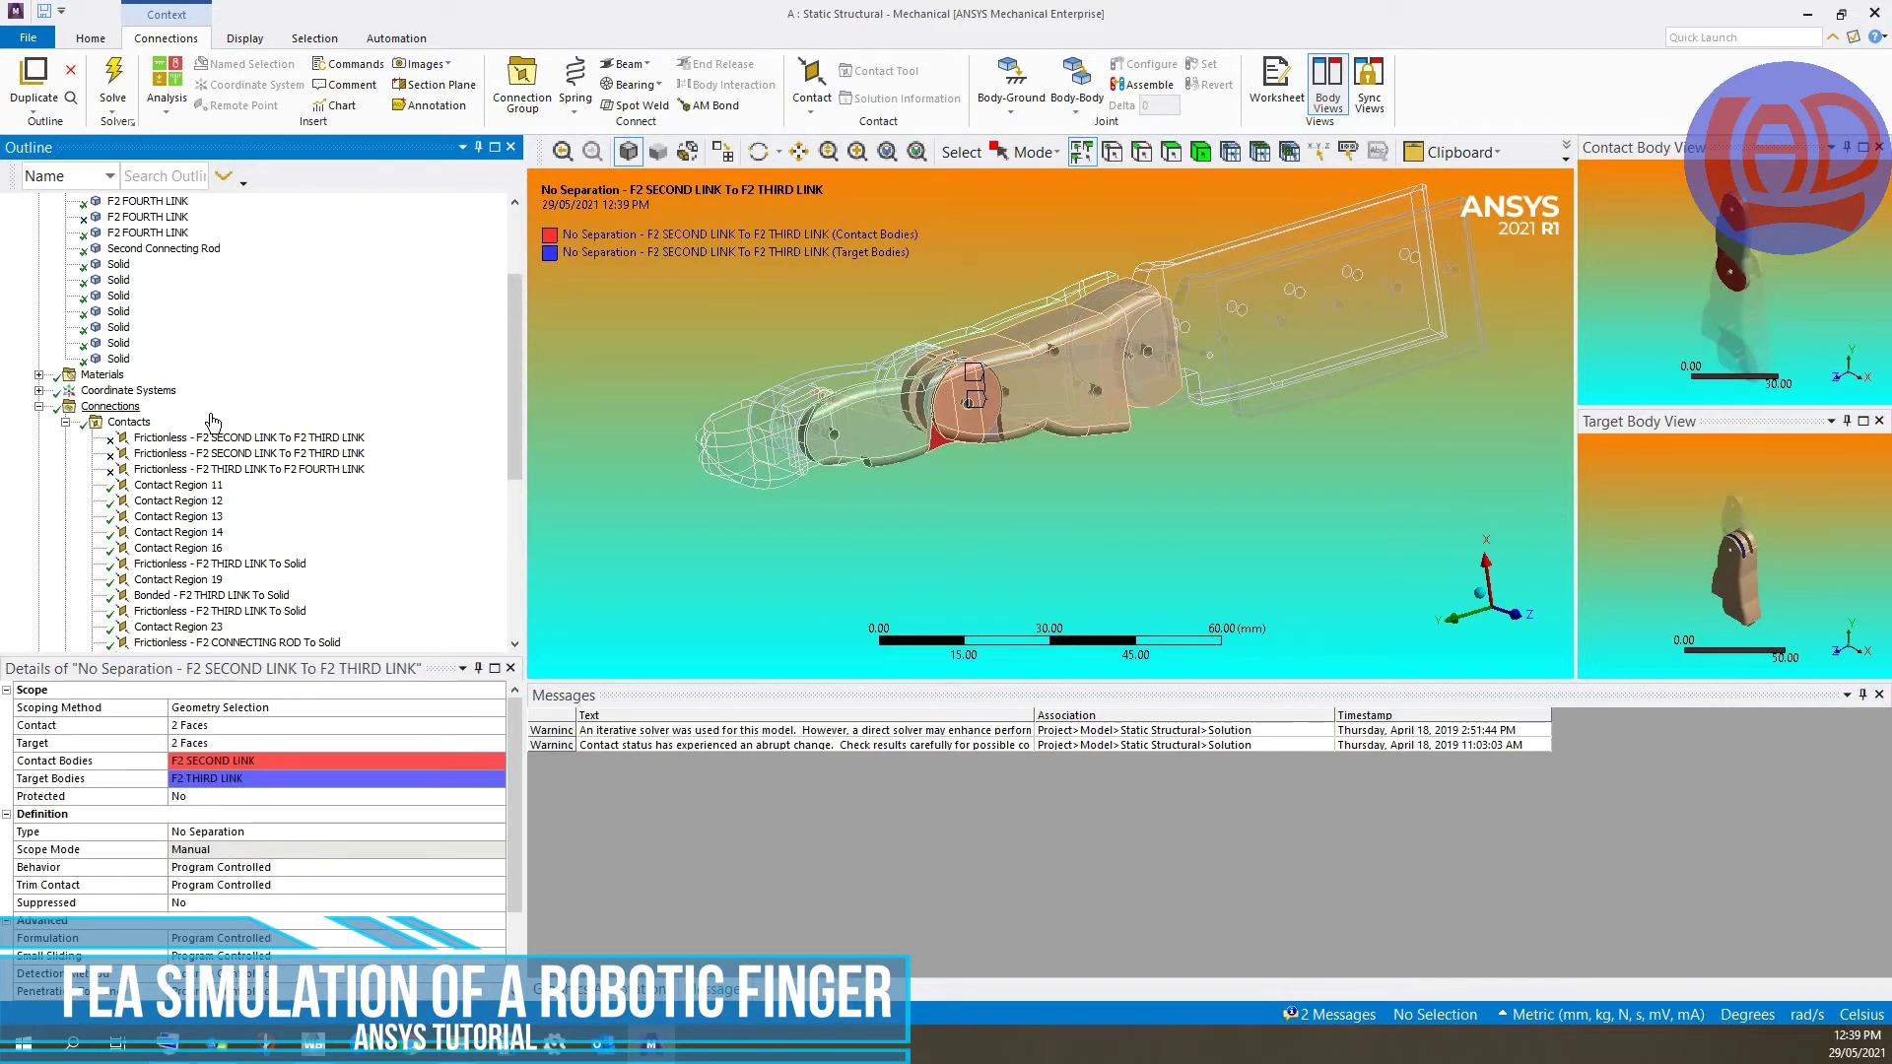
# - Review the Fixed Support faces and the Remote Displacement settings of the linkage finger
pyautogui.click(213, 421)
pyautogui.scroll(1, 228, 437)
pyautogui.scroll(-8, 206, 453)
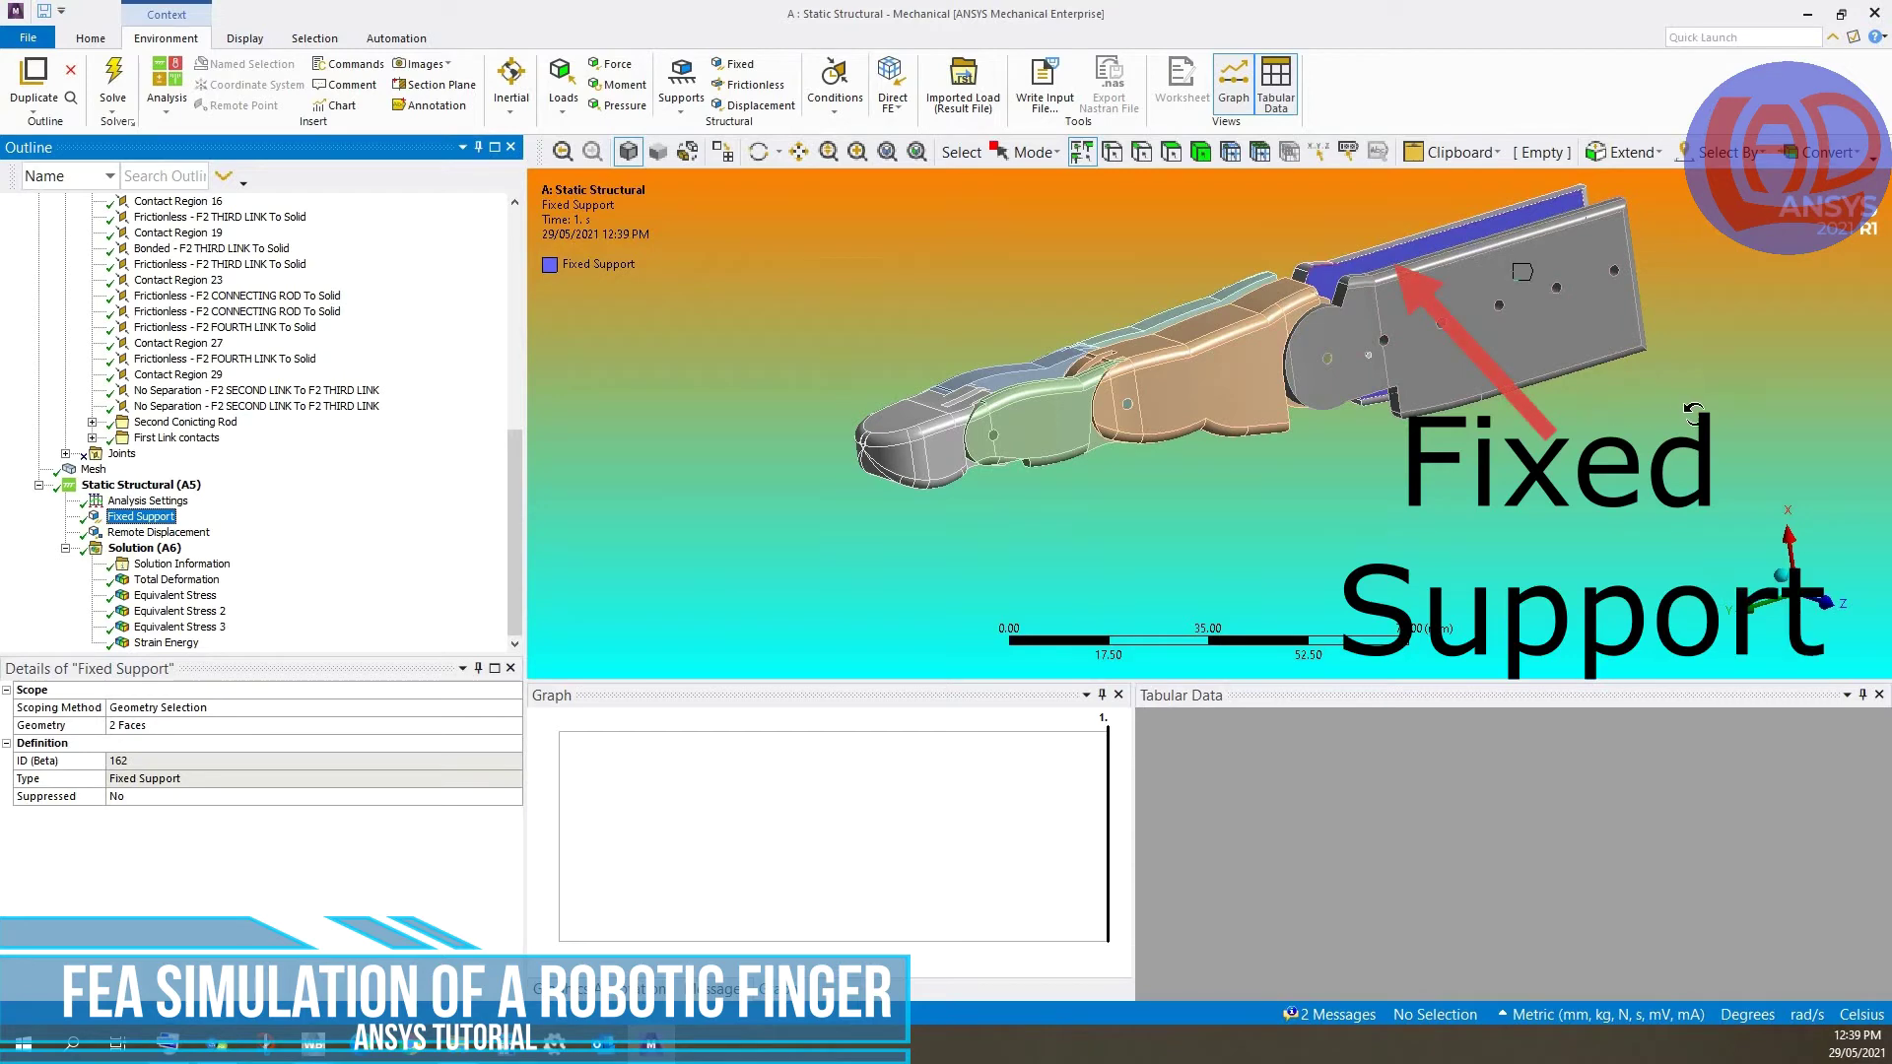
pyautogui.moveTo(1577, 389); pyautogui.dragTo(322, 515, button='middle')
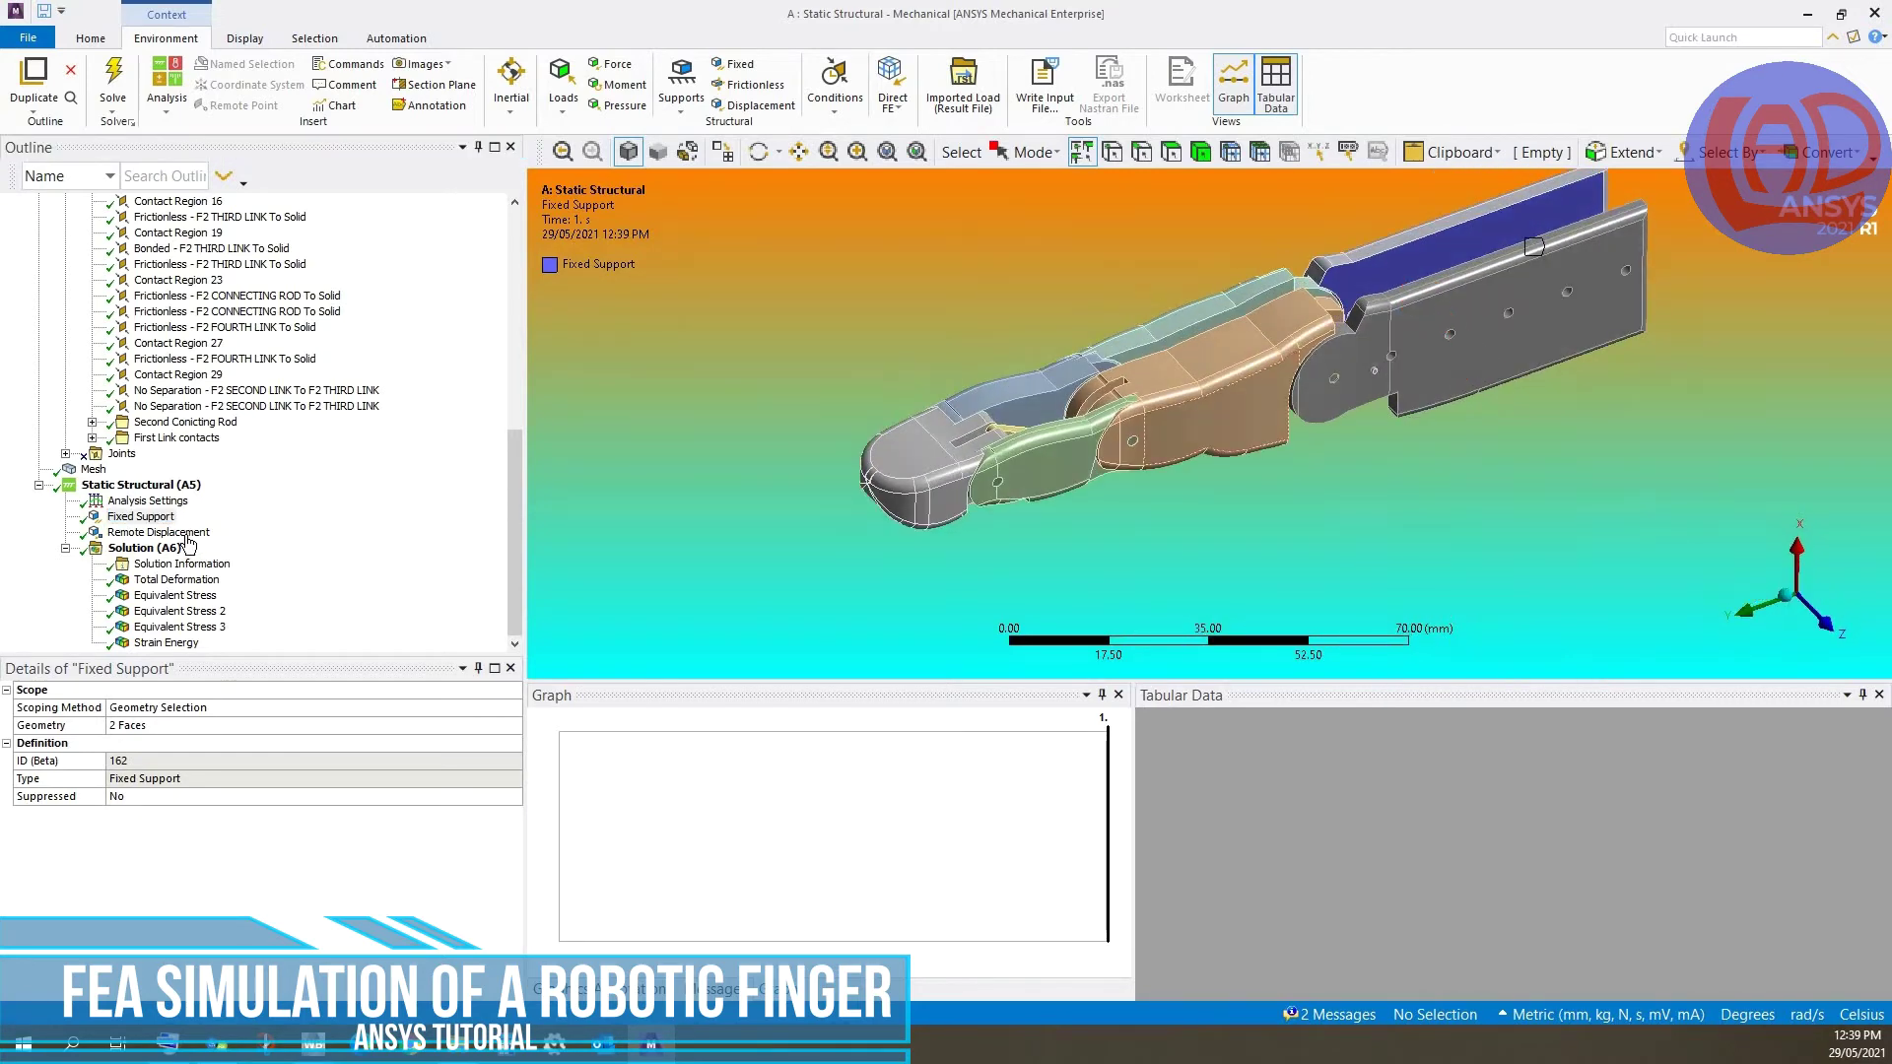
pyautogui.press('Down')
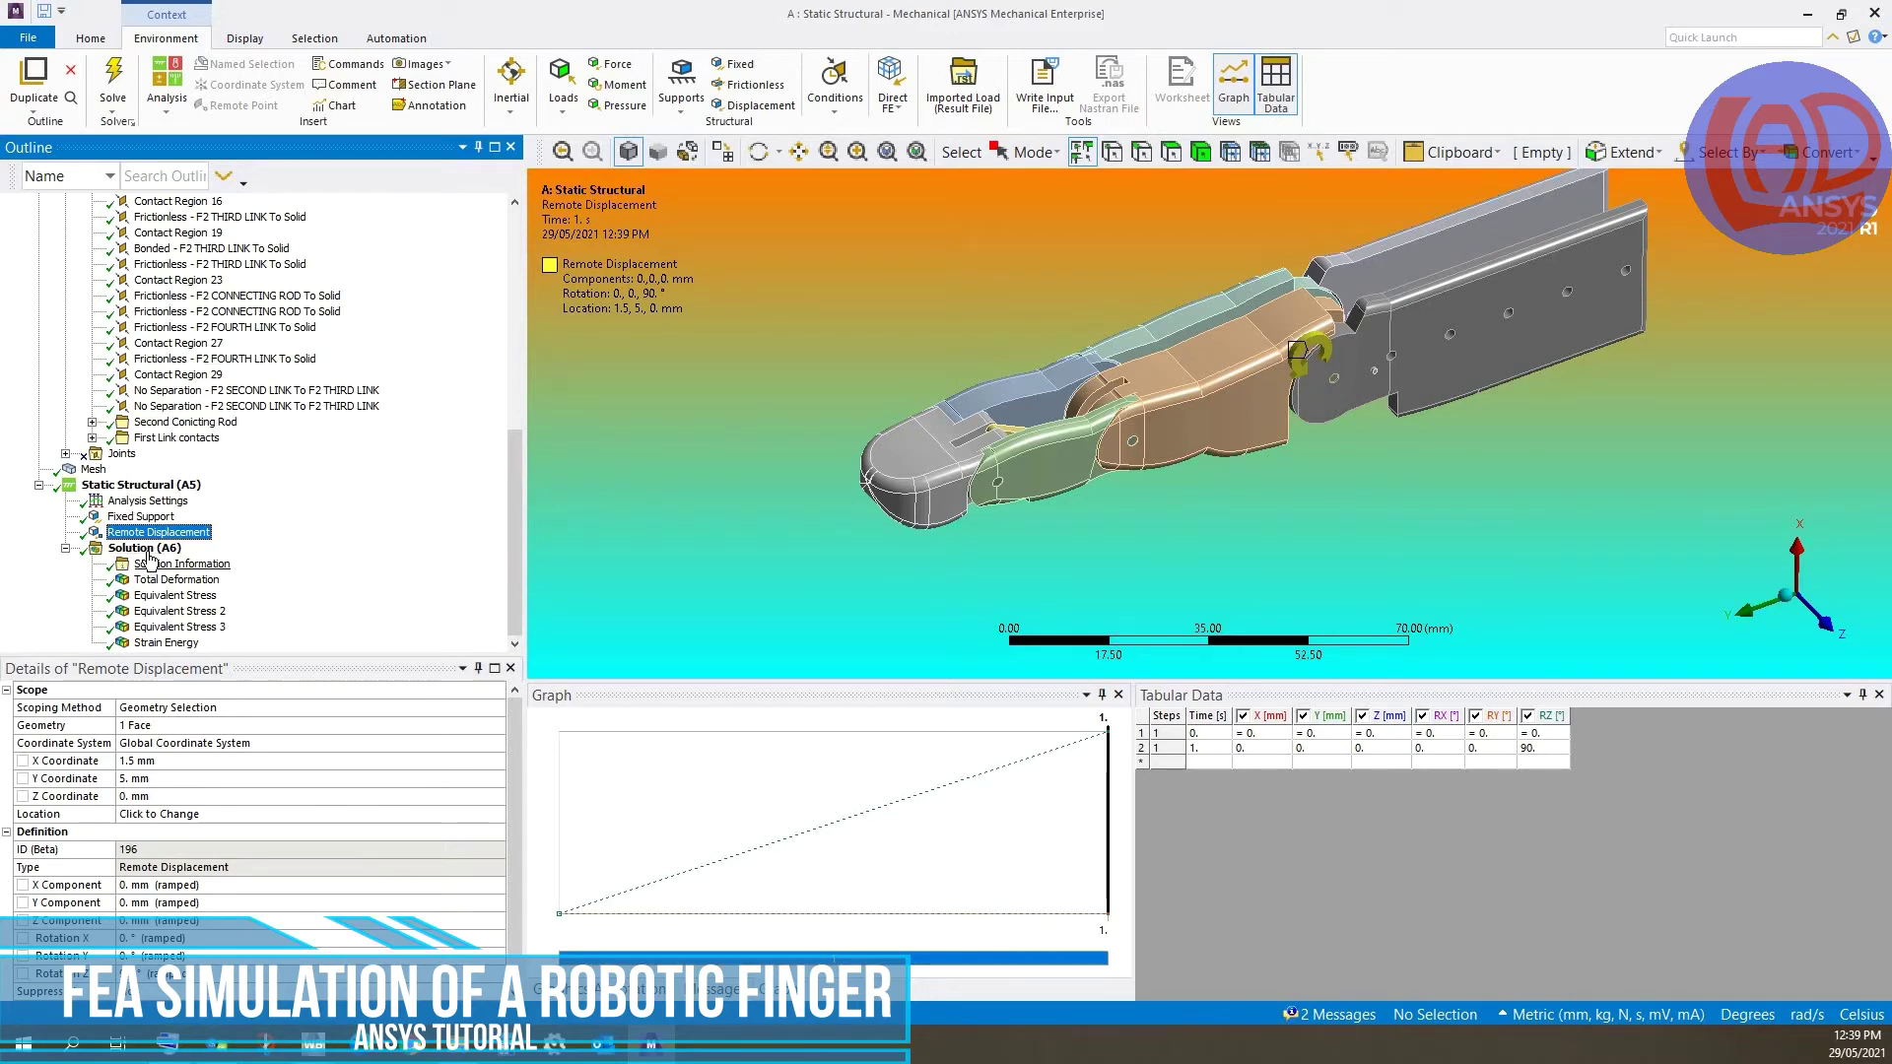
# - Inspect the linkage finger's mesh and expand its node and element statistics
pyautogui.click(147, 550)
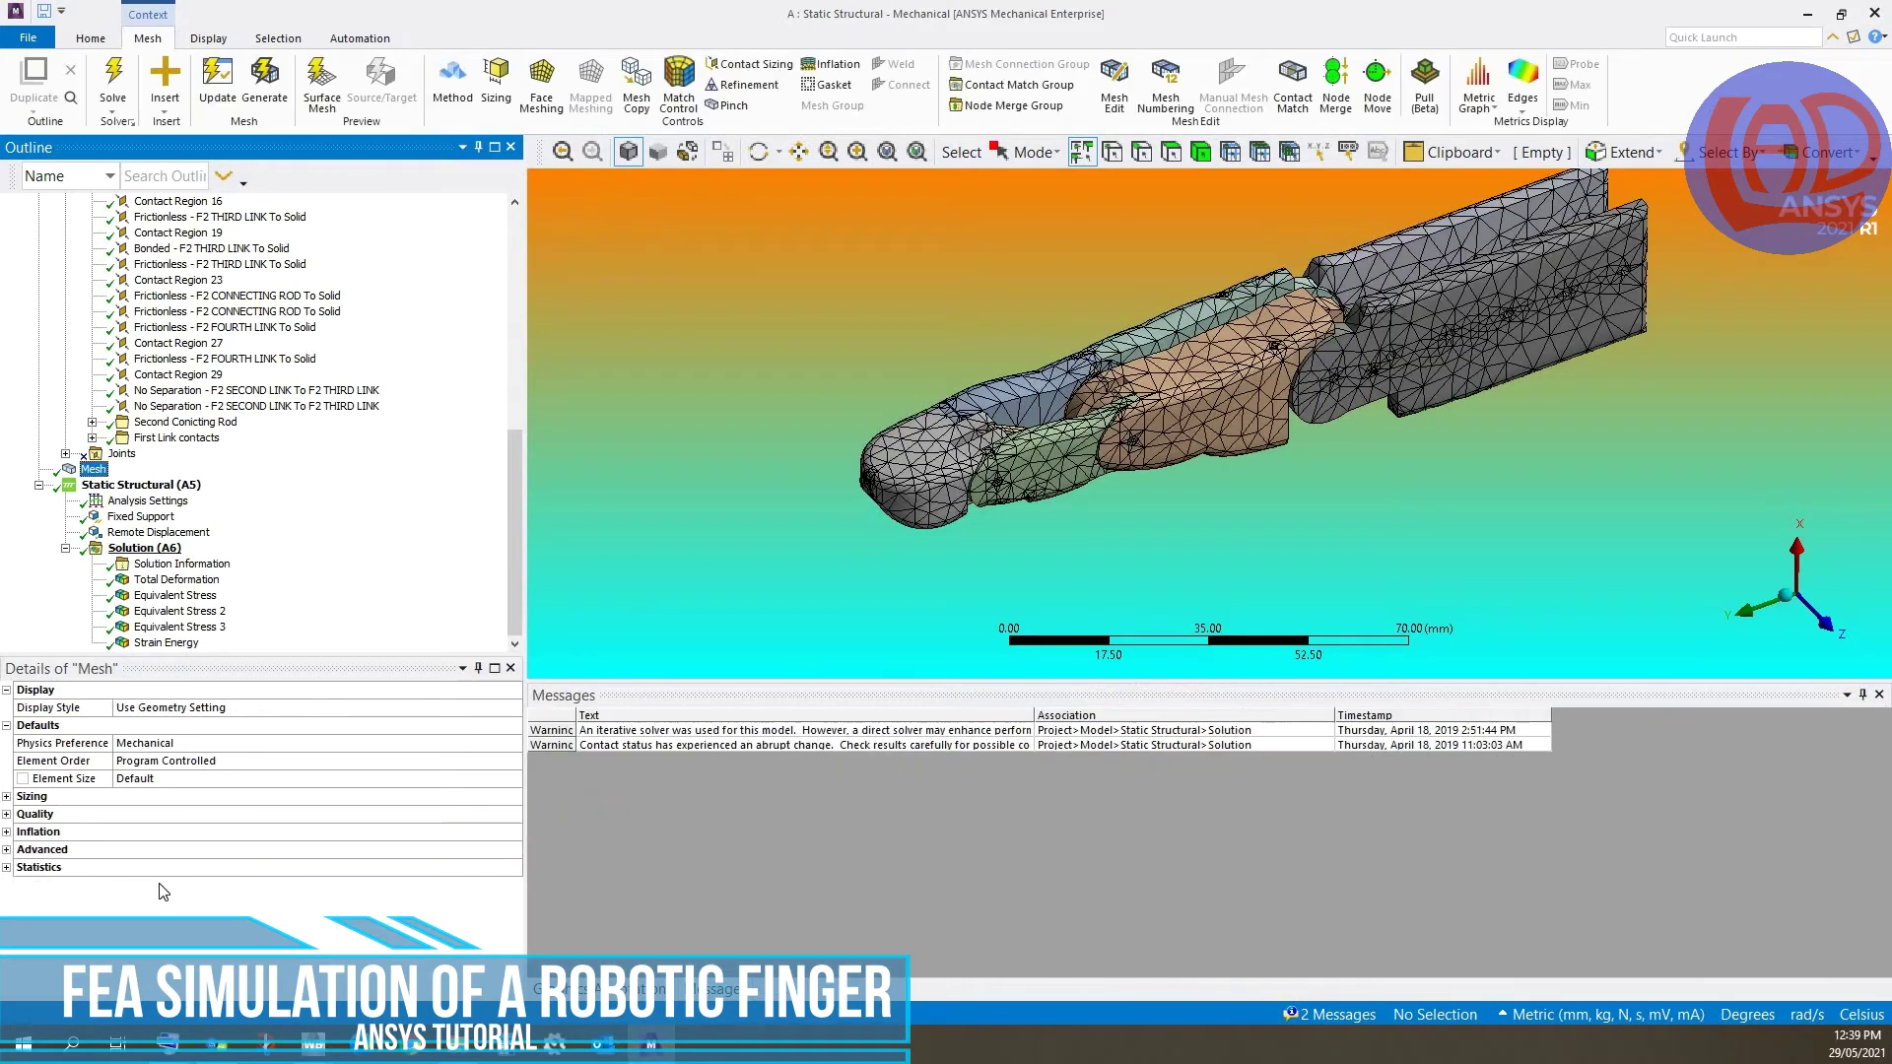
pyautogui.doubleClick(295, 867)
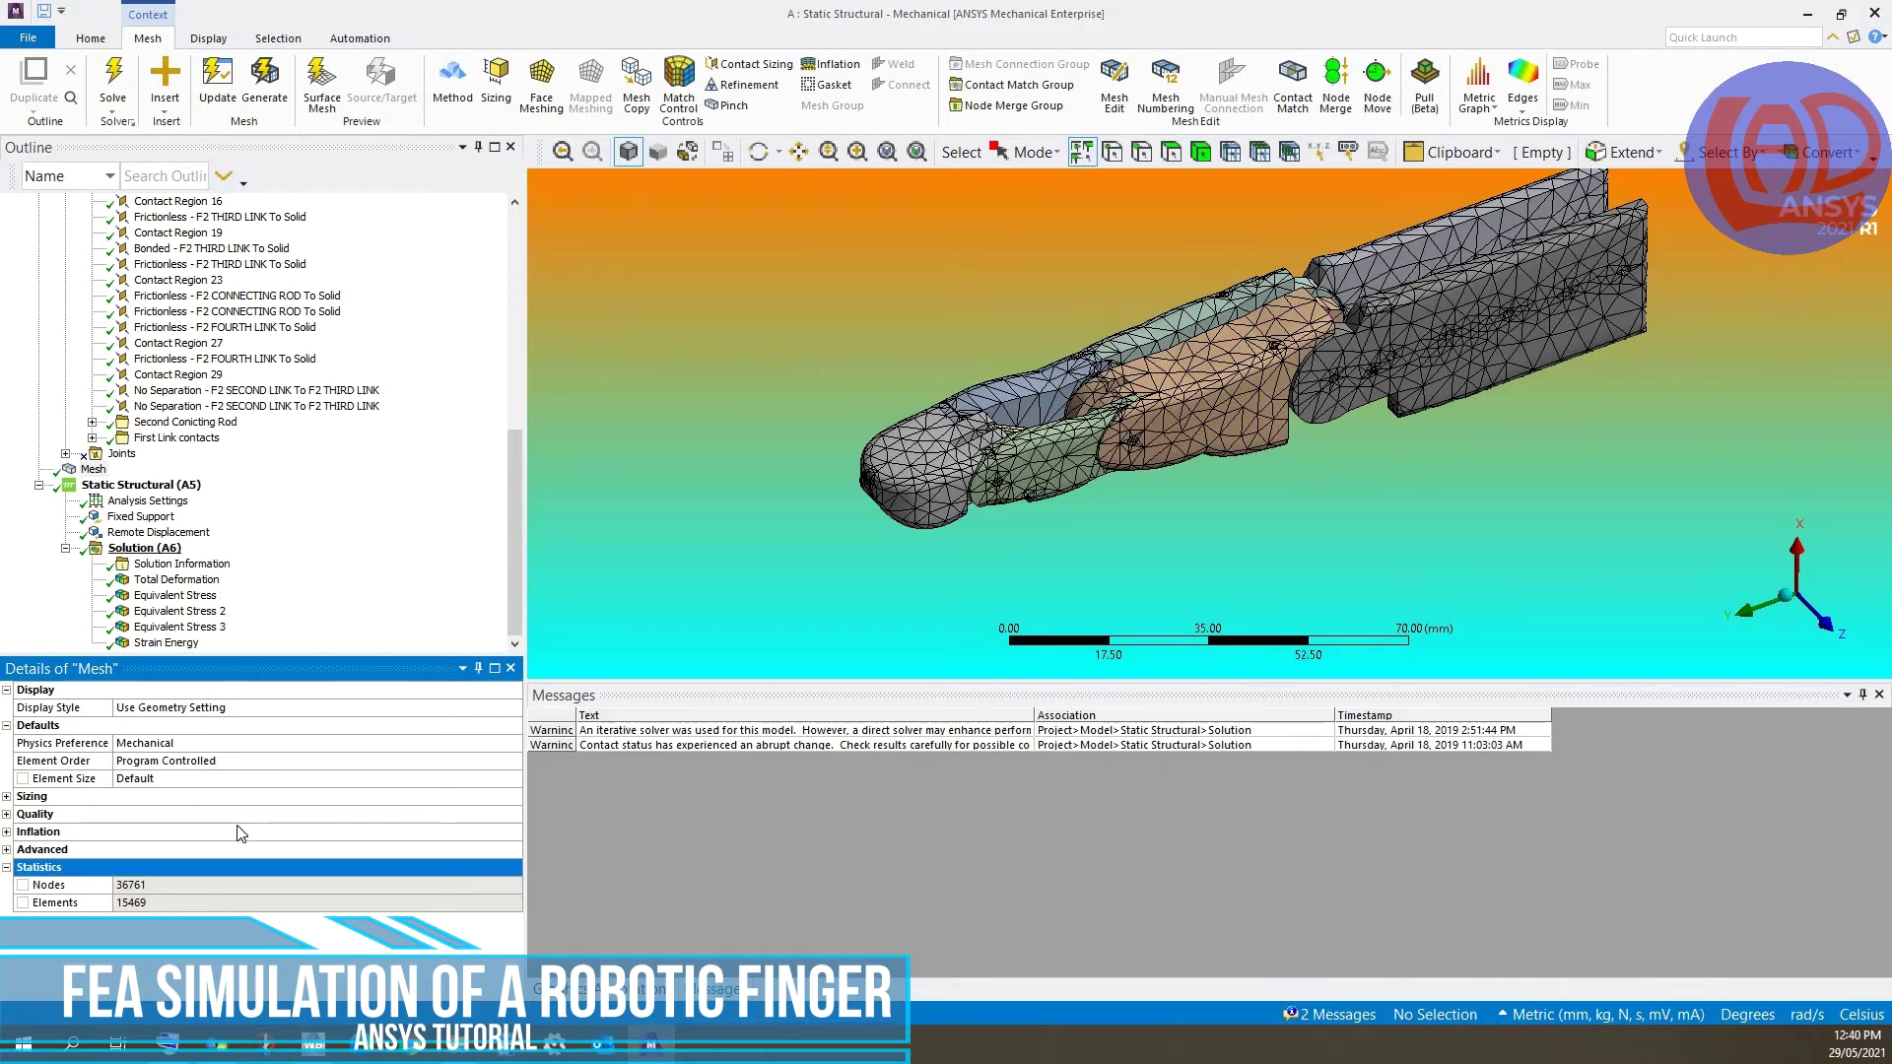
# - Open the linkage finger's Solution and view its Total Deformation result
pyautogui.click(145, 548)
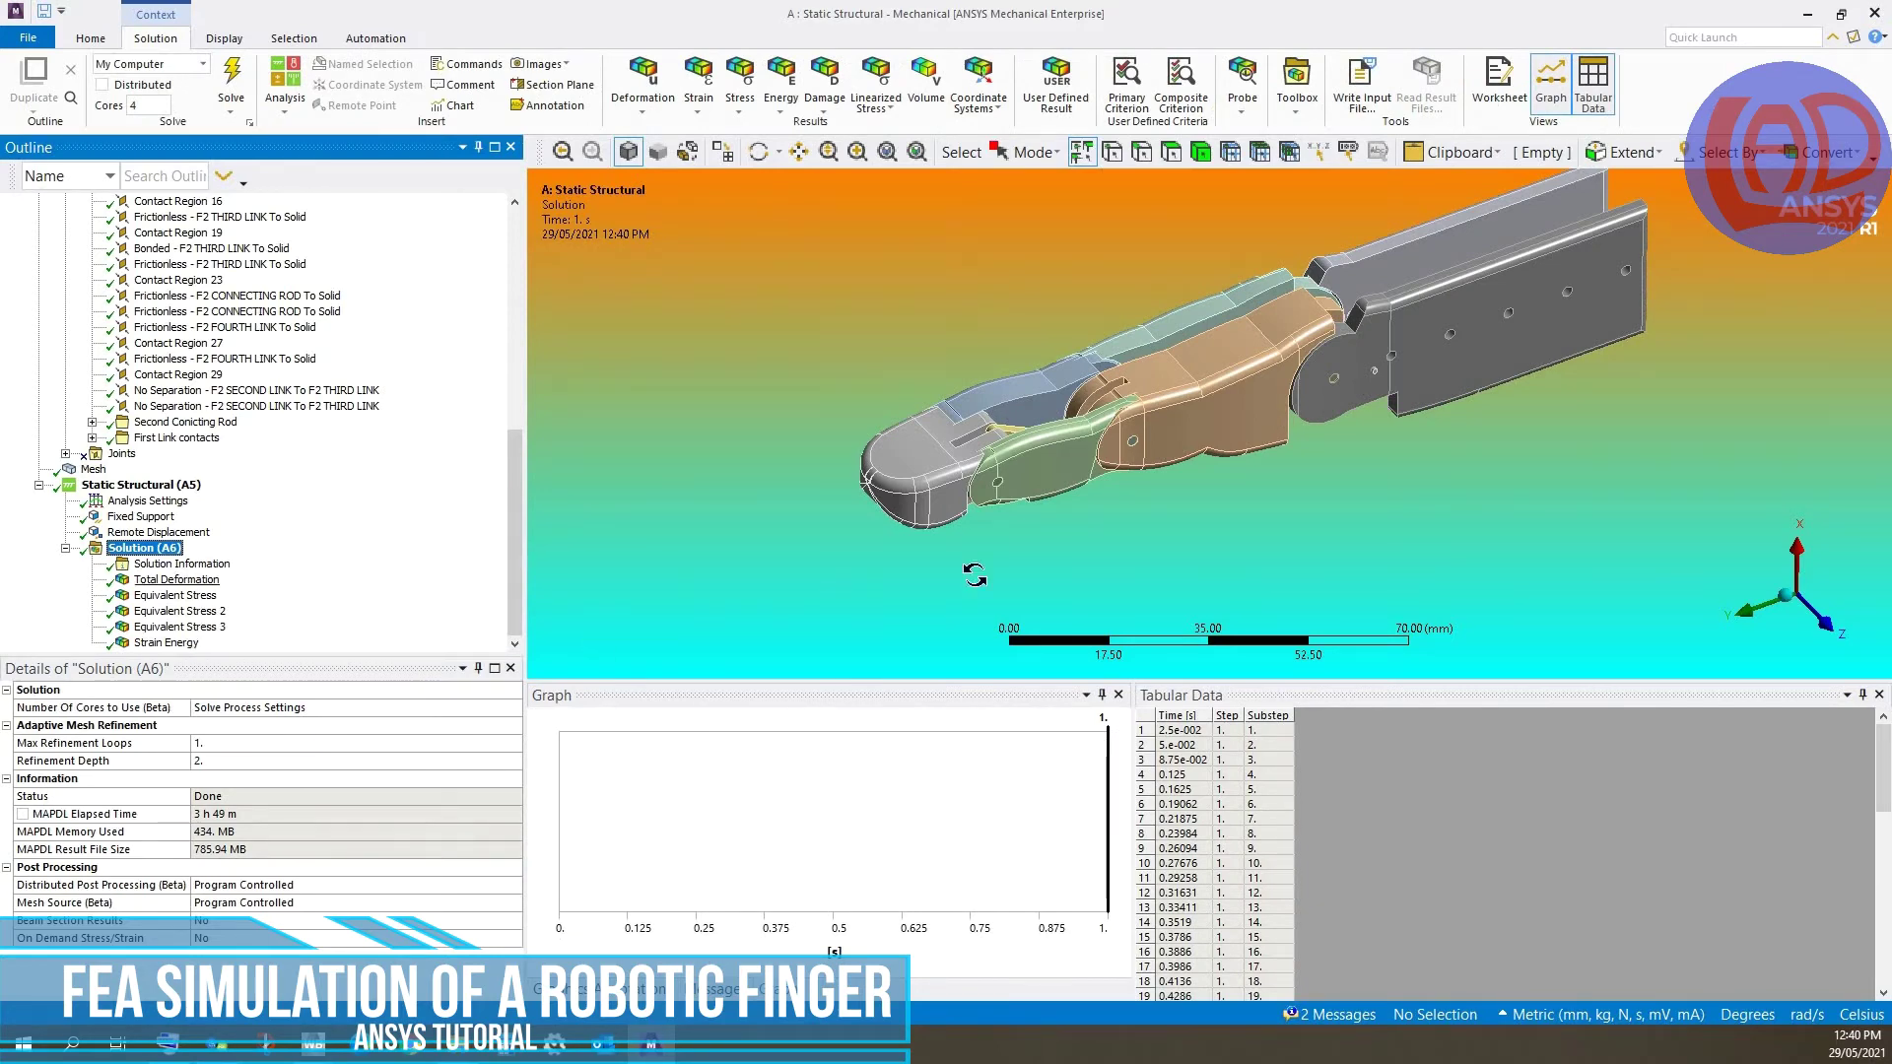
pyautogui.press('Down')
pyautogui.press('Down')
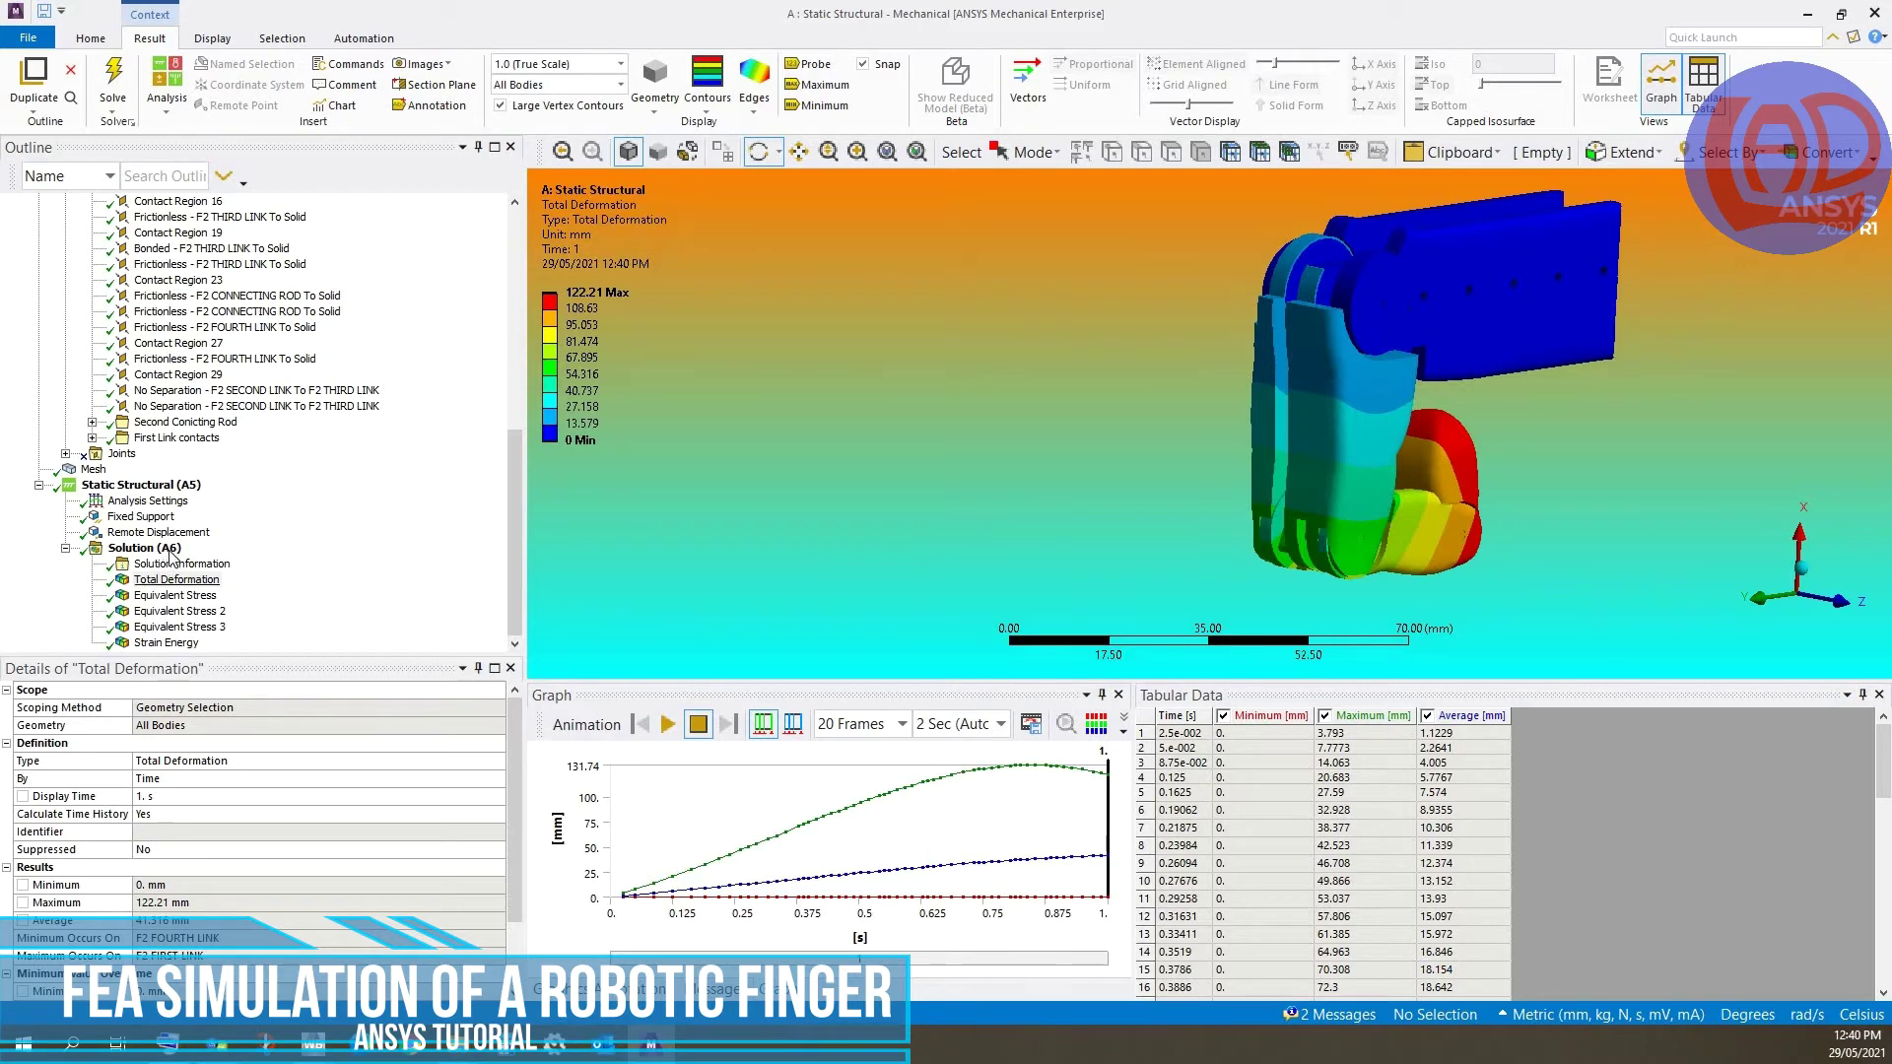
# - Browse the result types that can be inserted under the linkage finger's Solution, including the Stress results
pyautogui.press('Up')
pyautogui.press('Up')
pyautogui.hotkey('shift', 'F10')
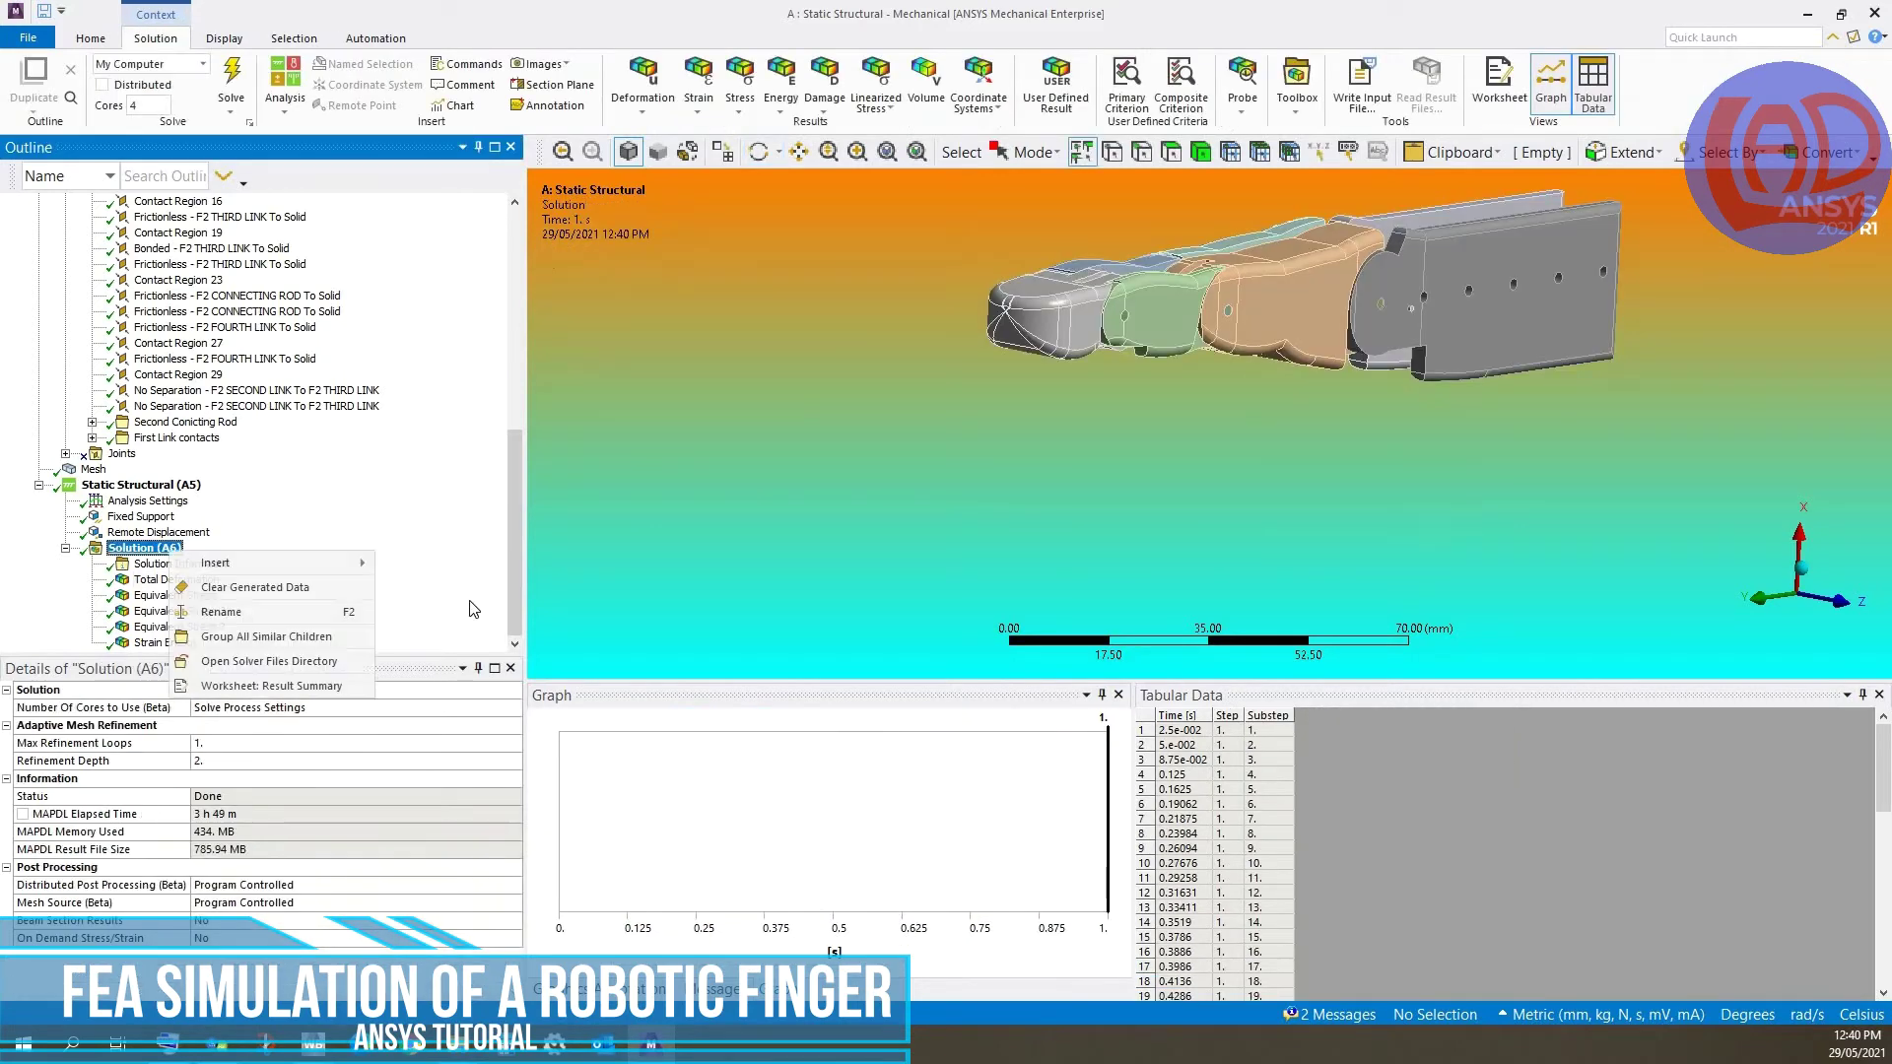
pyautogui.press('Right')
pyautogui.press('Down')
pyautogui.press('Right')
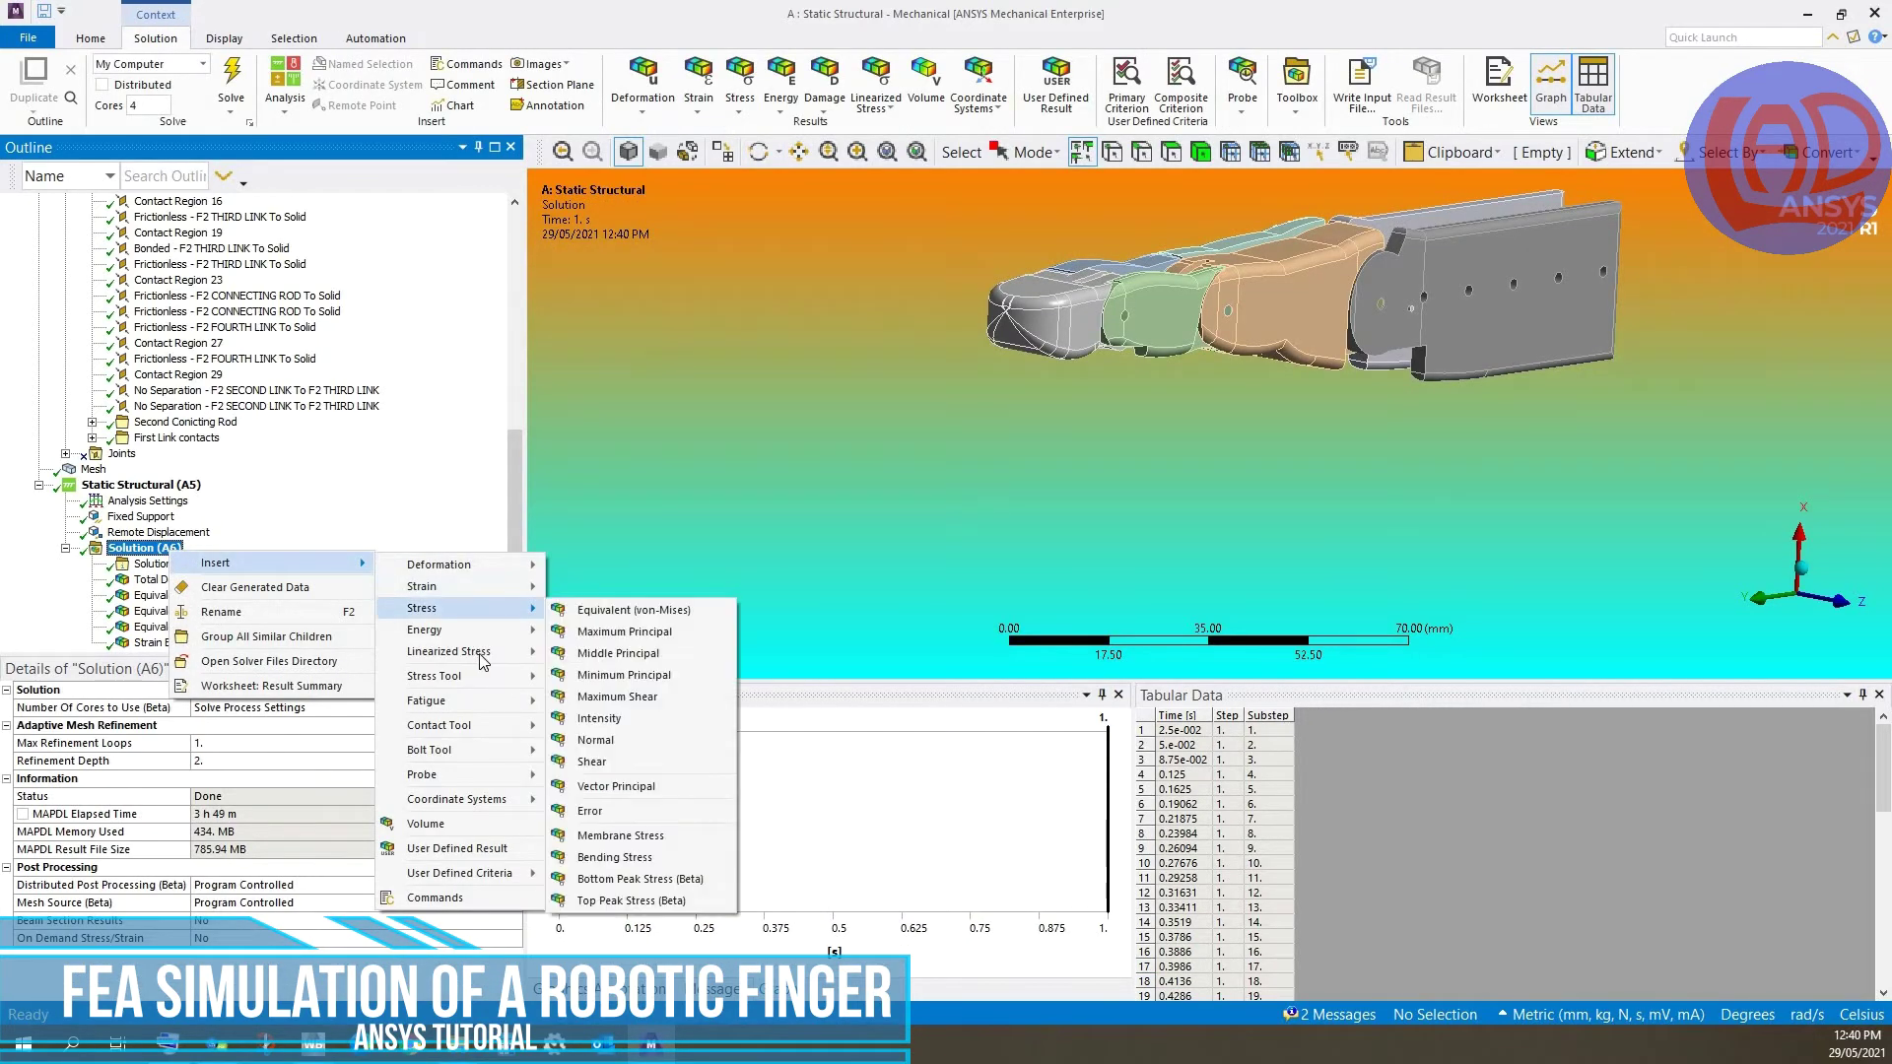
pyautogui.press('Right')
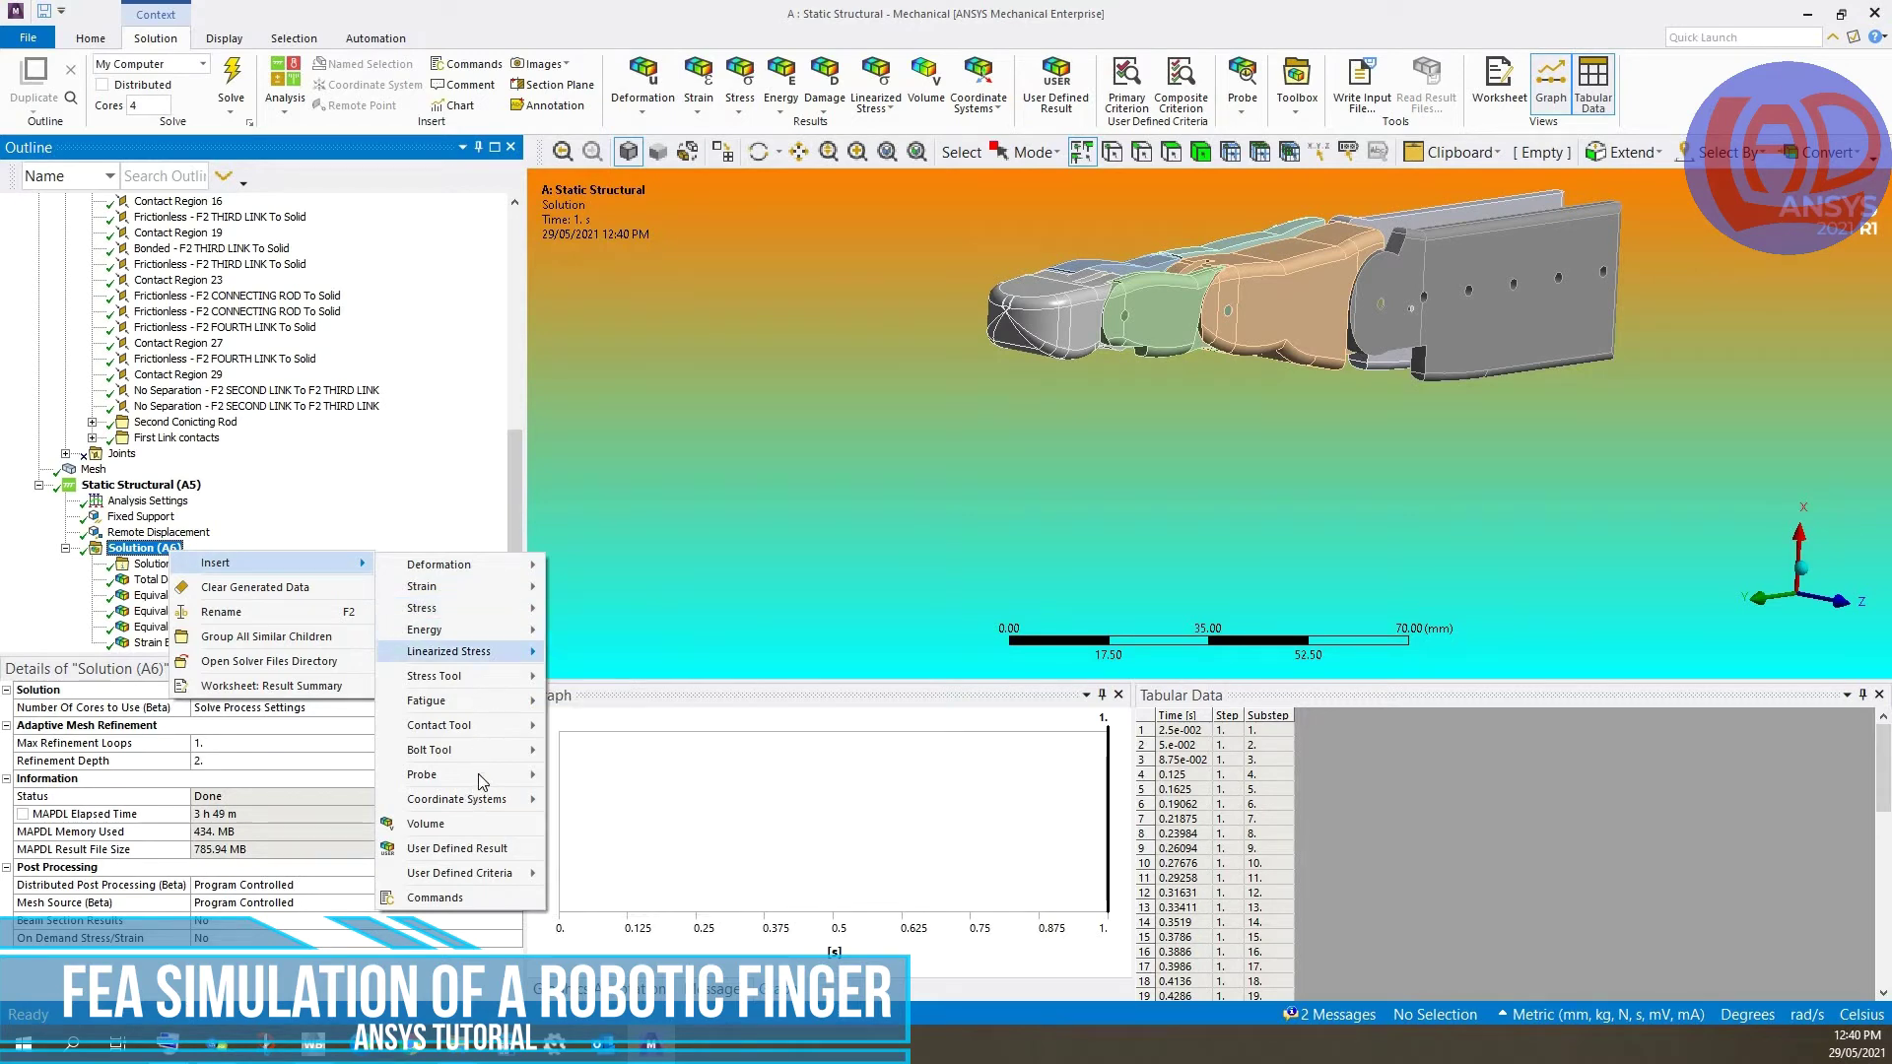
pyautogui.press('Down')
pyautogui.press('Down')
pyautogui.press('Down')
pyautogui.press('Down')
pyautogui.press('Down')
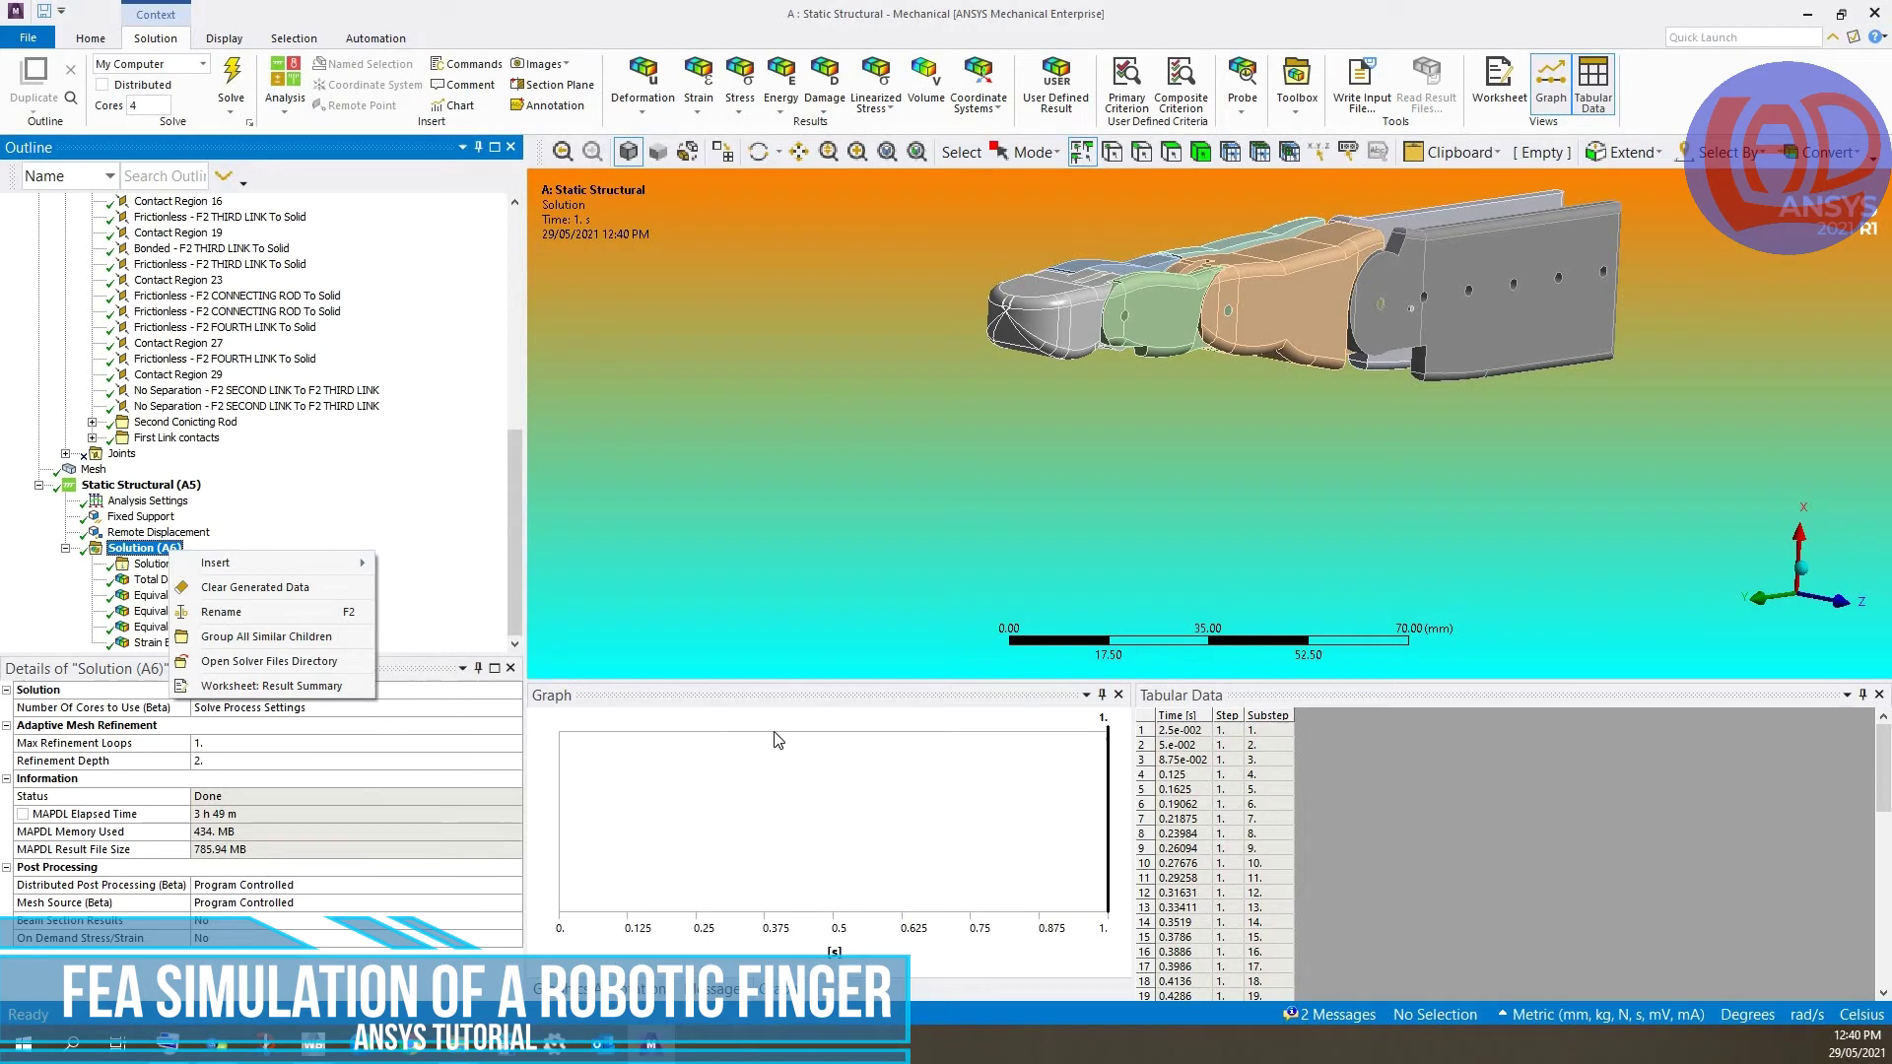
pyautogui.press('Escape')
# - Return to the linkage finger's Total Deformation result and examine its animated bending motion from different angles
pyautogui.press('Down')
pyautogui.press('Down')
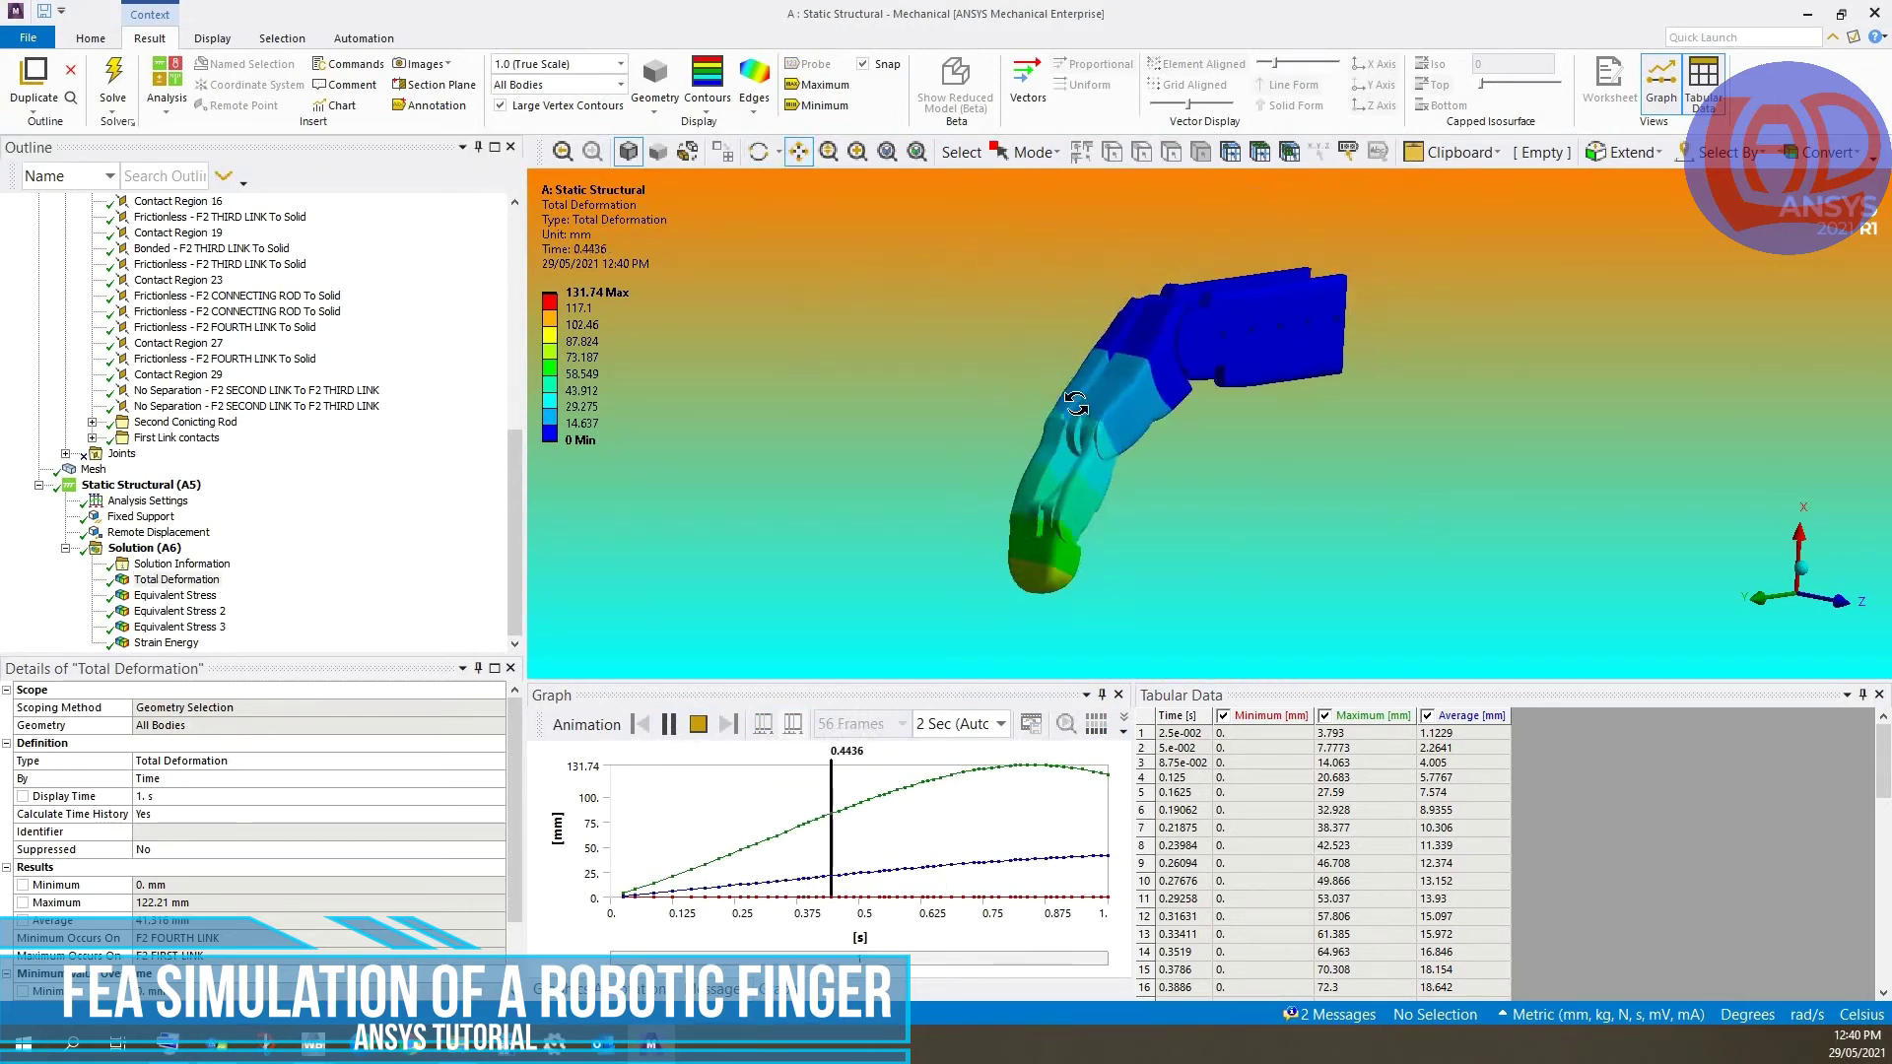
pyautogui.moveTo(1380, 444); pyautogui.dragTo(1038, 506, button='middle')
pyautogui.moveTo(1828, 527); pyautogui.dragTo(1488, 589)
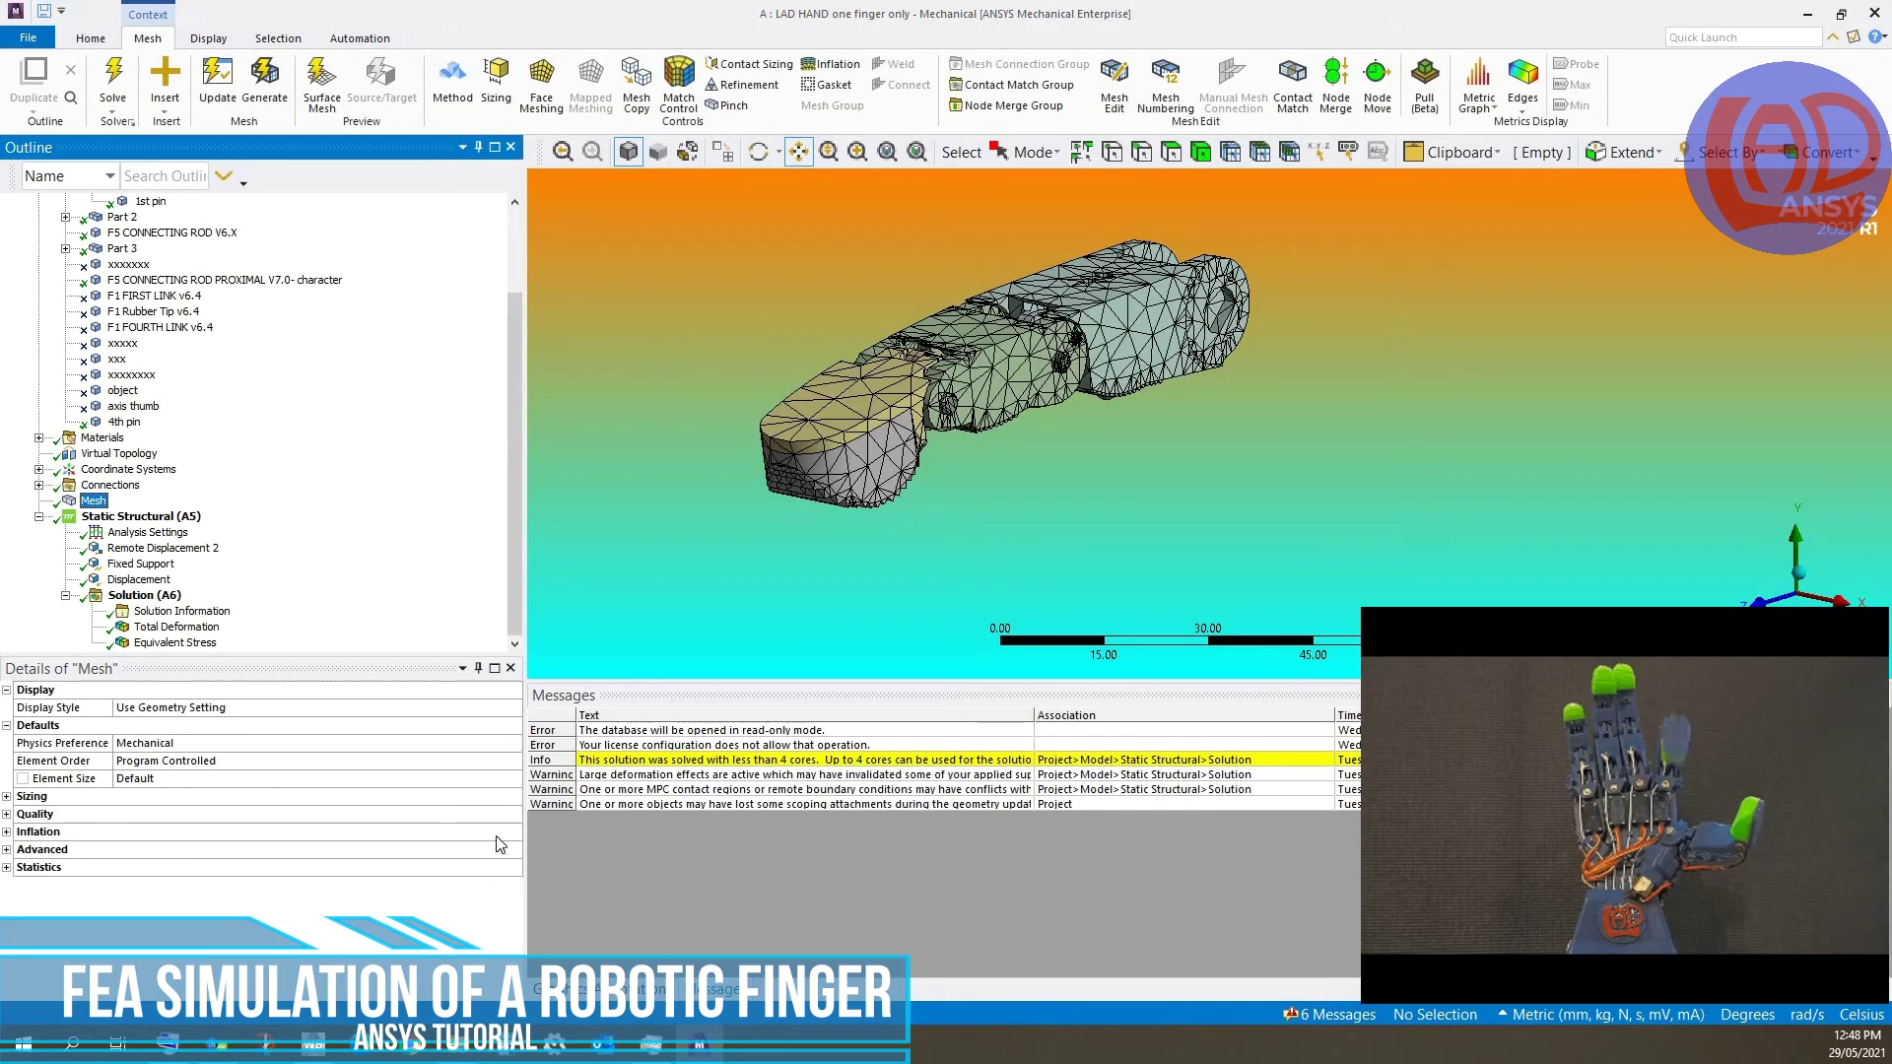
# - Expand the mesh statistics of the LAD HAND one finger model and inspect the meshed finger
pyautogui.doubleClick(256, 867)
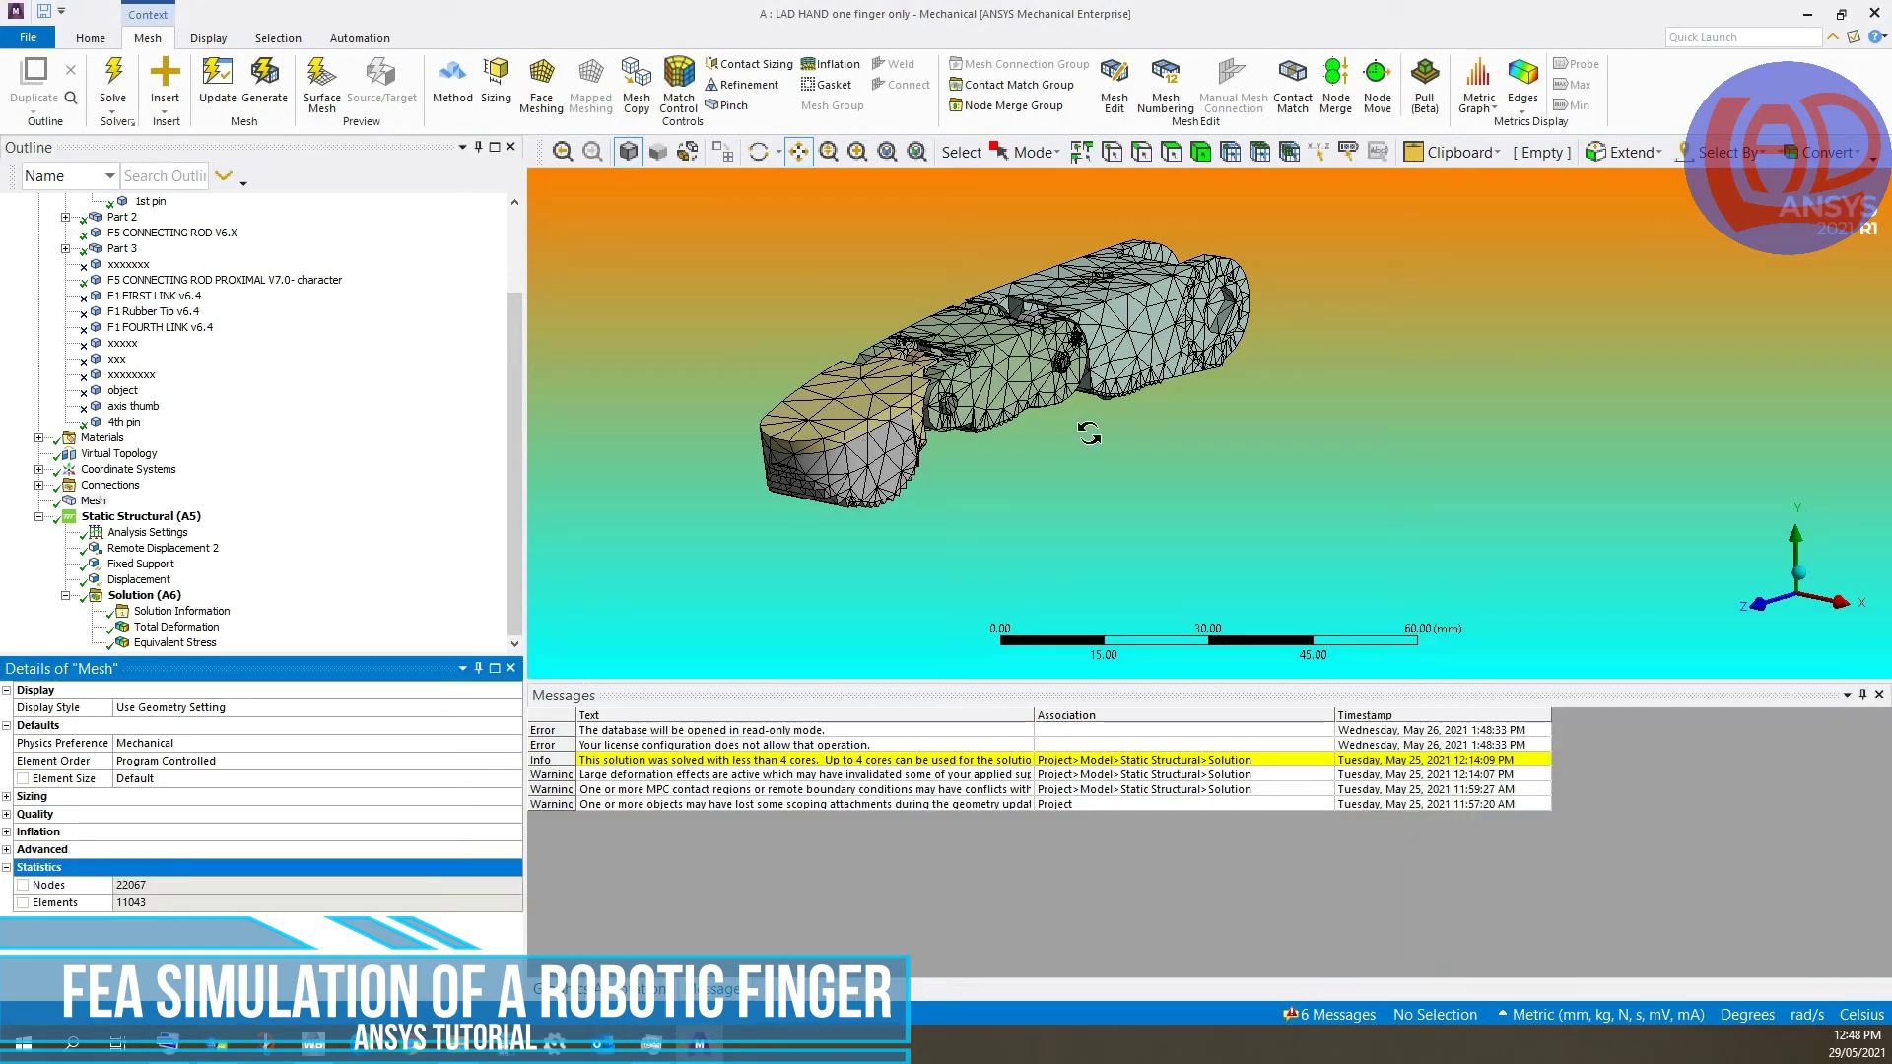
pyautogui.moveTo(1133, 431); pyautogui.dragTo(155, 539, button='middle')
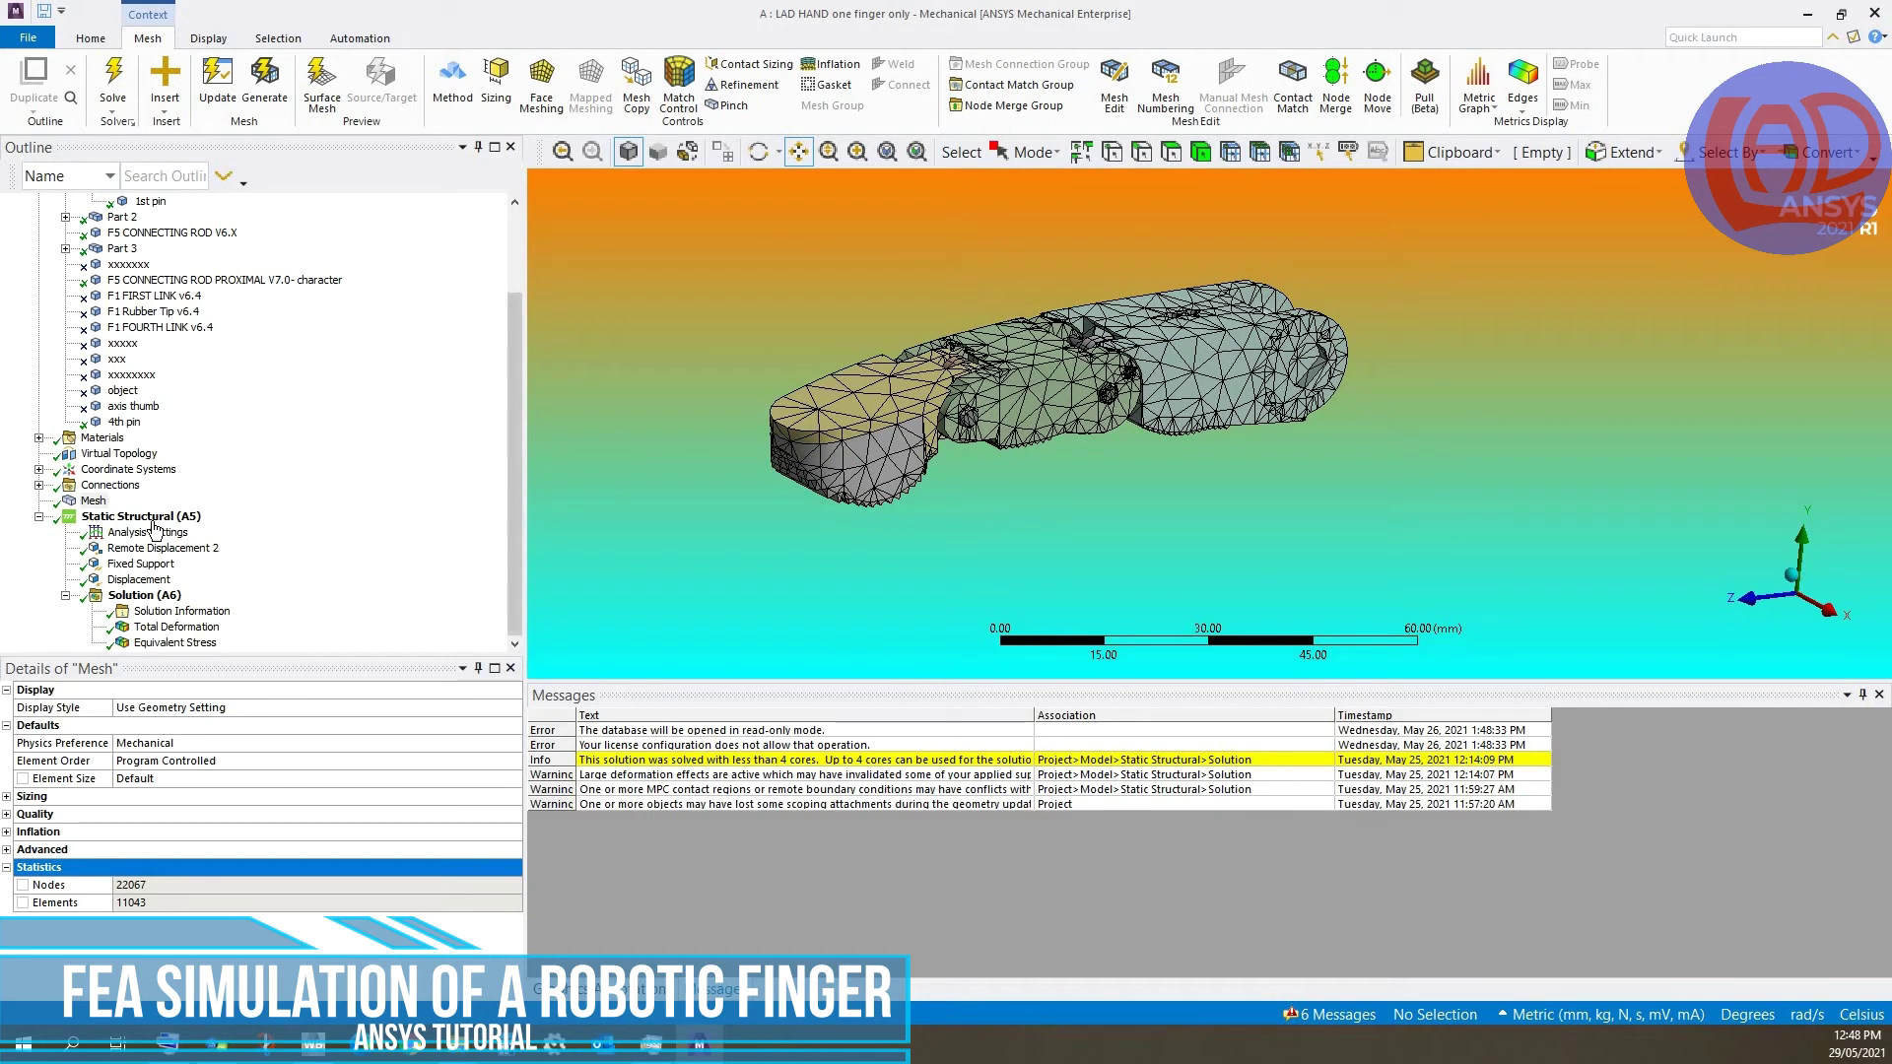
# - Review the single finger's boundary conditions and their faces: Remote Displacement 2, Fixed Support and Displacement
pyautogui.click(148, 518)
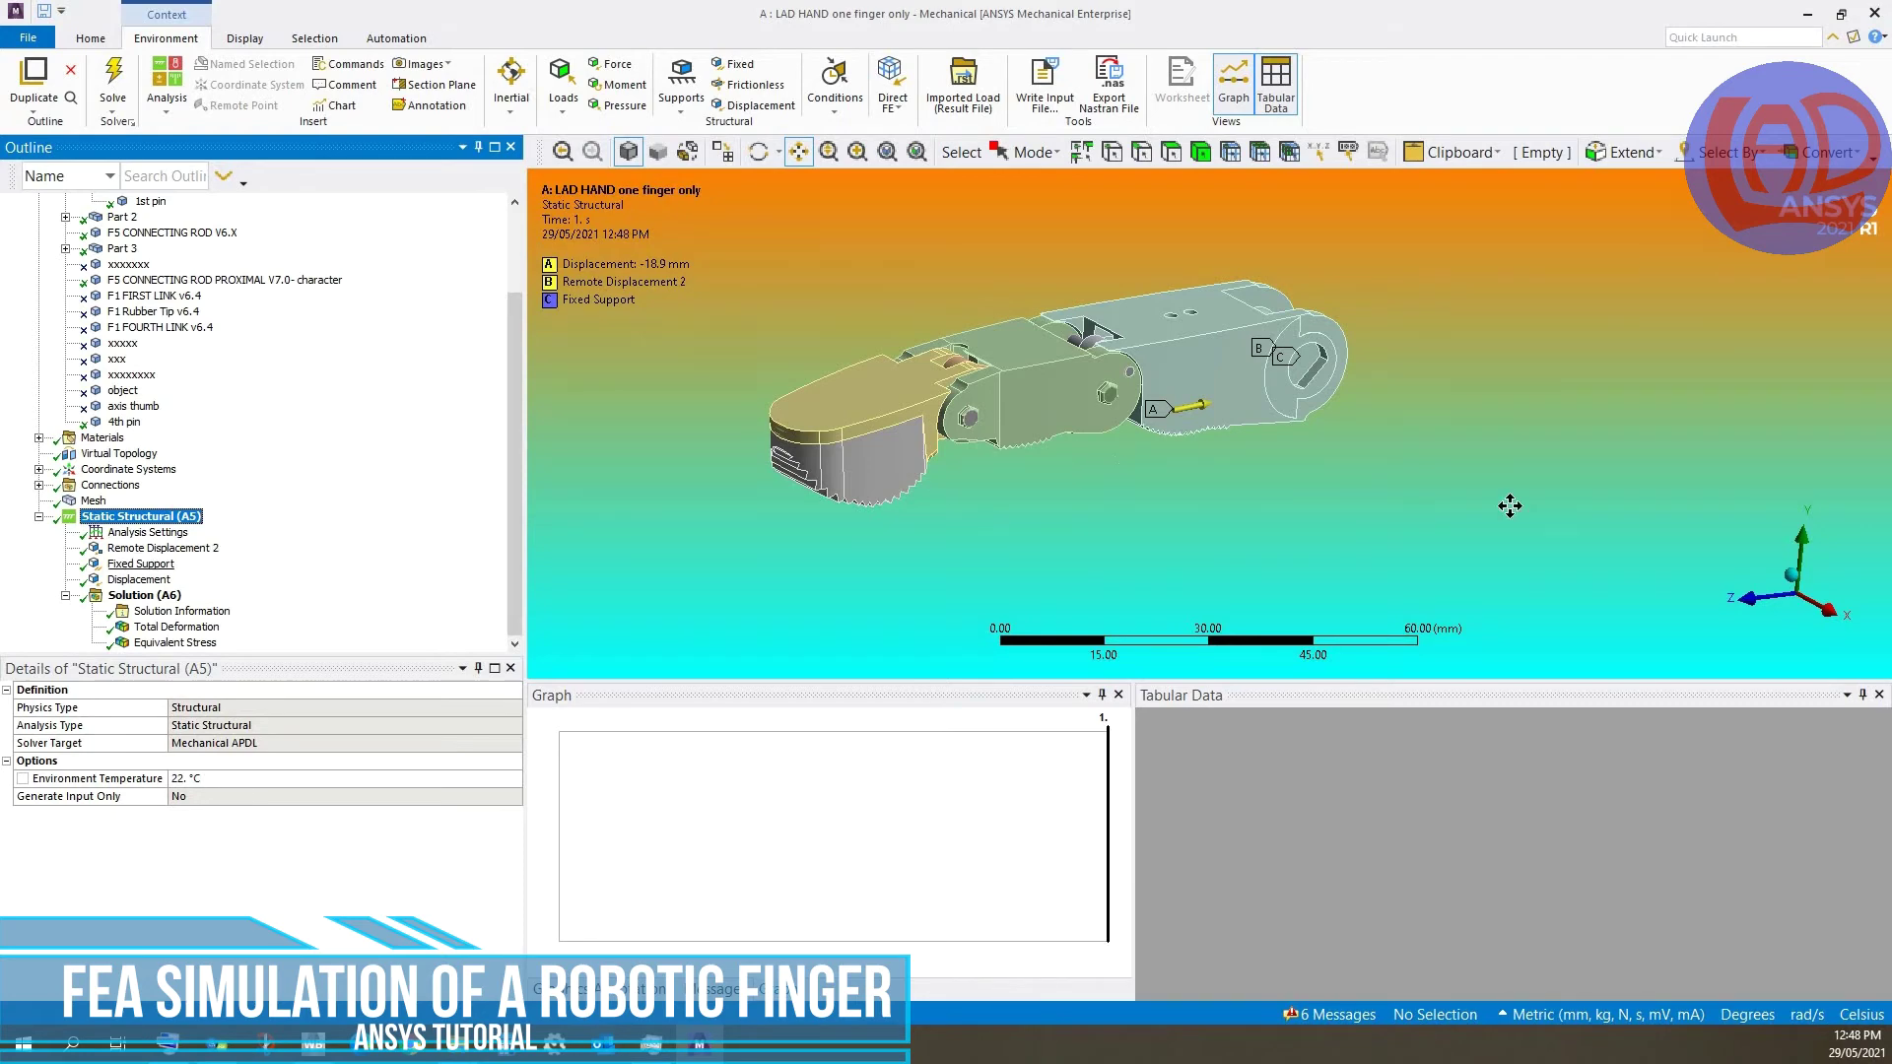
pyautogui.click(160, 548)
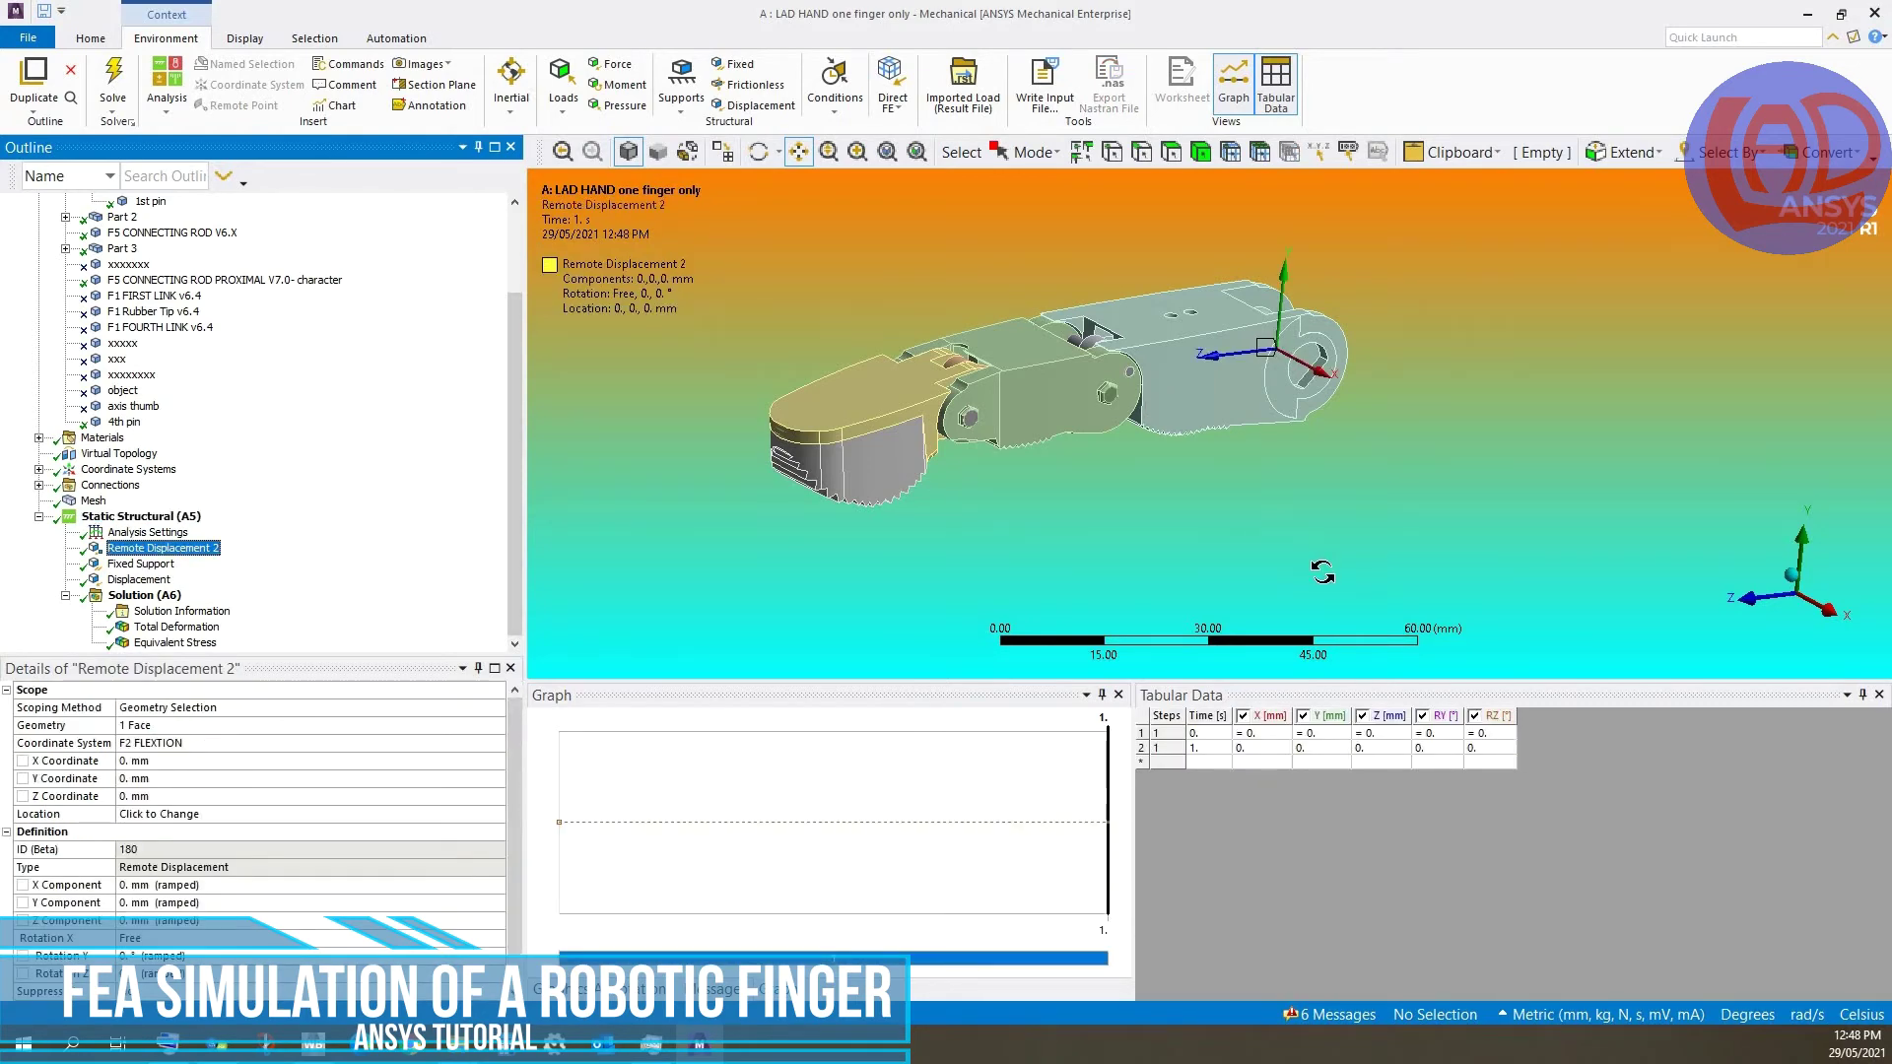
pyautogui.moveTo(1322, 571); pyautogui.dragTo(1326, 495, button='middle')
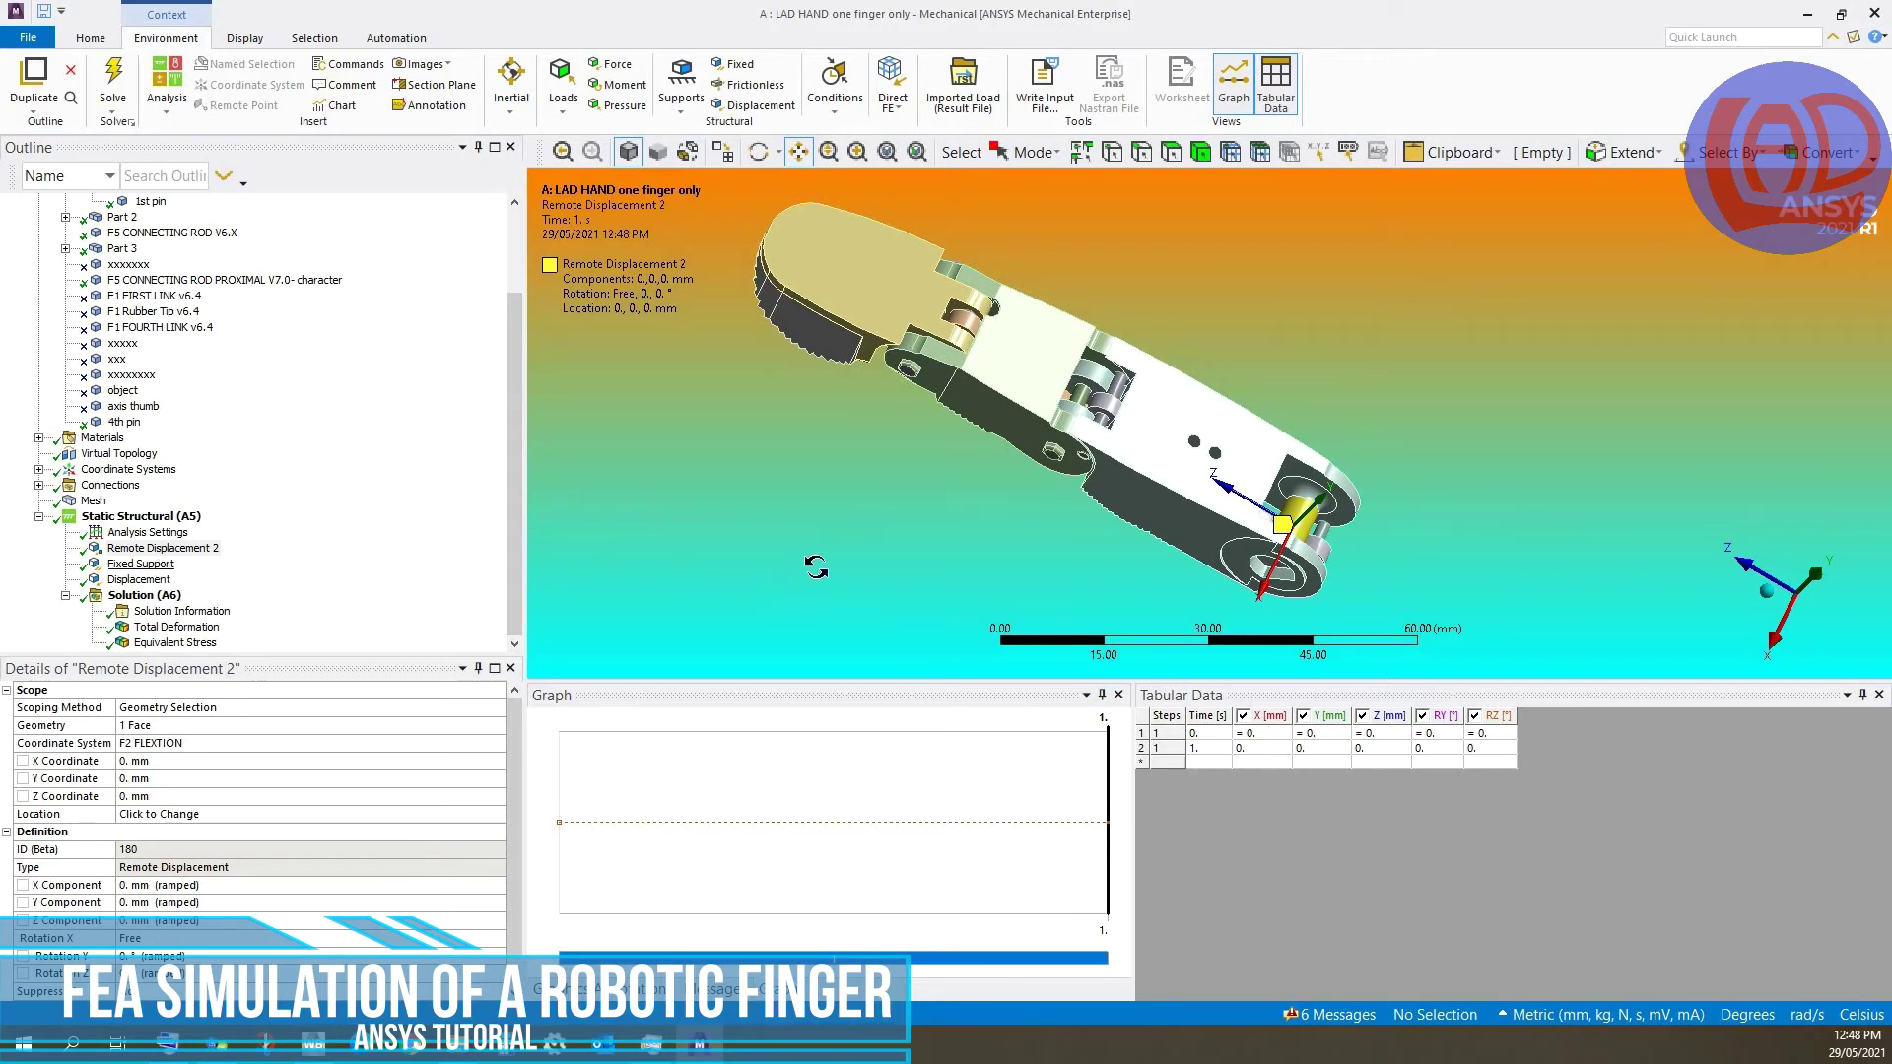
pyautogui.press('Down')
pyautogui.moveTo(797, 456); pyautogui.dragTo(1336, 399, button='middle')
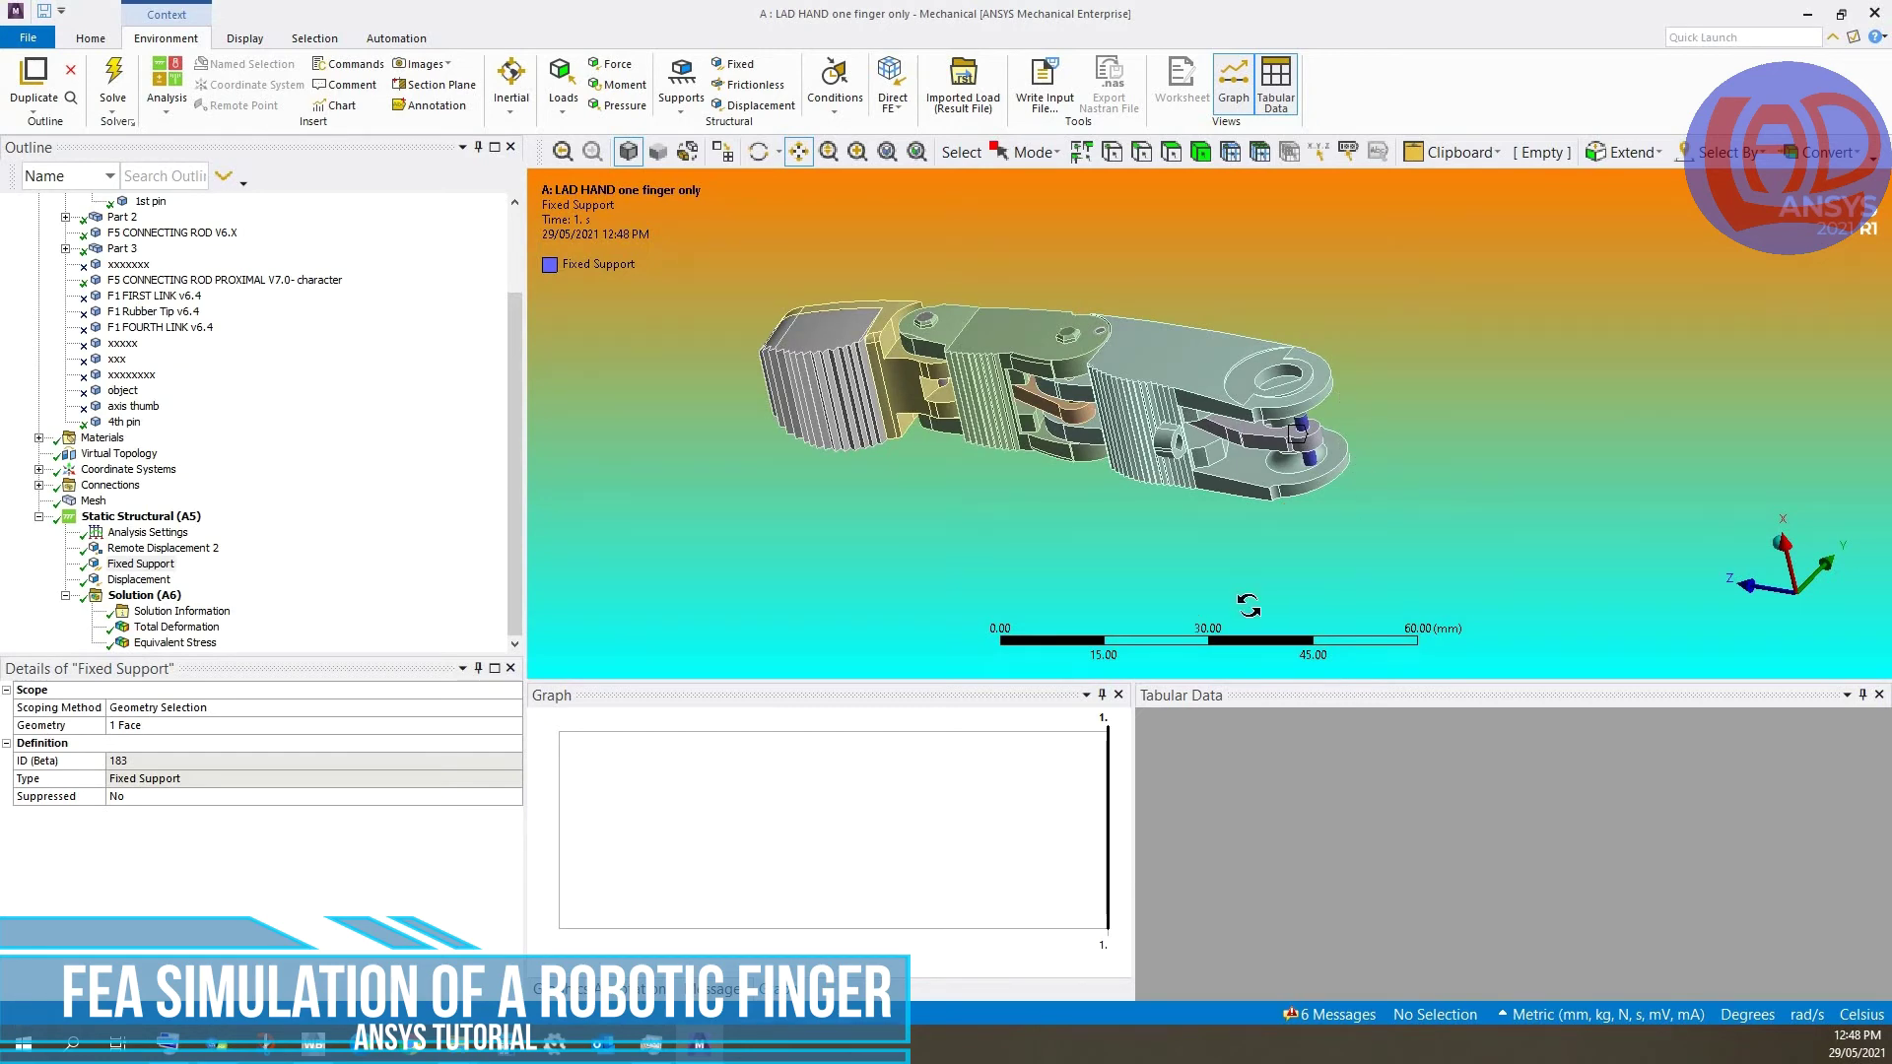
pyautogui.moveTo(1203, 497); pyautogui.dragTo(1287, 552, button='middle')
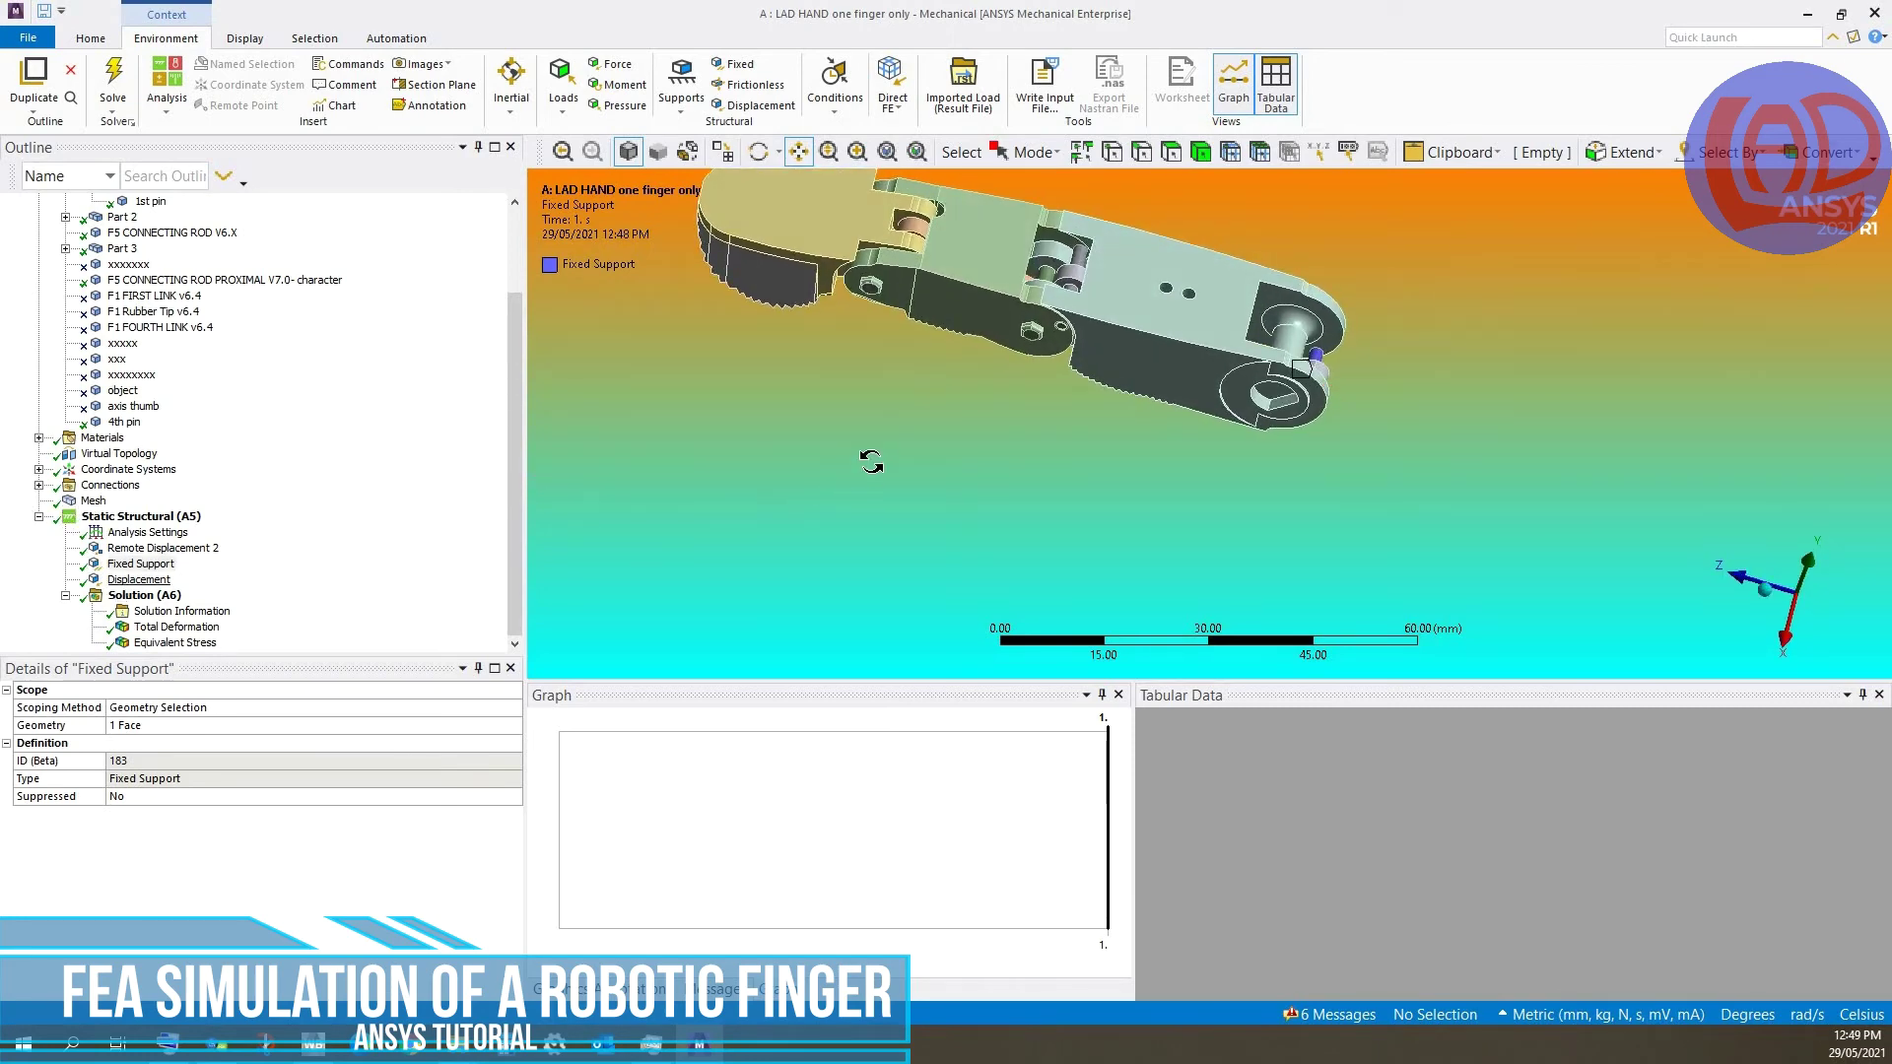
pyautogui.click(139, 580)
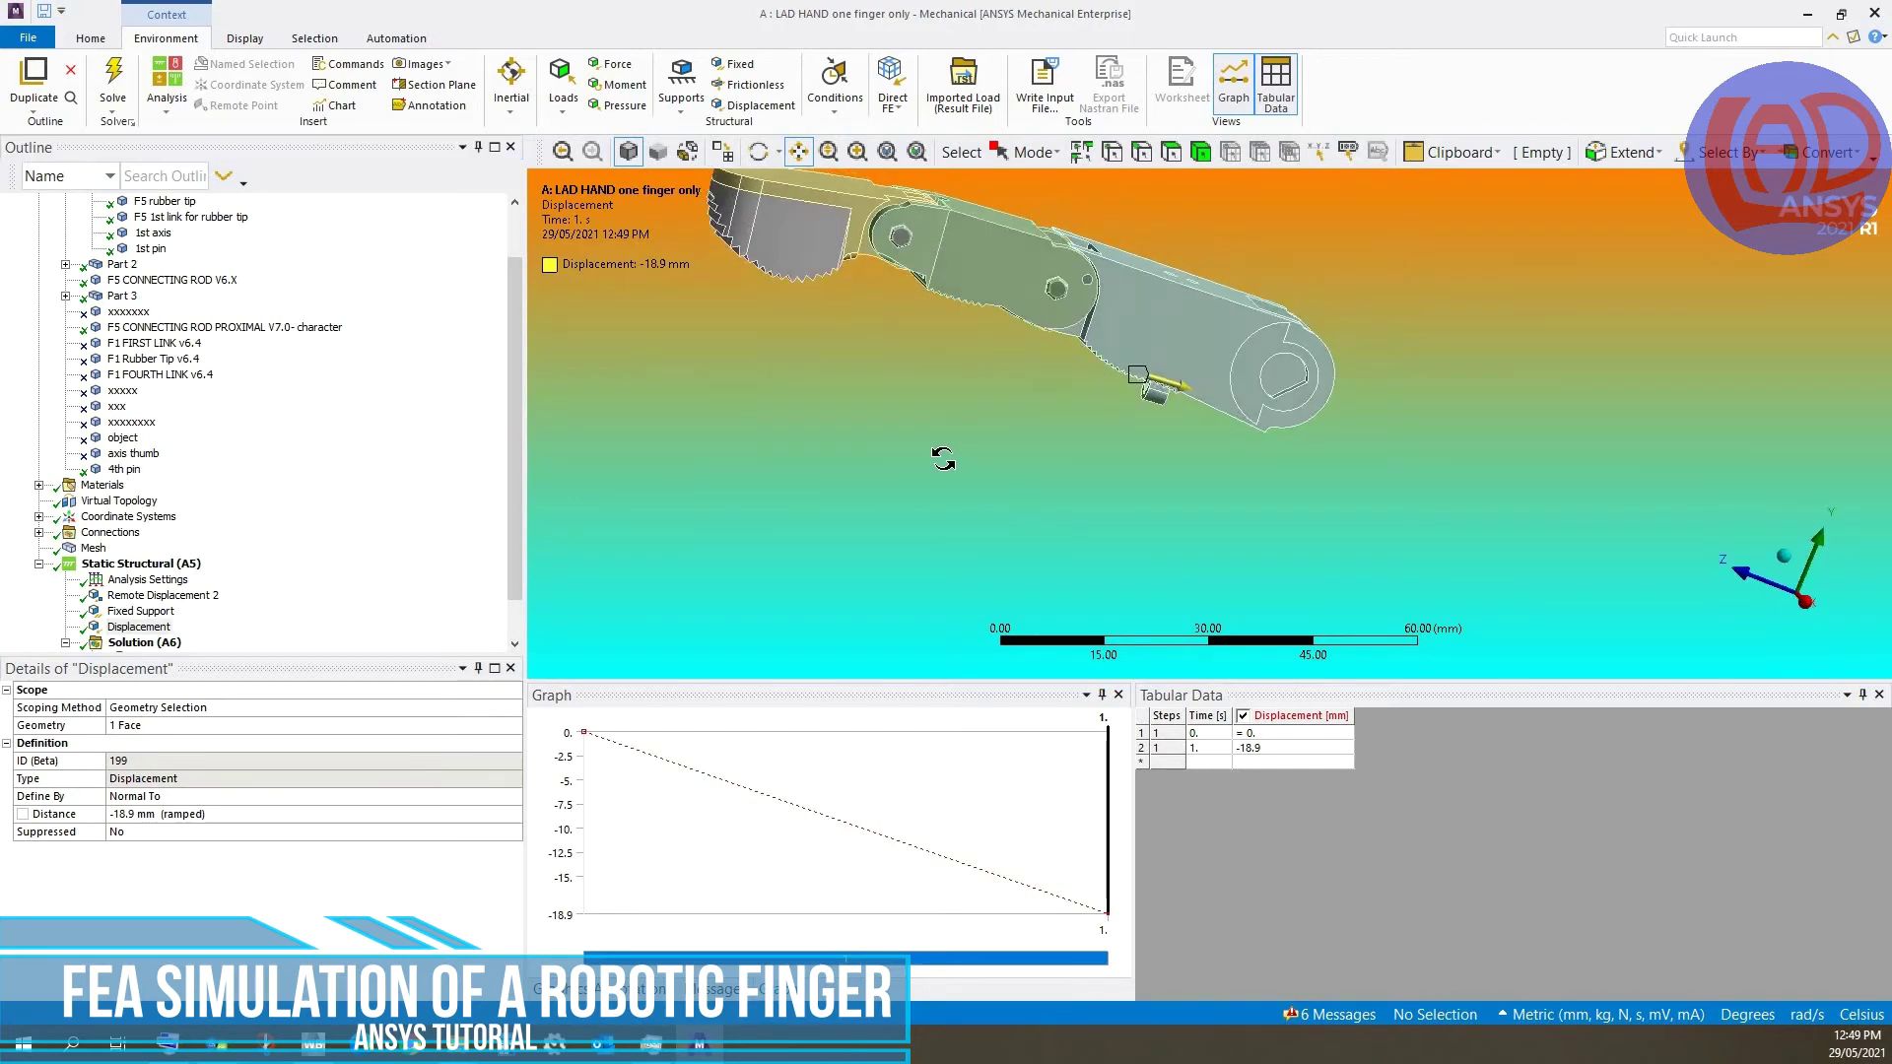
pyautogui.moveTo(943, 458); pyautogui.dragTo(1495, 352, button='middle')
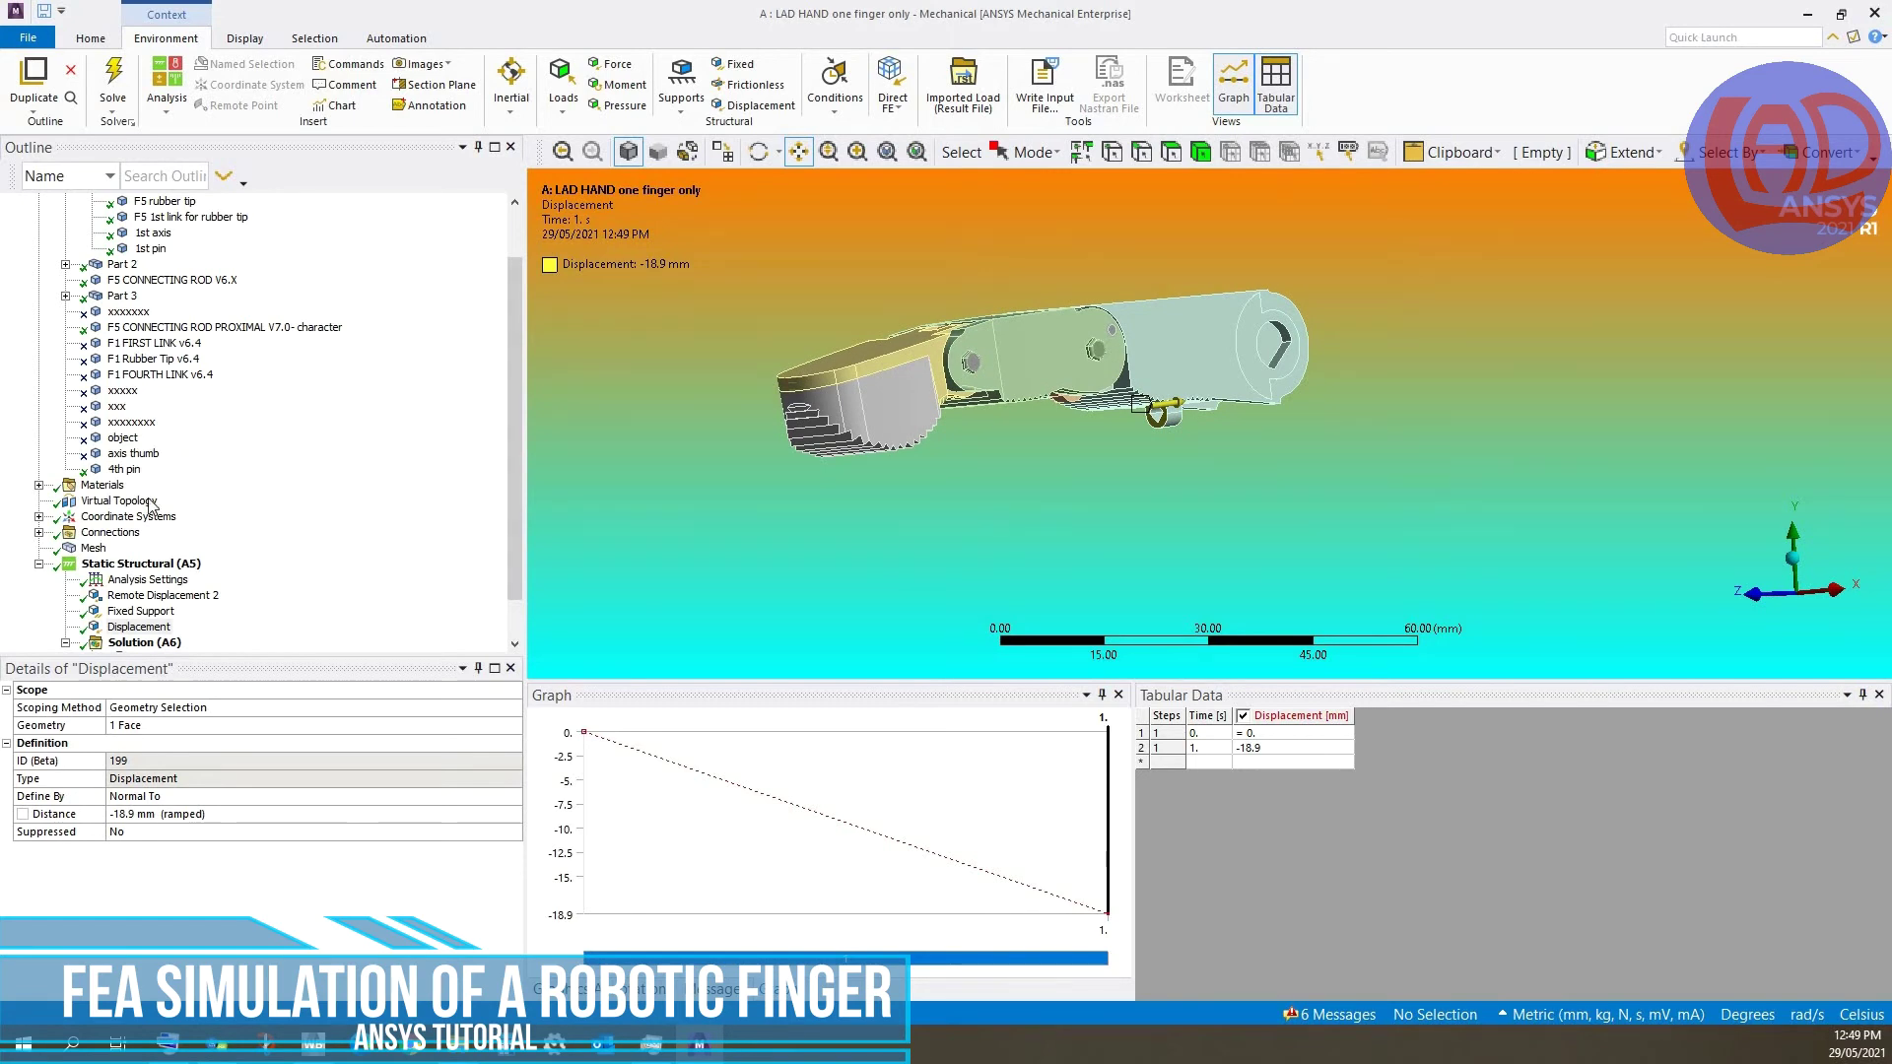
# - Review the single finger's Analysis Settings and the solve information in its Solution details
pyautogui.scroll(-1, 151, 506)
pyautogui.click(143, 533)
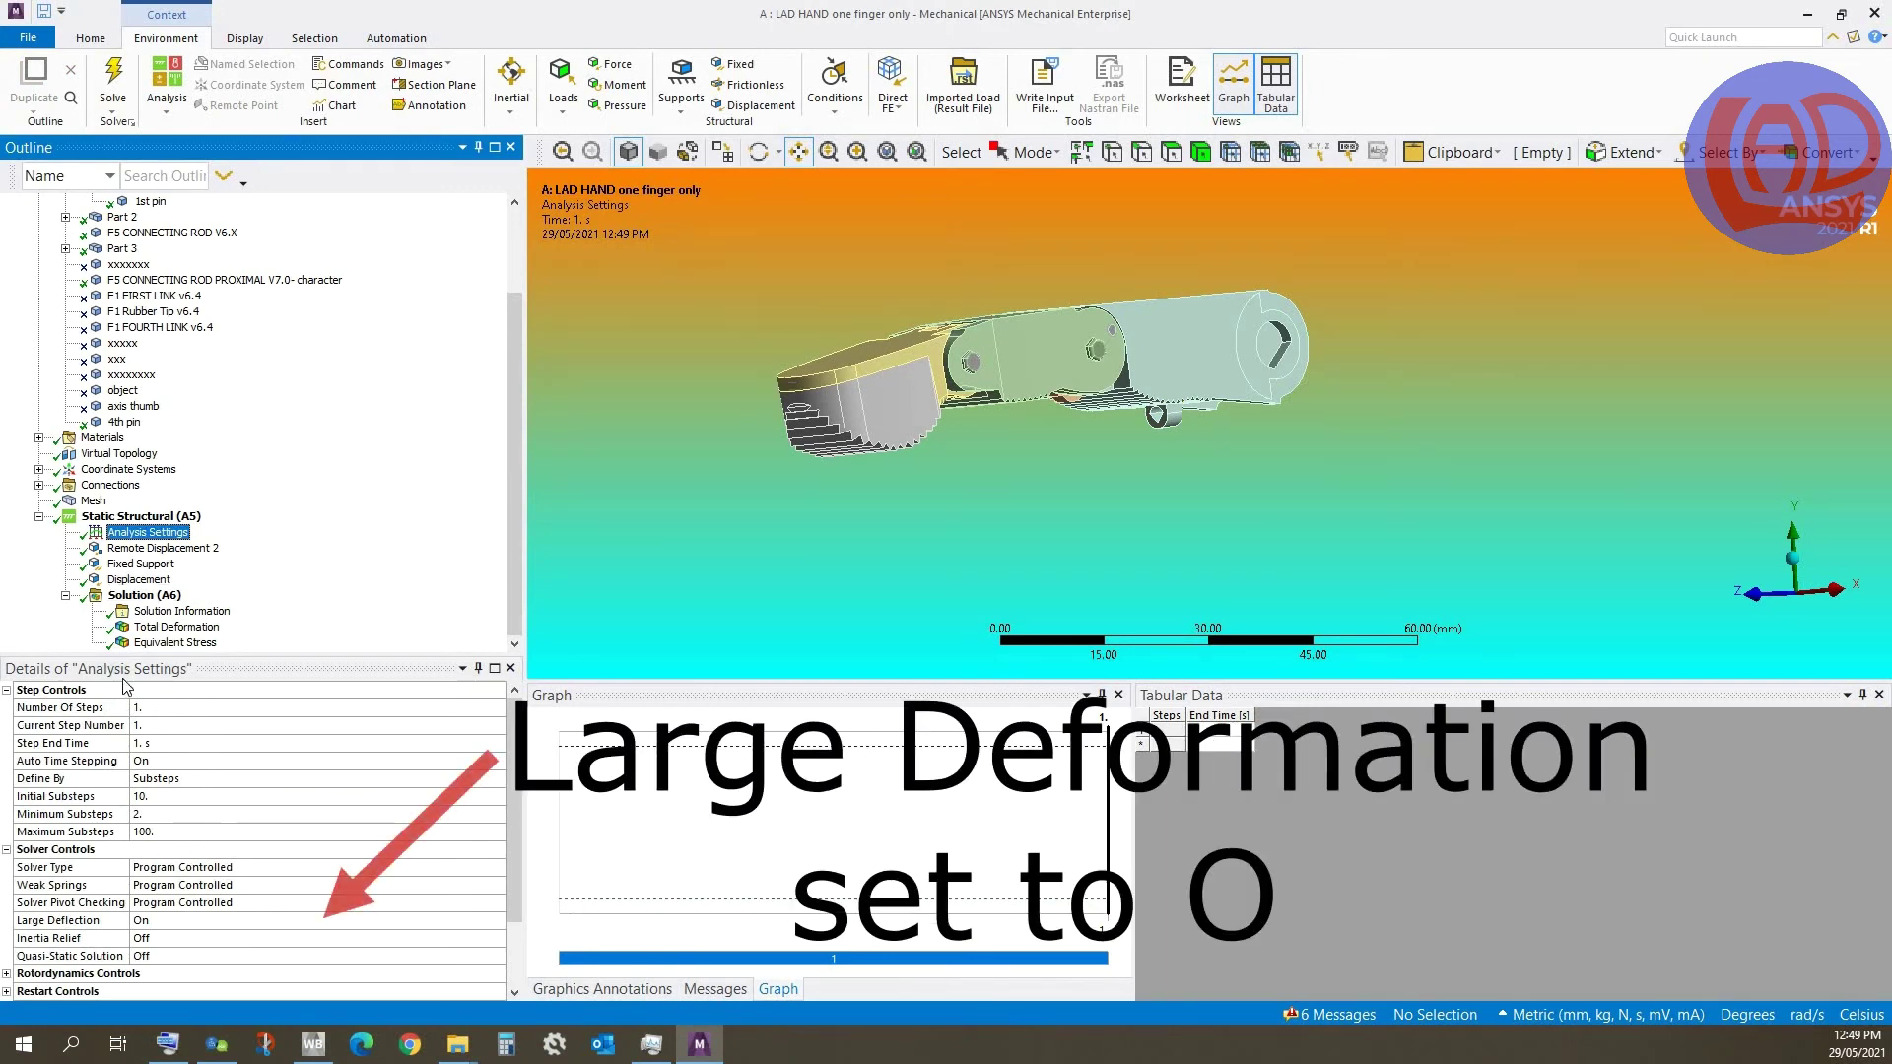
pyautogui.click(137, 599)
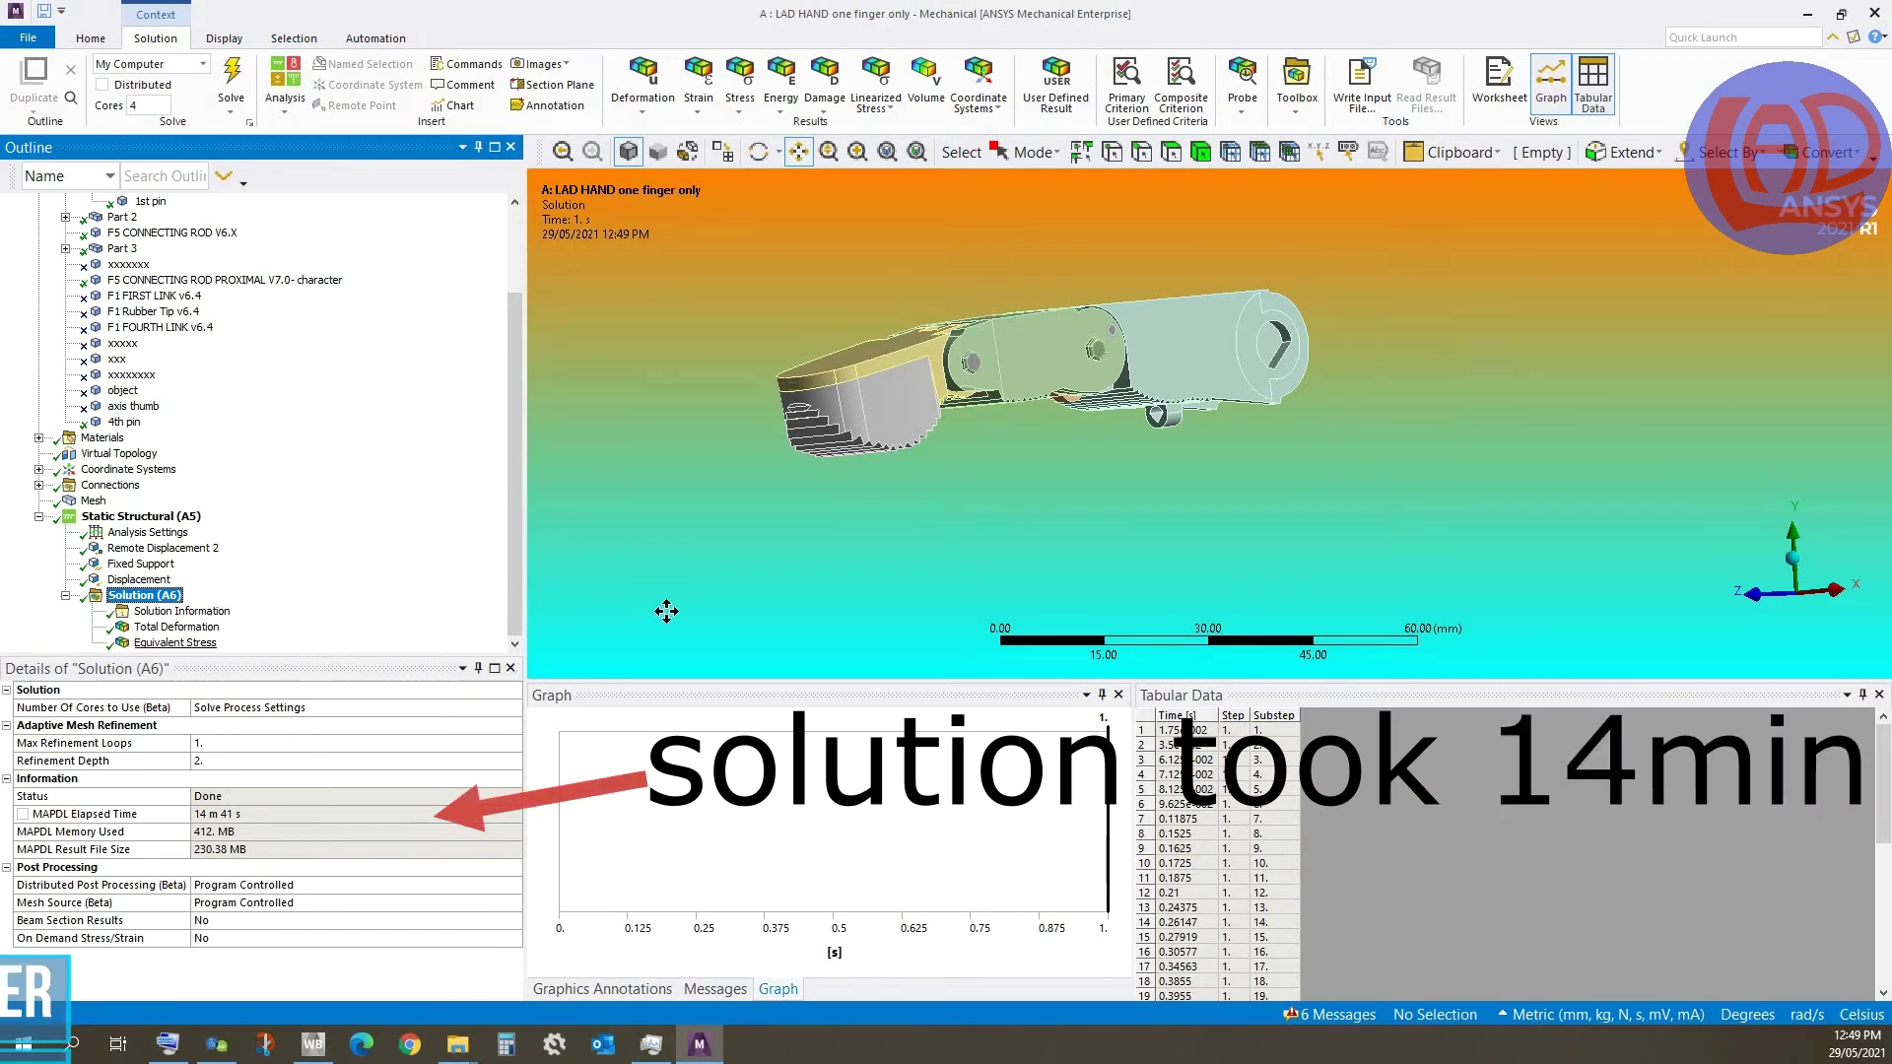
# - Open the single finger's Total Deformation result and examine the animated bending against the undeformed wireframe
pyautogui.click(179, 627)
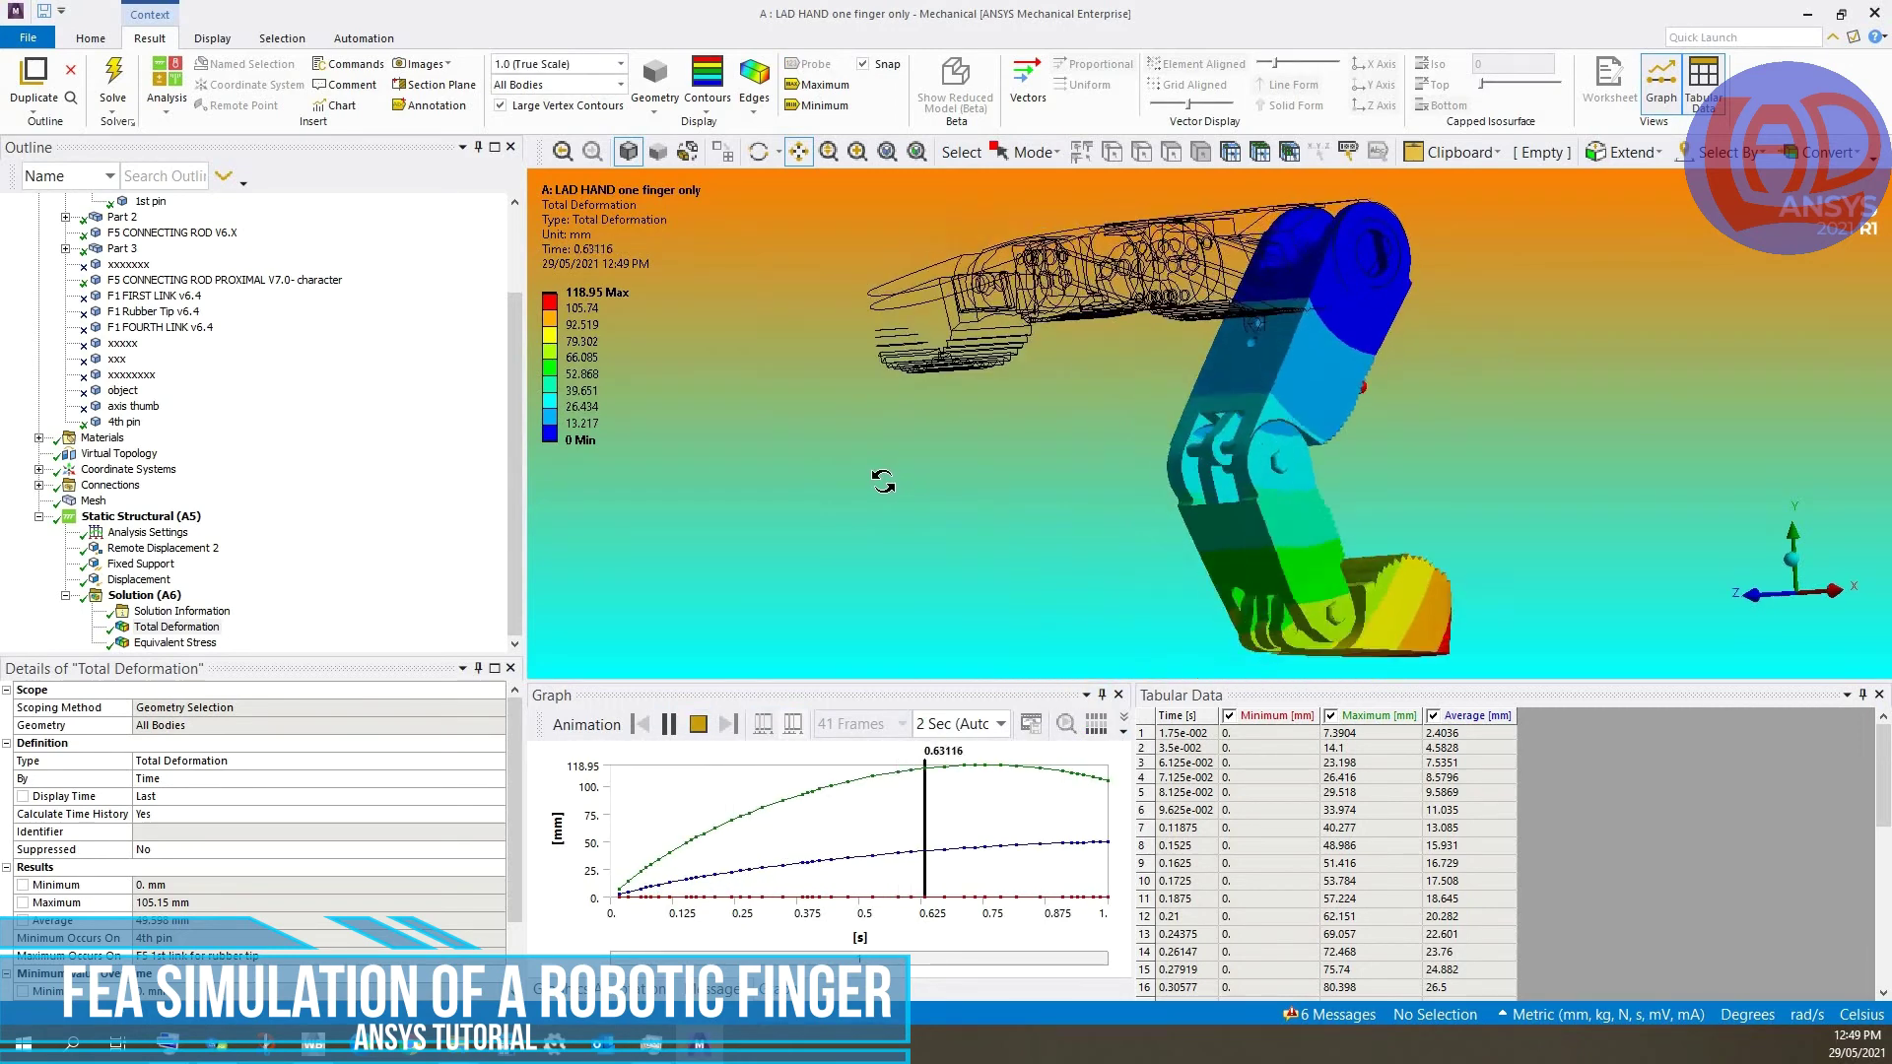
pyautogui.moveTo(915, 480)
pyautogui.mouseDown()
pyautogui.moveTo(1458, 463)
pyautogui.moveTo(1498, 498)
pyautogui.moveTo(963, 442)
pyautogui.mouseUp()
pyautogui.moveTo(964, 443); pyautogui.dragTo(840, 464, button='middle')
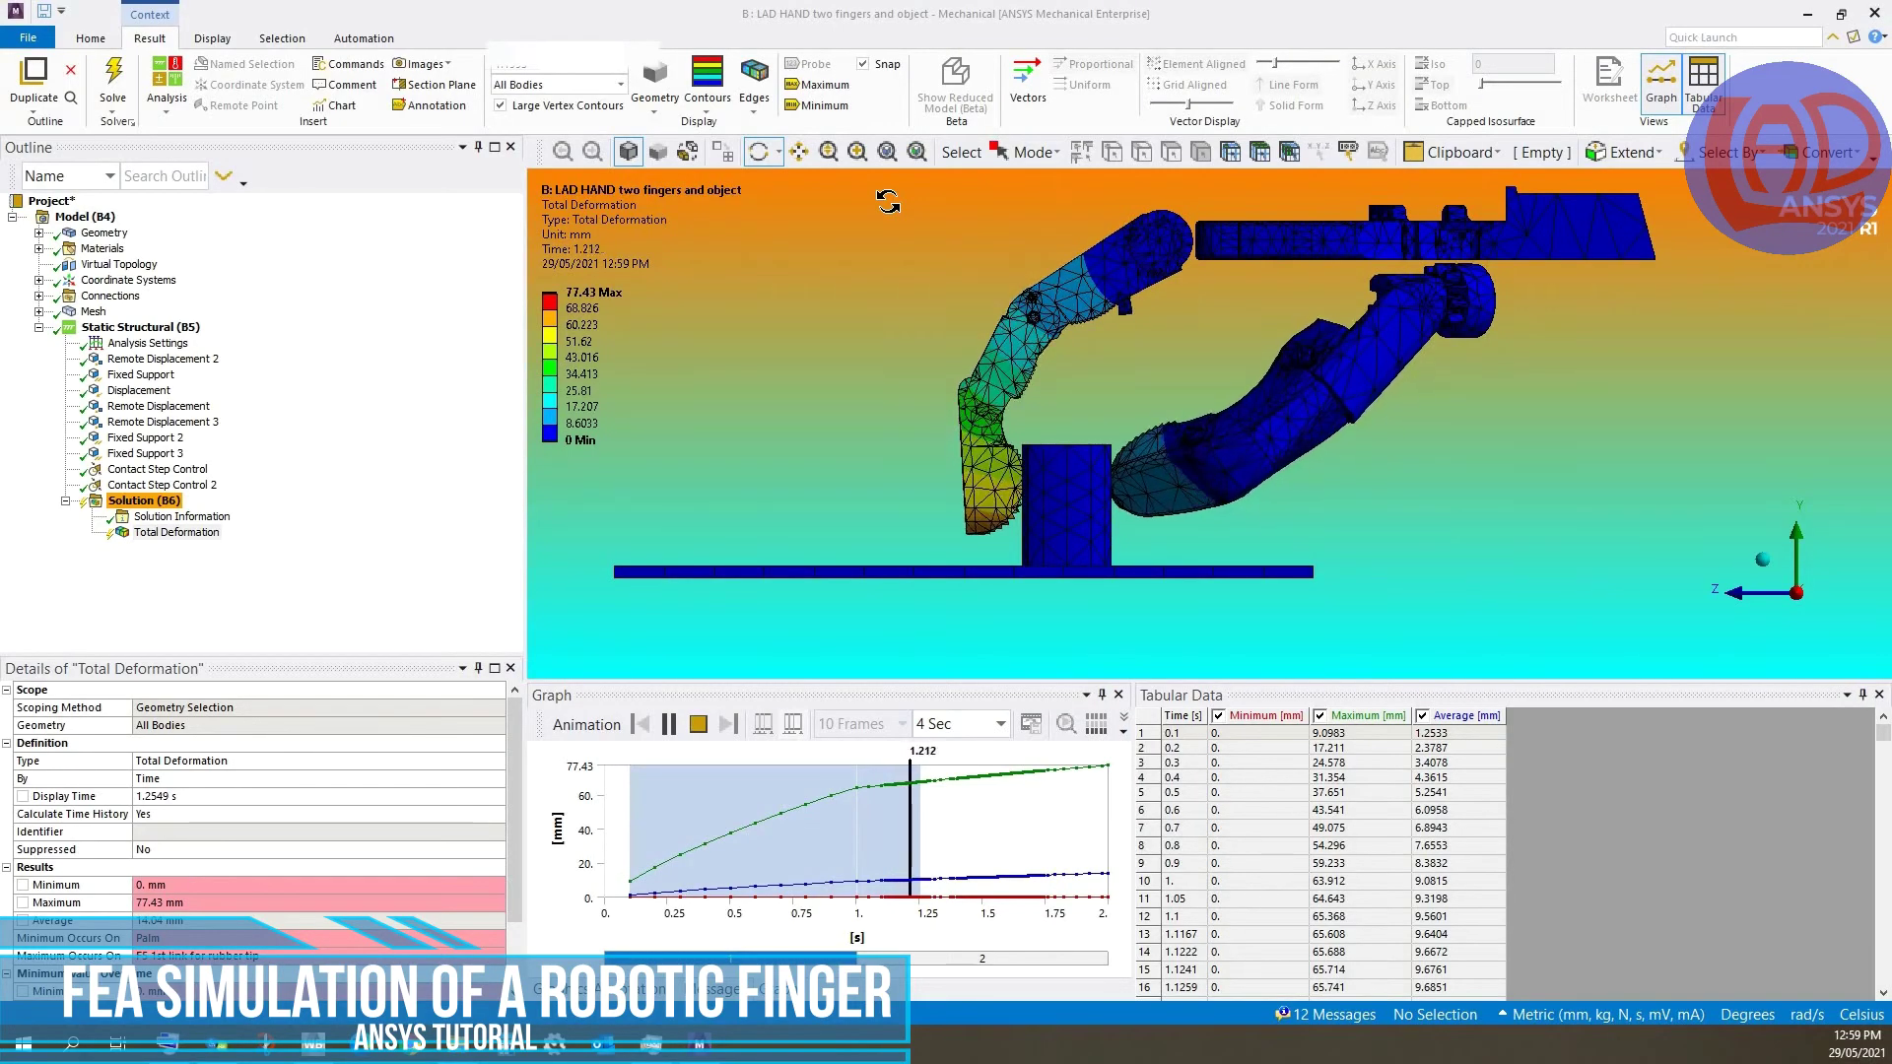
# - Examine the animated Total Deformation of the two fingers gripping the object from both sides, end-on and at close range
pyautogui.moveTo(887, 201); pyautogui.dragTo(1852, 605)
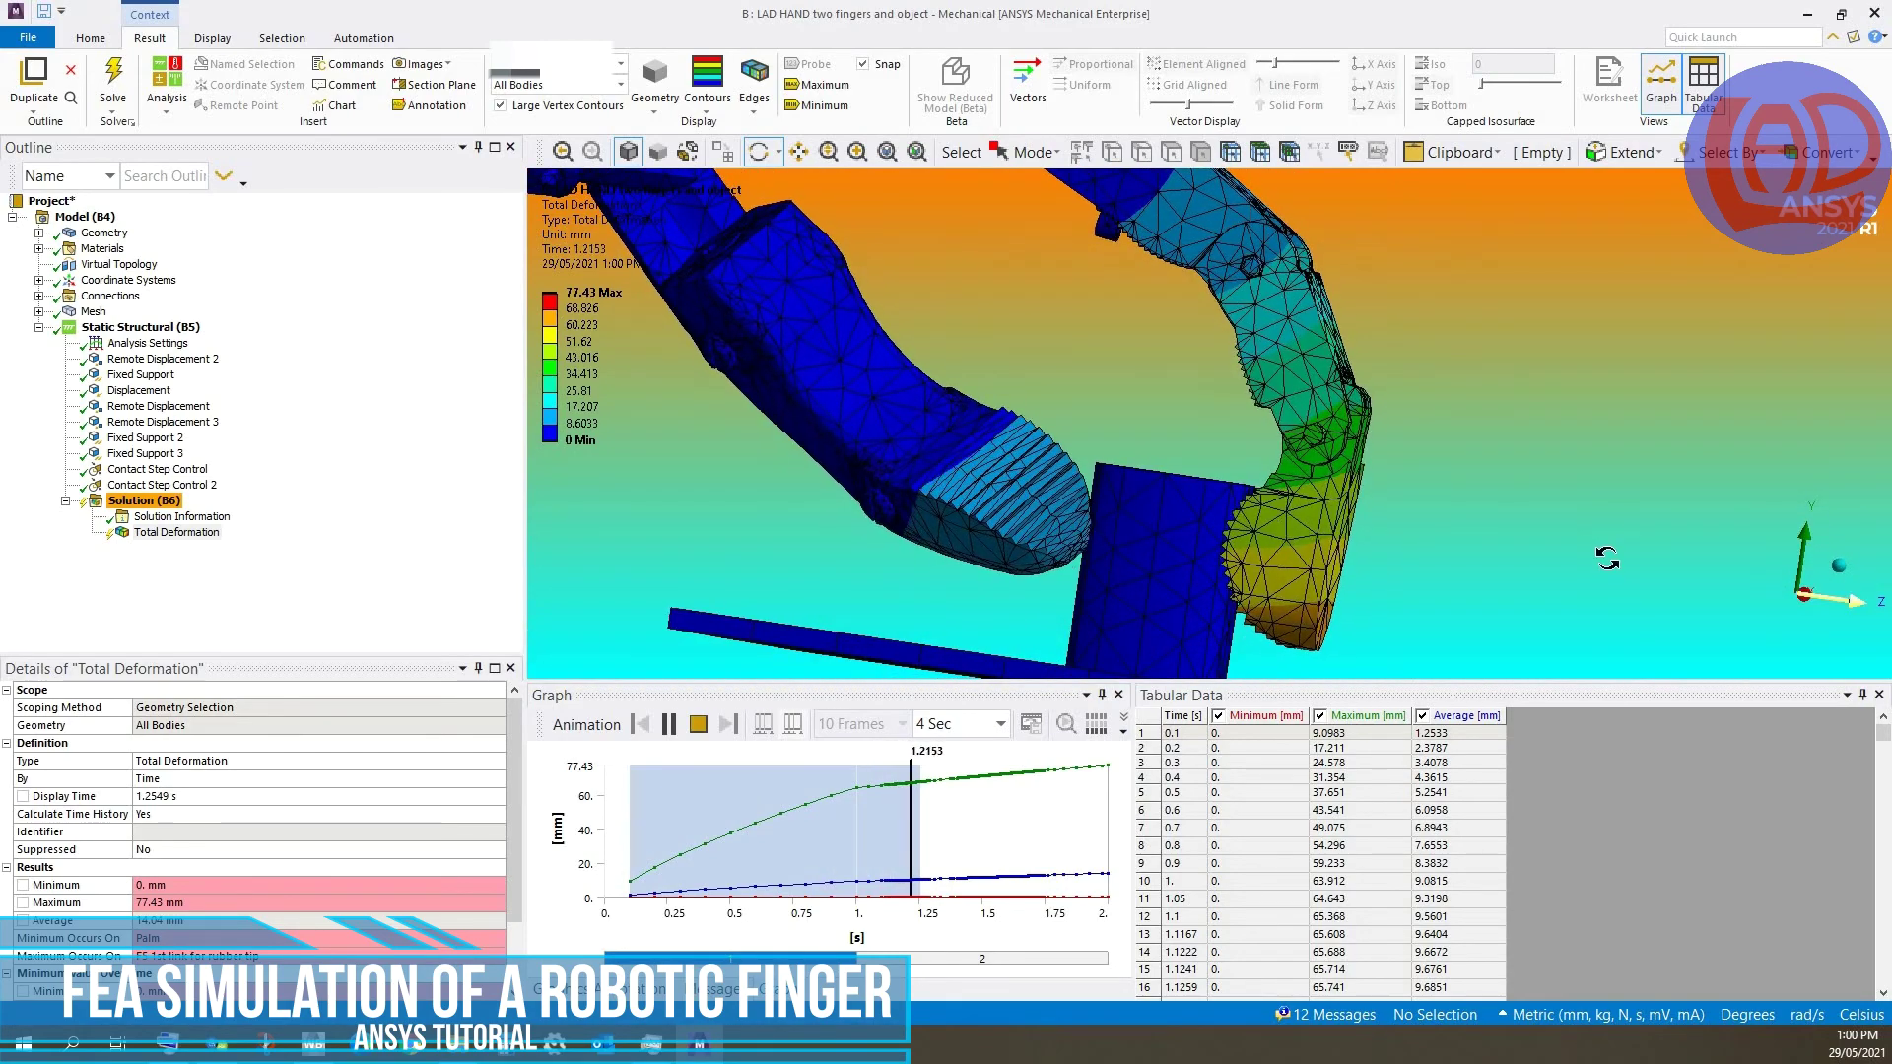
pyautogui.moveTo(1606, 559); pyautogui.dragTo(1745, 600)
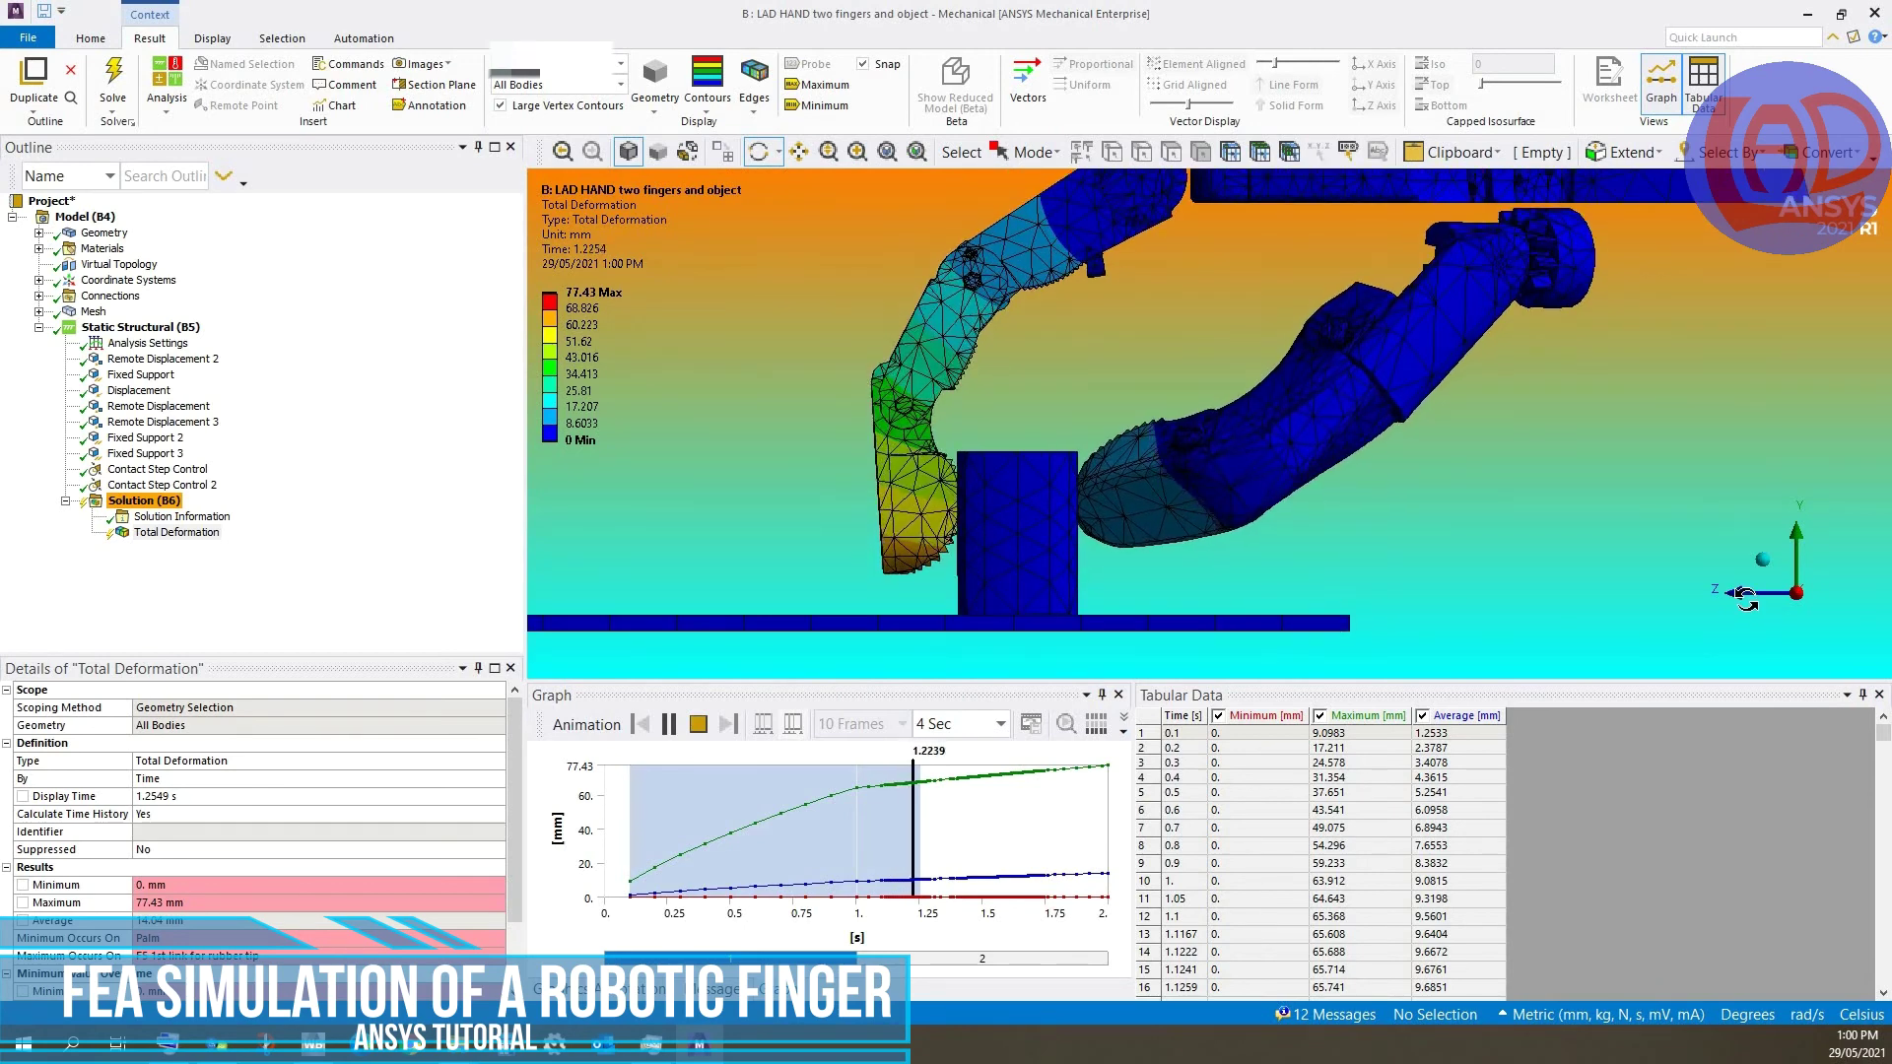
pyautogui.keyDown('ctrl'); pyautogui.moveTo(1649, 537); pyautogui.dragTo(1749, 595, button='middle'); pyautogui.keyUp('ctrl')
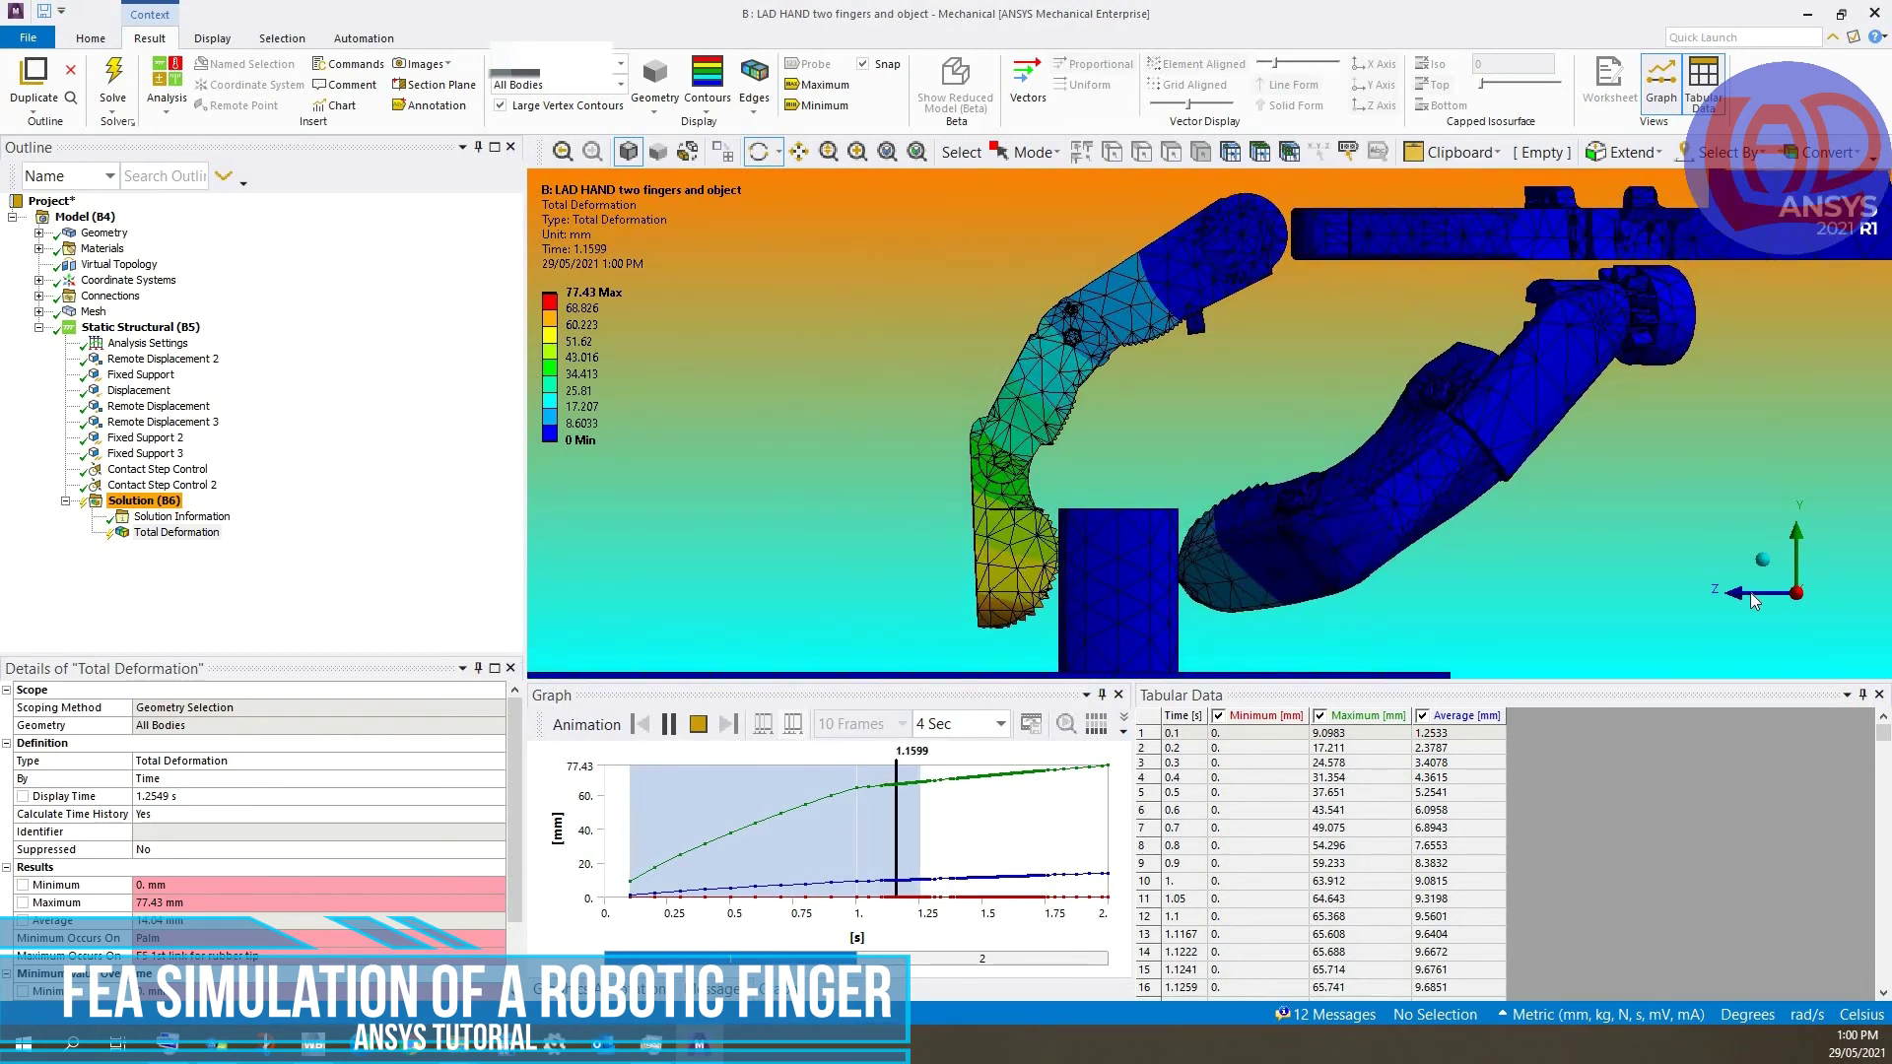
pyautogui.click(1708, 581)
pyautogui.click(1706, 581)
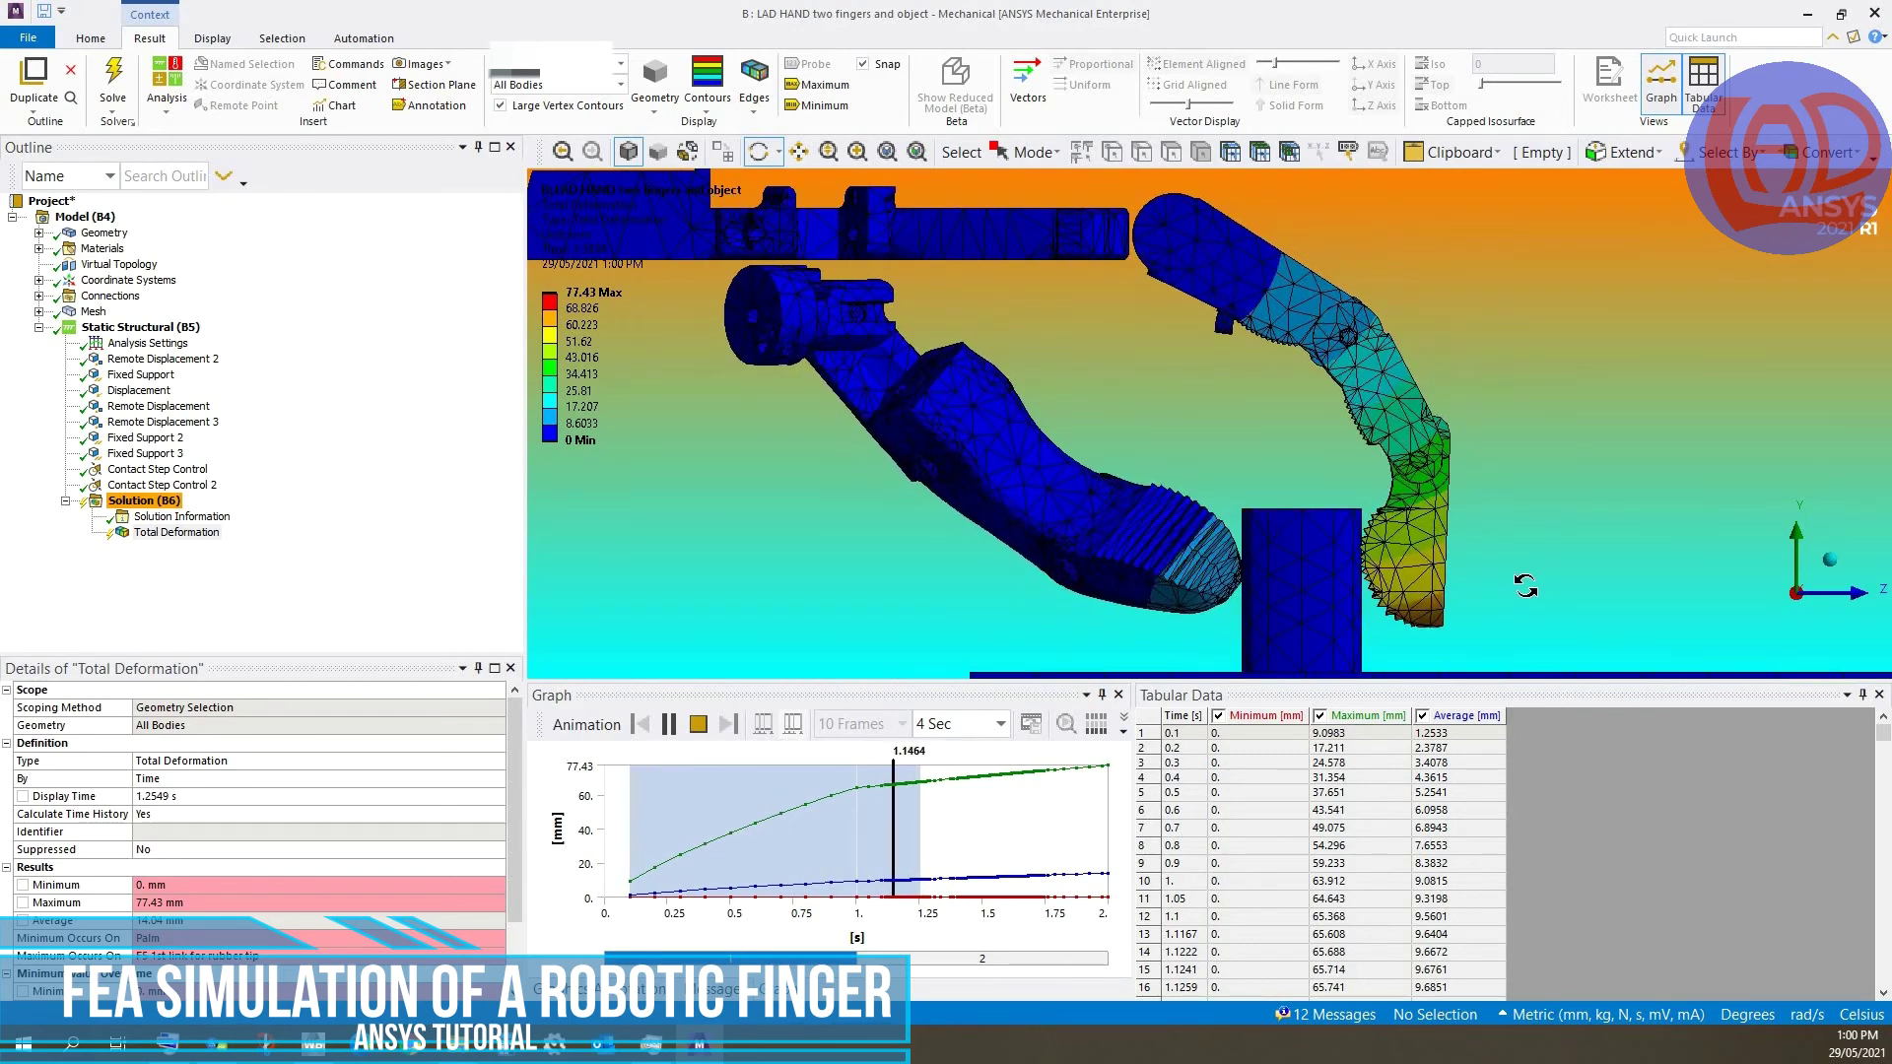
pyautogui.moveTo(1571, 605); pyautogui.dragTo(1574, 614)
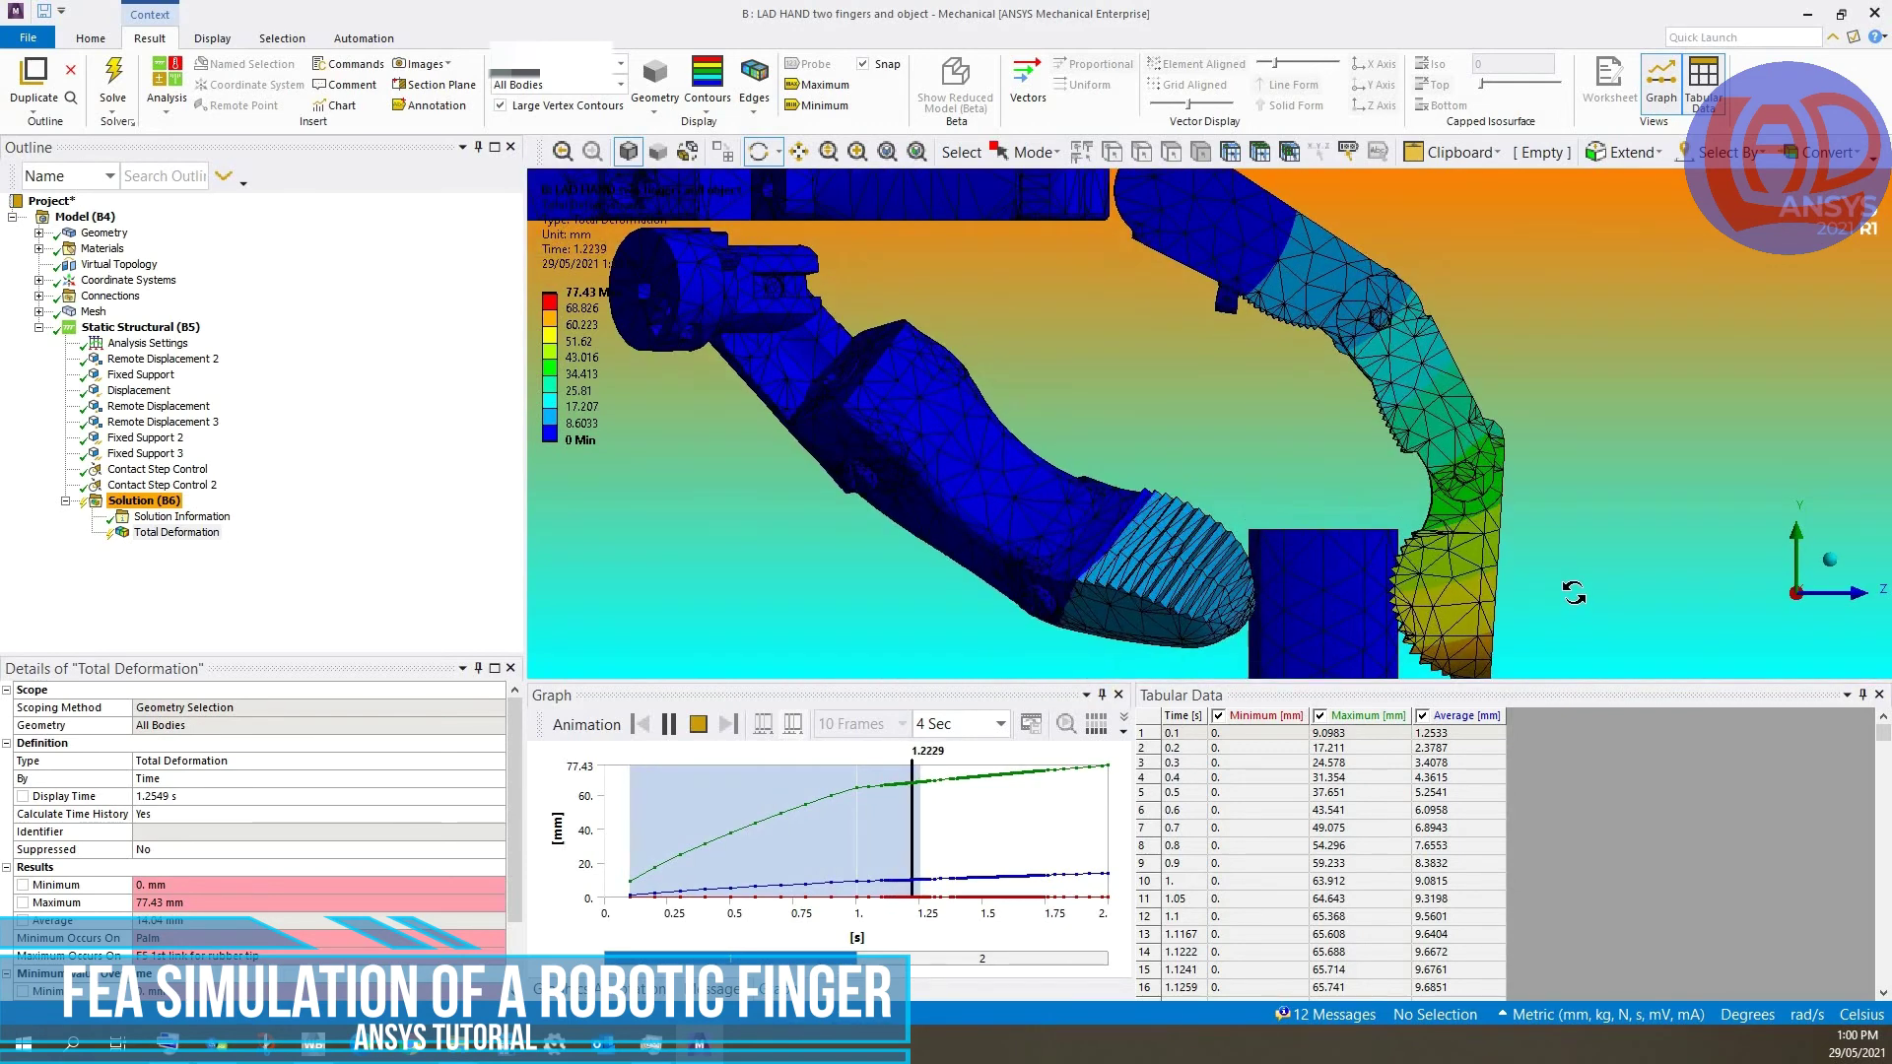
pyautogui.moveTo(1574, 592); pyautogui.dragTo(1281, 394)
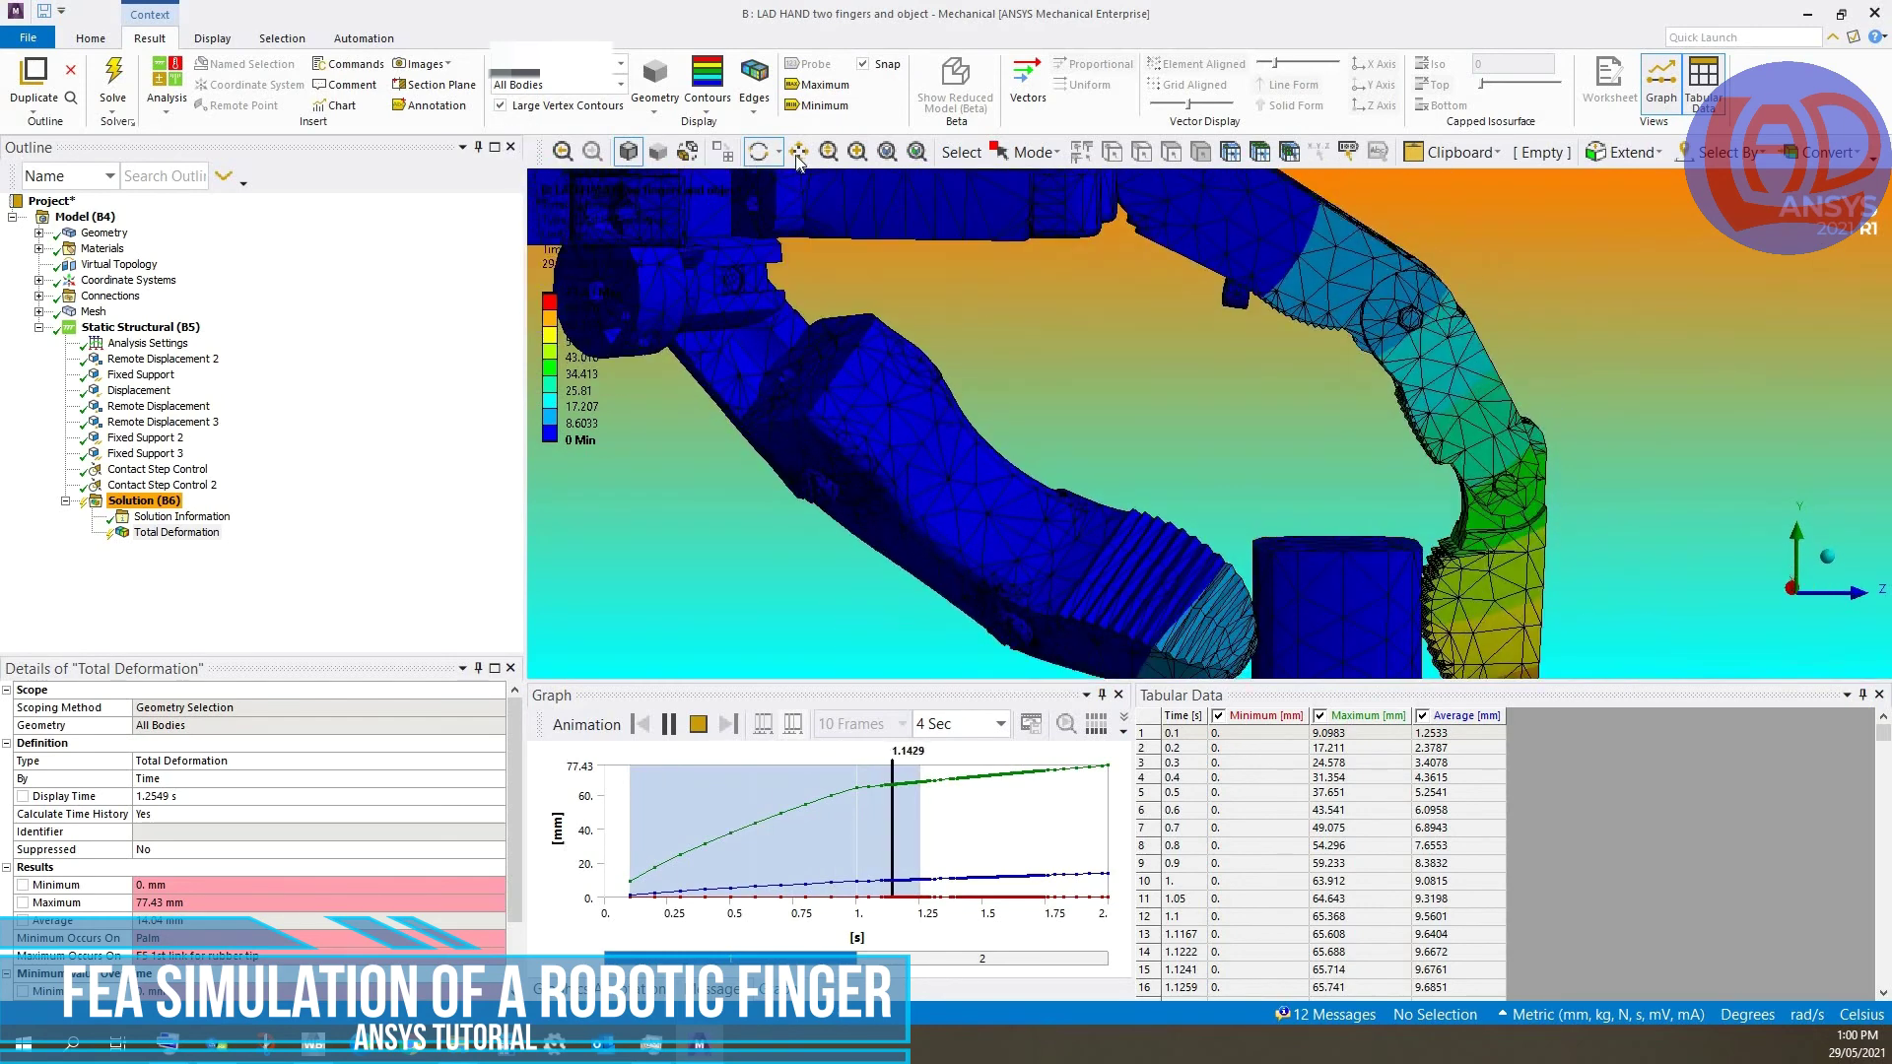
pyautogui.click(798, 152)
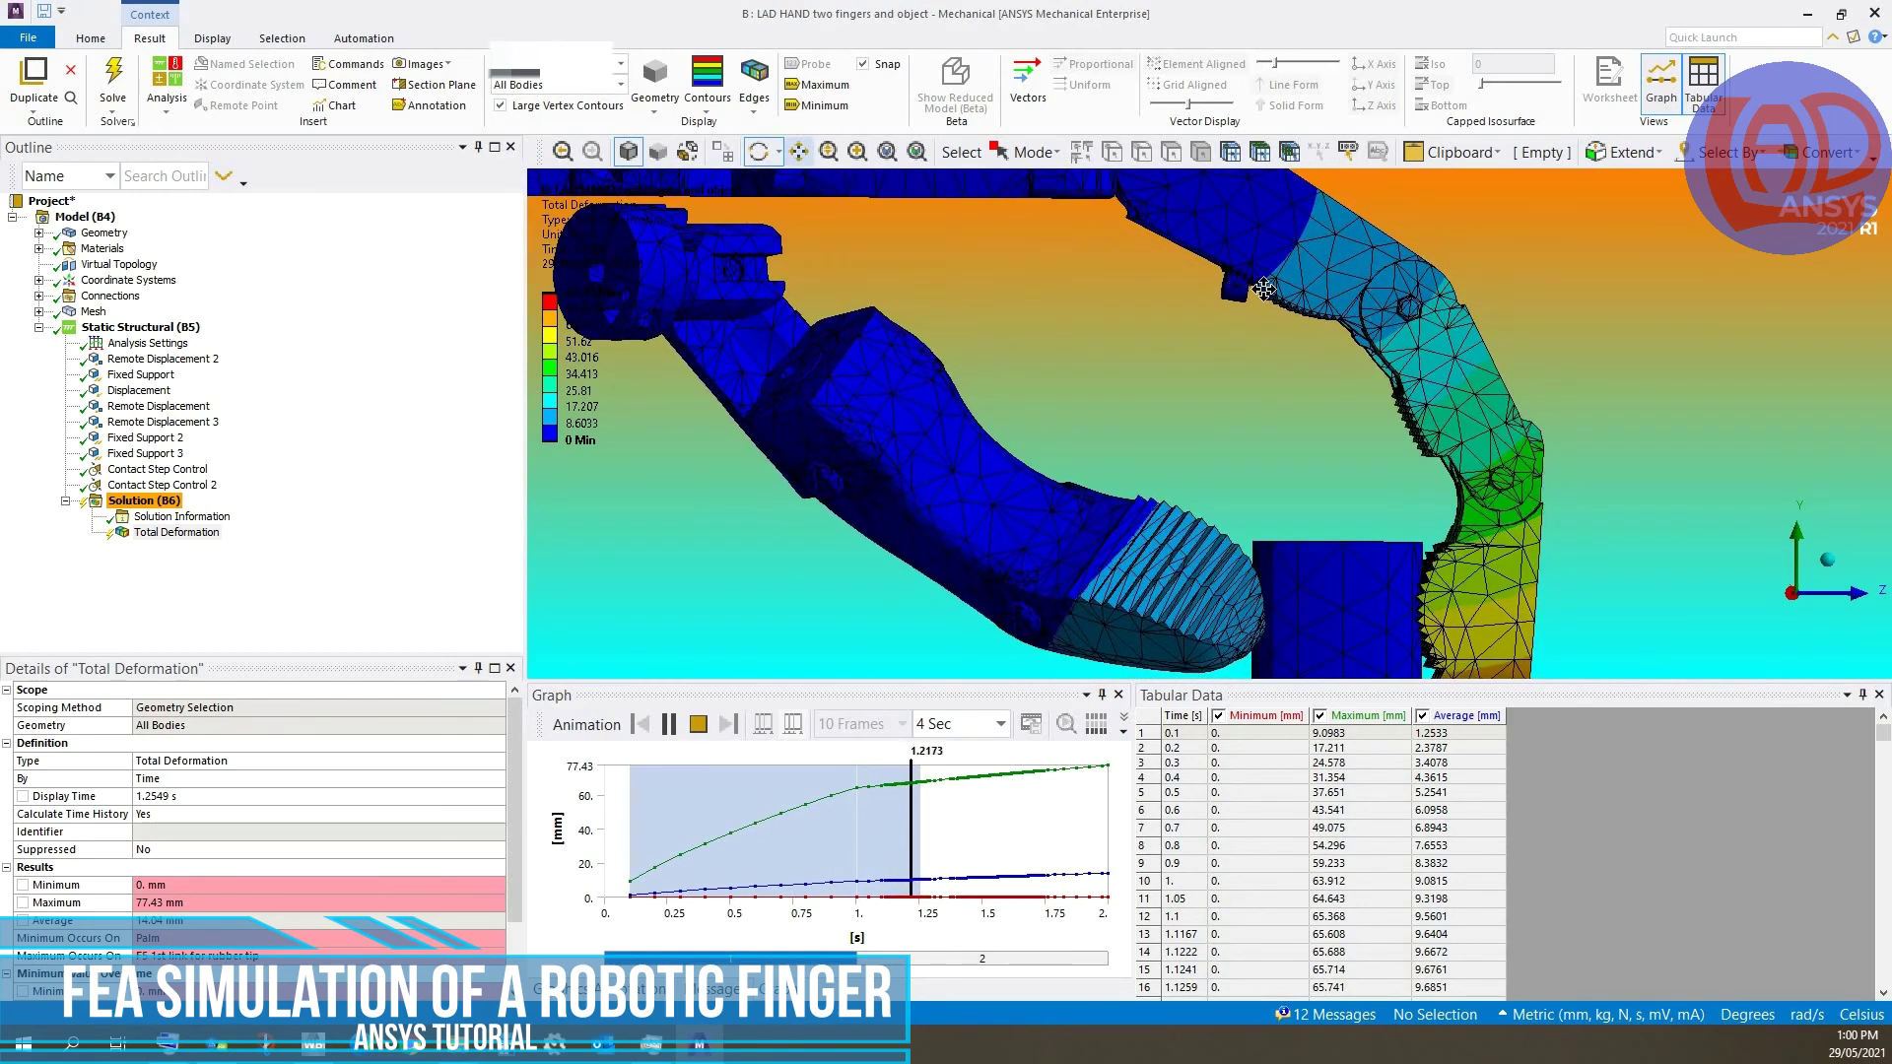
pyautogui.moveTo(1544, 500); pyautogui.dragTo(1370, 358)
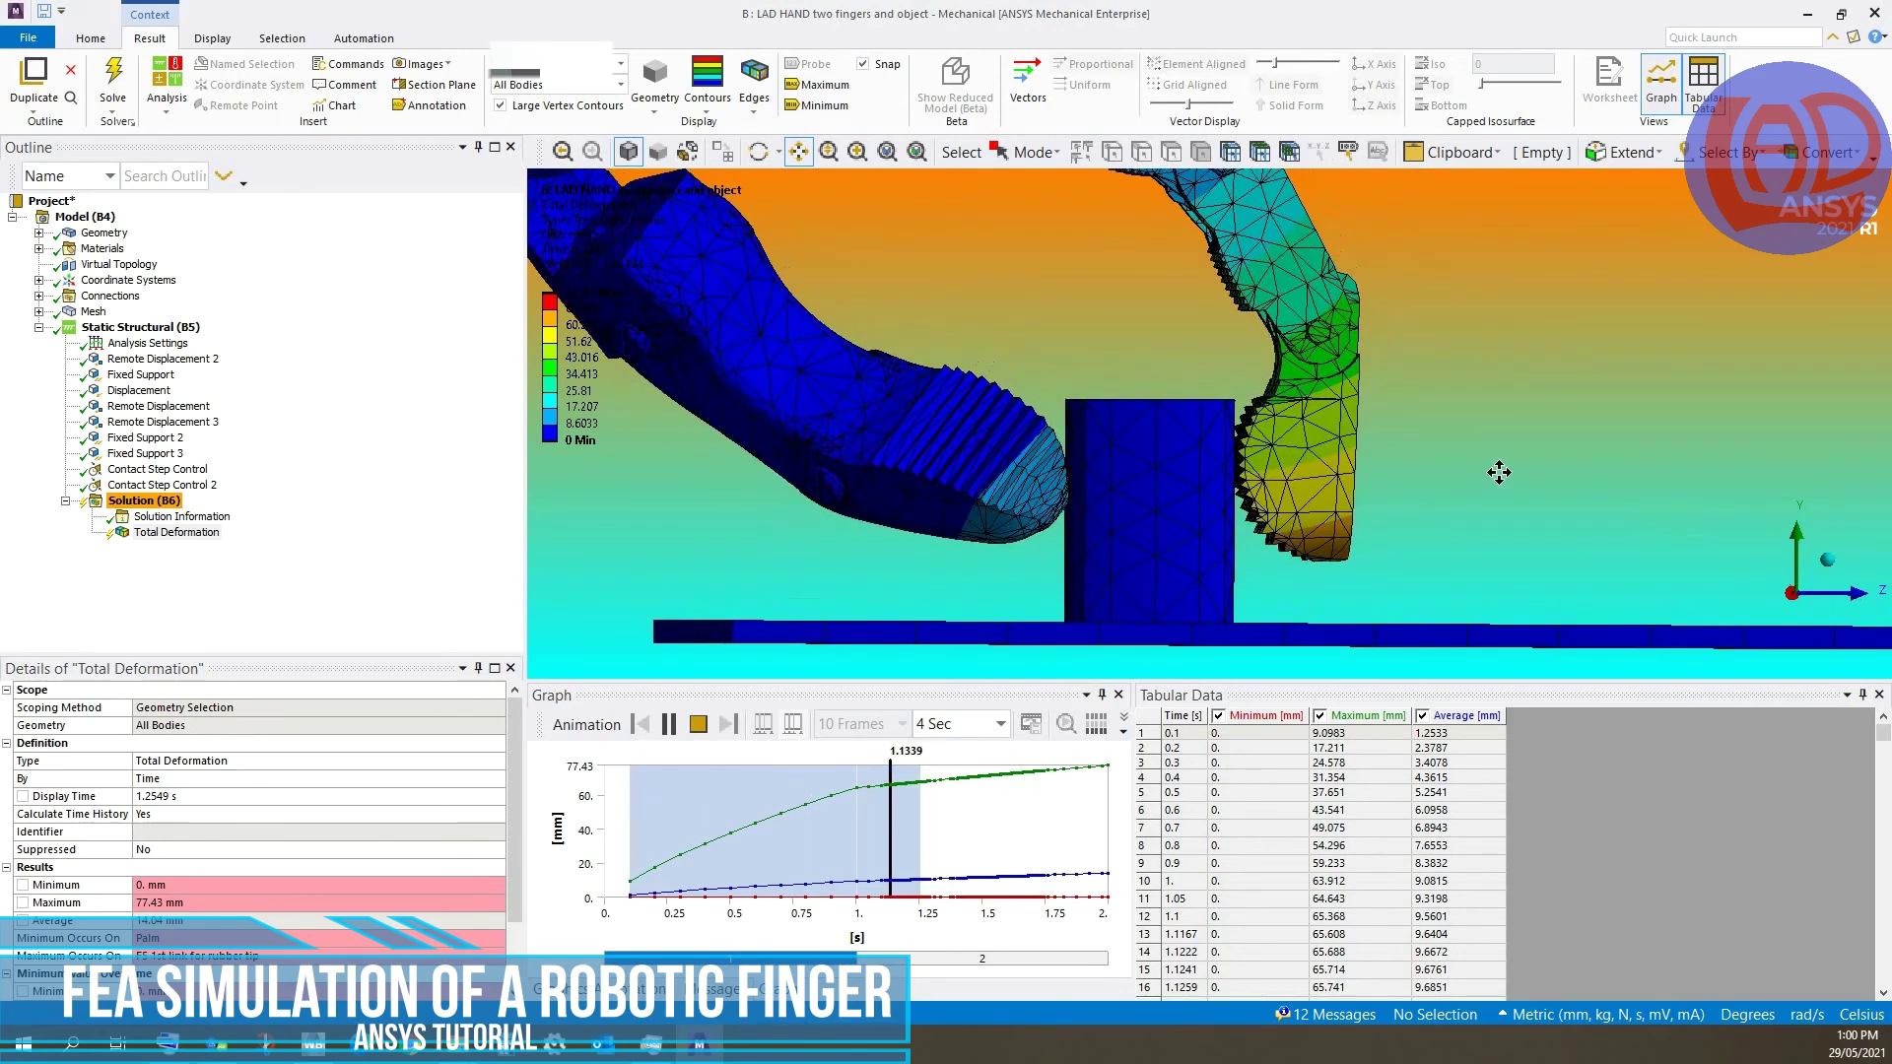
pyautogui.scroll(-3, 1450, 519)
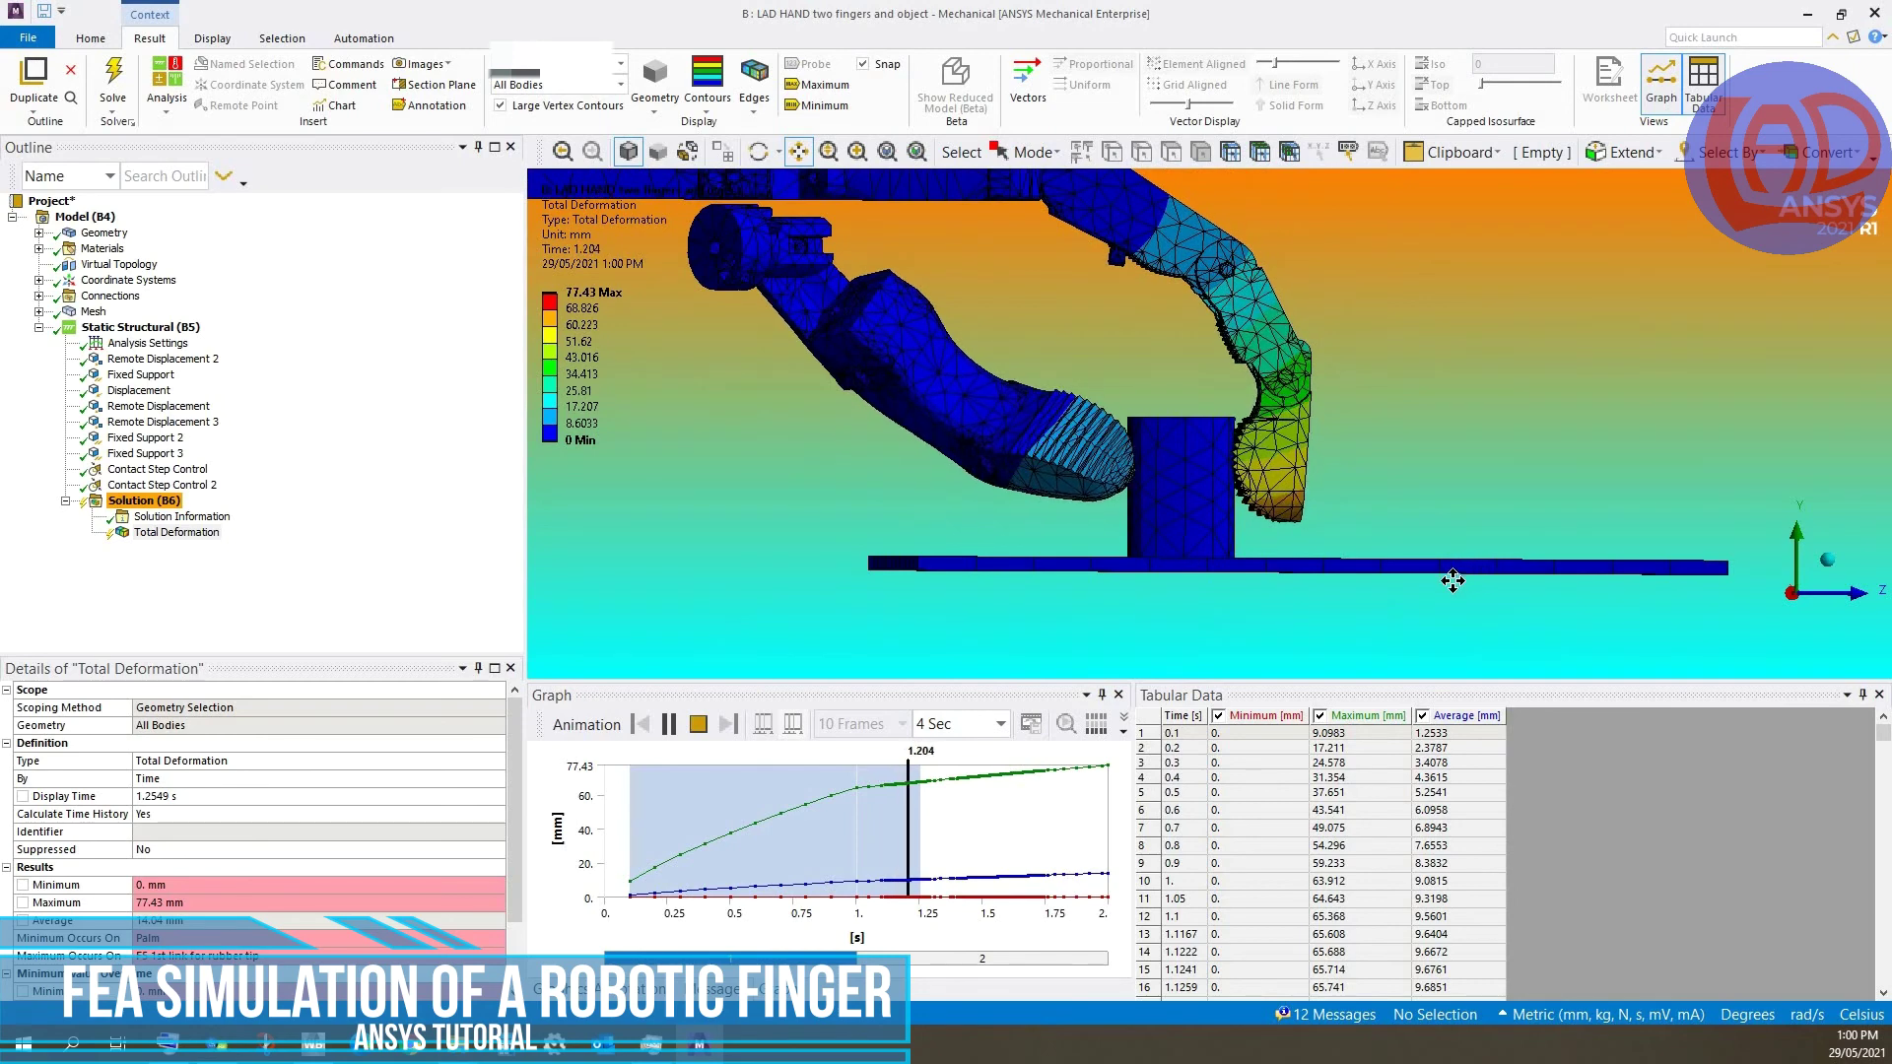
pyautogui.moveTo(1379, 519); pyautogui.dragTo(1398, 598)
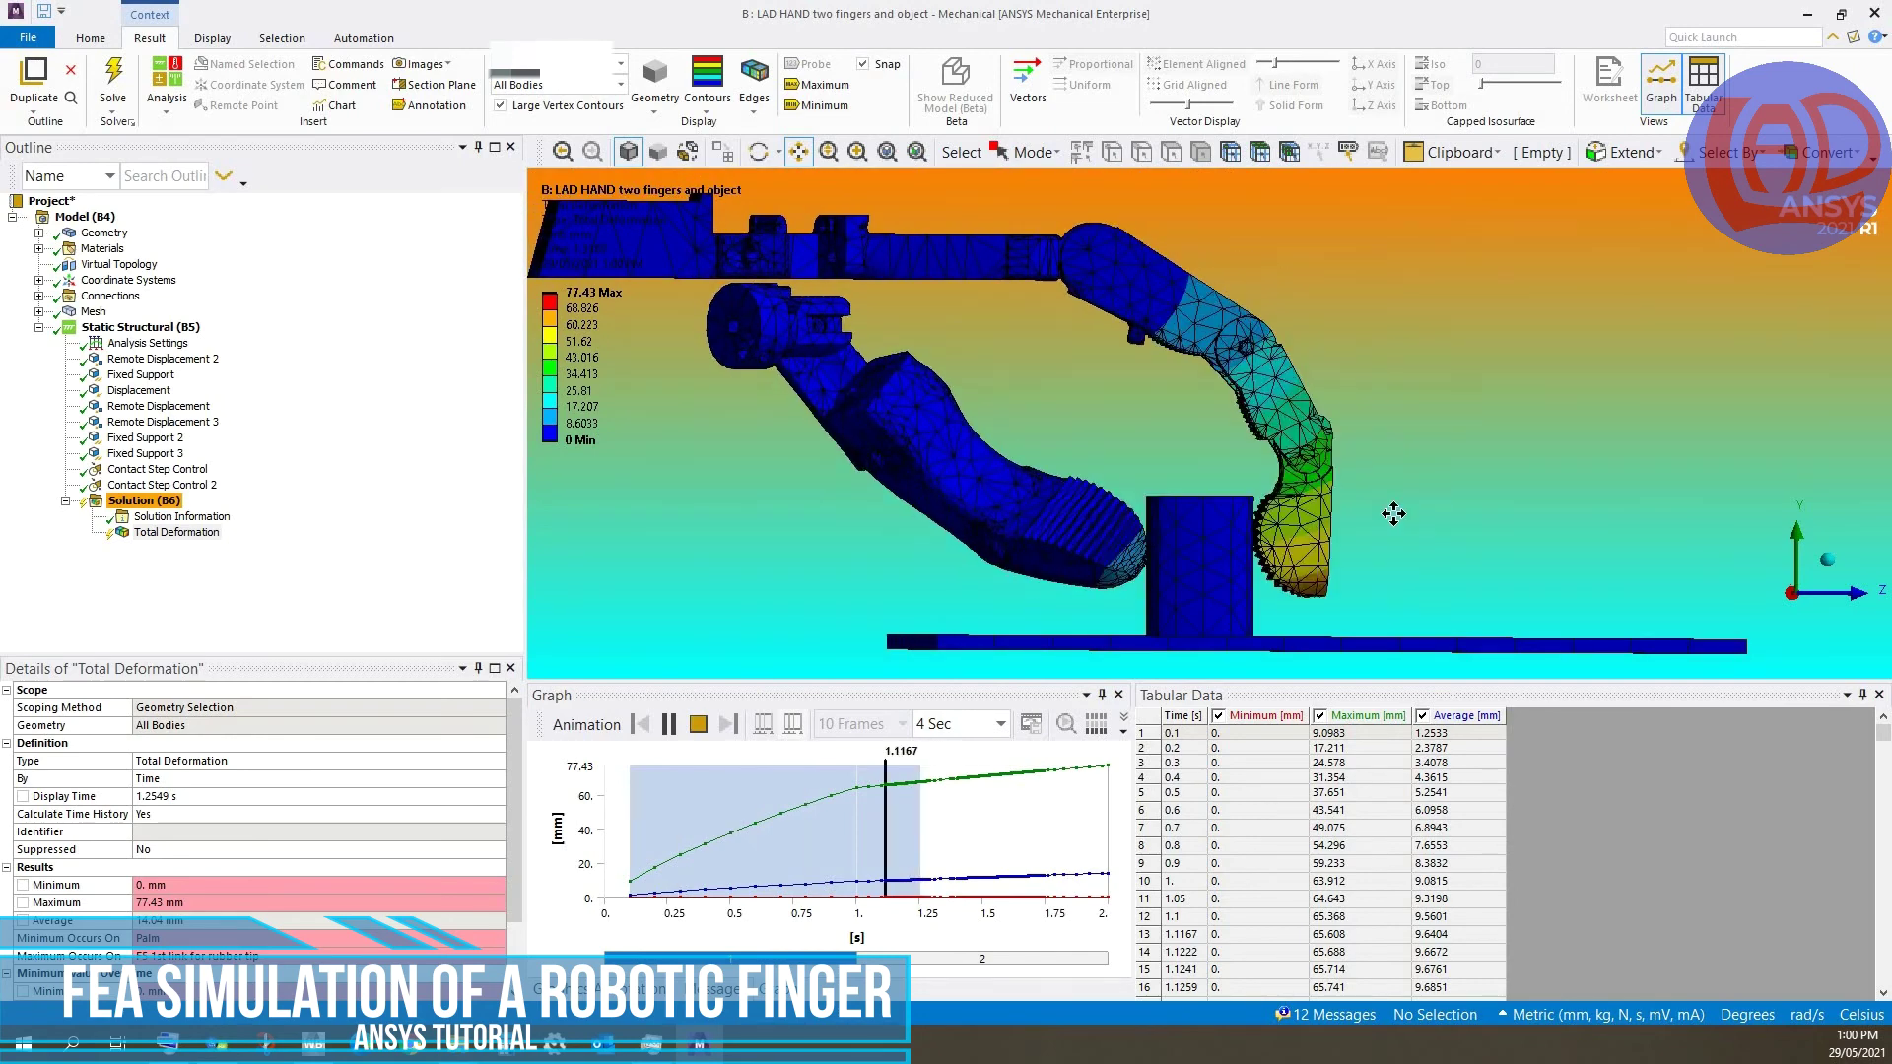
pyautogui.moveTo(1390, 535); pyautogui.dragTo(1394, 488)
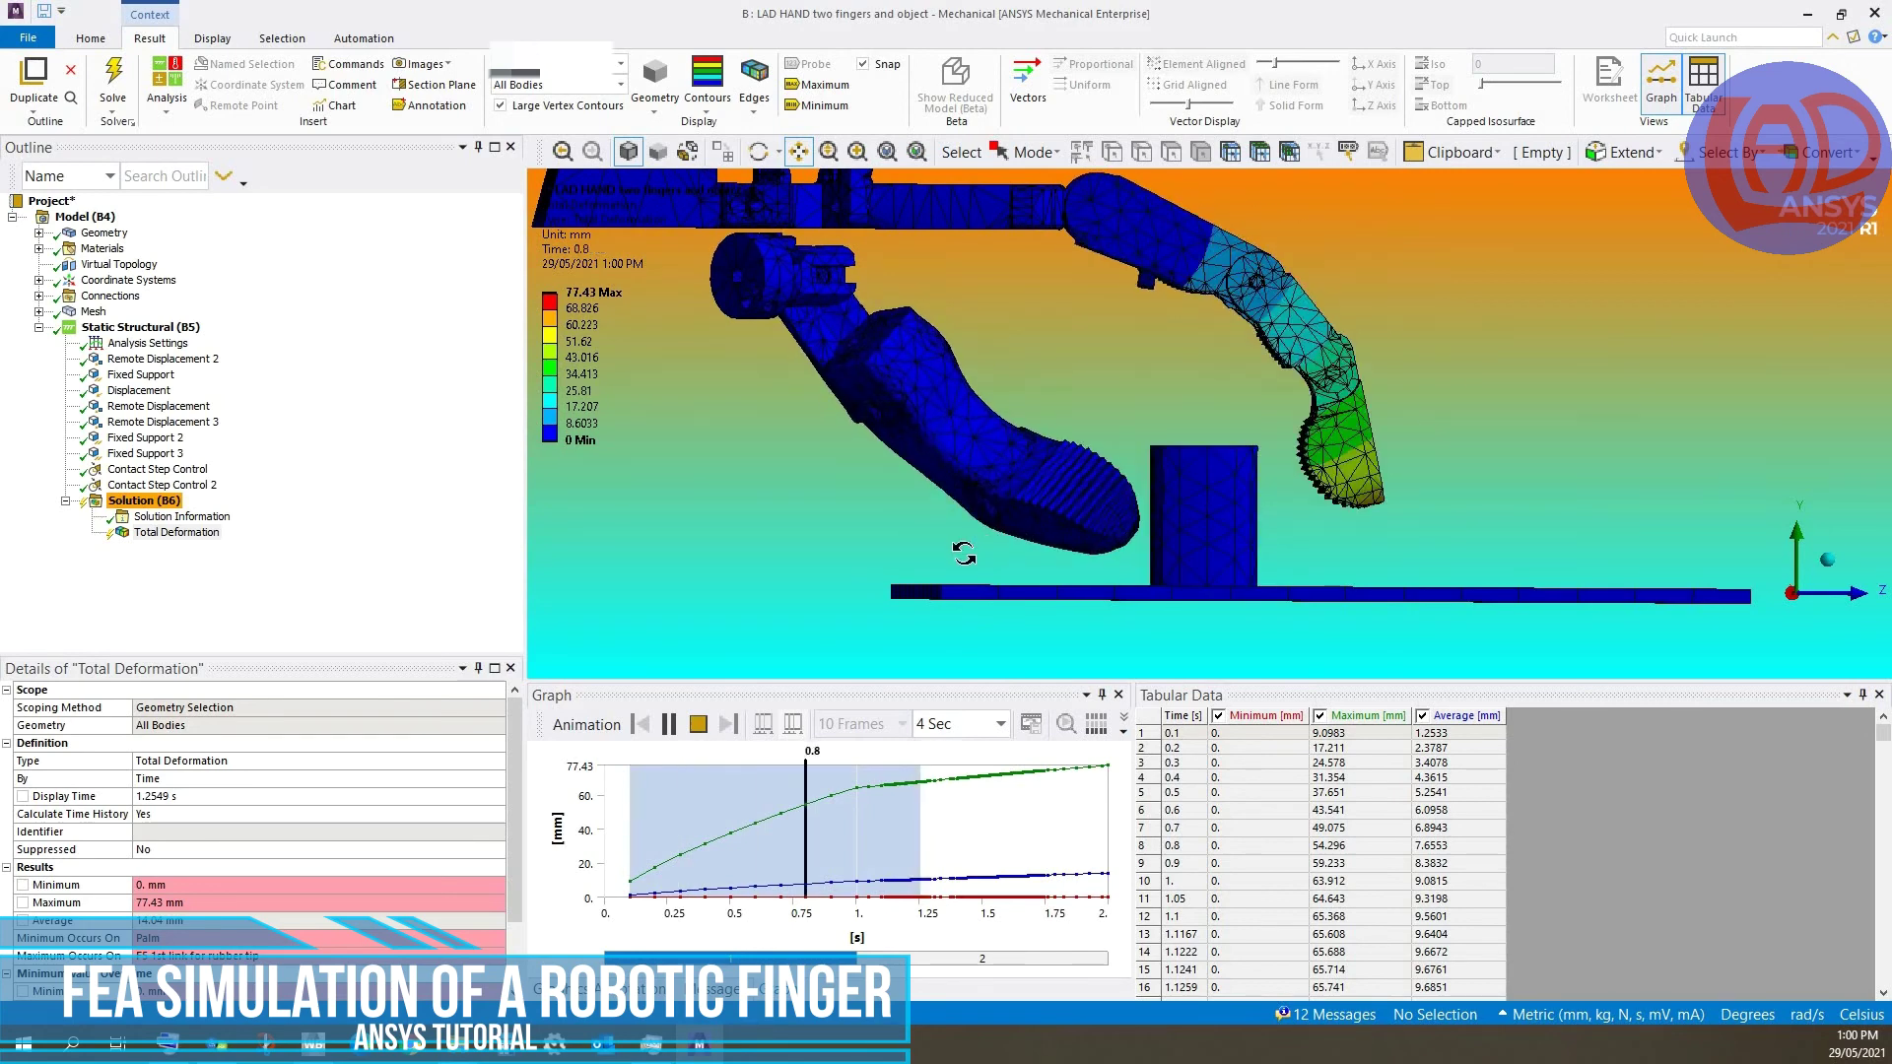
pyautogui.moveTo(963, 554)
pyautogui.mouseDown()
pyautogui.moveTo(1258, 549)
pyautogui.moveTo(1295, 579)
pyautogui.moveTo(1211, 552)
pyautogui.moveTo(985, 663)
pyautogui.moveTo(1110, 561)
pyautogui.moveTo(1639, 553)
pyautogui.mouseUp()
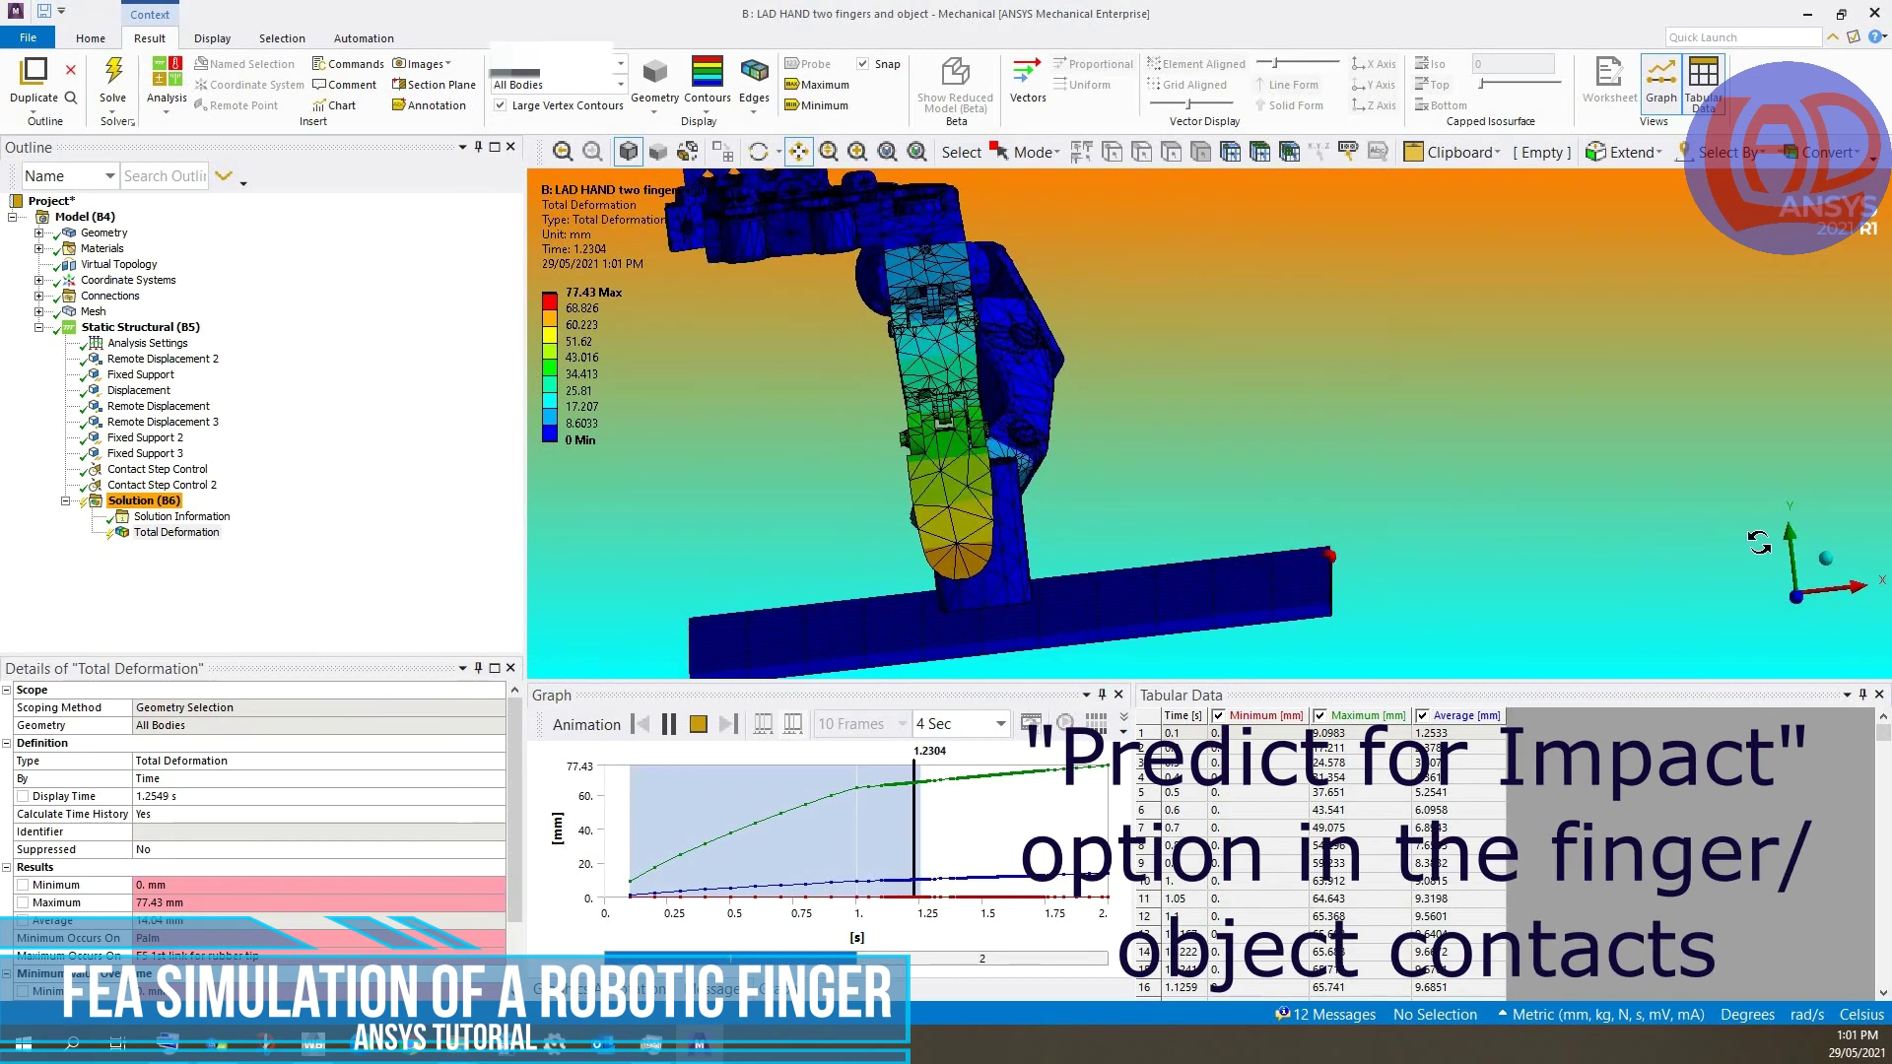
pyautogui.moveTo(1795, 543); pyautogui.dragTo(1758, 598)
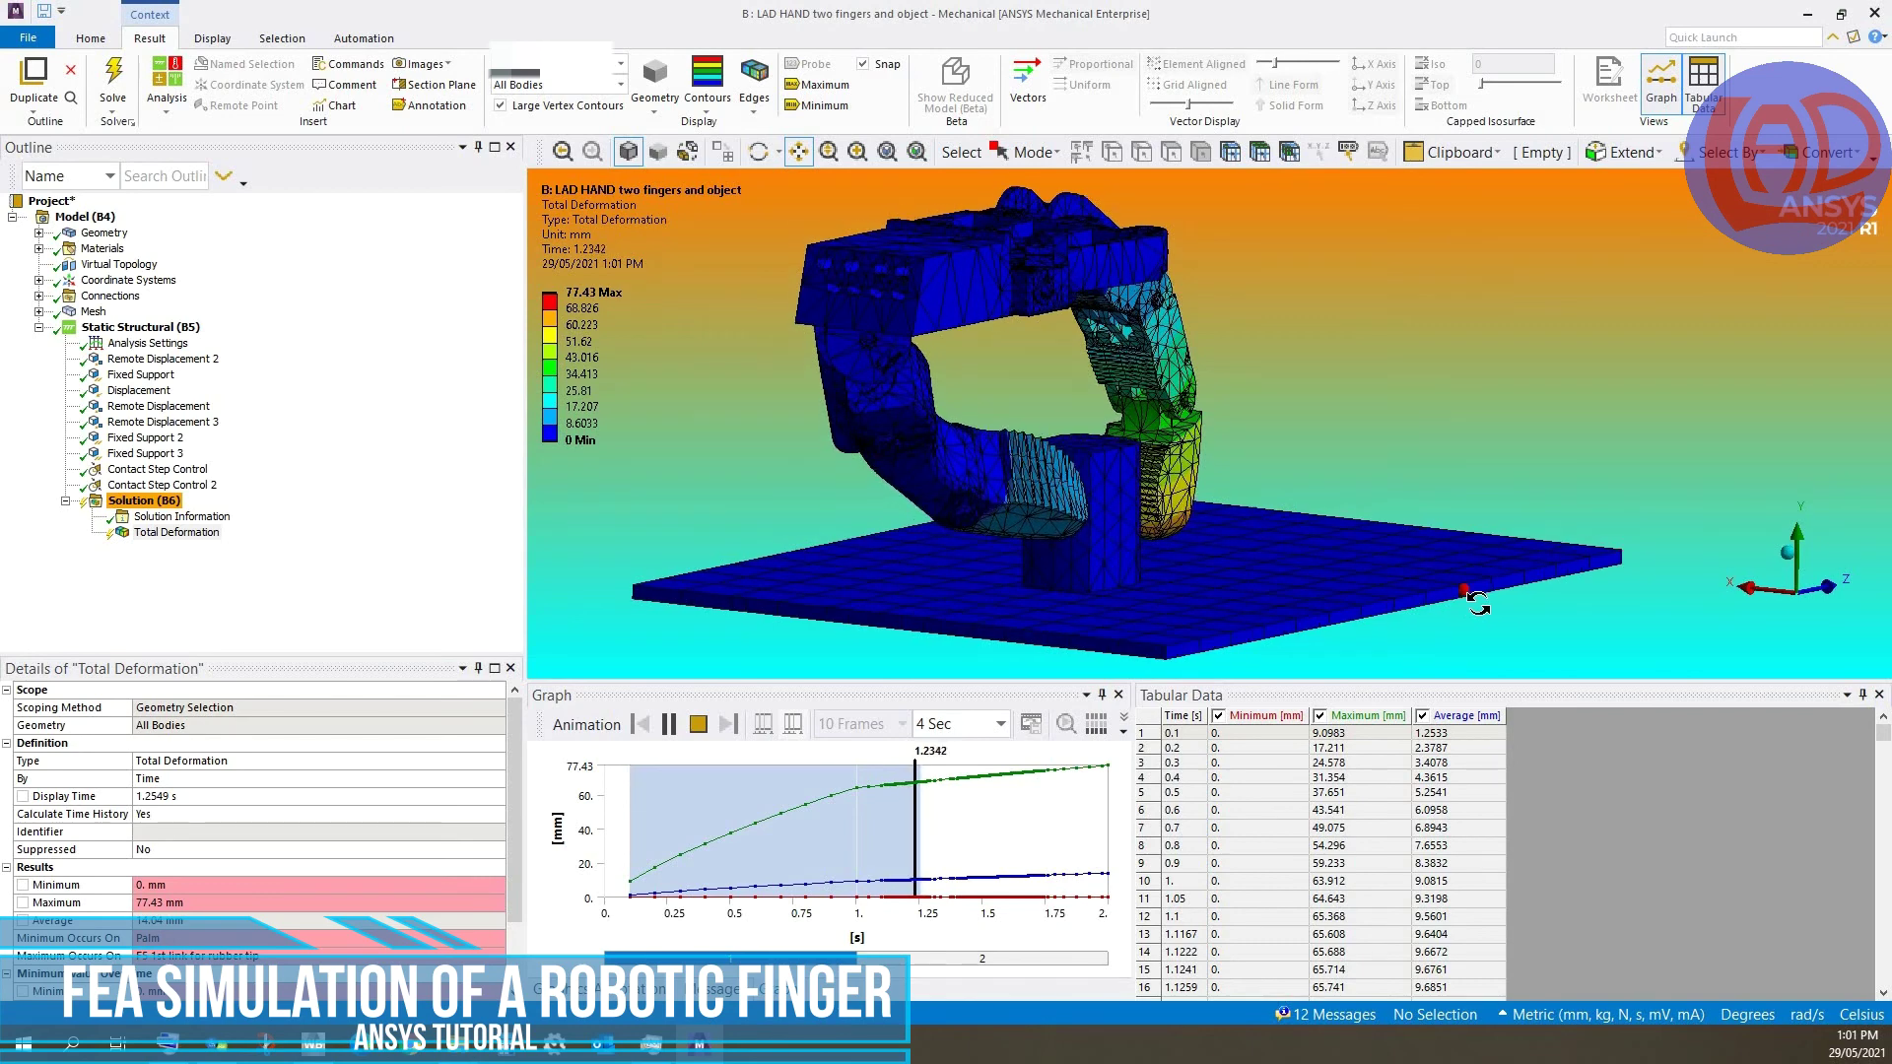
pyautogui.moveTo(1505, 605); pyautogui.dragTo(1264, 591)
pyautogui.moveTo(1054, 604); pyautogui.dragTo(823, 464, button='middle')
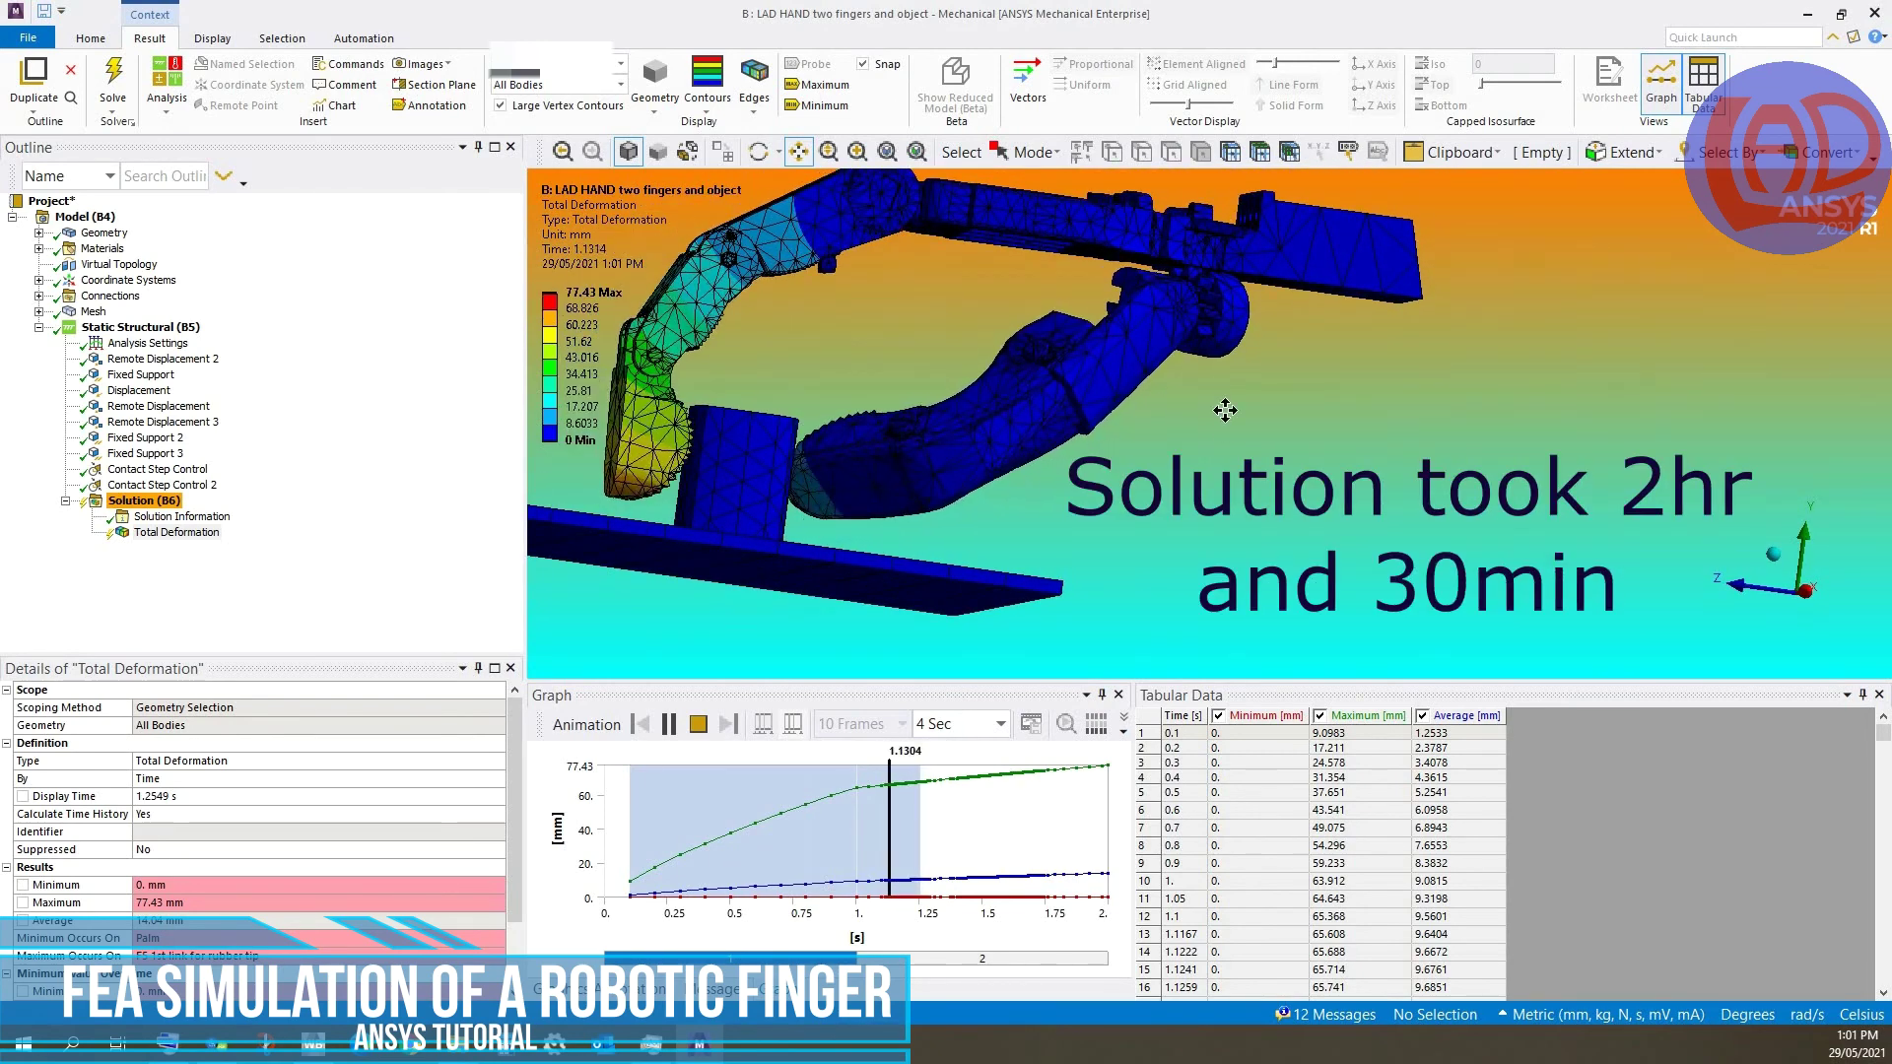
pyautogui.moveTo(1313, 497); pyautogui.dragTo(1166, 457)
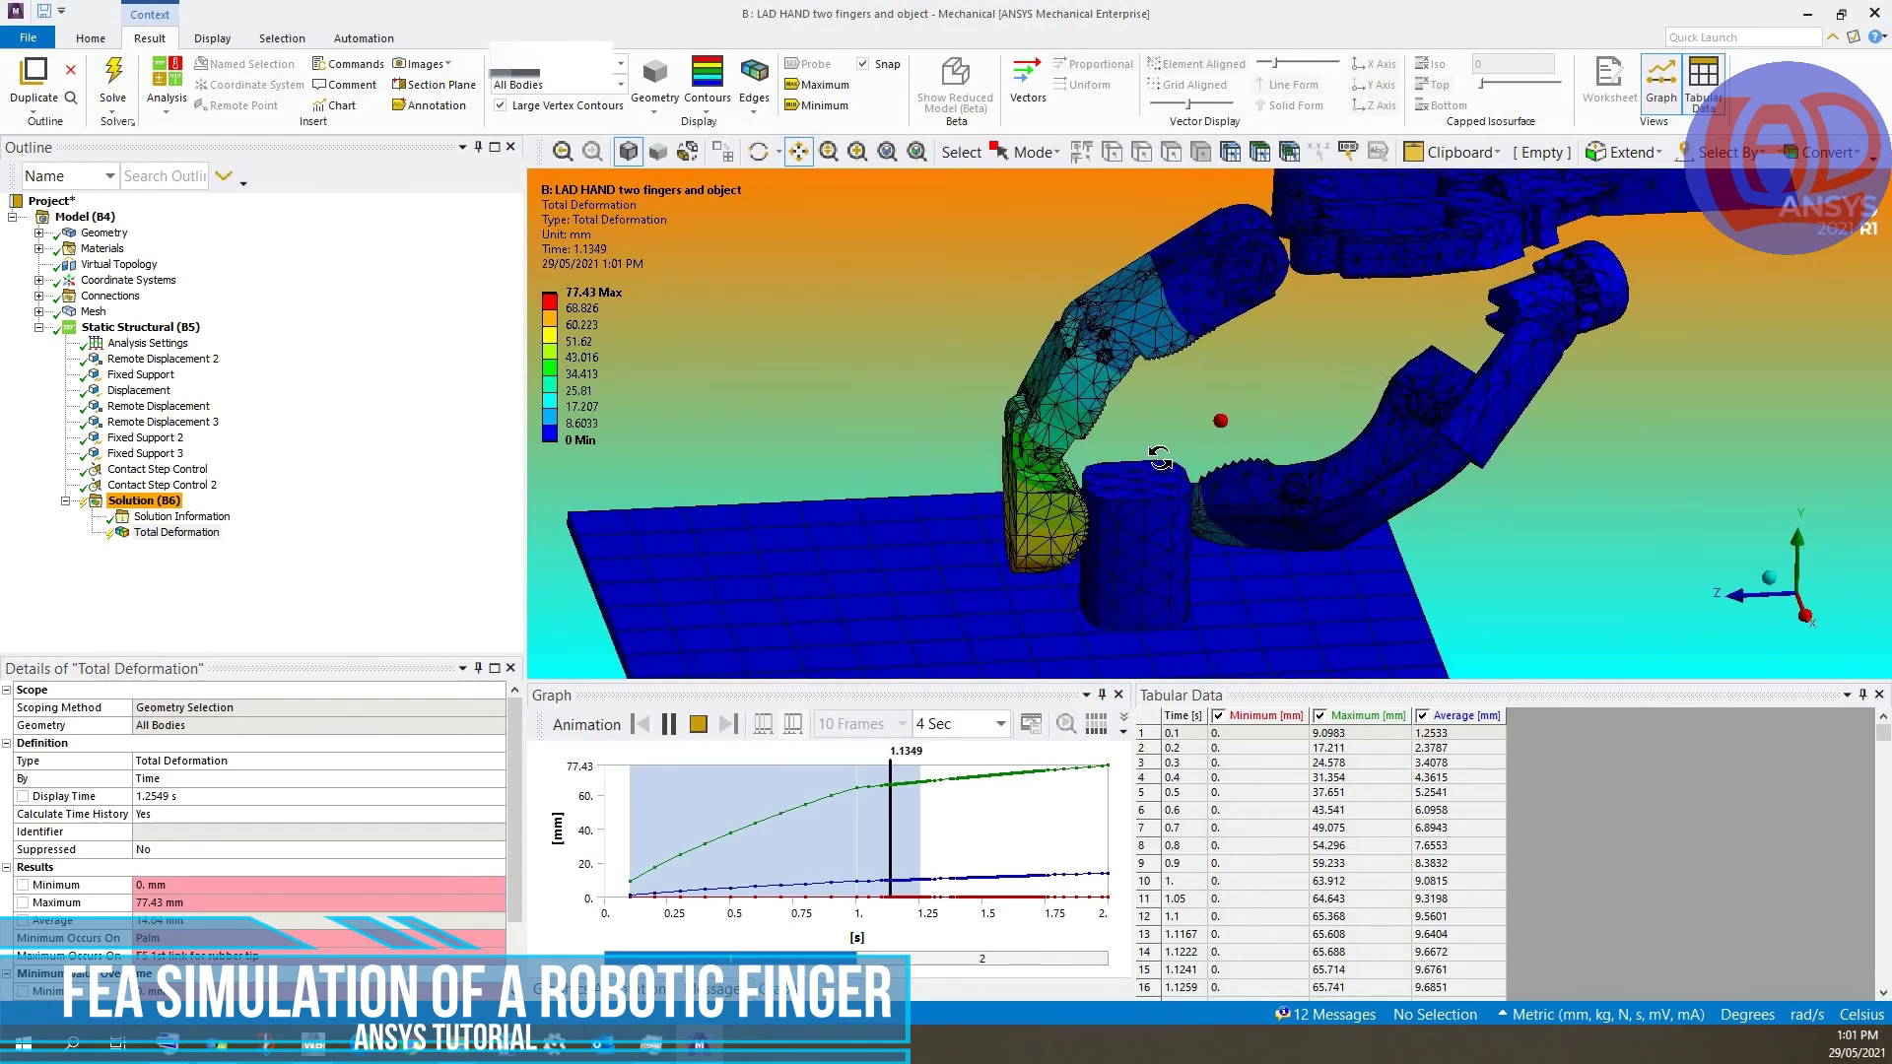
pyautogui.moveTo(1165, 457); pyautogui.dragTo(1161, 445, button='middle')
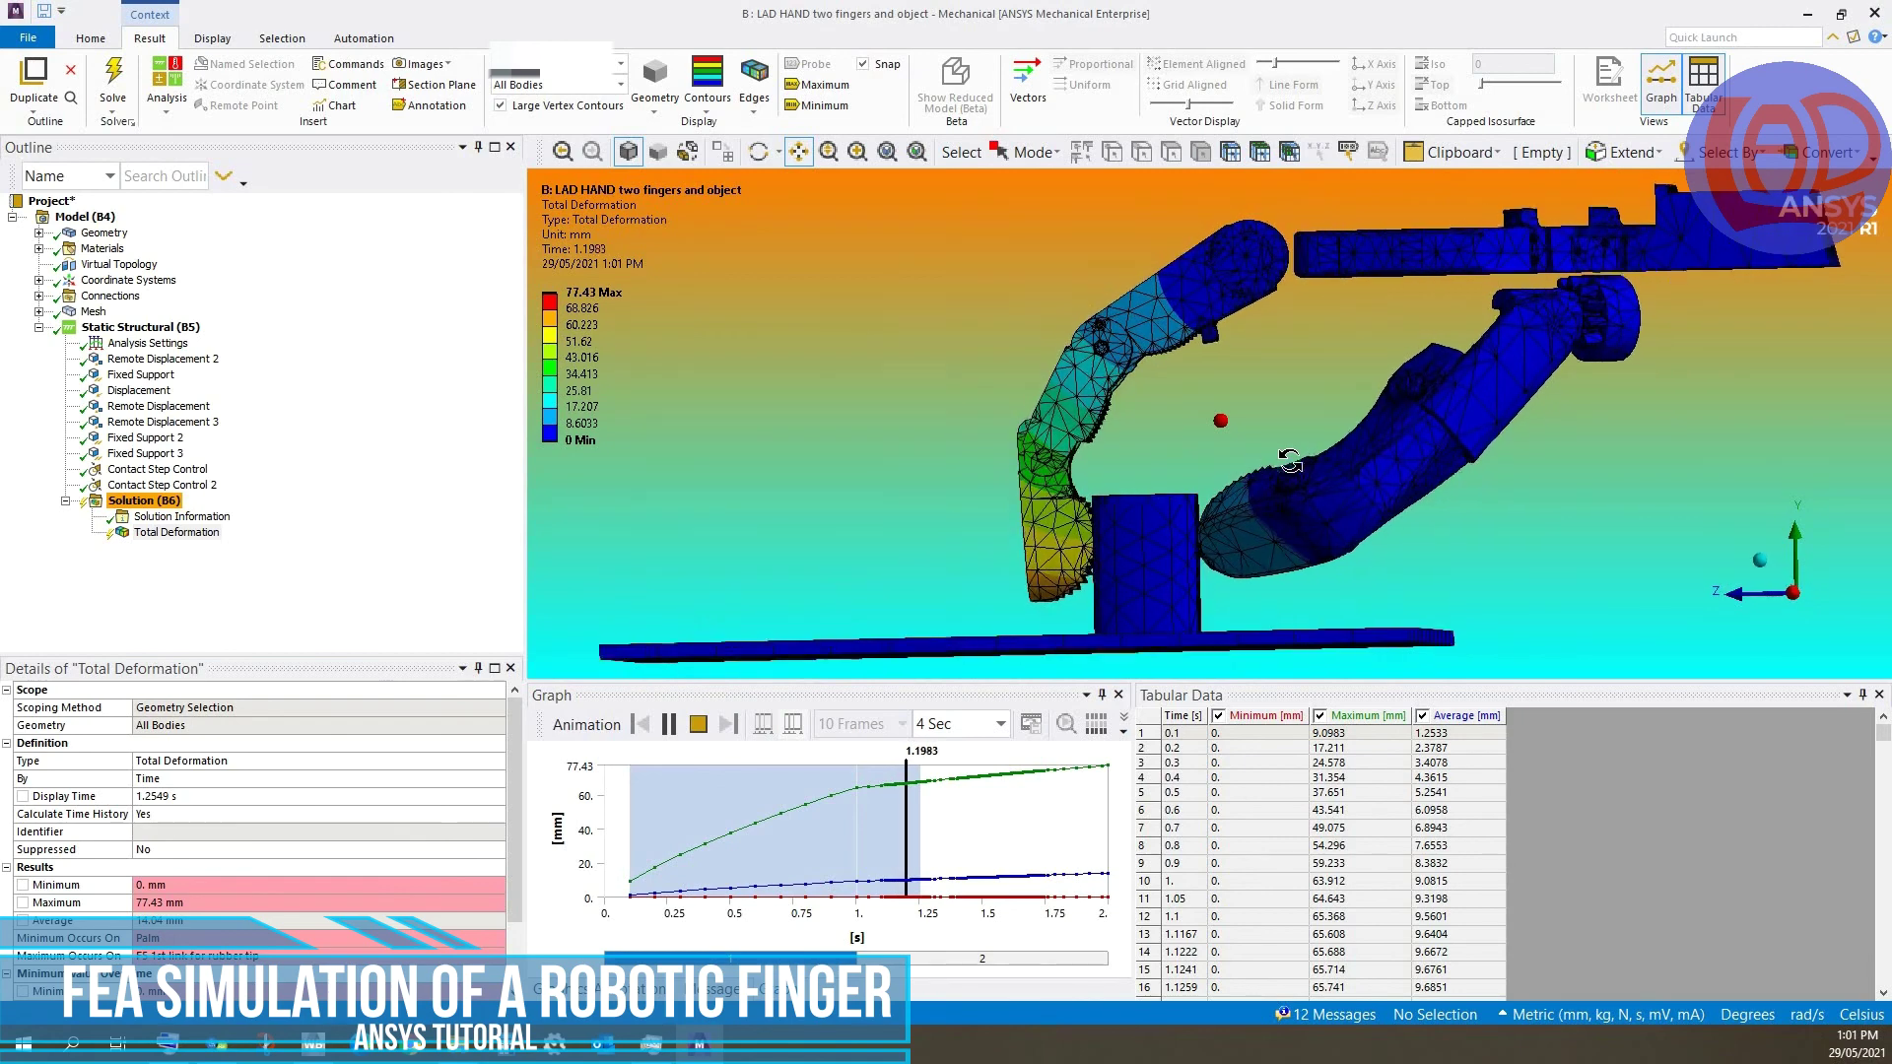
pyautogui.moveTo(1062, 563); pyautogui.dragTo(1419, 545, button='middle')
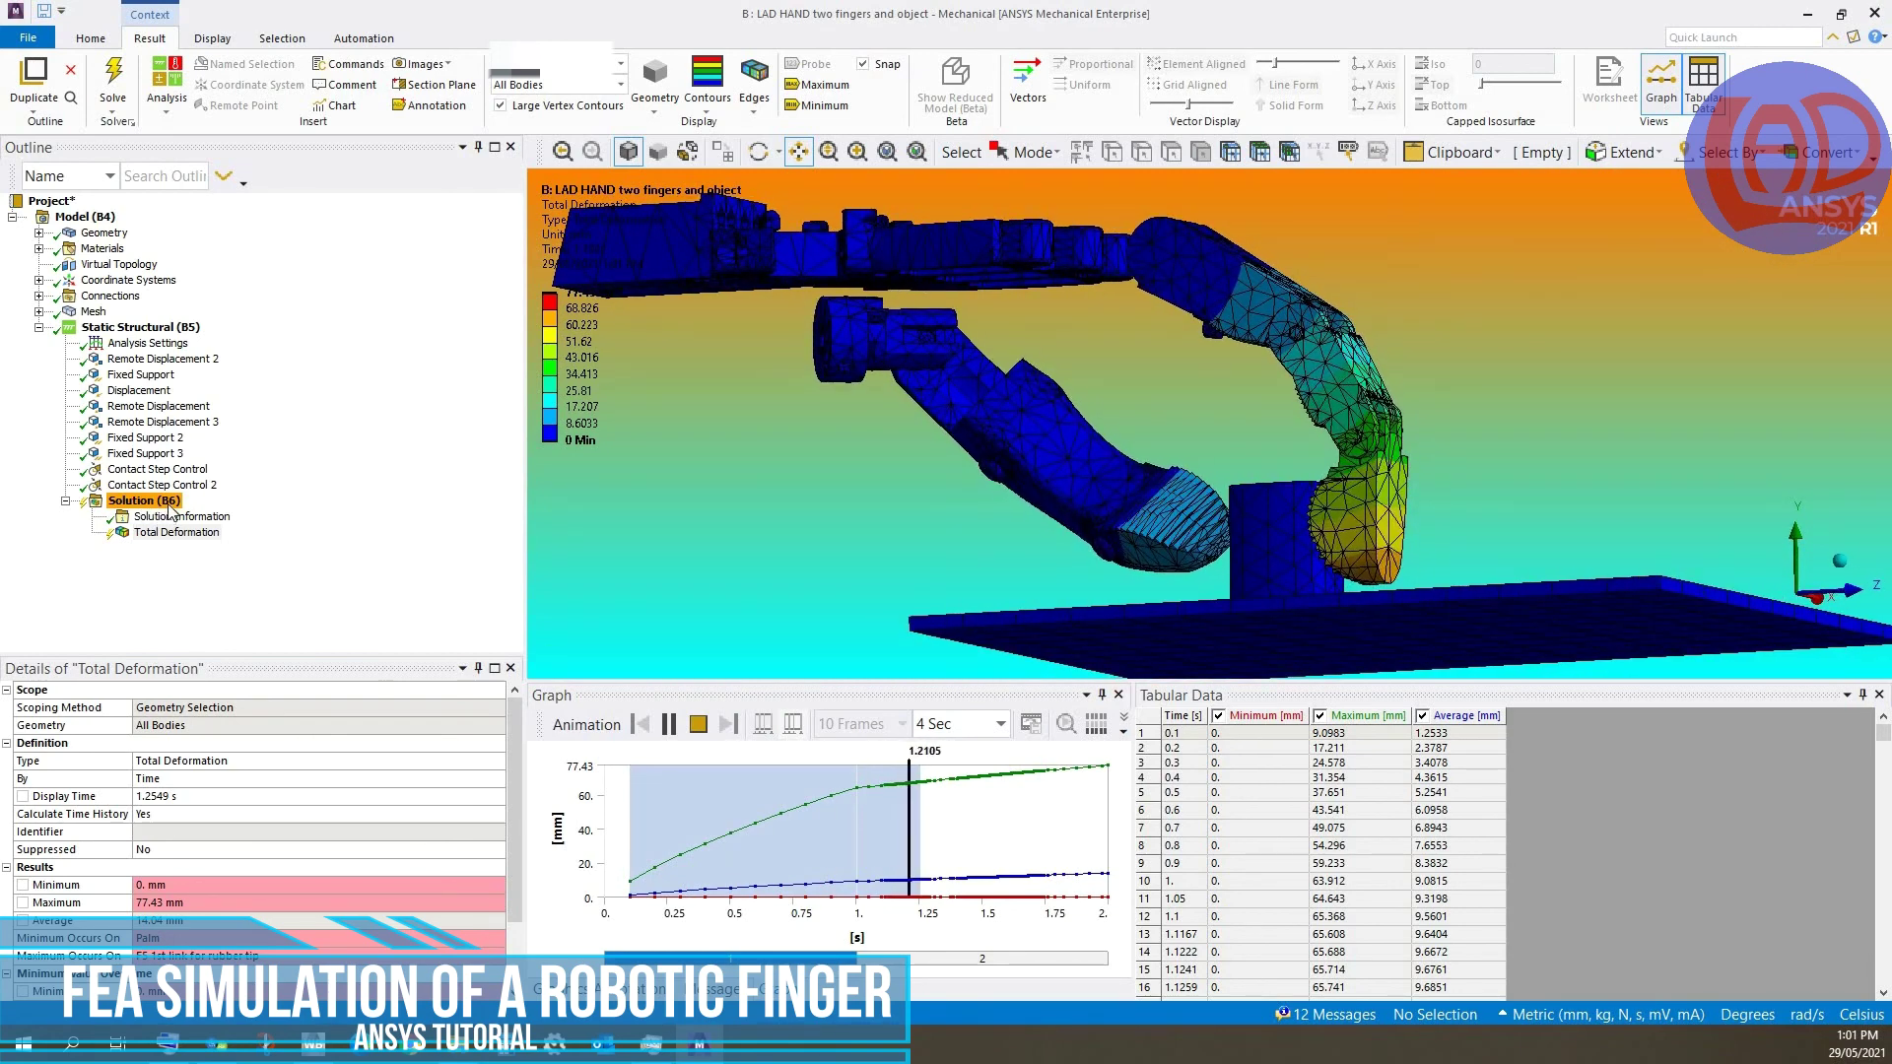
# - Insert a Contact Tool under the Solution of the two fingers and object model
pyautogui.click(144, 501)
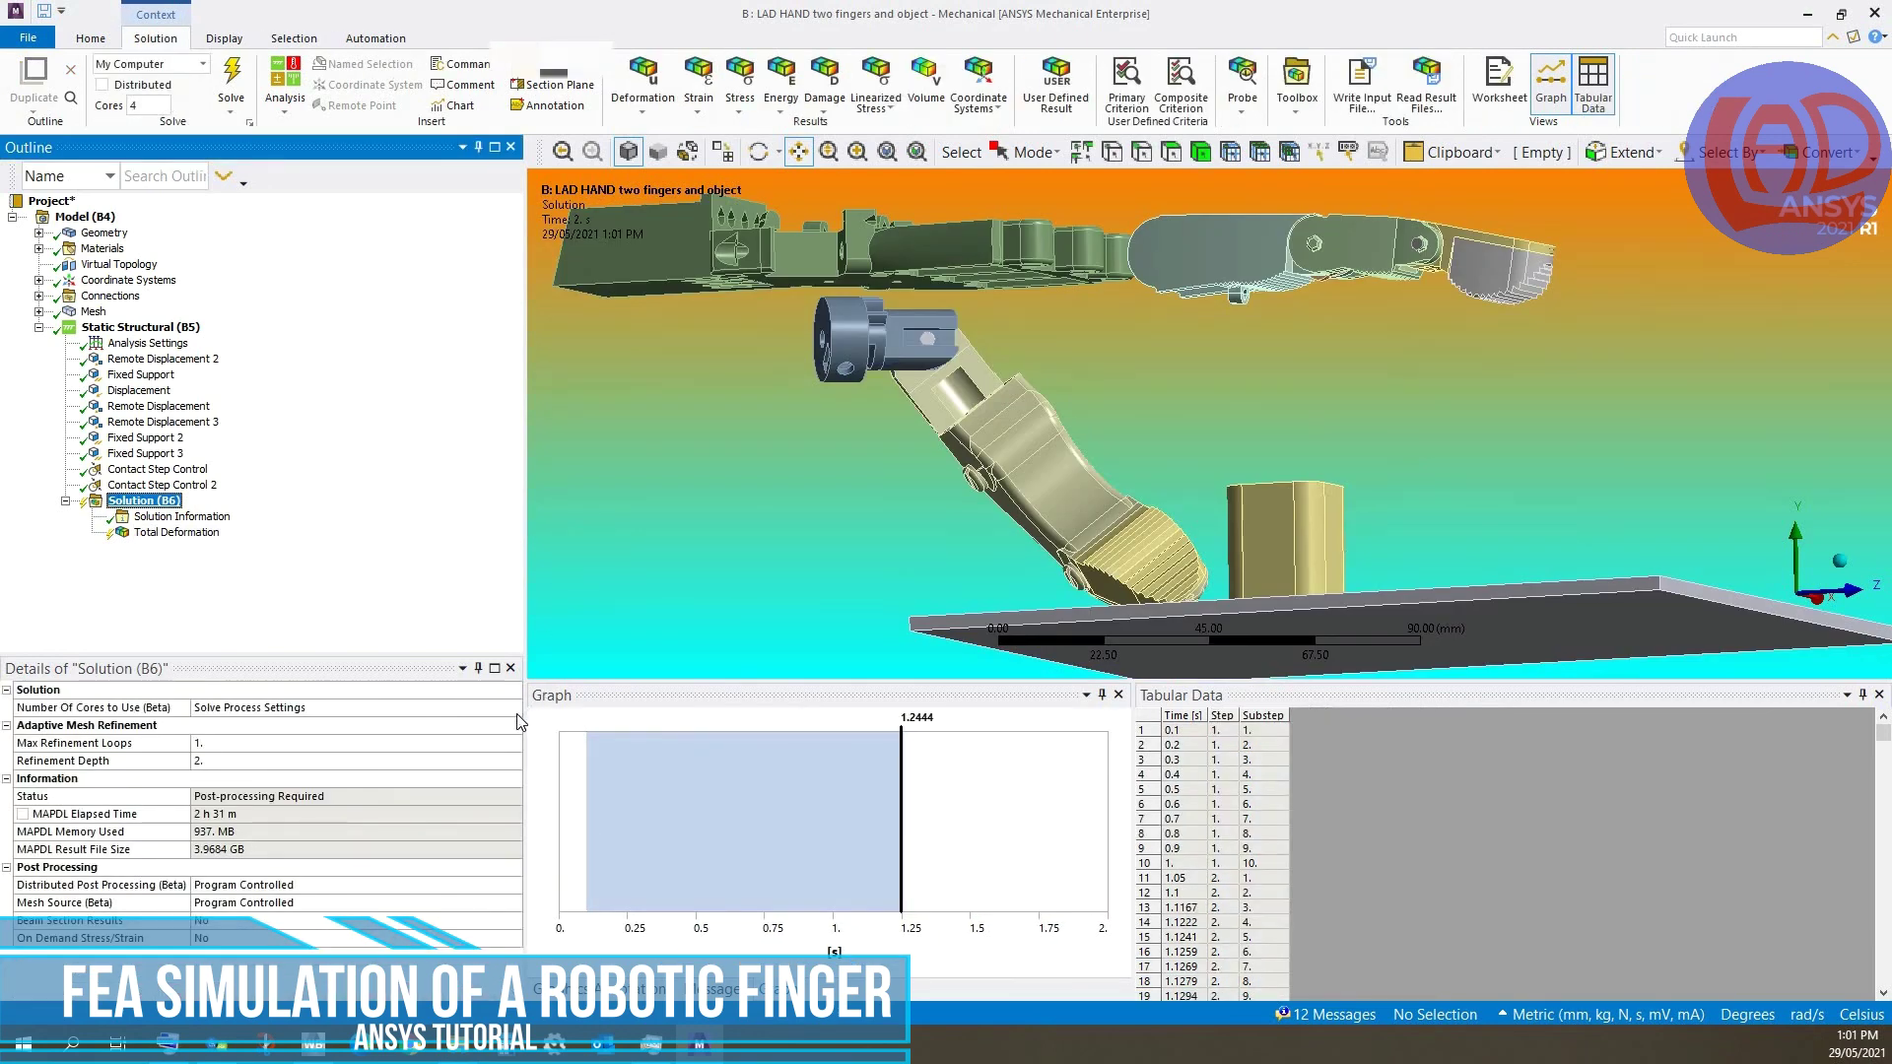
pyautogui.rightClick(167, 503)
pyautogui.moveTo(246, 516)
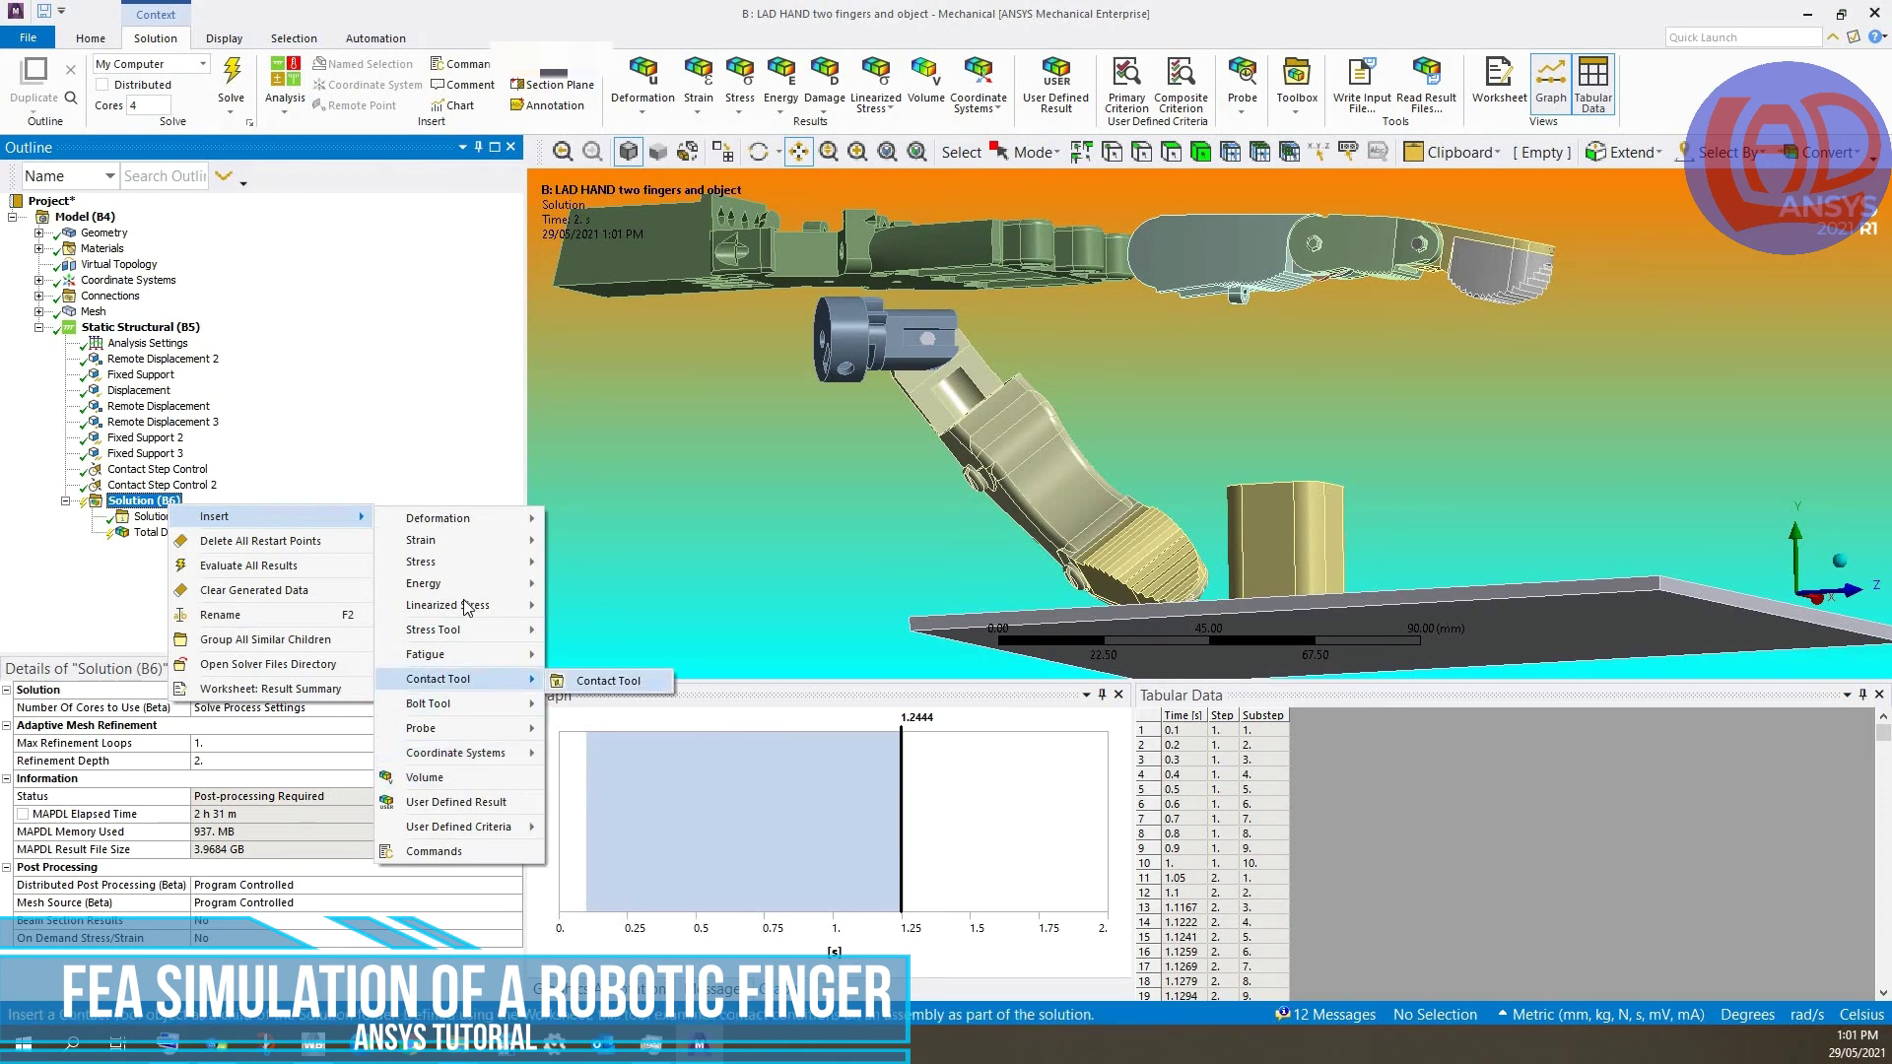
pyautogui.click(608, 681)
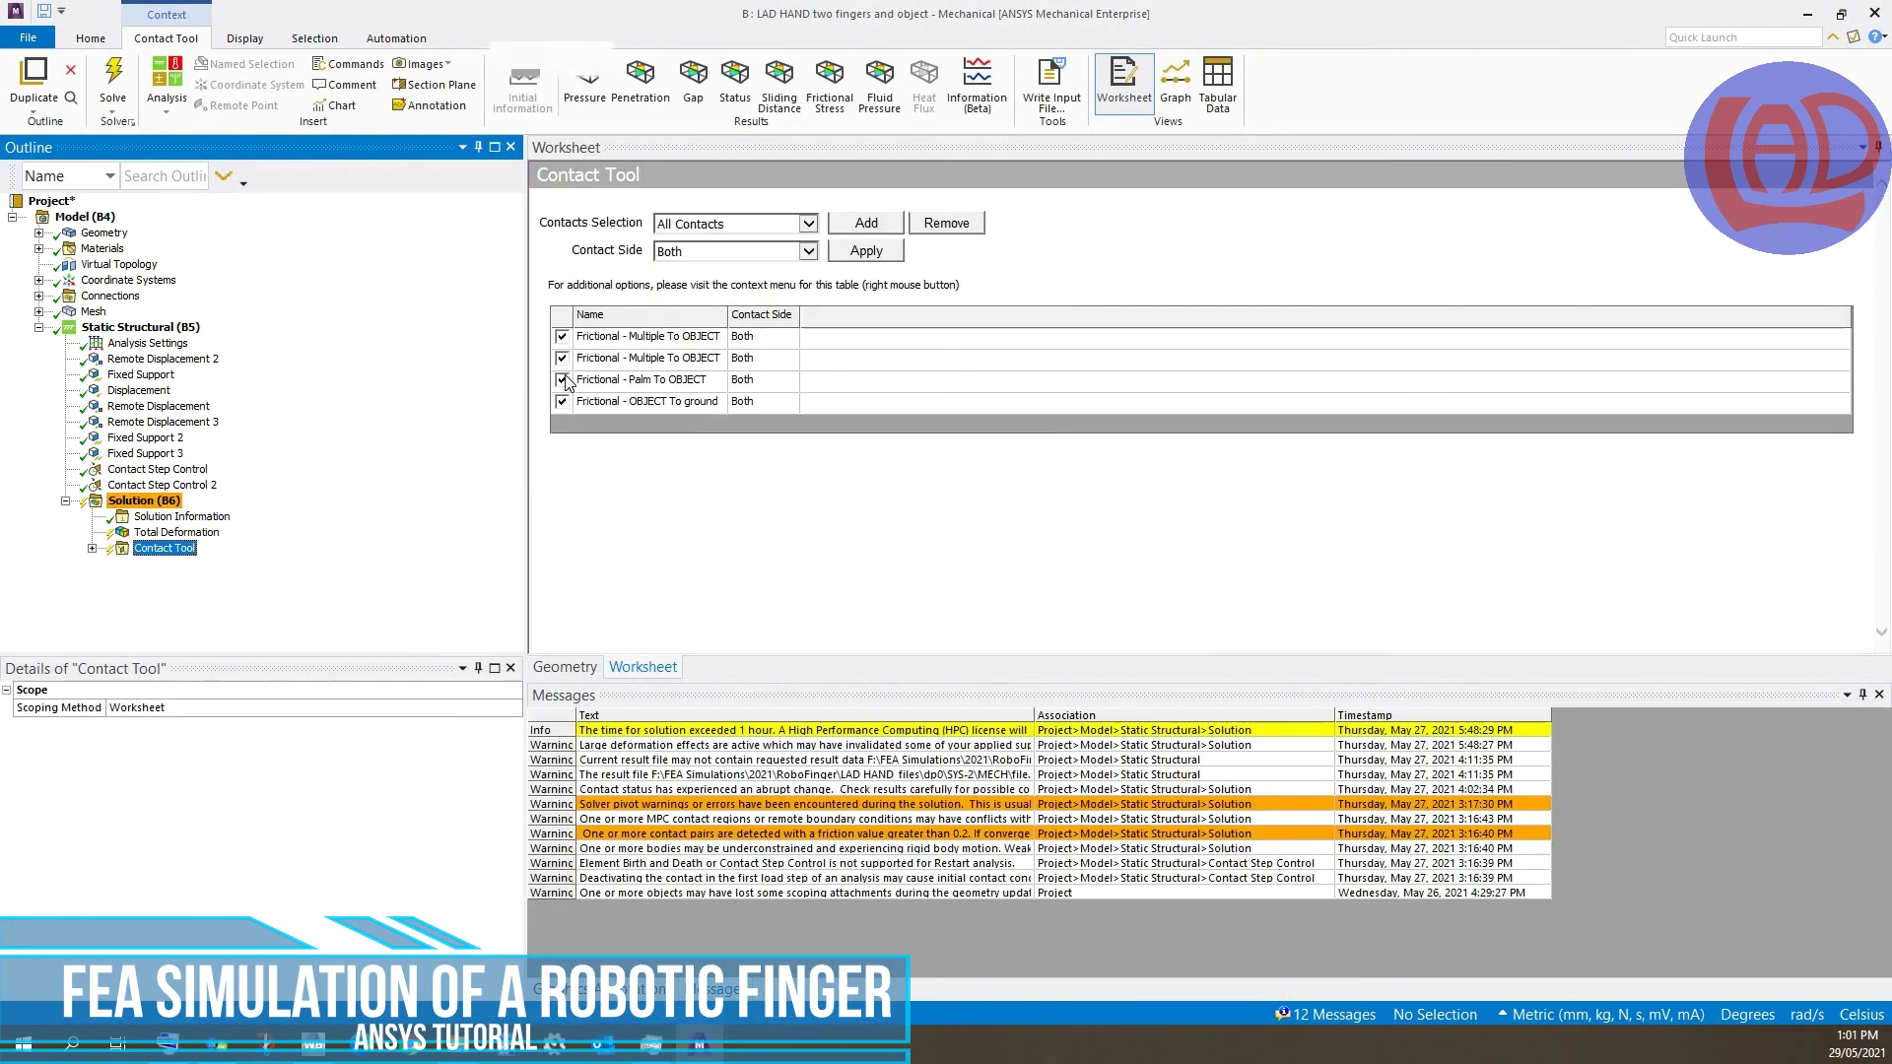